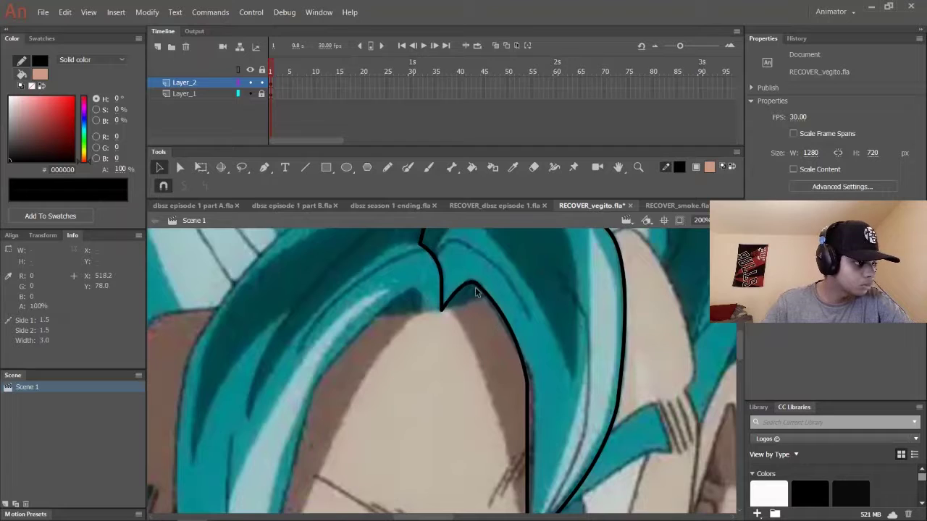
Draw a red line with a 3.00 stroke across the gap at the right bang's root and curve it along the hairline.
scroll(489, 313, down, 3)
scroll(443, 315, up, 2)
scroll(444, 317, up, 2)
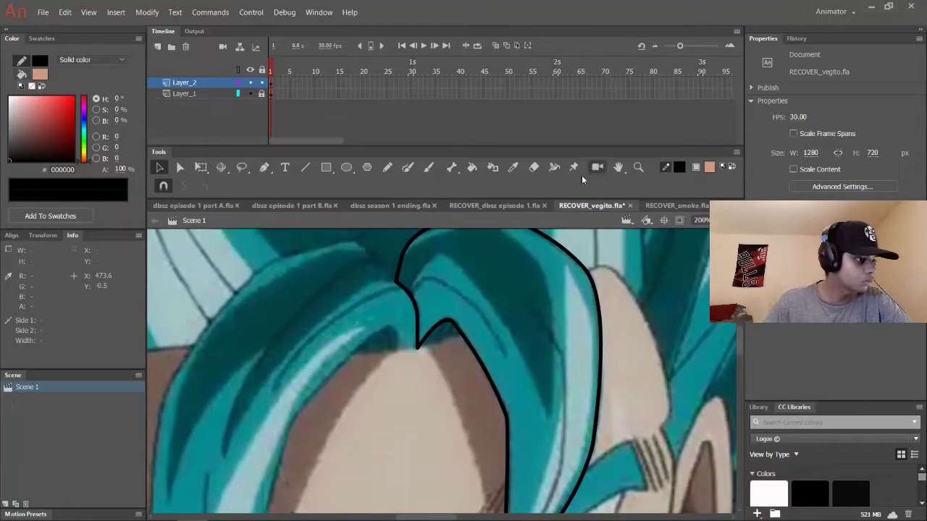
key(n)
drag(483, 332, 521, 325)
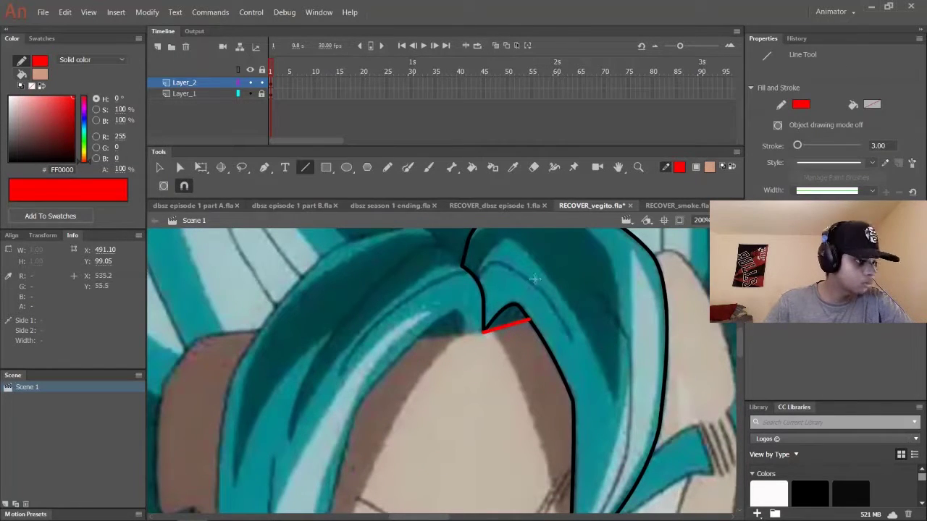
key(v)
Hatch the gap above the red line at the right bang's root with parallel black diagonal lines of stroke 1.00.
click(681, 166)
click(689, 191)
key(n)
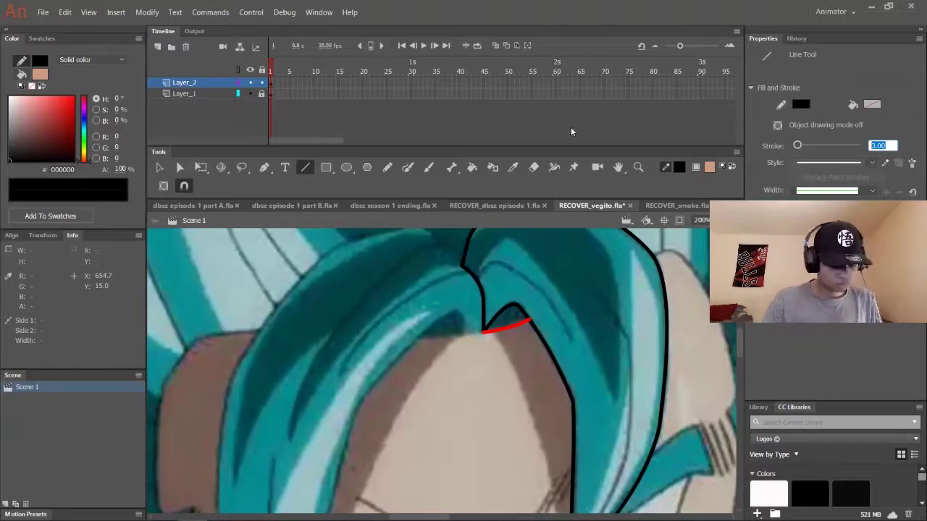
scroll(521, 325, up, 2)
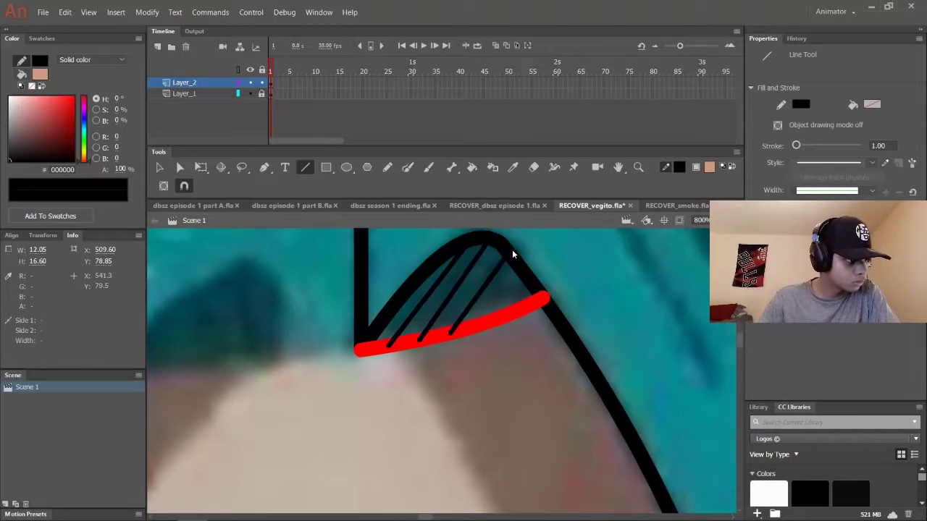
drag(435, 336, 498, 250)
drag(405, 343, 480, 237)
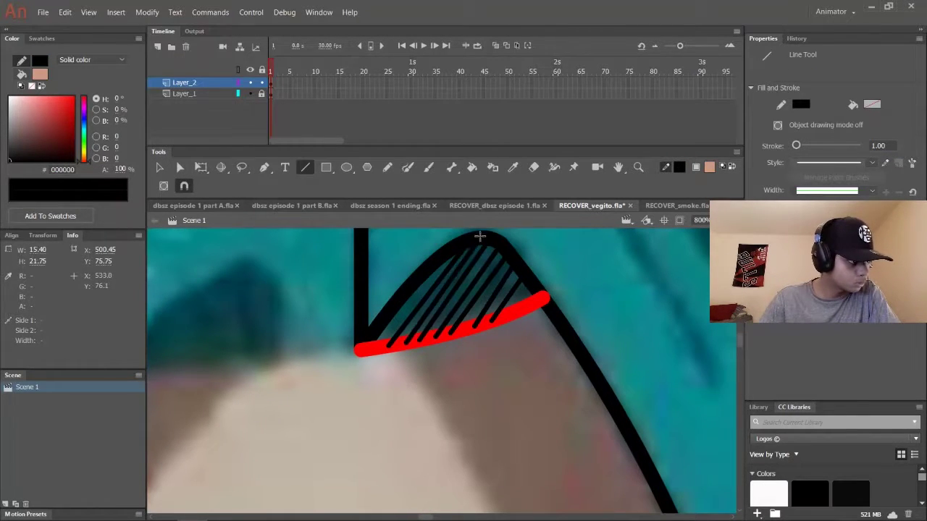
Hide the reference image on Layer_1 to check the linework alone, and show it again.
click(251, 96)
key(ctrl+minus)
key(ctrl+minus)
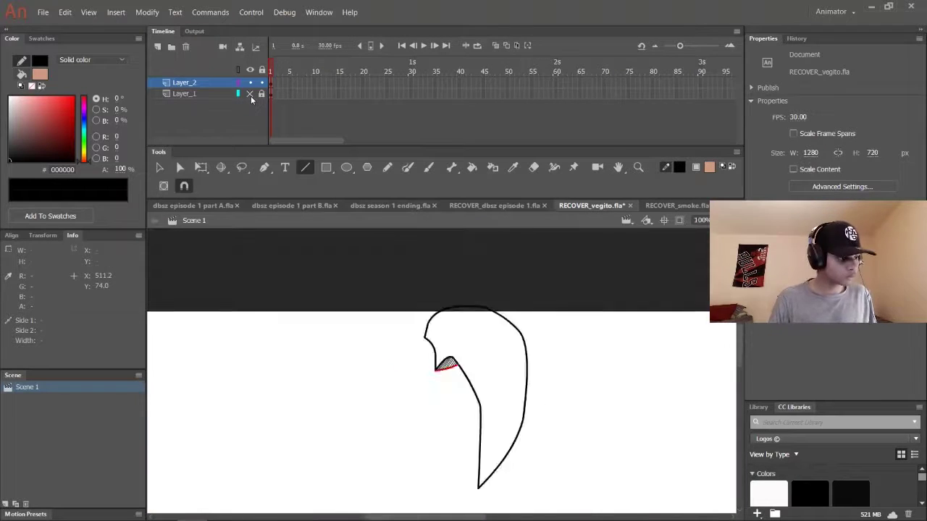
click(251, 96)
Trace the left bang's outer and inner edges with straight black line segments of stroke 3.00, up to the hair root.
click(305, 167)
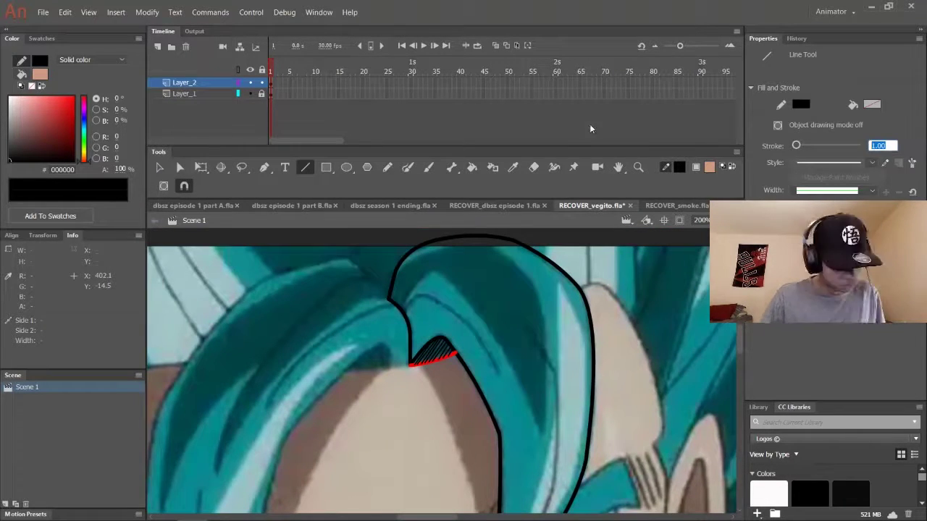
scroll(487, 303, left, 3)
drag(355, 279, 259, 413)
scroll(355, 289, down, 5)
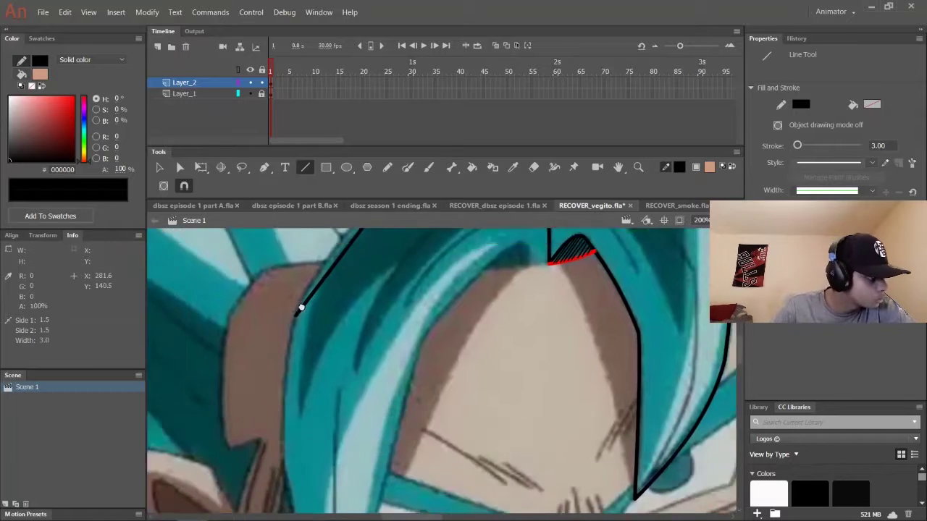
drag(371, 324, 294, 467)
scroll(427, 340, up, 5)
drag(426, 337, 436, 334)
drag(437, 335, 516, 264)
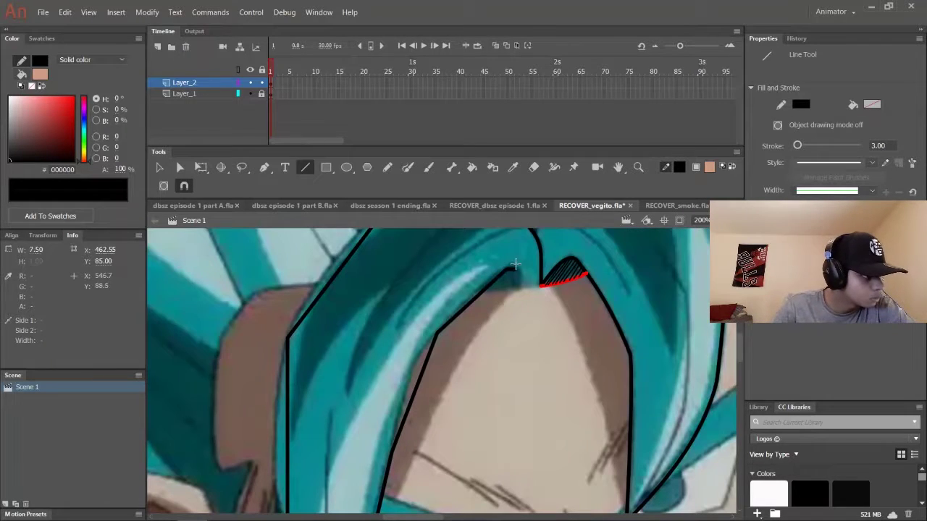
Bend the left bang's outline segments so that they follow the curves of the hair in the reference image.
key(v)
key(ctrl+equal)
scroll(495, 284, up, 2)
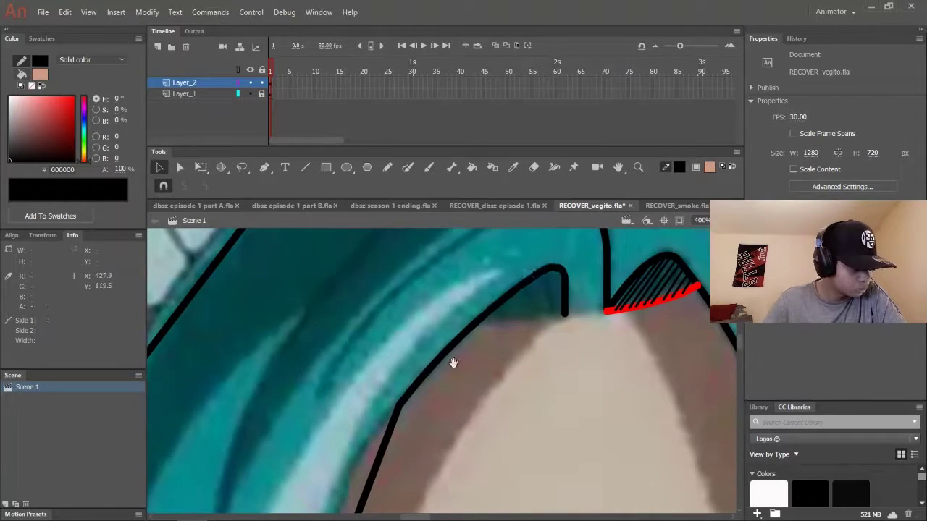
scroll(453, 362, down, 4)
scroll(365, 385, up, 2)
scroll(355, 369, right, 4)
scroll(376, 406, up, 3)
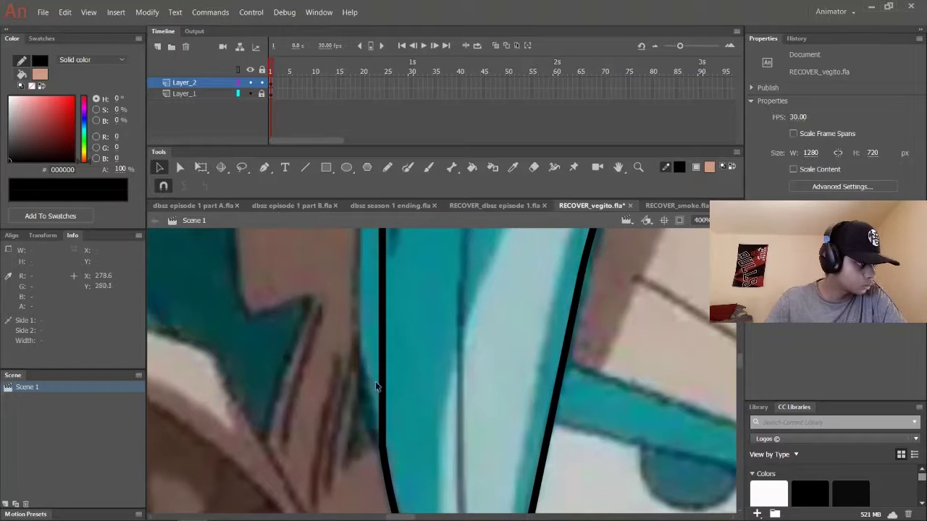
scroll(372, 441, up, 6)
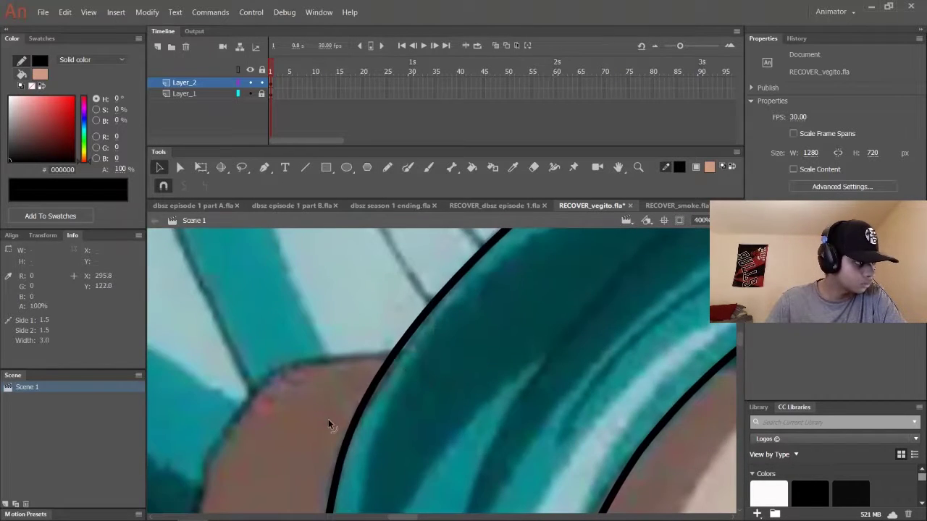
Set the stroke colour to red (#FF0000) and extend the red hairline across the gap at the left bang's root.
key(ctrl+minus)
key(ctrl+minus)
click(679, 166)
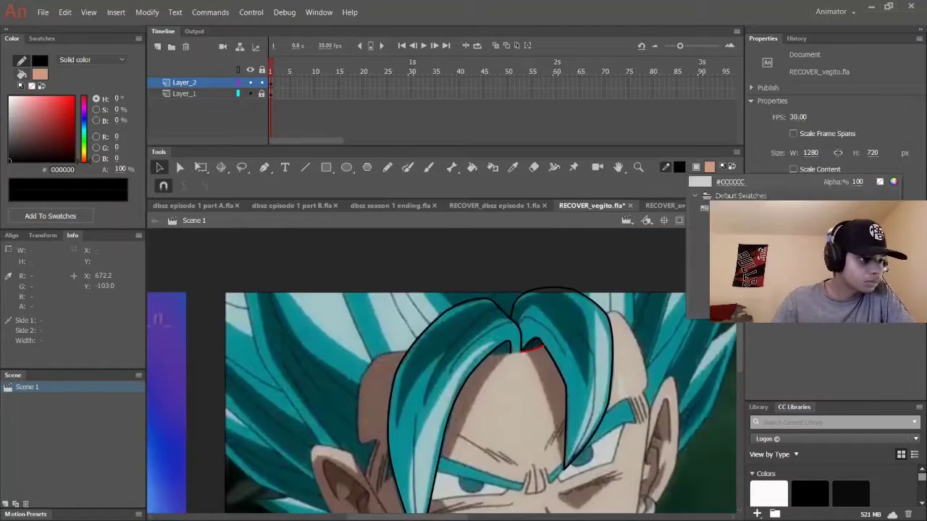
click(717, 190)
key(ctrl+equal)
key(ctrl+equal)
scroll(442, 369, right, 3)
mouse_move(673, 299)
mouse_down()
mouse_move(586, 326)
mouse_move(450, 334)
mouse_up()
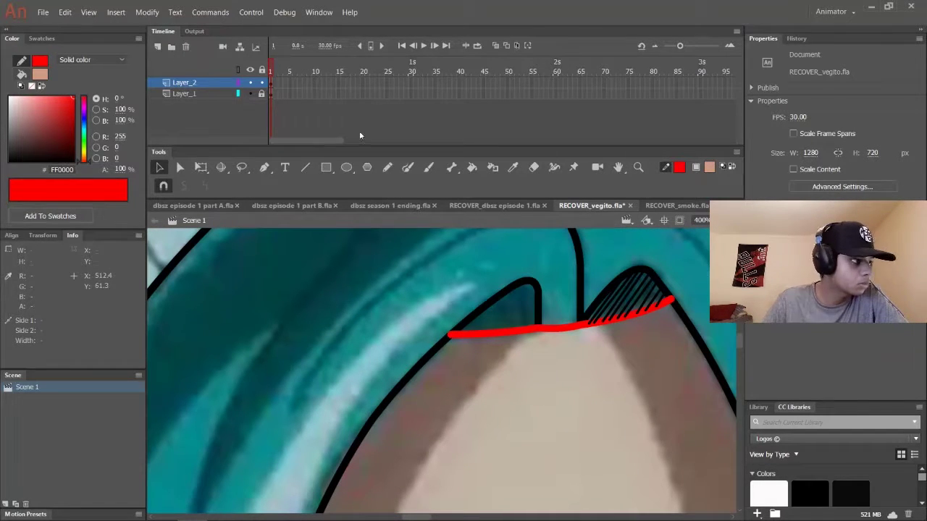
Hatch the gap at the left bang's root with black lines of stroke 1.00 ending on the red hairline.
key(n)
key(ctrl+equal)
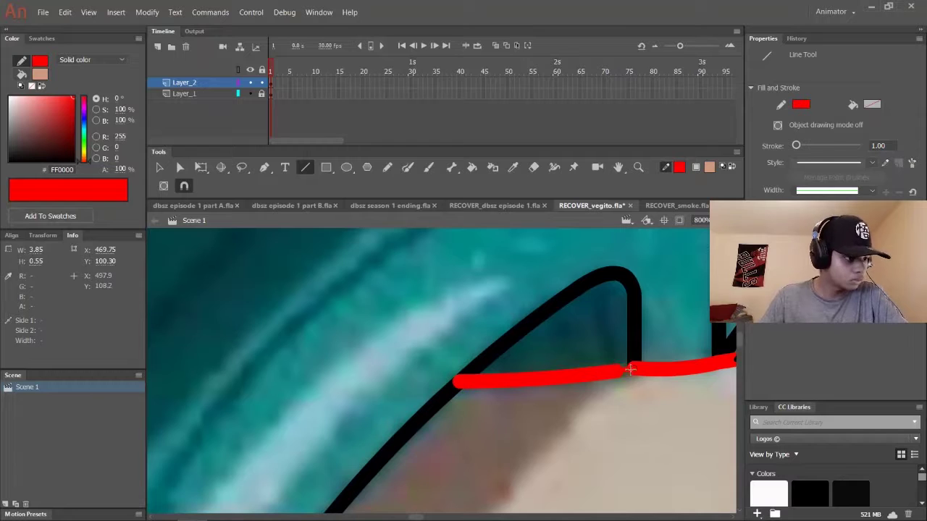
click(679, 167)
click(601, 142)
drag(612, 373, 594, 273)
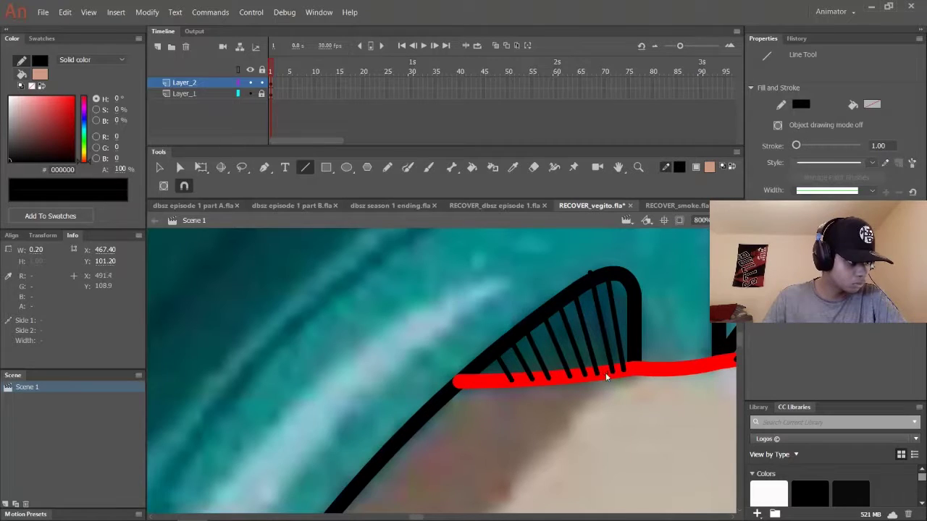
key(v)
key(ctrl+minus)
key(ctrl+minus)
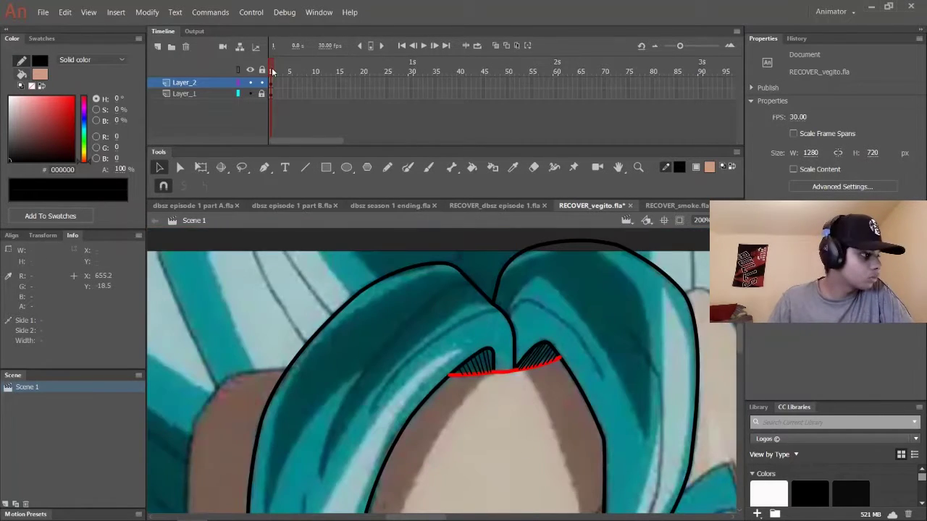
scroll(693, 291, down, 10)
key(i)
click(693, 291)
scroll(693, 291, down, 5)
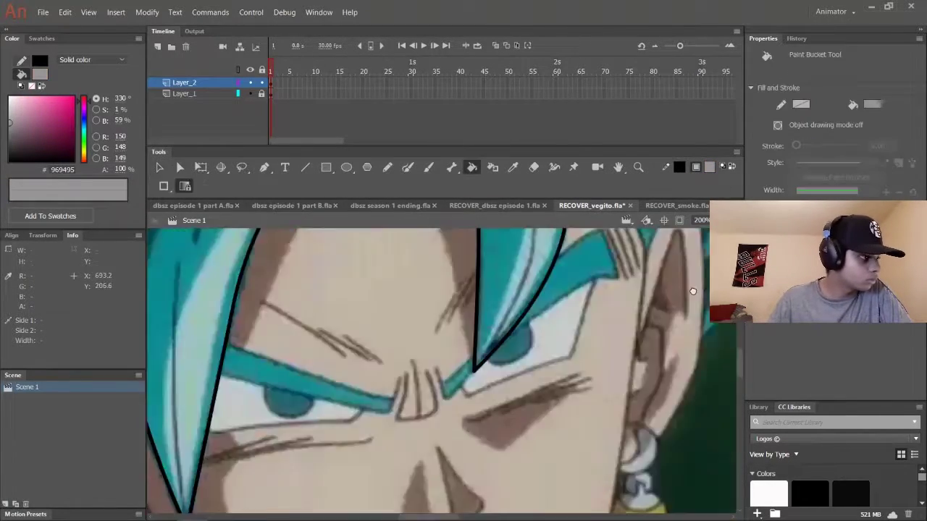
scroll(424, 354, up, 5)
click(517, 343)
key(ctrl+z)
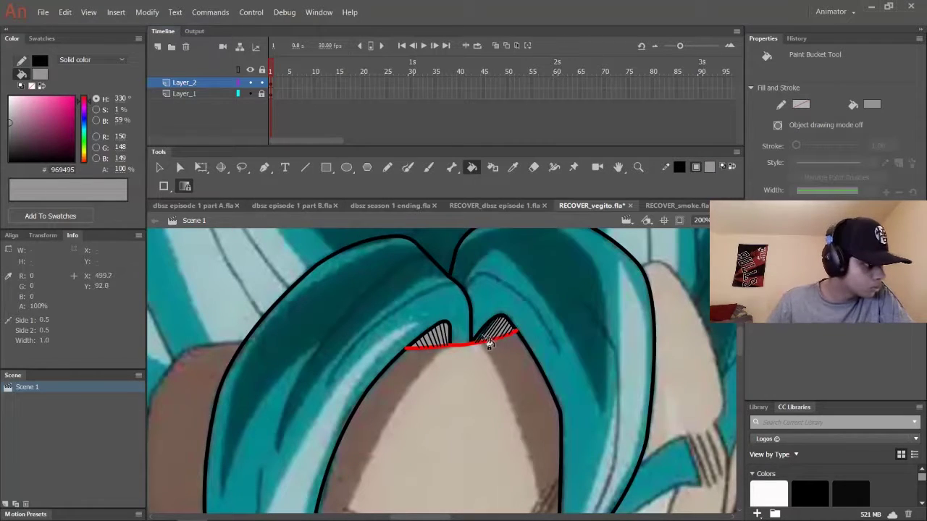
Sample the light grey (#DEDAD9) of the gloved hand in the reference image and fill both bangs with it.
scroll(493, 342, down, 5)
scroll(493, 342, up, 5)
scroll(449, 304, down, 10)
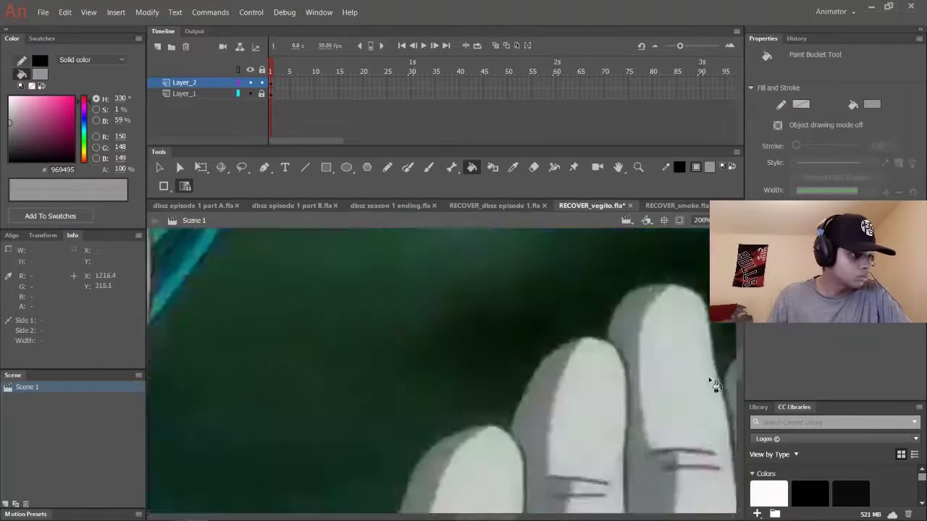
scroll(425, 263, down, 10)
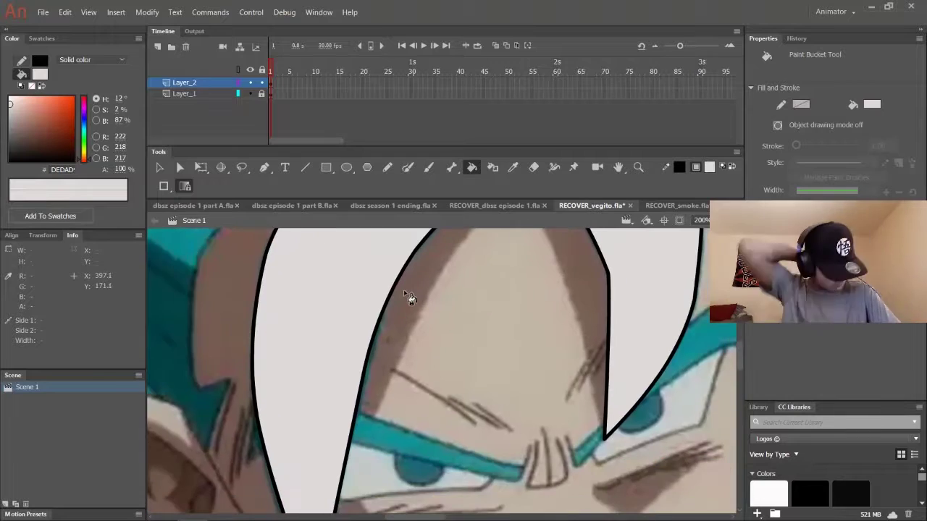
Set the line stroke to 3.50, display Layer_2 as outlines, and trace the left bang's inner strand lines with matching curves.
key(n)
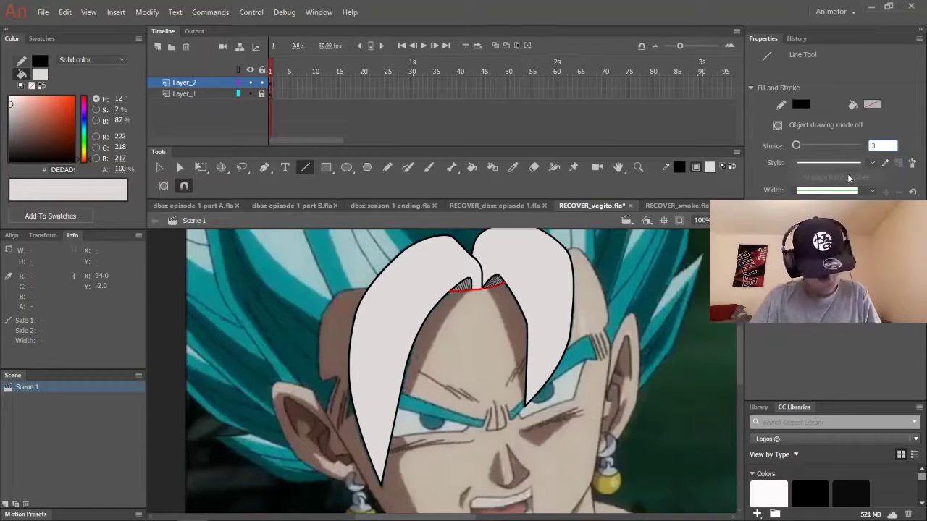
key(Return)
scroll(376, 362, up, 2)
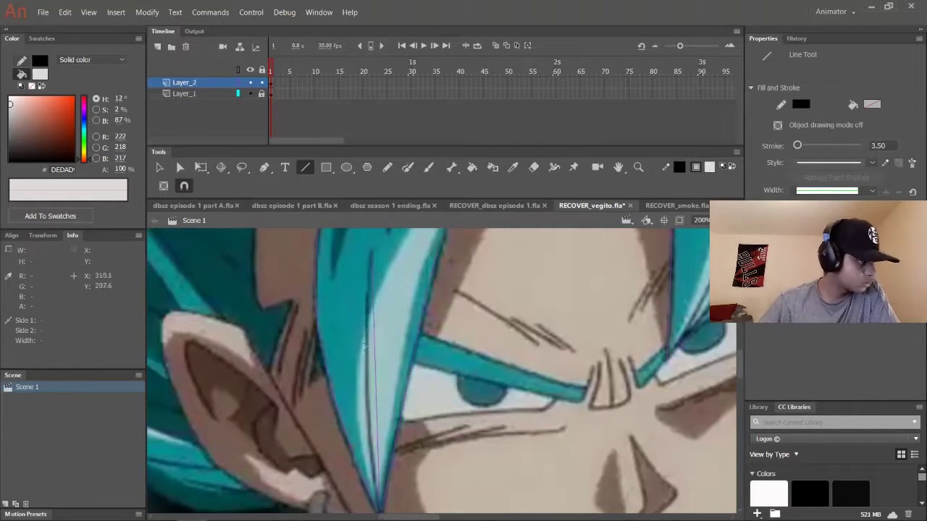
scroll(364, 346, up, 4)
key(v)
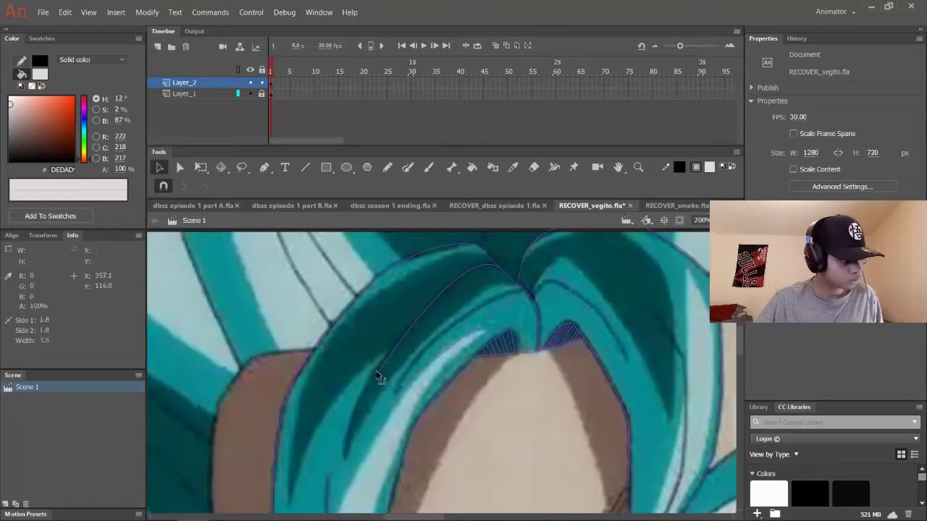
scroll(412, 351, up, 2)
Trace the right bang's inner strand lines with 3.50 stroke lines, including the long one down its light streak, and bend them to match.
key(n)
scroll(463, 282, up, 1)
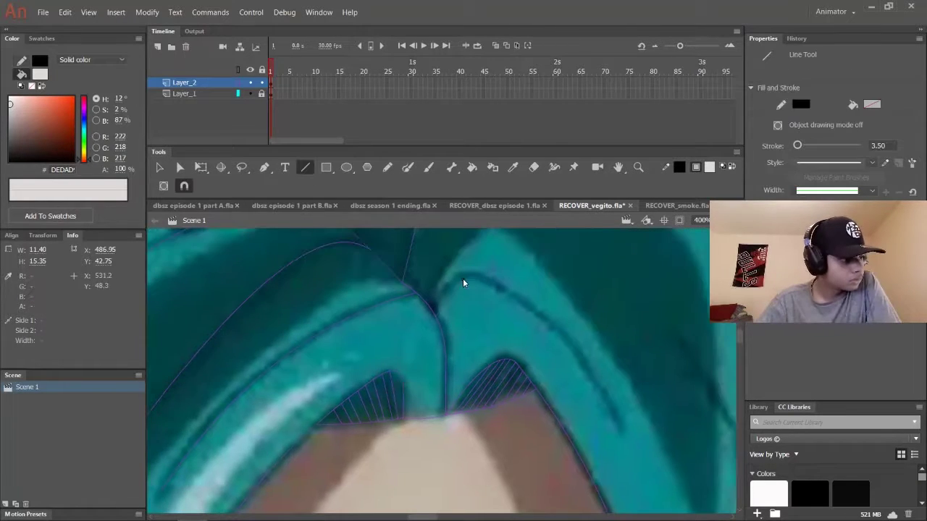
scroll(463, 282, down, 6)
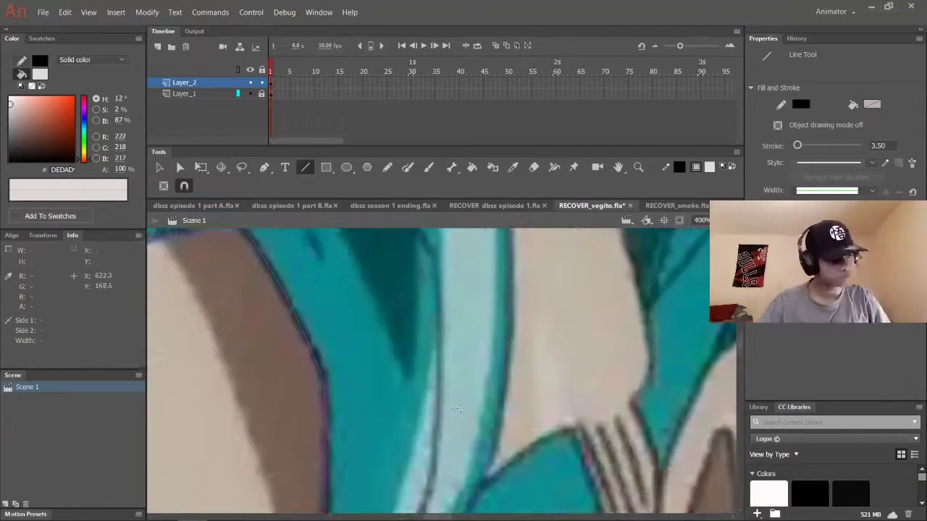
scroll(458, 411, down, 3)
scroll(522, 293, down, 3)
scroll(523, 293, up, 2)
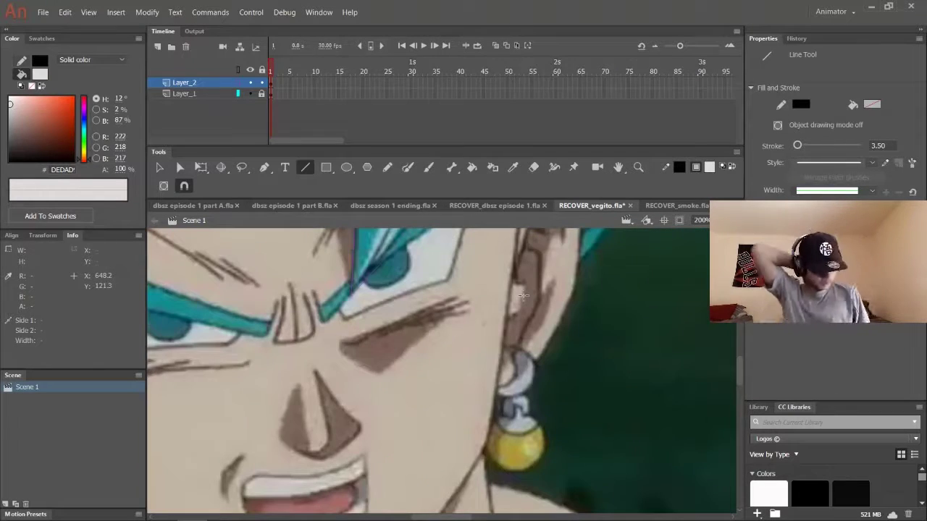
scroll(522, 294, up, 3)
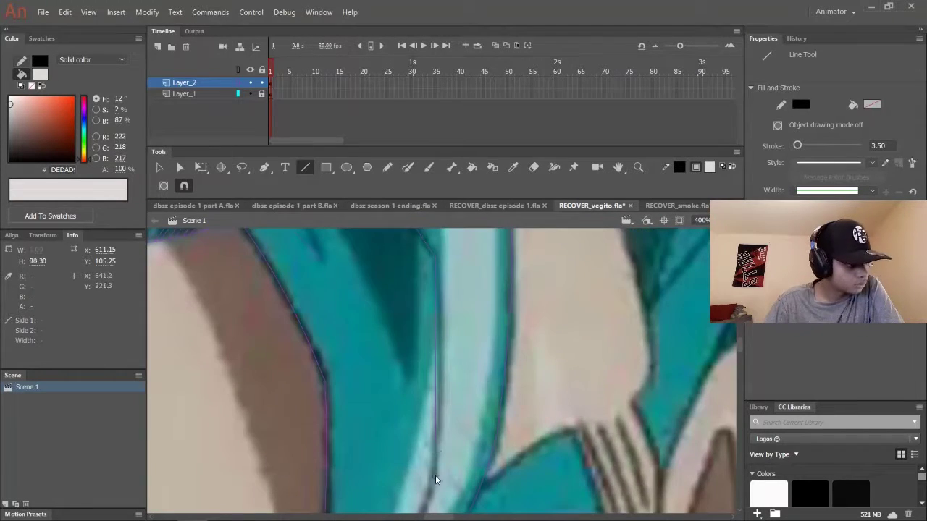
scroll(435, 479, down, 3)
key(v)
scroll(515, 365, up, 3)
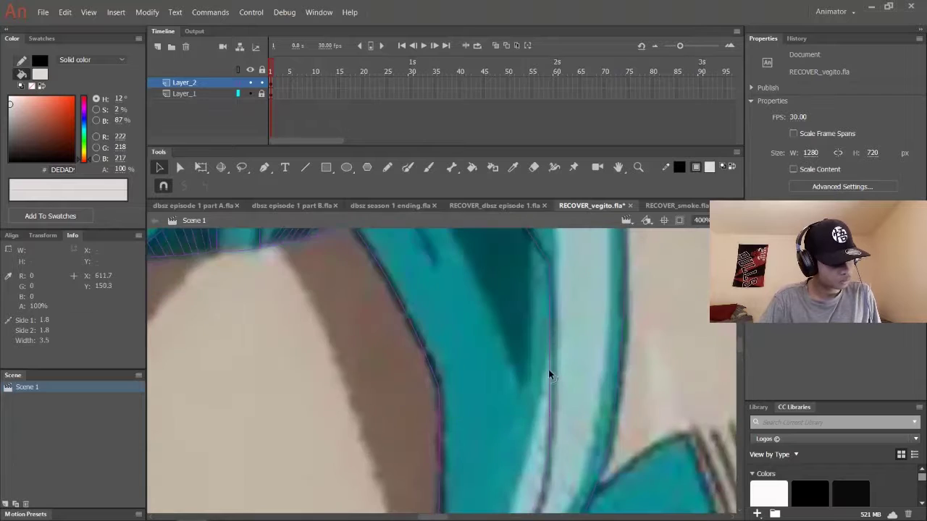
Add a short strand line at the right bang's root beside the parting, and return Layer_2 to full display.
scroll(548, 375, up, 3)
drag(321, 313, 450, 396)
key(n)
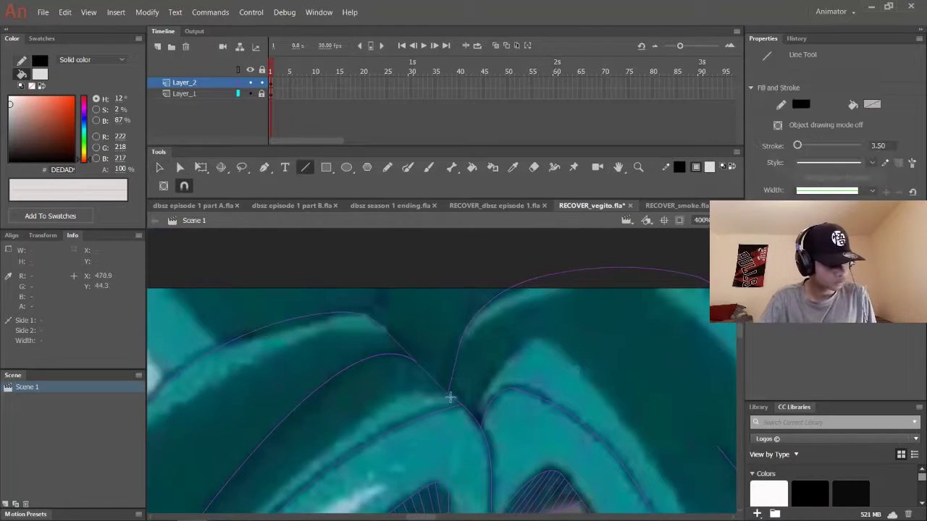
key(v)
key(ctrl+minus)
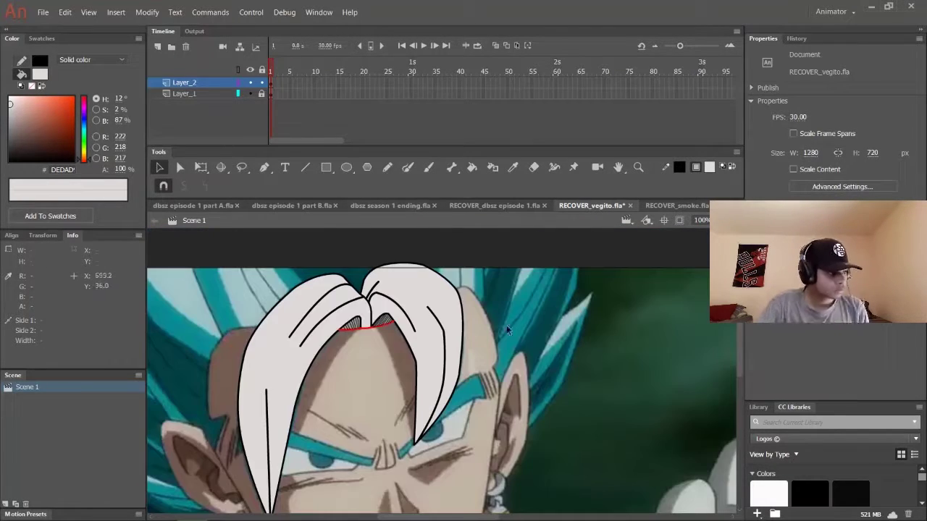
Set the line stroke to red (#FF0000) at 3.00 and trace the dark shadow boundaries inside the left bang with matching curves.
click(679, 167)
click(693, 207)
key(n)
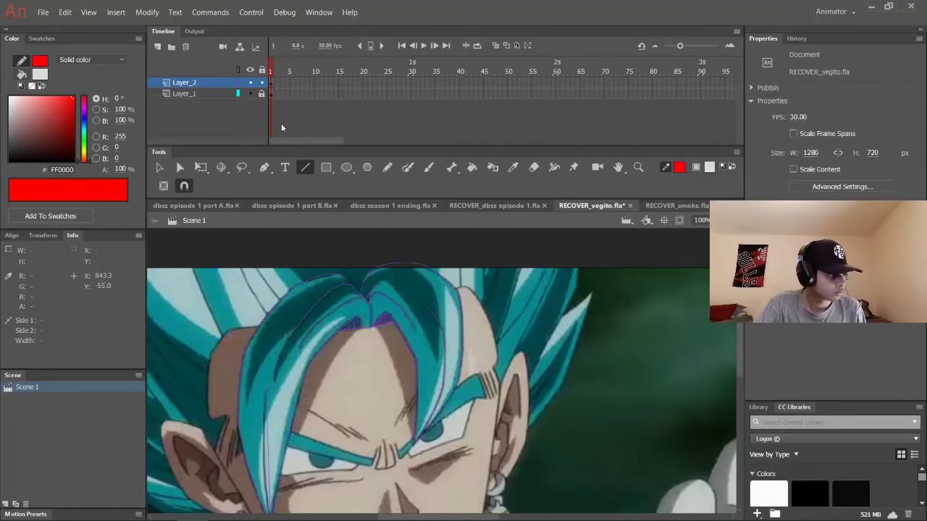
key(ctrl+equal)
key(n)
scroll(438, 372, up, 3)
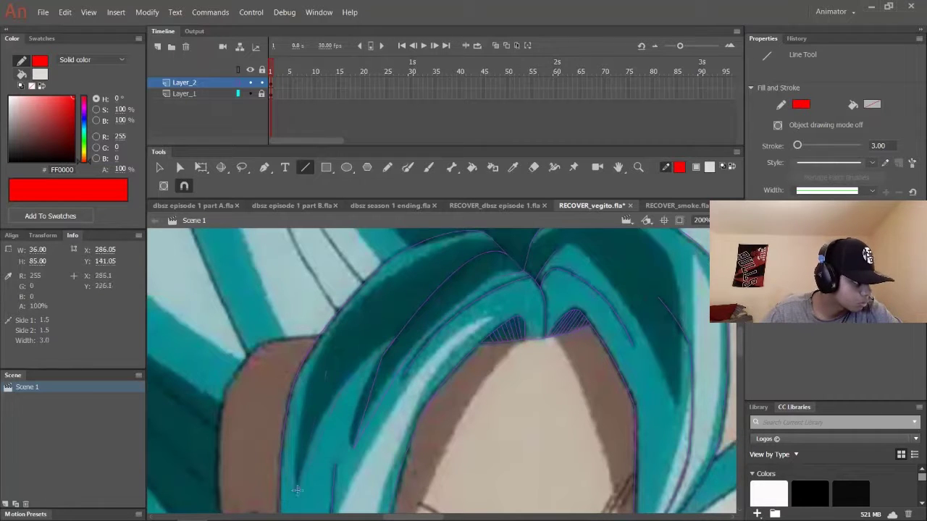
key(v)
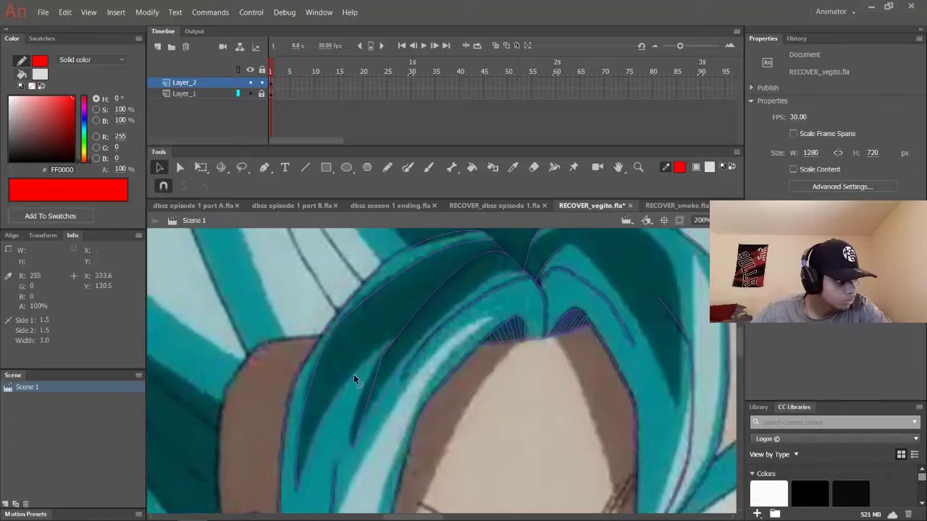
scroll(476, 326, up, 2)
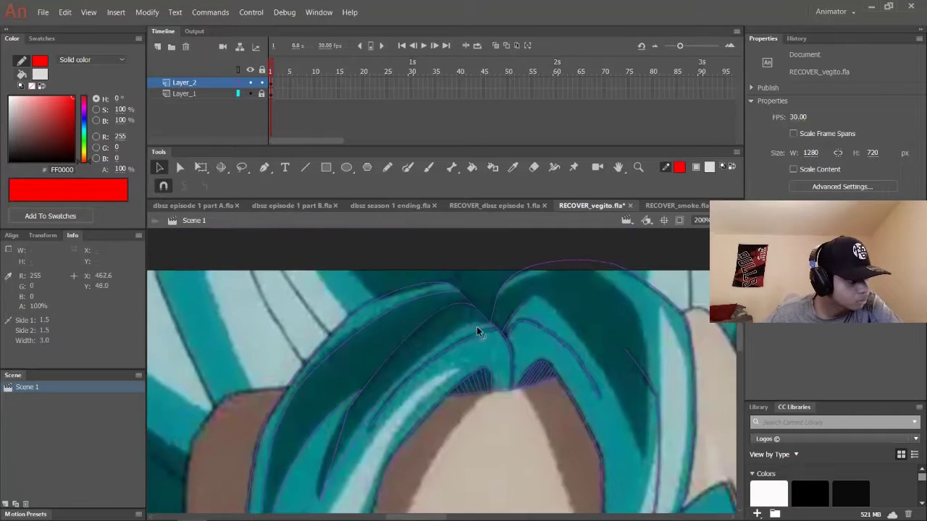
click(64, 12)
click(78, 27)
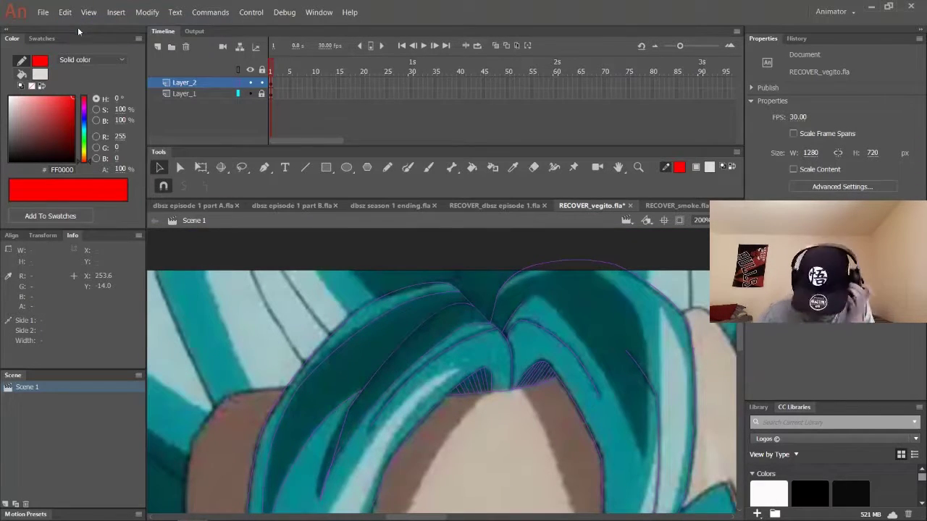
click(65, 12)
click(70, 26)
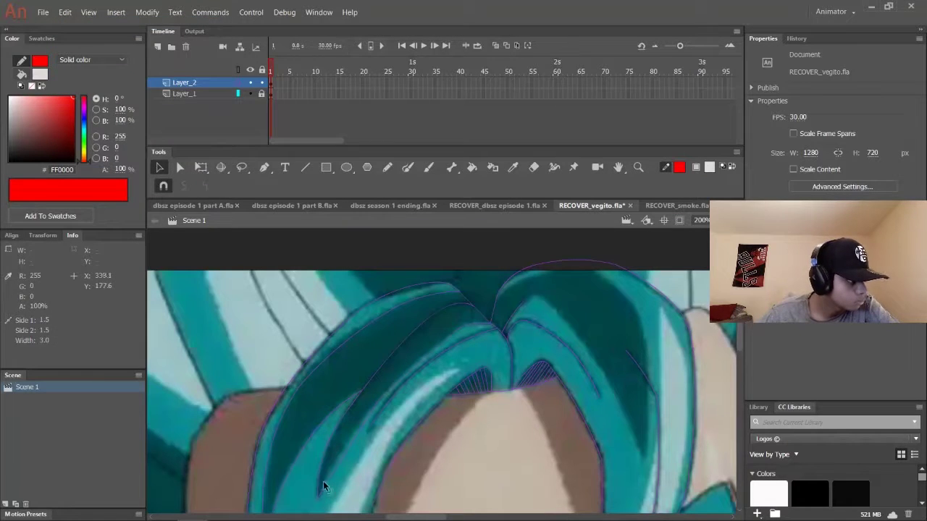
Trace the dark shadow boundary inside the right bang with red 3.00 lines and bend them to match the reference.
scroll(435, 354, up, 1)
scroll(434, 355, right, 2)
key(n)
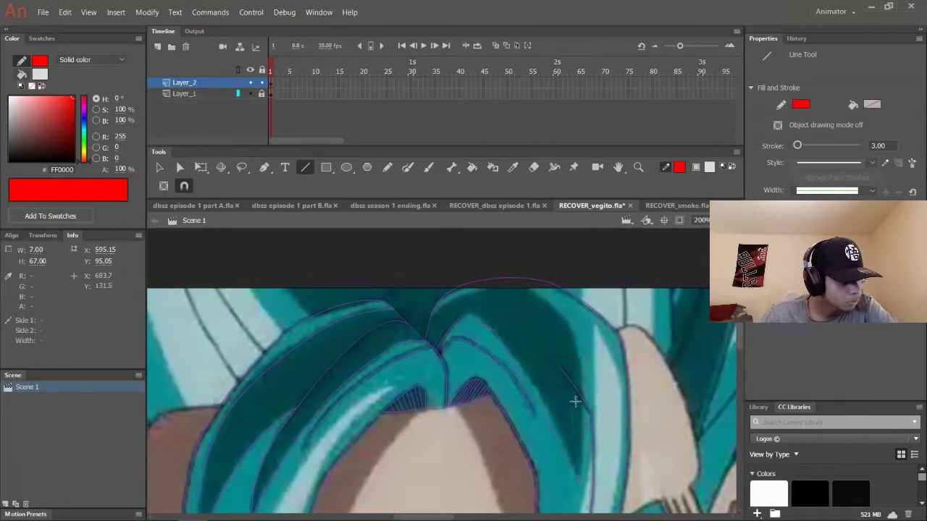
key(v)
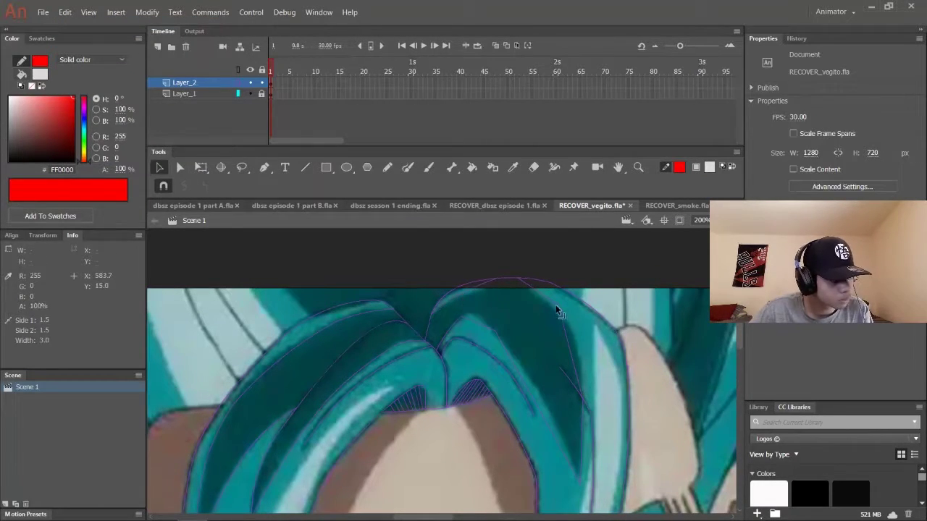
key(ctrl+minus)
key(ctrl+minus)
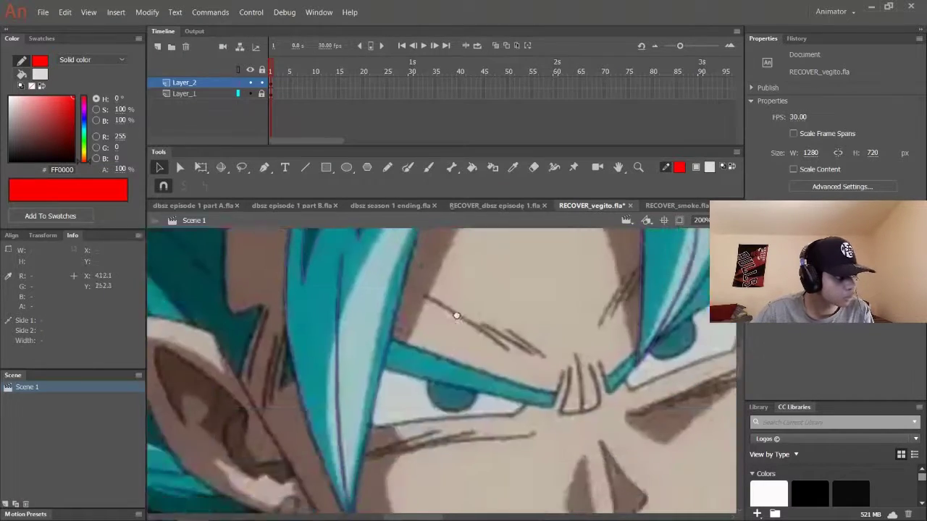
Sample the grey #969594 from the reference artwork and fill the shadow areas and hatched gaps of both bangs with it.
click(470, 168)
scroll(521, 367, right, 5)
click(709, 166)
click(463, 282)
scroll(464, 282, left, 5)
click(467, 337)
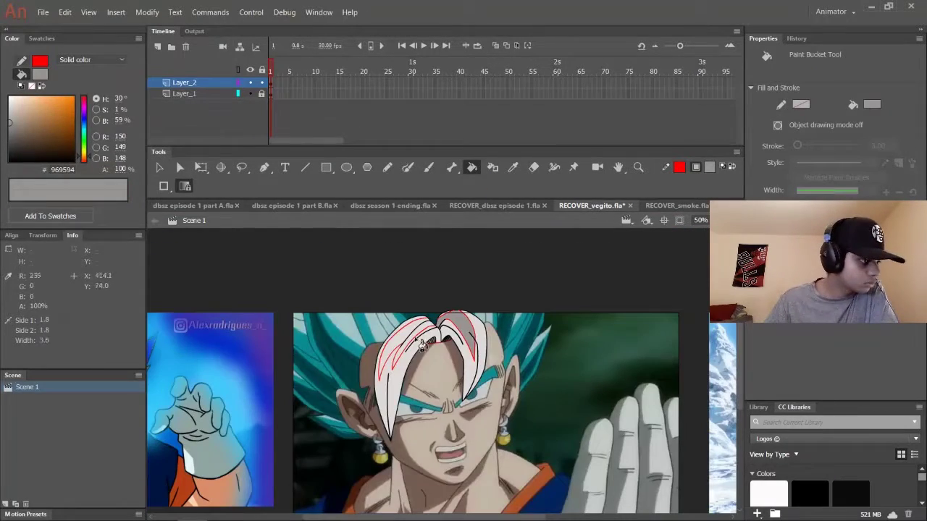
click(403, 347)
click(406, 405)
key(ctrl+z)
scroll(383, 339, down, 2)
key(ctrl+equal)
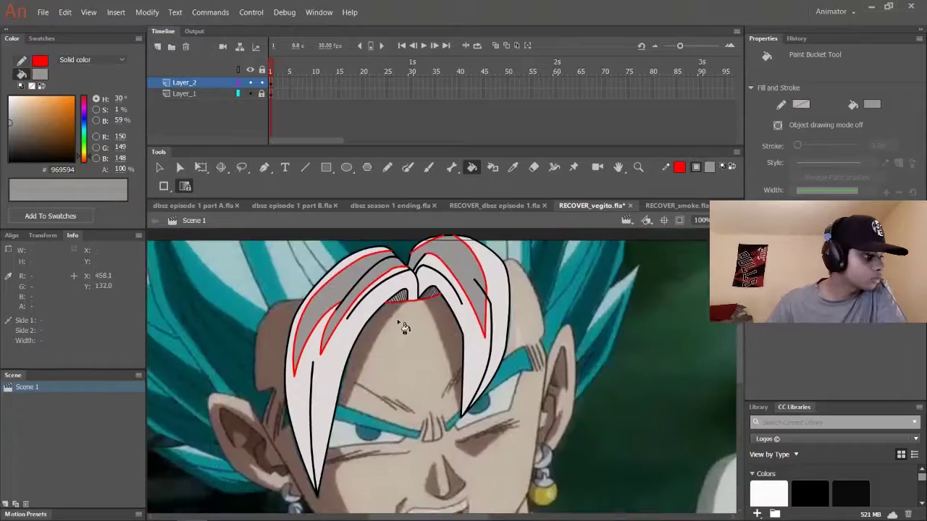
Select all hatching lines under the left bang's root and increase their stroke thickness.
click(250, 81)
click(250, 82)
key(v)
key(ctrl+equal)
key(ctrl+equal)
key(ctrl+equal)
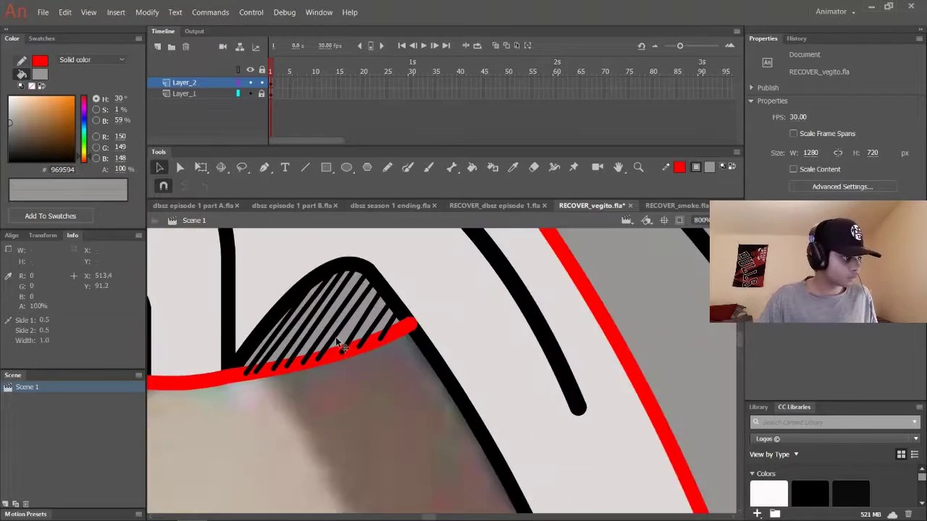
scroll(351, 449, up, 2)
click(366, 395)
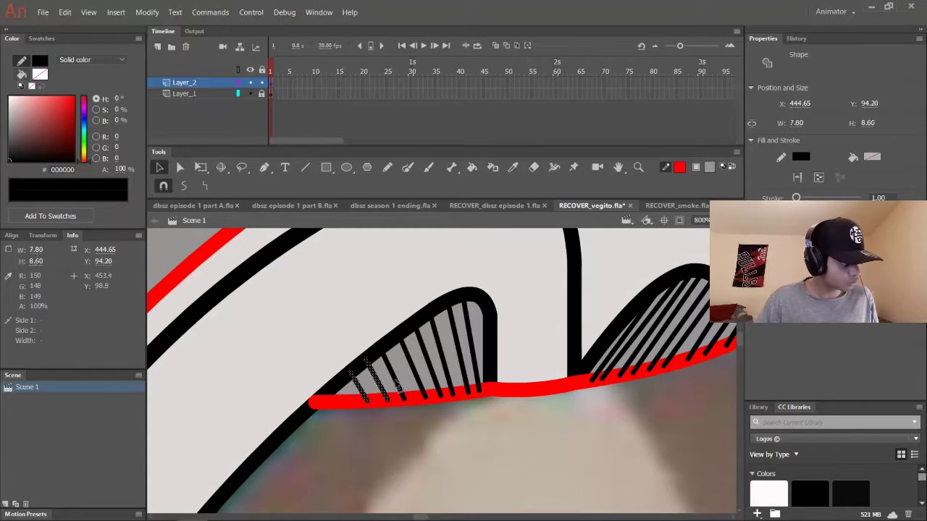
shift+click(467, 340)
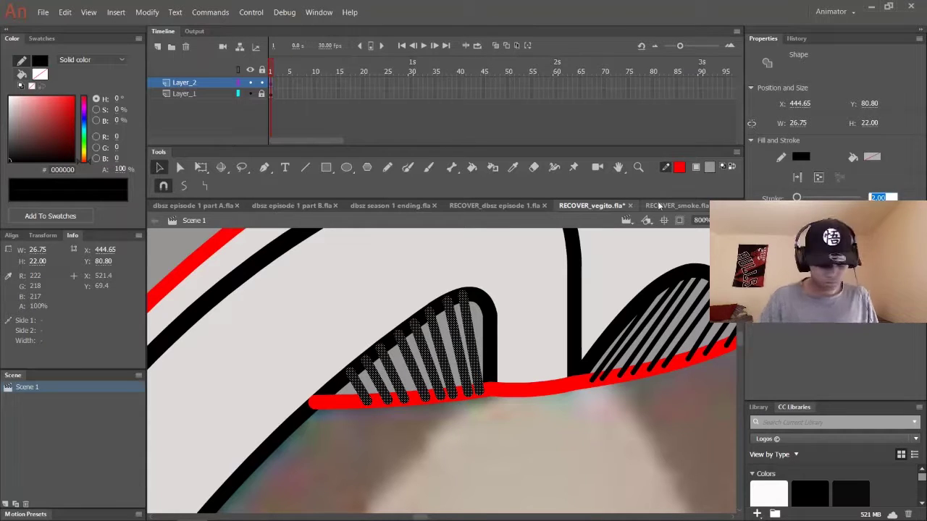
Select all hatching lines under the right bang's root and change their stroke thickness to match the left hatching.
click(615, 366)
shift+click(637, 366)
shift+click(664, 364)
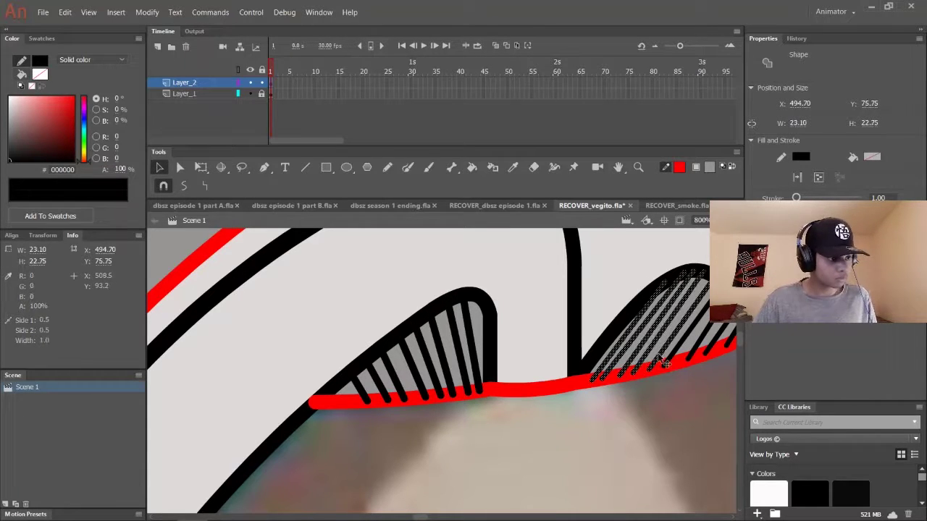
key(alt+e)
drag(713, 349, 418, 300)
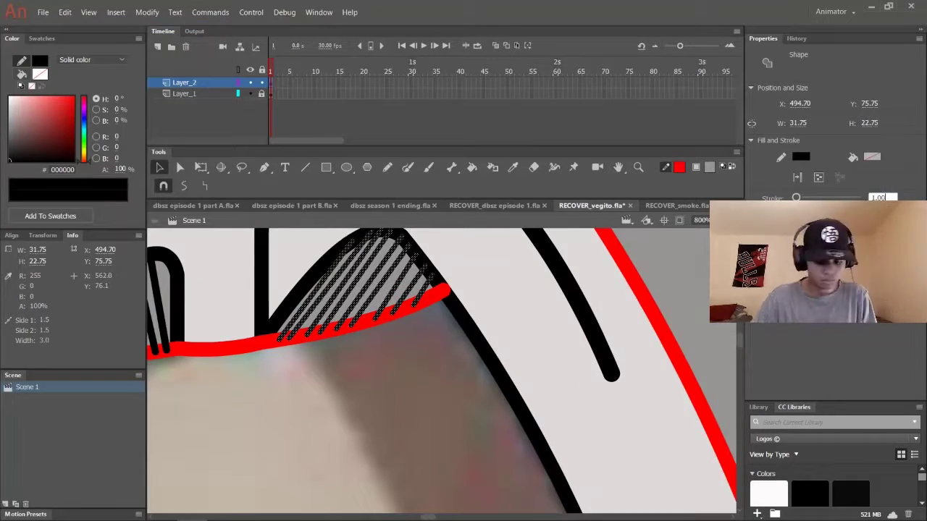
click(451, 375)
key(ctrl+1)
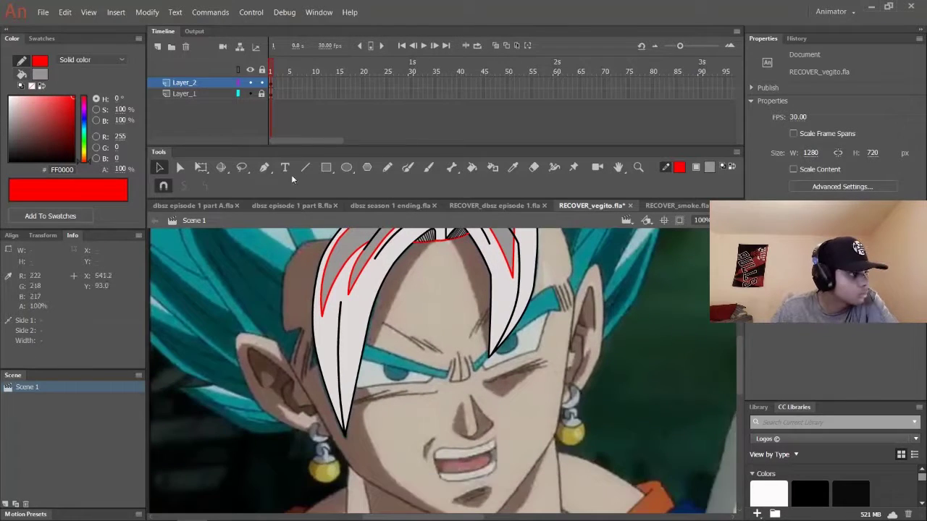
Link the red boundary lines of both bangs with crossing pencil strokes and delete all the red lines.
click(427, 322)
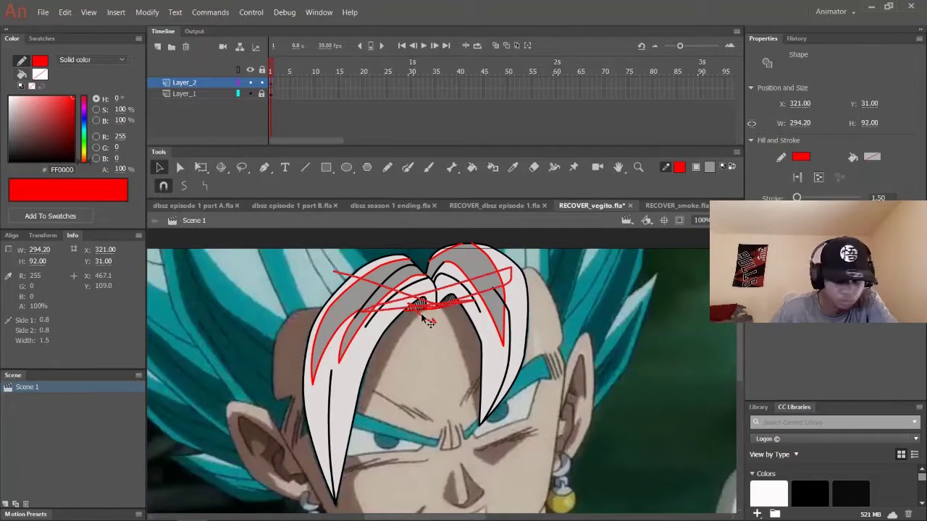
key(Delete)
click(310, 169)
click(390, 167)
drag(344, 268, 406, 330)
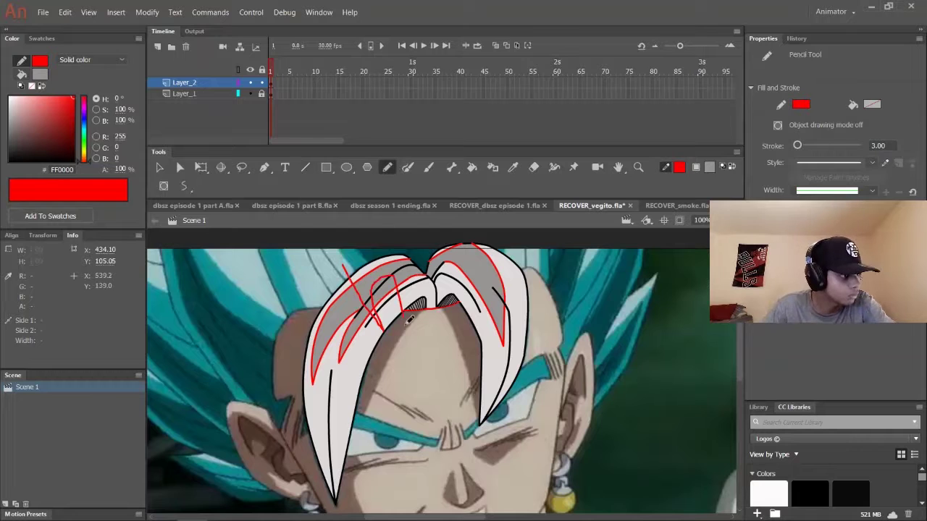
mouse_move(423, 235)
mouse_down()
mouse_move(514, 340)
mouse_move(472, 303)
mouse_move(443, 303)
mouse_up()
key(v)
key(Delete)
Trace the temple and sideburn edge beside the left bang down to the ear with black 3.00 lines and curve them.
key(n)
key(ctrl+equal)
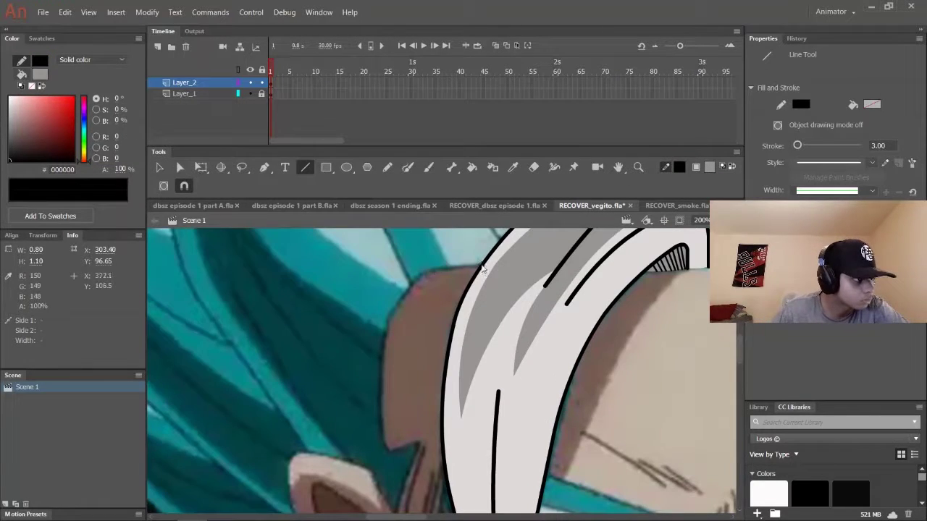
scroll(396, 451, down, 3)
drag(391, 341, 422, 331)
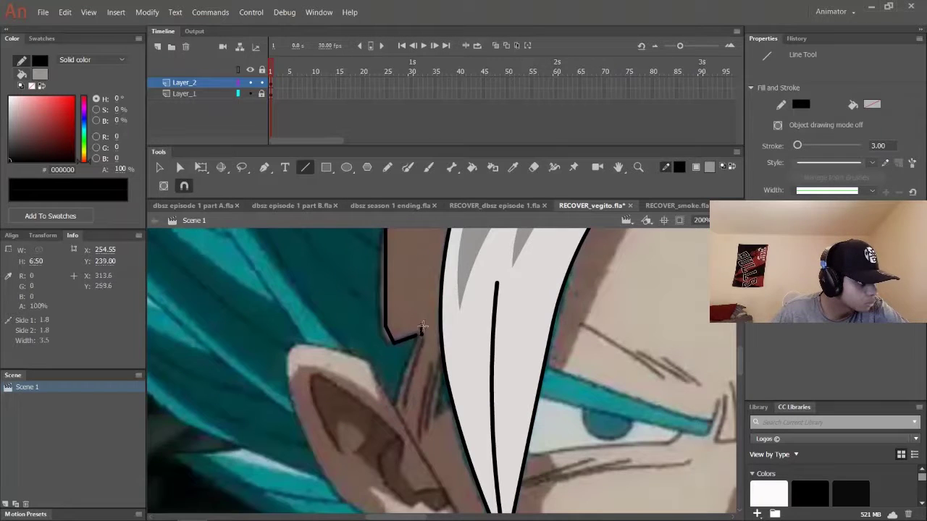
scroll(401, 383, down, 3)
scroll(402, 384, up, 3)
key(v)
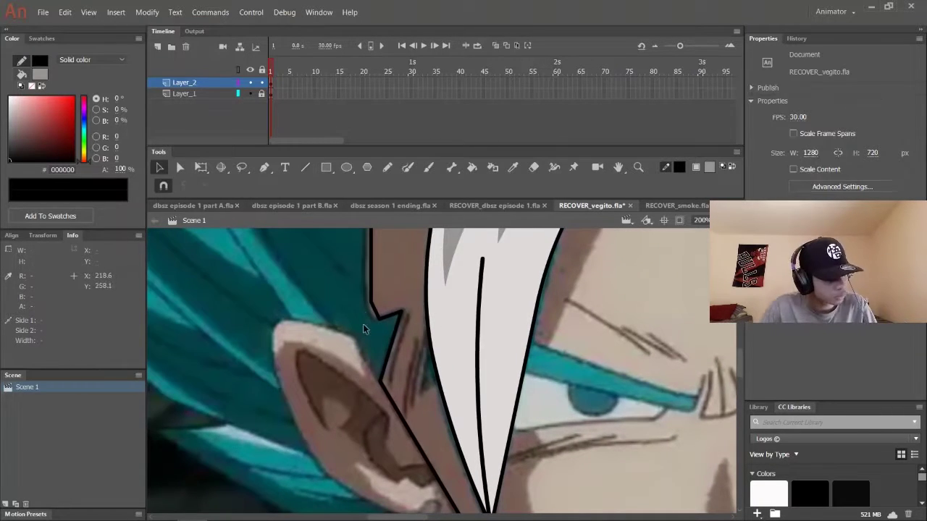
scroll(403, 387, up, 3)
scroll(403, 424, up, 1)
scroll(402, 391, down, 5)
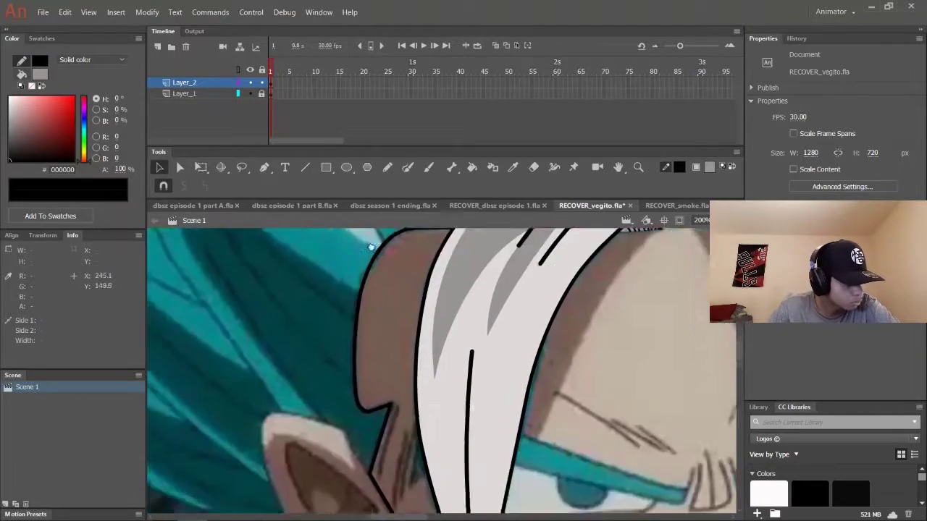
Trace the jawline with straight black lines from the left ear around the chin and up to the right ear.
key(n)
scroll(395, 354, down, 2)
drag(320, 366, 583, 443)
scroll(583, 444, right, 3)
drag(474, 491, 603, 303)
scroll(603, 300, up, 4)
scroll(550, 362, right, 2)
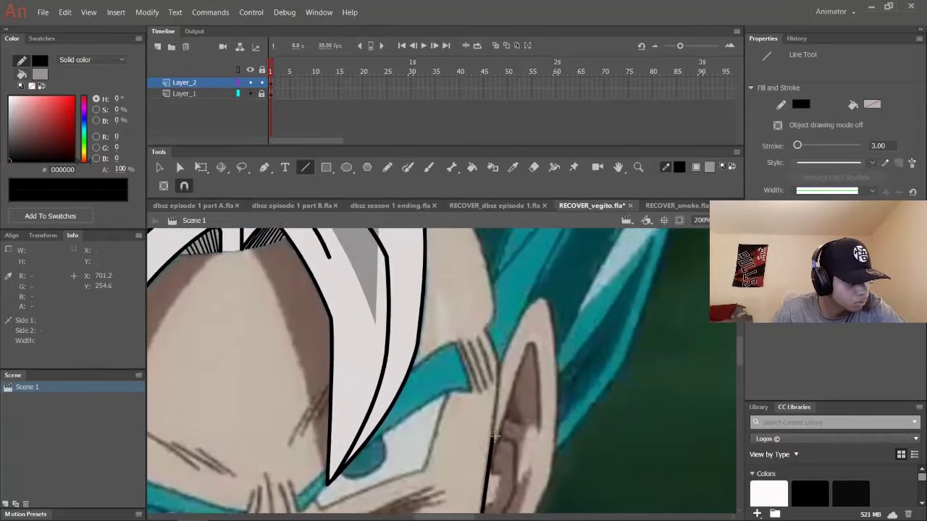
Trace the face edge above the right ear and along the temple up to the right bang, and bend the lines to match.
key(ctrl+=)
drag(550, 434, 525, 409)
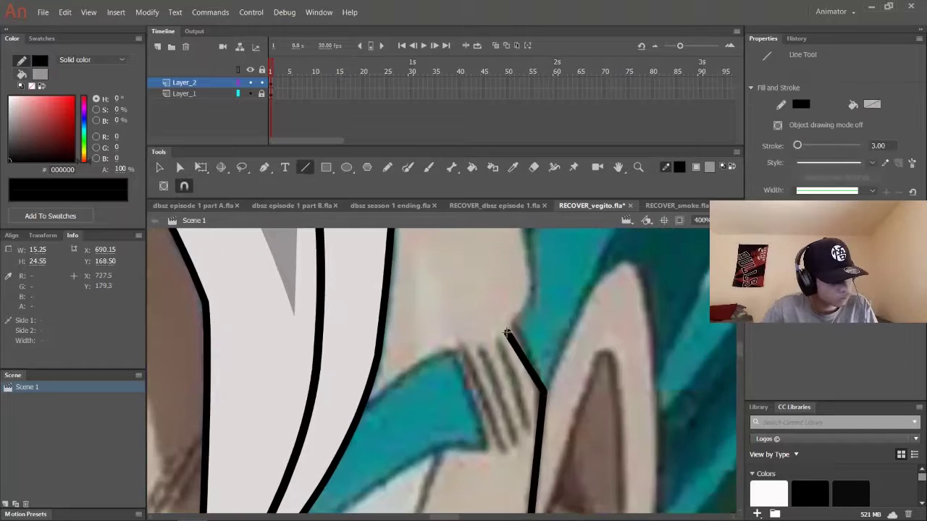
drag(526, 457, 545, 370)
scroll(548, 402, up, 3)
mouse_move(568, 493)
mouse_down()
mouse_move(492, 300)
mouse_move(406, 262)
mouse_up()
key(v)
drag(449, 283, 435, 250)
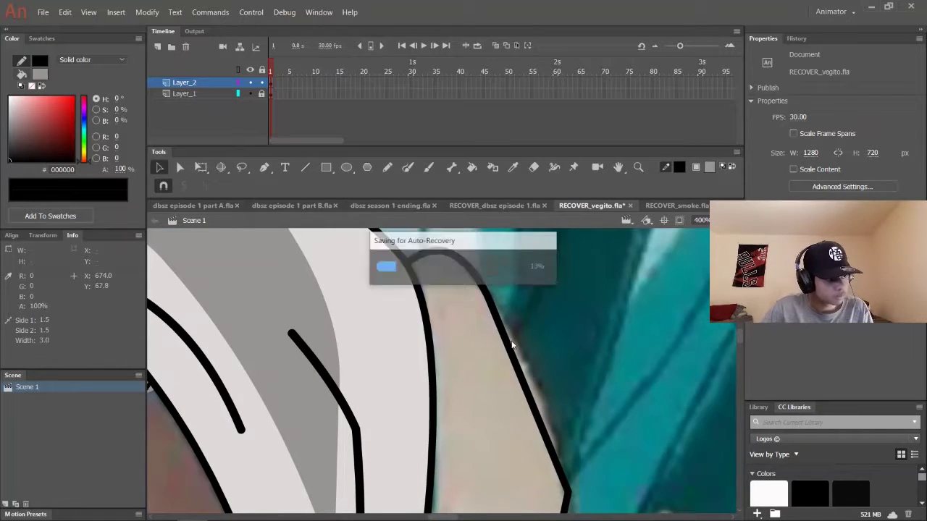
Bend the jaw and chin lines to follow the face contour in the reference image.
scroll(492, 310, down, 5)
key(ctrl+minus)
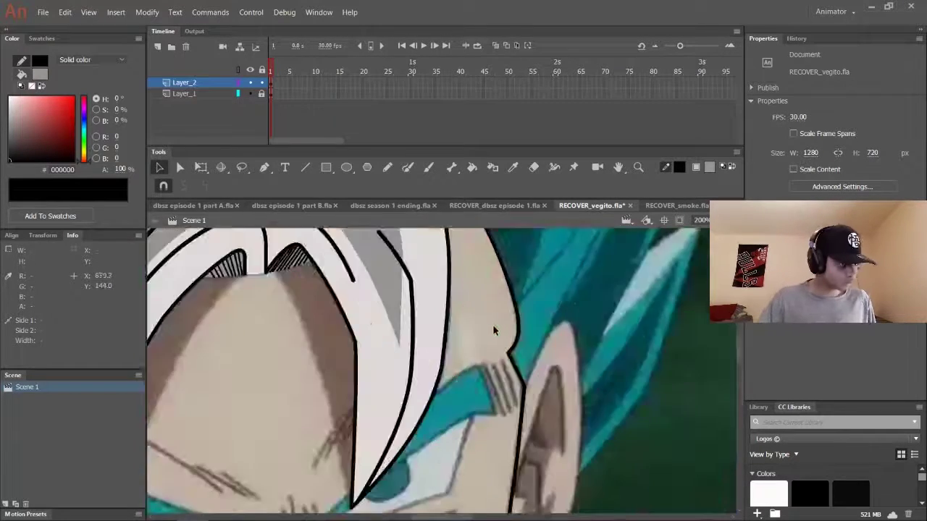
scroll(493, 324, down, 3)
drag(323, 499, 323, 510)
scroll(340, 444, left, 3)
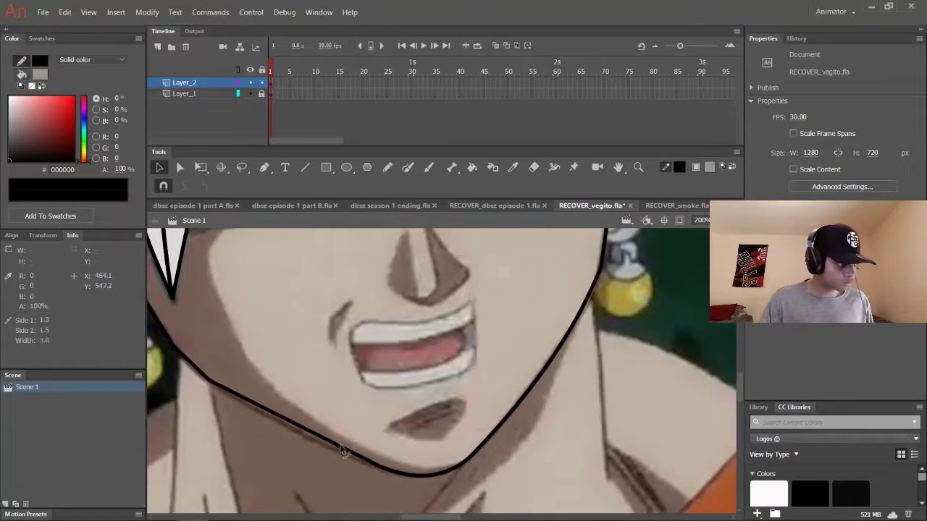
scroll(337, 380, up, 2)
key(ctrl+minus)
key(ctrl+minus)
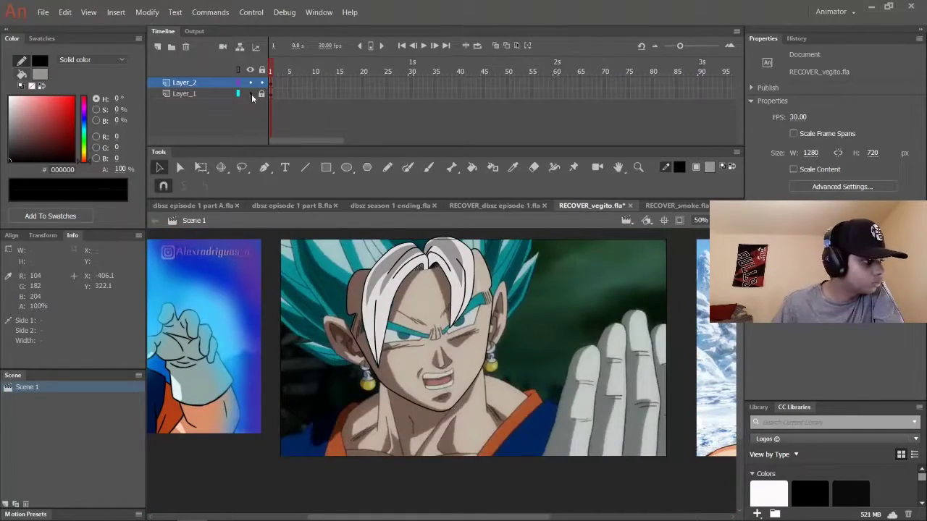
Outline the left eyebrow with black 3.00 lines from the left bang to its blunt inner end.
key(n)
scroll(233, 287, up, 4)
scroll(233, 287, down, 2)
scroll(233, 287, left, 3)
drag(354, 310, 438, 331)
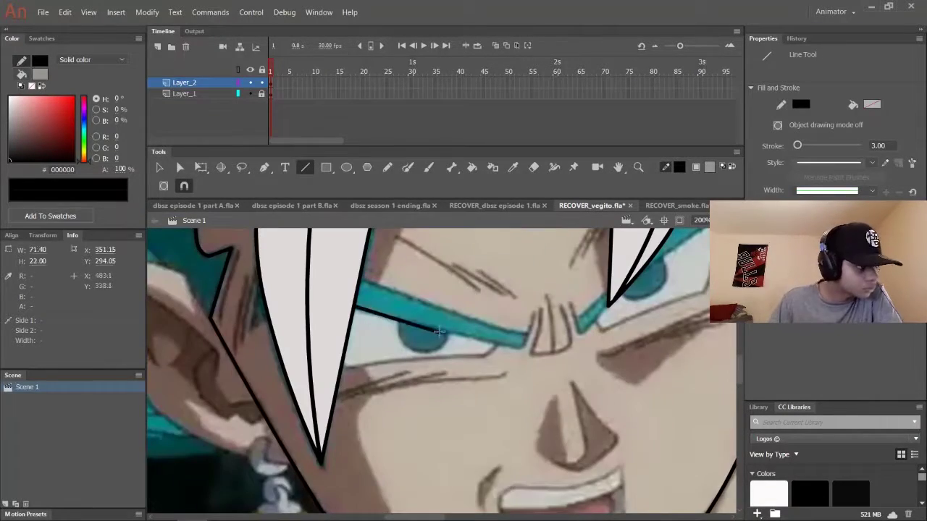
scroll(525, 344, up, 2)
drag(605, 314, 614, 288)
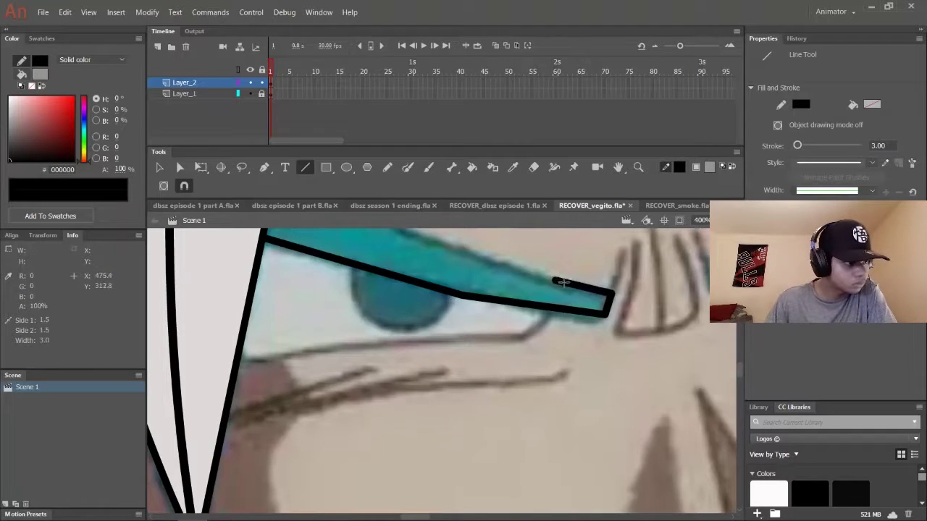
Curve the left eyebrow's outline and round its inner end to match the reference.
key(v)
scroll(564, 282, up, 2)
scroll(563, 283, left, 2)
drag(691, 379, 694, 398)
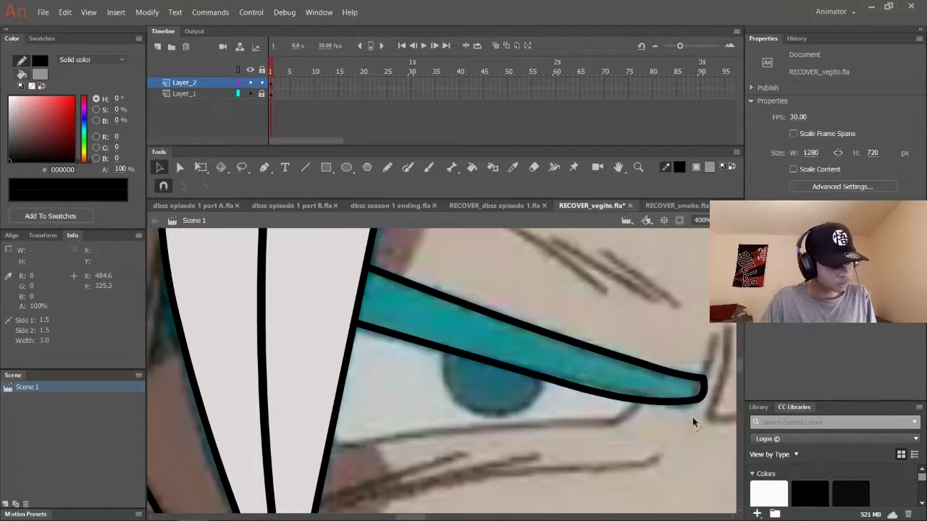
scroll(487, 357, up, 1)
scroll(589, 394, down, 3)
Hide Layer_1, sample the skin tone #FFD2B5 from the blue-haired reference artwork, and fill the face with it.
click(249, 94)
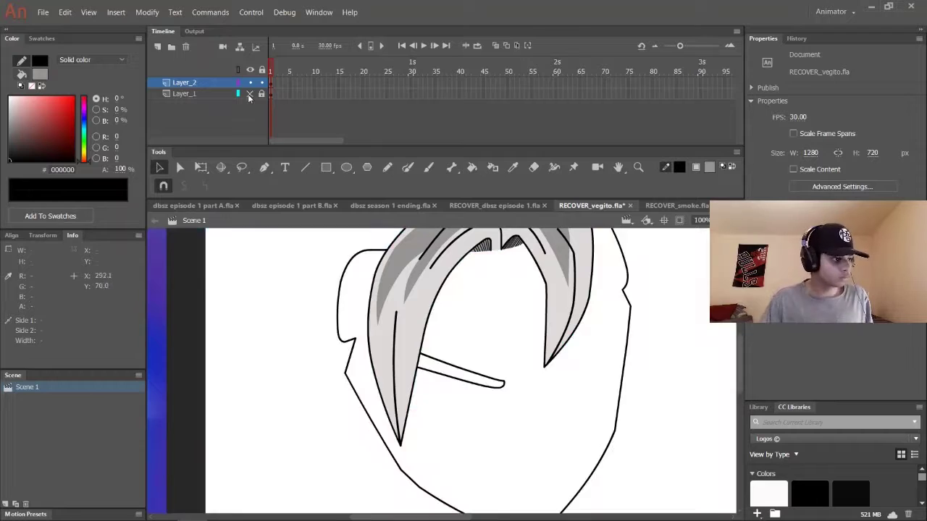
key(ctrl+minus)
scroll(265, 418, up, 1)
click(709, 166)
click(215, 344)
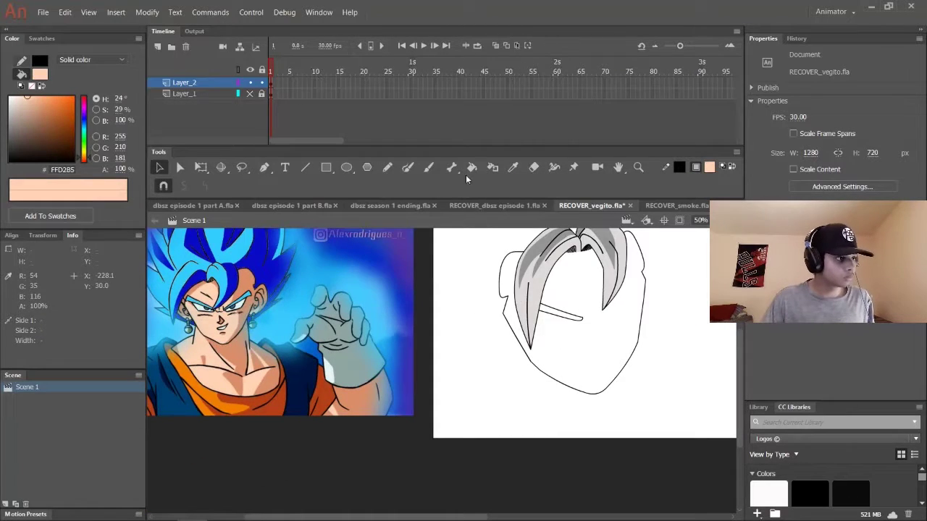
click(572, 340)
Show Layer_1 again and trace the right eyebrow with black 3.00 lines on Layer_2, curving them to match the reference.
key(ctrl+equal)
key(ctrl+equal)
key(n)
click(240, 96)
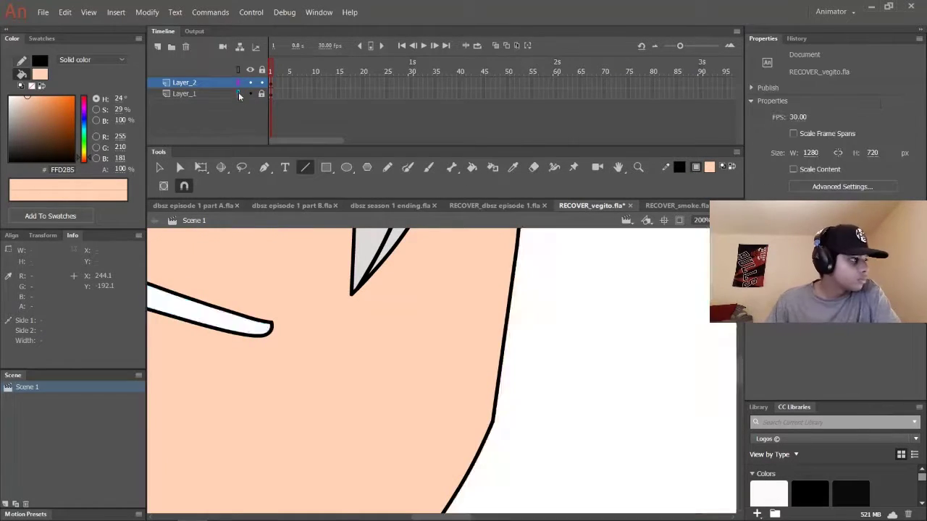
click(239, 94)
key(ctrl+equal)
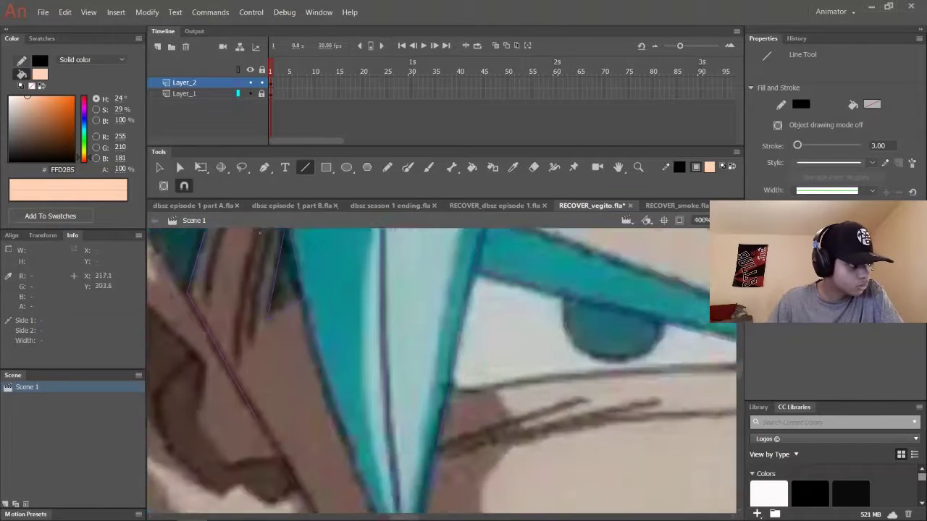
scroll(403, 373, down, 3)
key(ctrl+equal)
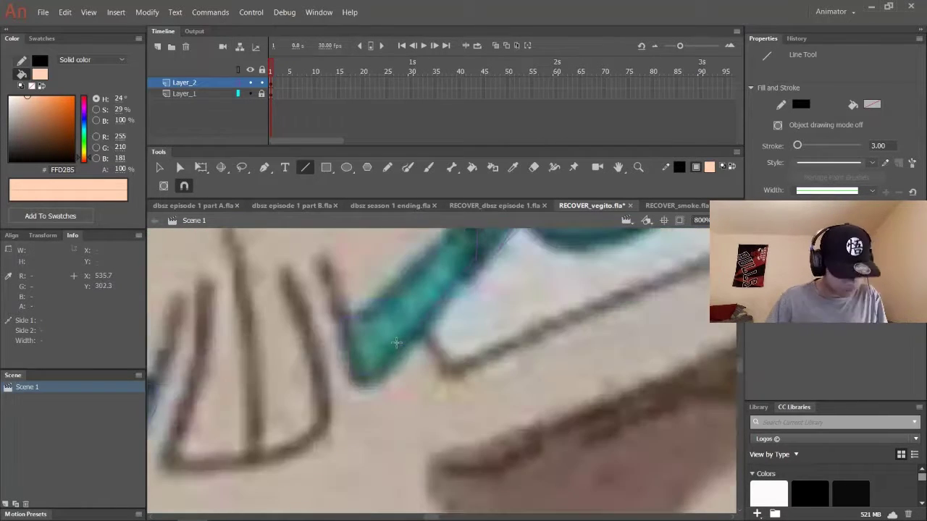
key(v)
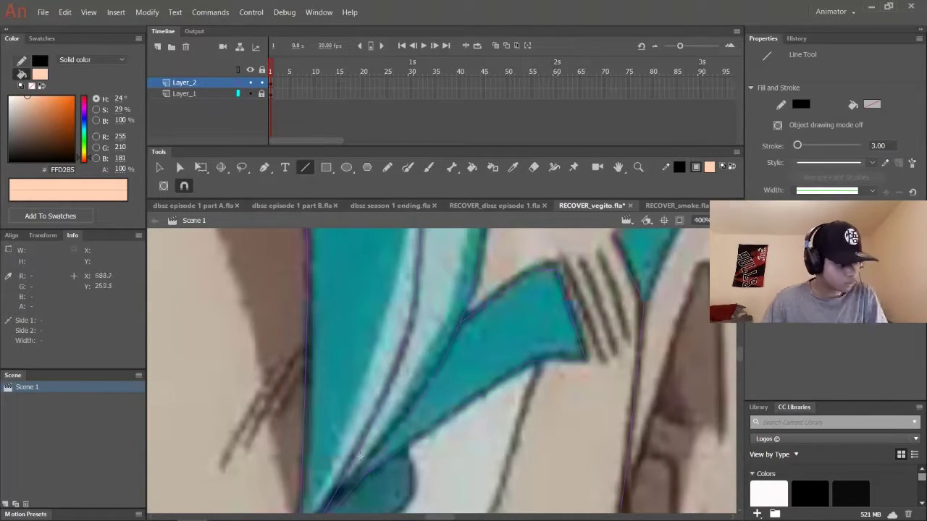
key(v)
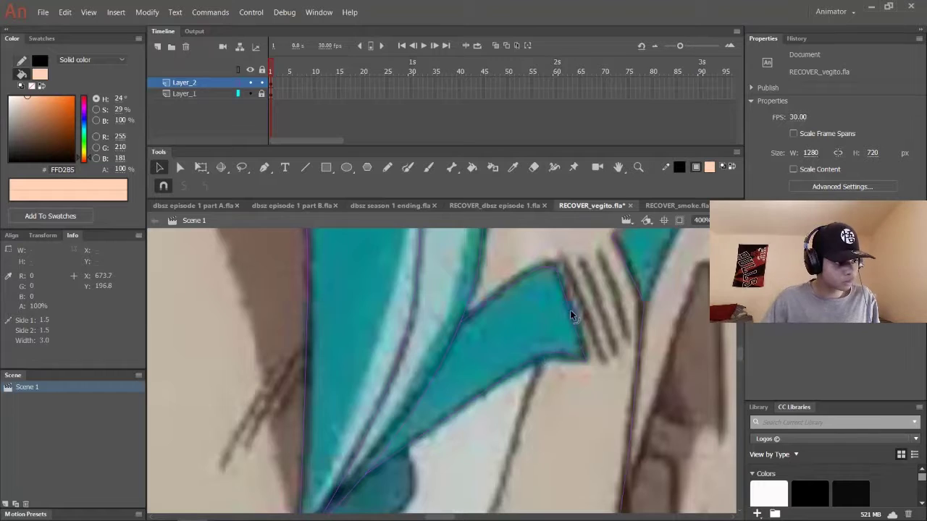
Hide Layer_1, sample the light grey #DEDAD9 from the hair, and fill the eyebrows with it.
click(250, 94)
key(ctrl+1)
click(709, 166)
click(405, 348)
key(k)
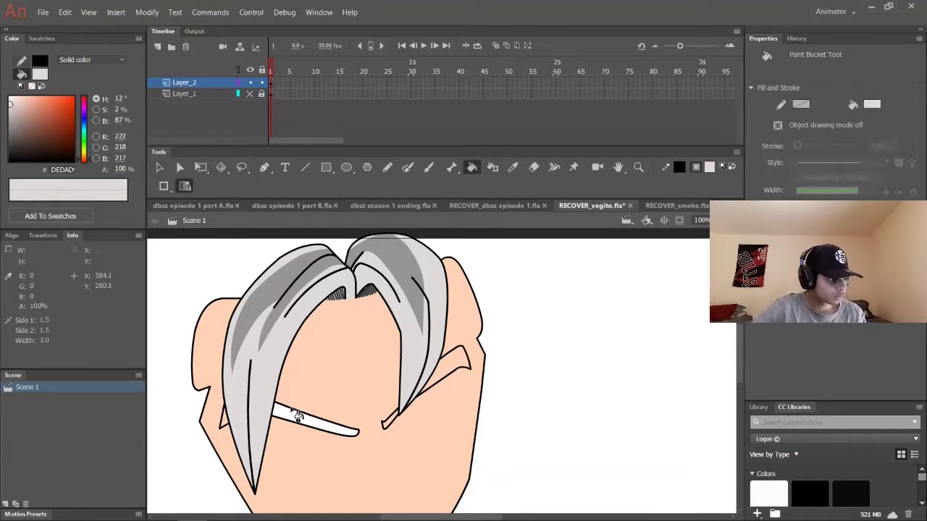
click(304, 416)
Show Layer_1 and trace the lower outlines of both eyes with black 3.00 lines, bending them to the reference.
click(250, 94)
key(n)
key(ctrl+4)
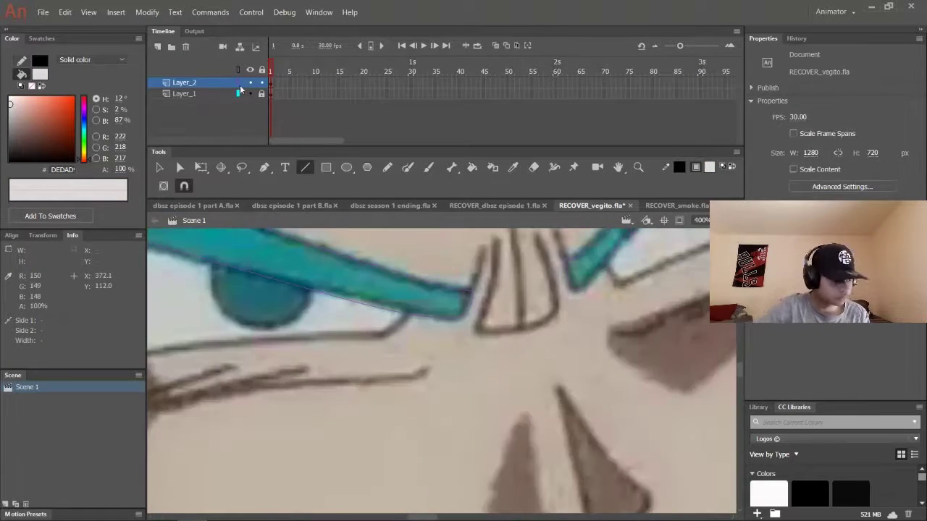
drag(434, 377, 384, 364)
drag(560, 286, 176, 330)
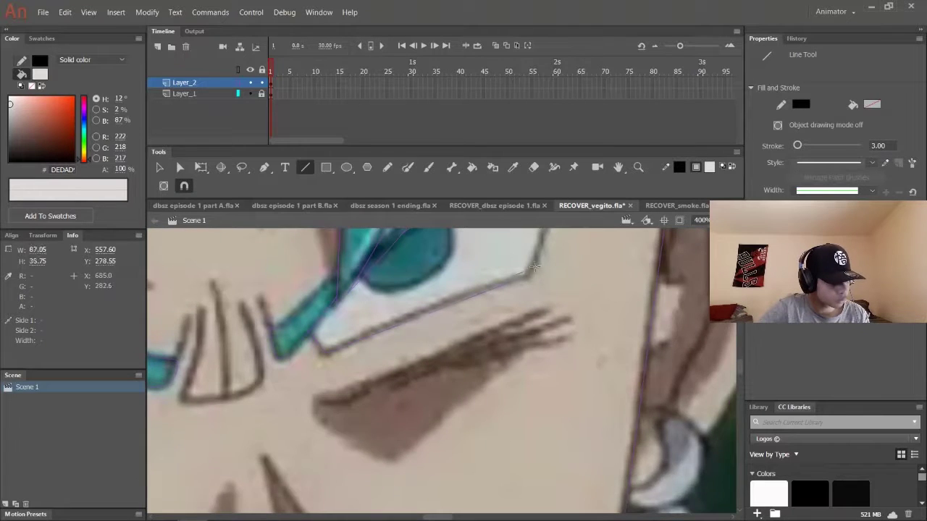
mouse_move(534, 268)
mouse_down()
mouse_move(447, 347)
mouse_move(427, 402)
mouse_move(464, 337)
mouse_up()
key(v)
drag(271, 428, 584, 366)
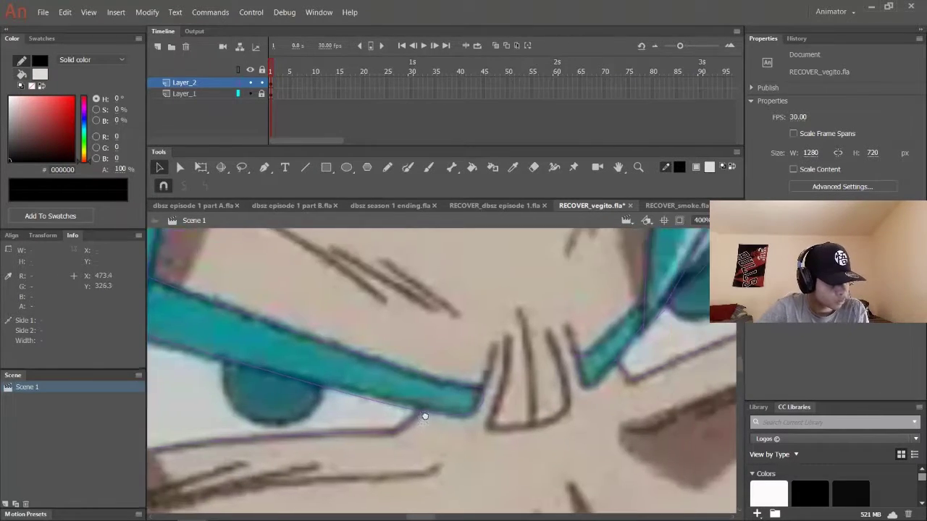
Draw the curved wrinkle lines on the nose bridge between the eyebrows and check them with Layer_1 hidden.
key(n)
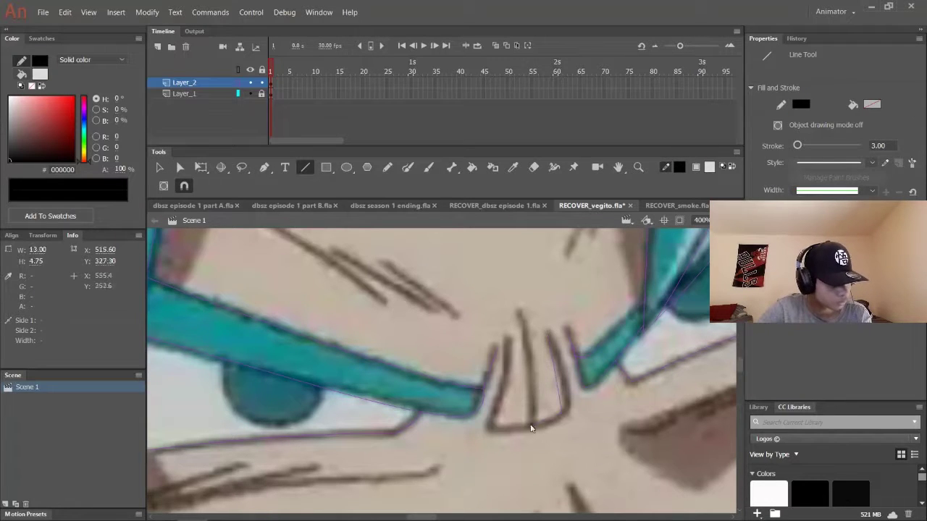
key(v)
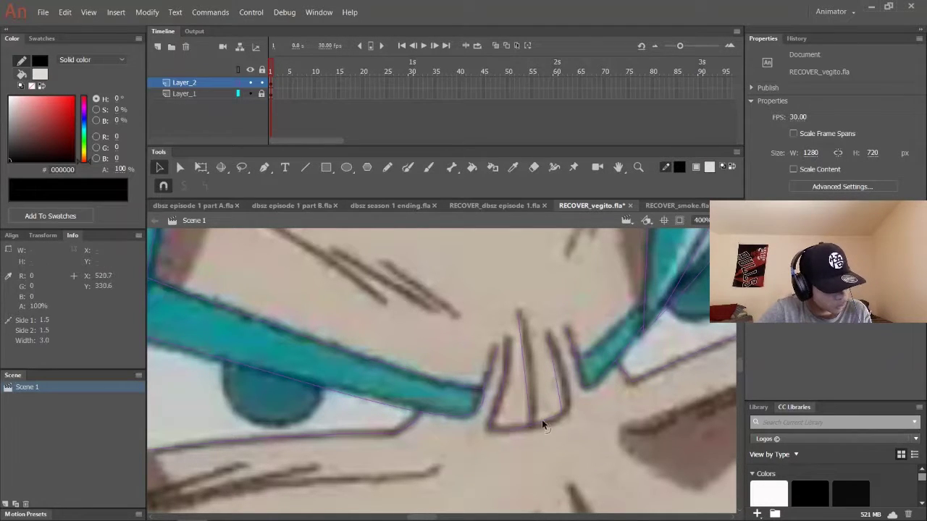
click(251, 93)
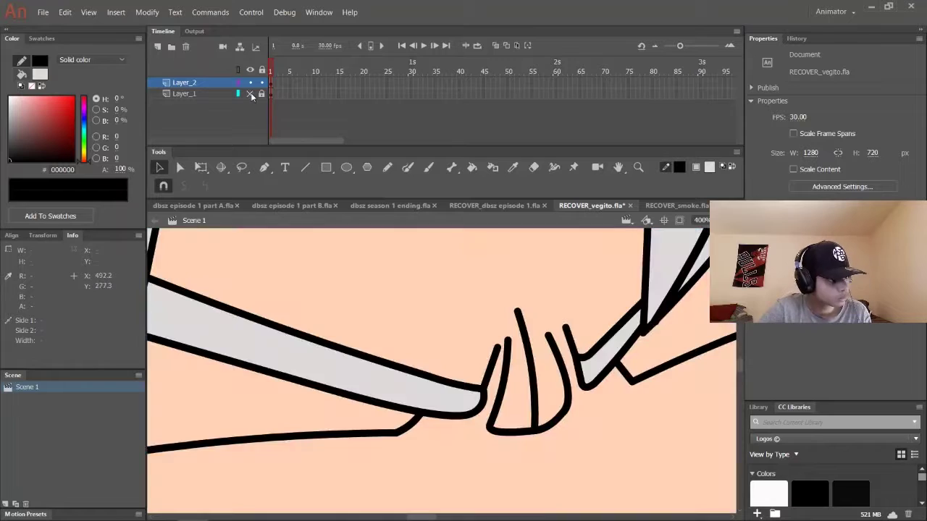
click(250, 93)
Trace the outer mouth outline and the cheek crease beside it, rounding the mouth's lines to match the reference.
key(ctrl+=)
click(239, 87)
key(ctrl+minus)
key(ctrl+minus)
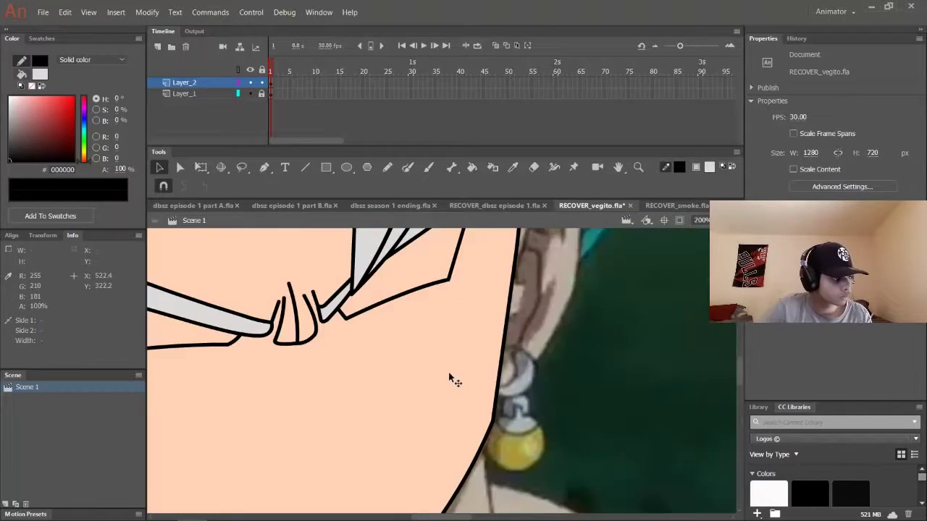
click(240, 83)
scroll(465, 316, down, 5)
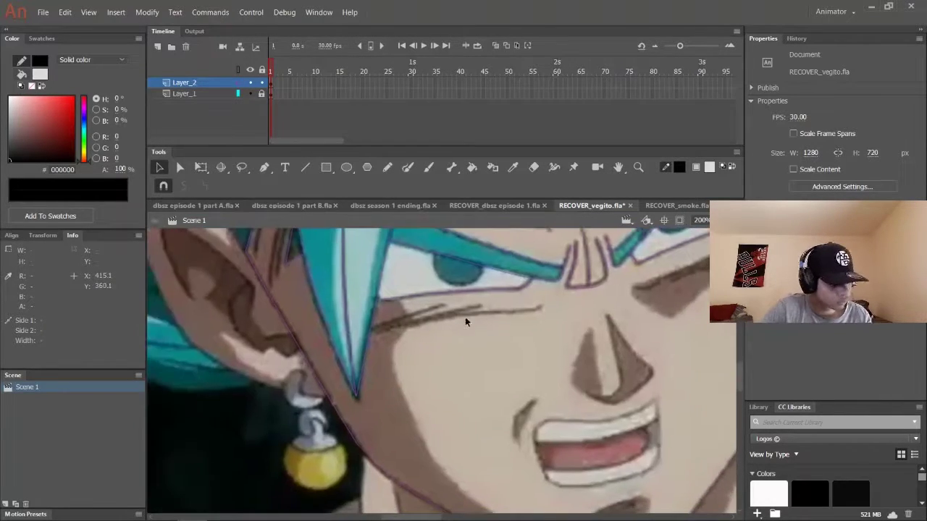
key(ctrl+=)
key(n)
scroll(464, 394, down, 2)
drag(464, 395, 658, 373)
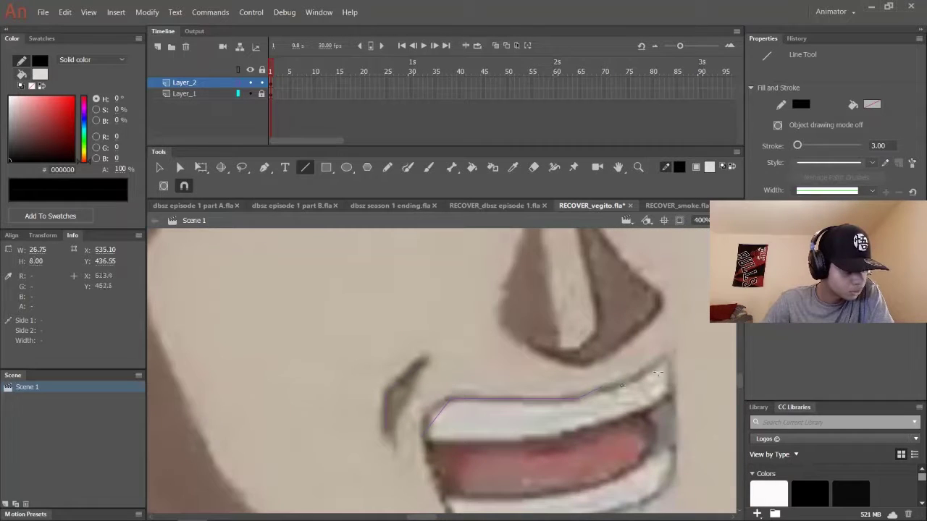
scroll(665, 479, down, 2)
drag(673, 435, 660, 491)
key(v)
scroll(407, 380, up, 2)
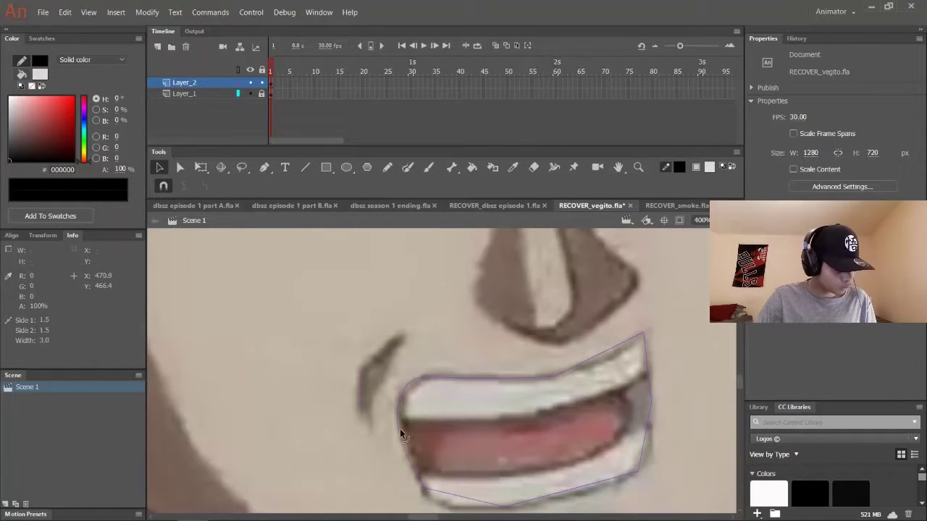
scroll(400, 434, down, 2)
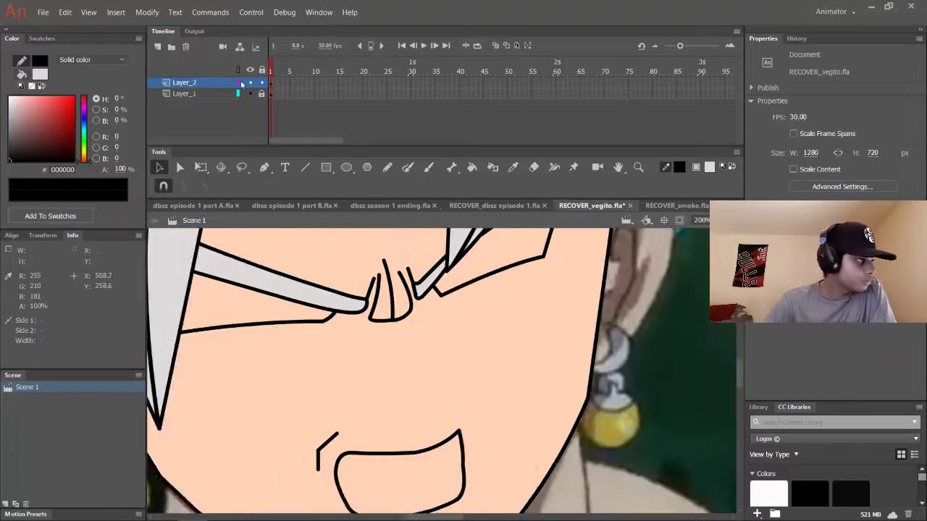
Trace the nose's ridge, tip and underside with black 3.00 lines and curve them to the reference.
key(n)
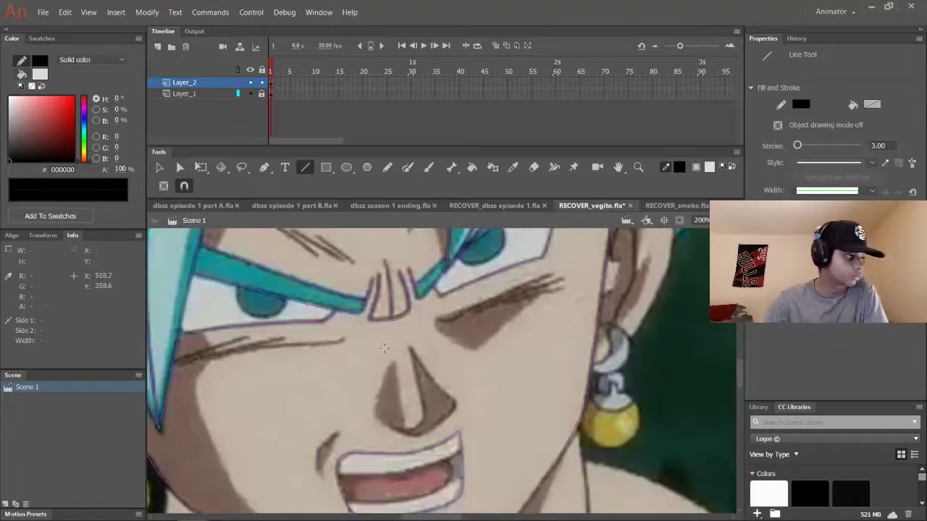
key(ctrl+equal)
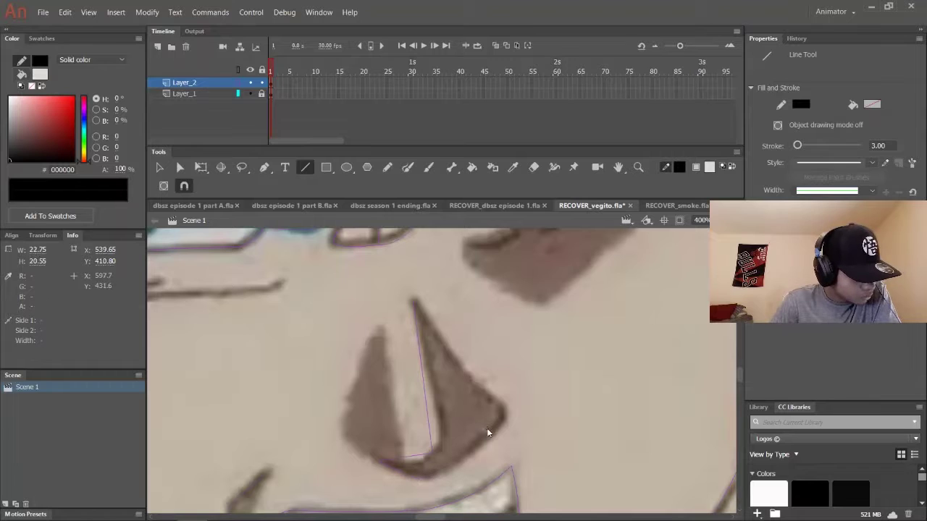
key(v)
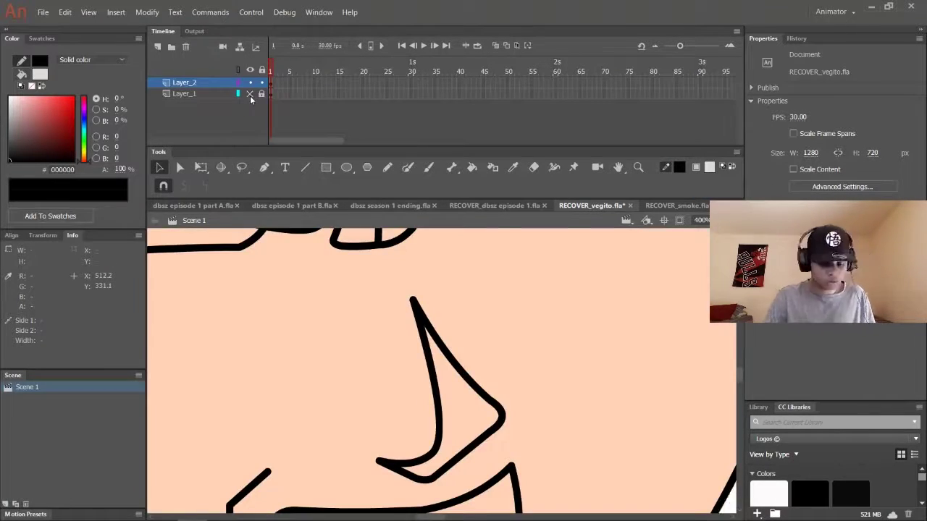
Draw the frown lines on the forehead above both eyebrows, following the strokes in the reference.
drag(250, 340, 410, 445)
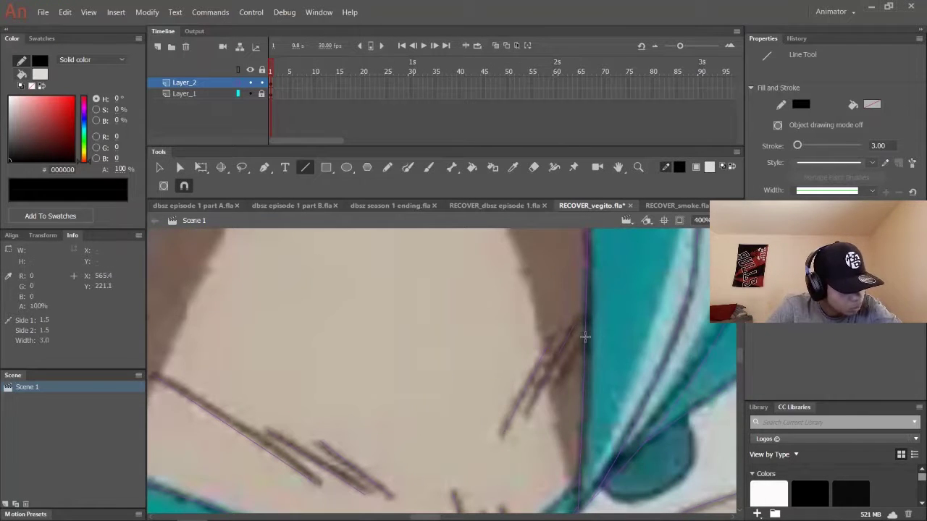
key(v)
scroll(318, 380, down, 2)
Draw the lower edge of the upper teeth across the mouth and bend it to the reference.
scroll(417, 398, down, 5)
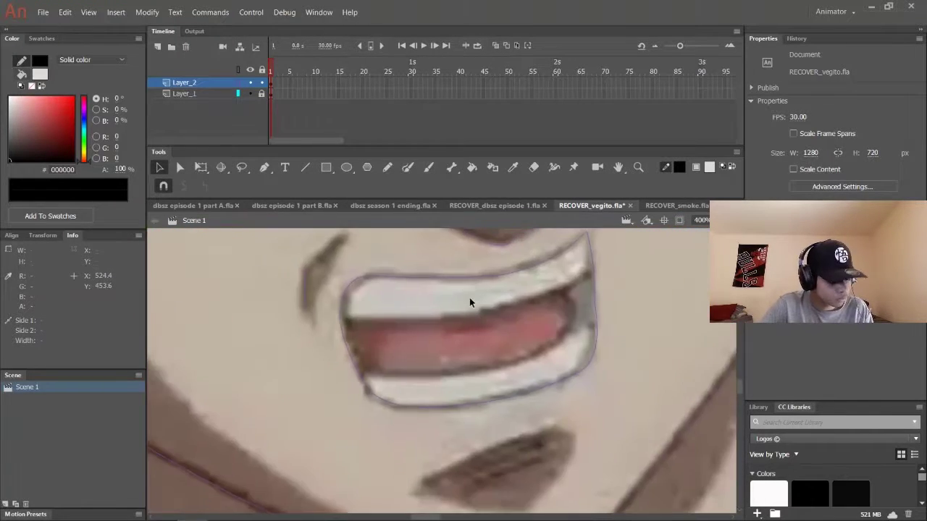
key(n)
drag(346, 316, 417, 316)
drag(510, 301, 489, 316)
key(v)
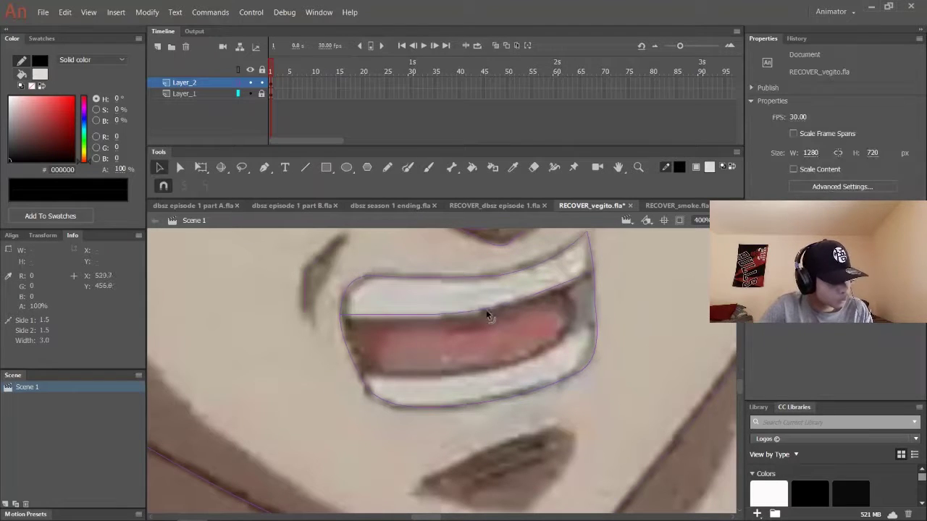
Draw the upper edge of the lower teeth and the inner mouth corner lines, curving them to the reference.
scroll(435, 304, down, 1)
key(n)
key(ctrl+equal)
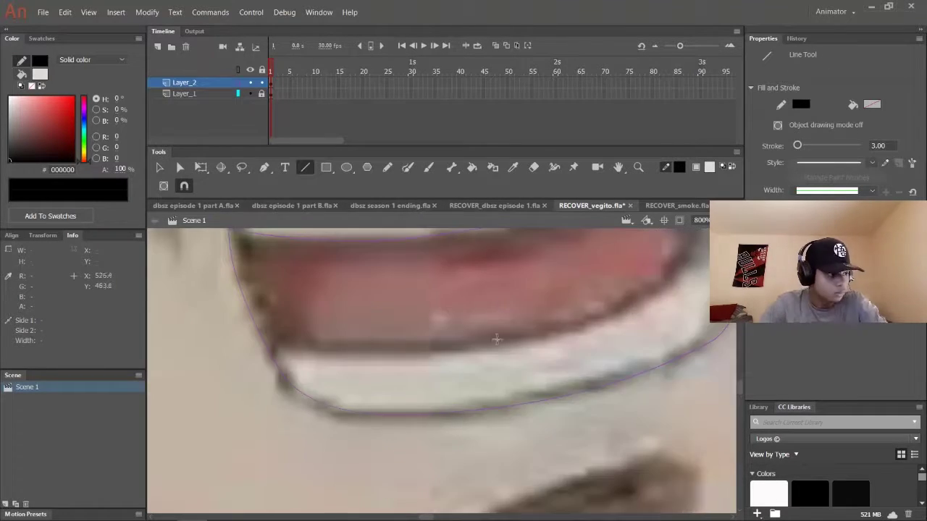
scroll(619, 323, up, 2)
key(v)
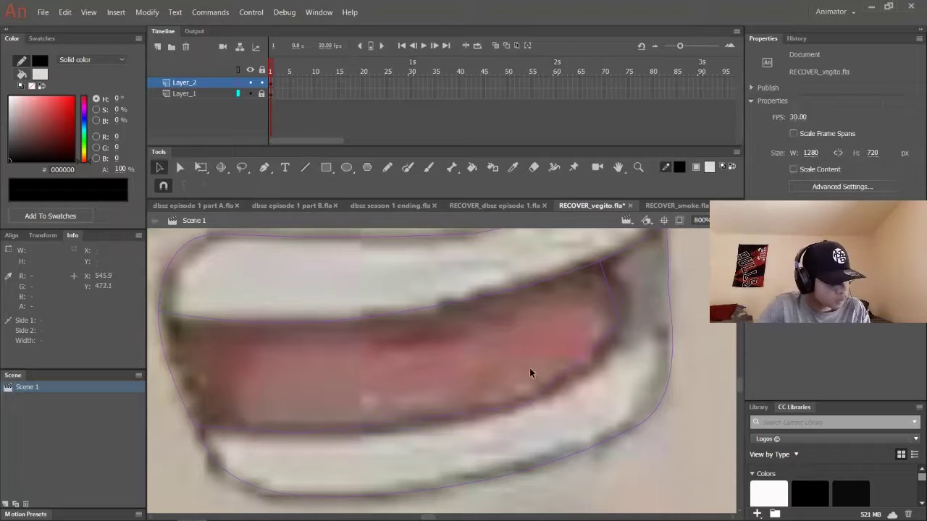
scroll(613, 296, right, 2)
key(n)
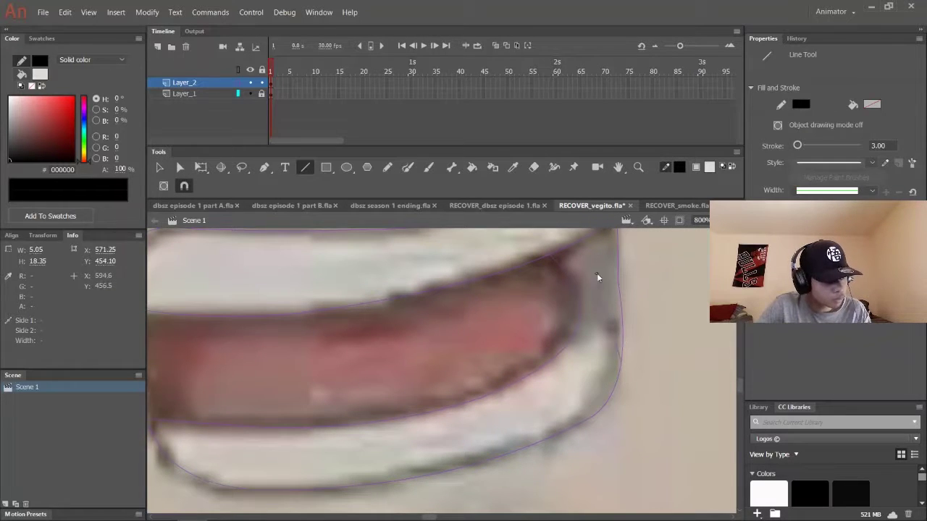
key(v)
Hide Layer_1, then fill the teeth with white #FFFFFF and the mouth's interior with pink #FC7E7E.
click(249, 93)
key(ctrl+minus)
key(ctrl+minus)
key(ctrl+minus)
click(696, 167)
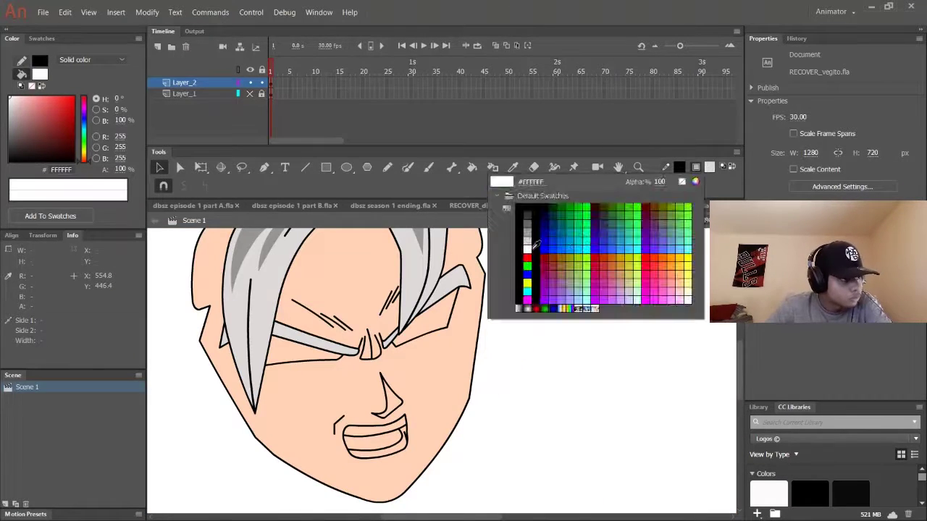
click(536, 245)
key(k)
drag(309, 284, 338, 251)
click(709, 167)
click(41, 97)
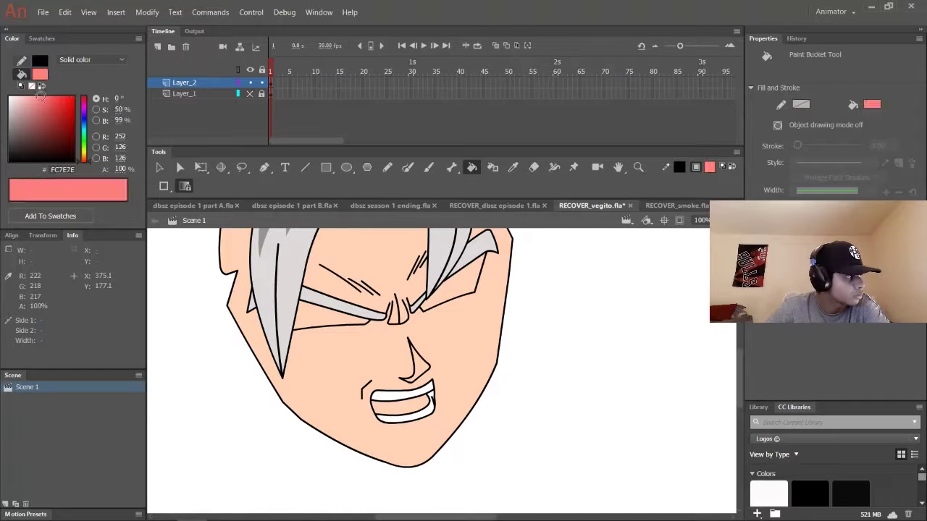
Set the stroke to red #FF0000, show Layer_1, and trace the curved shadow boundary inside the mouth.
click(304, 168)
click(678, 167)
click(689, 241)
click(250, 94)
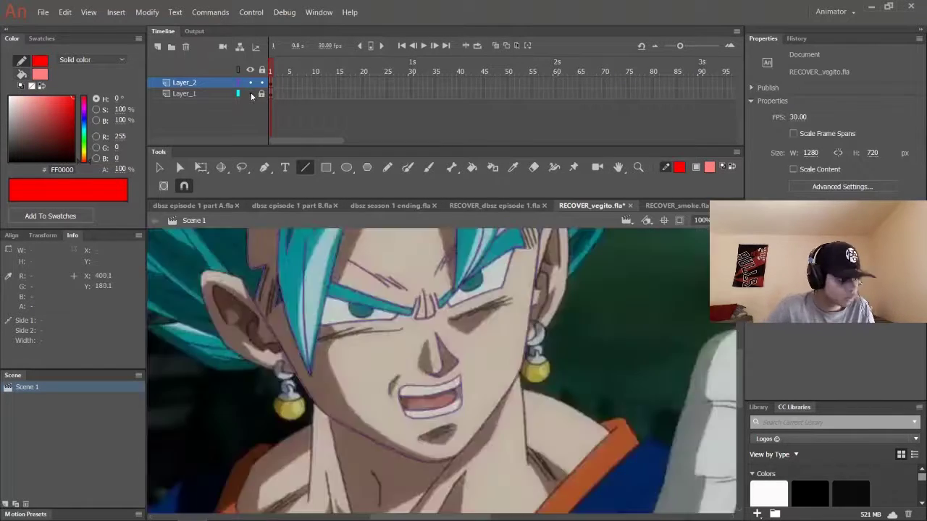
key(ctrl+equal)
key(ctrl+equal)
key(ctrl+equal)
click(260, 94)
scroll(459, 321, down, 10)
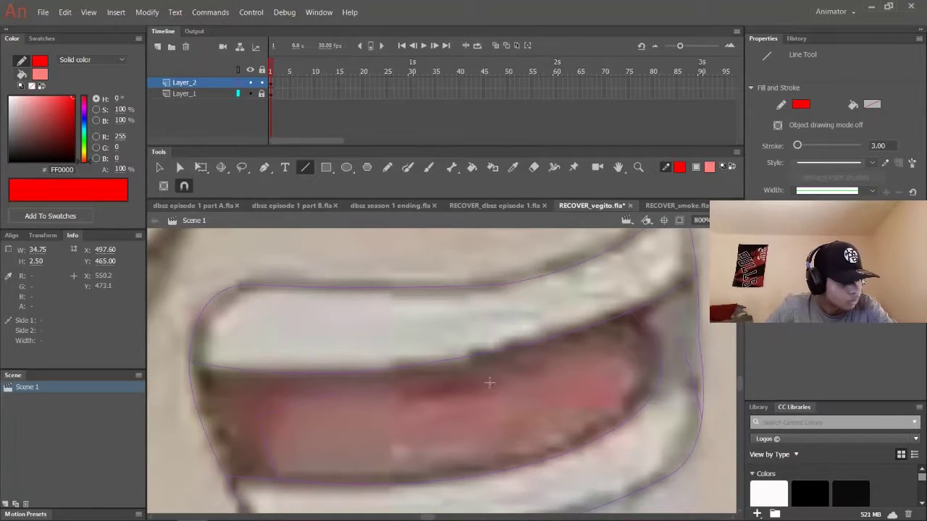
key(v)
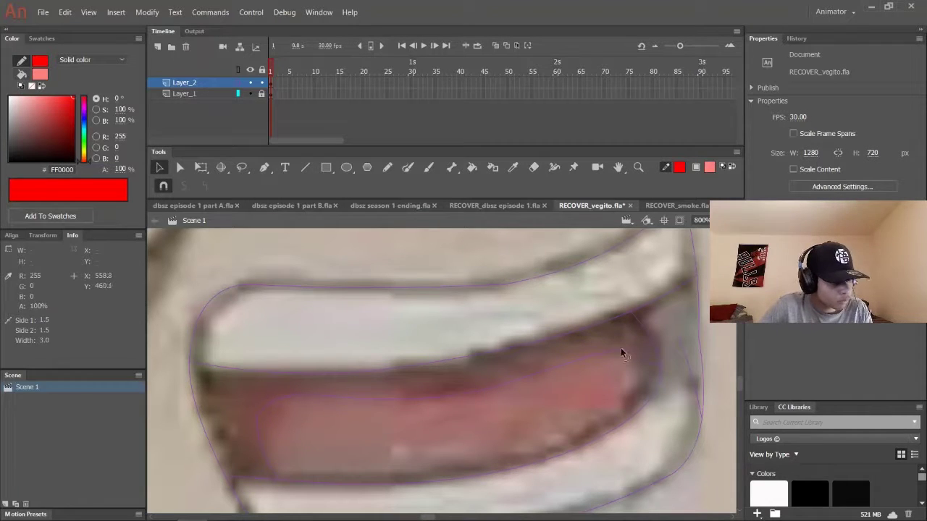
Fill the shadow area inside the mouth with a darker red and remove the red boundary line.
click(709, 166)
click(425, 406)
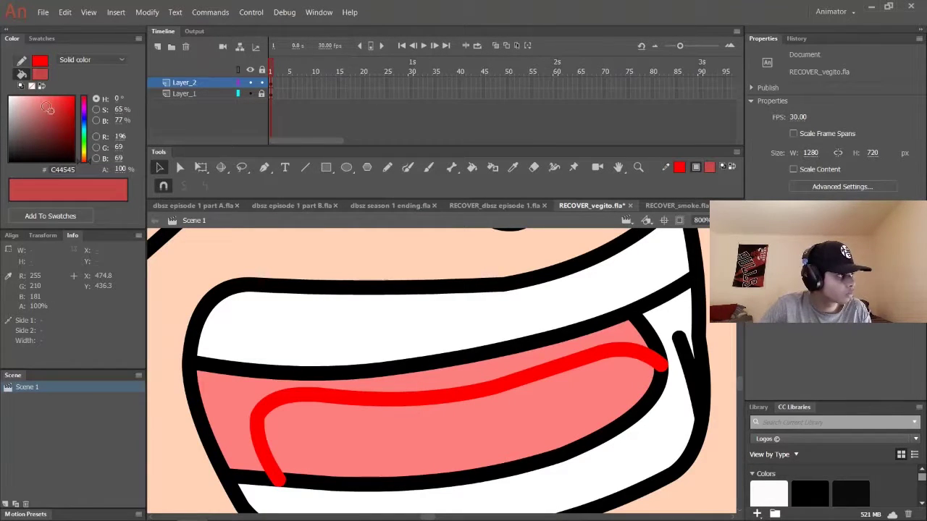
click(471, 167)
key(ctrl+minus)
key(ctrl+minus)
key(v)
Outline the shaded area at the mouth's right inner corner with red lines and fill it with light grey.
key(n)
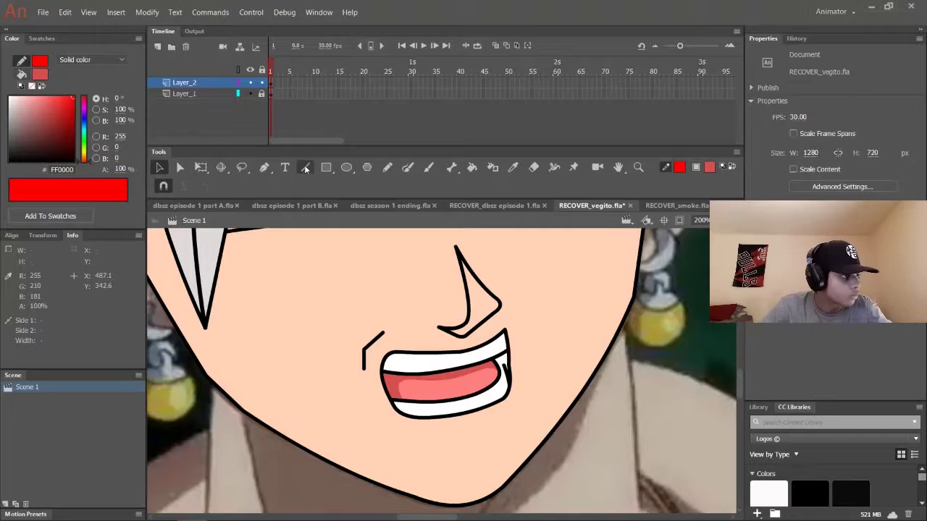
key(ctrl+equal)
key(v)
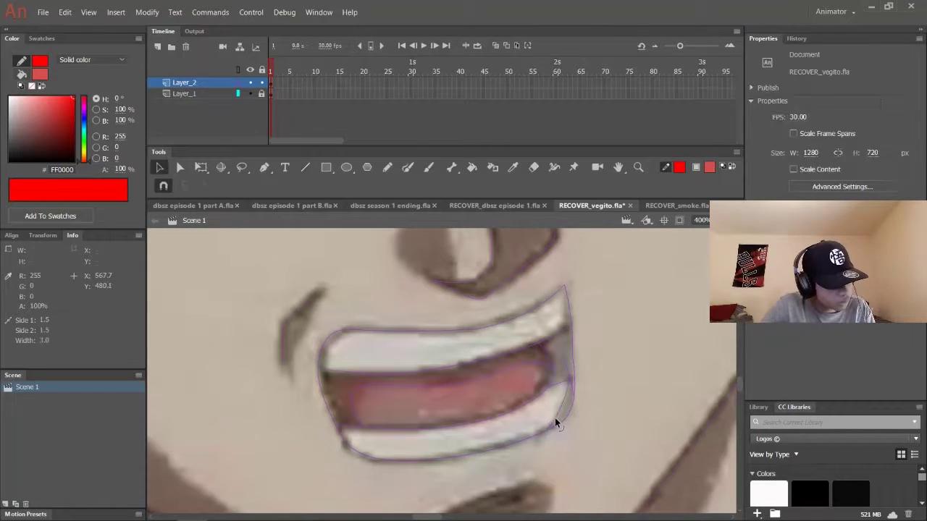
click(709, 166)
click(516, 242)
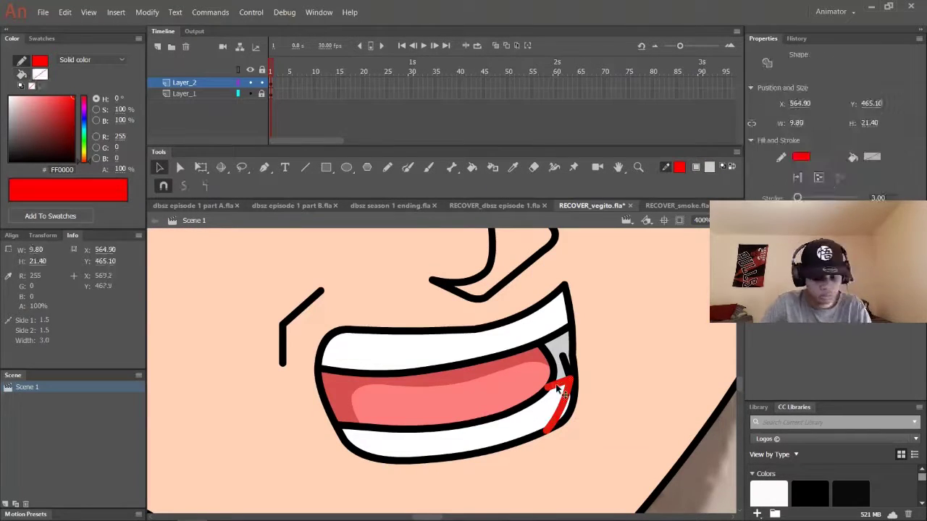
Delete the red boundary lines at the mouth corner and set the fill colour to white #FFFFFF.
key(ctrl+minus)
key(ctrl+minus)
key(ctrl+minus)
click(708, 166)
key(k)
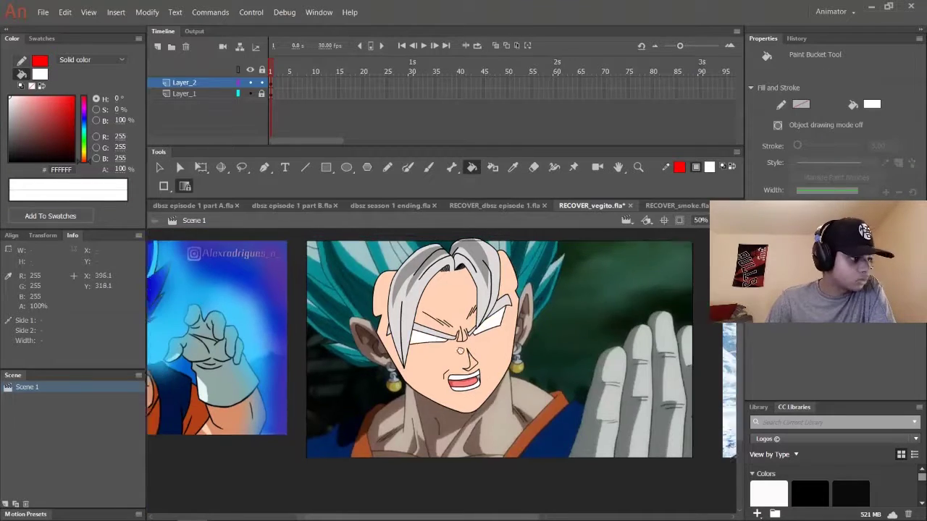
Set the stroke to black #000000 and trace the short sideburn lines between the left ear and the front hair strand.
key(ctrl+equal)
key(ctrl+equal)
key(ctrl+minus)
key(n)
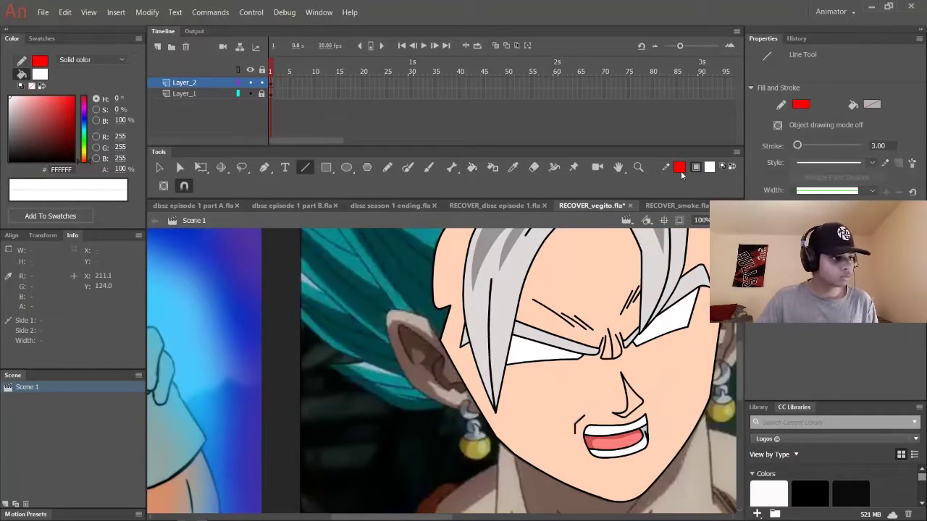
click(678, 167)
click(687, 197)
key(ctrl+equal)
key(ctrl+equal)
scroll(477, 324, up, 3)
drag(525, 337, 517, 426)
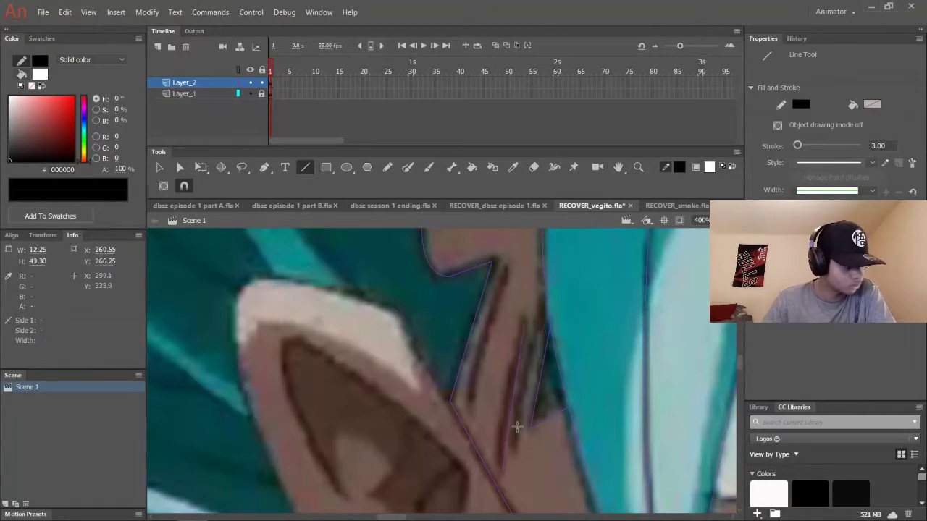
key(v)
key(ctrl+minus)
key(ctrl+minus)
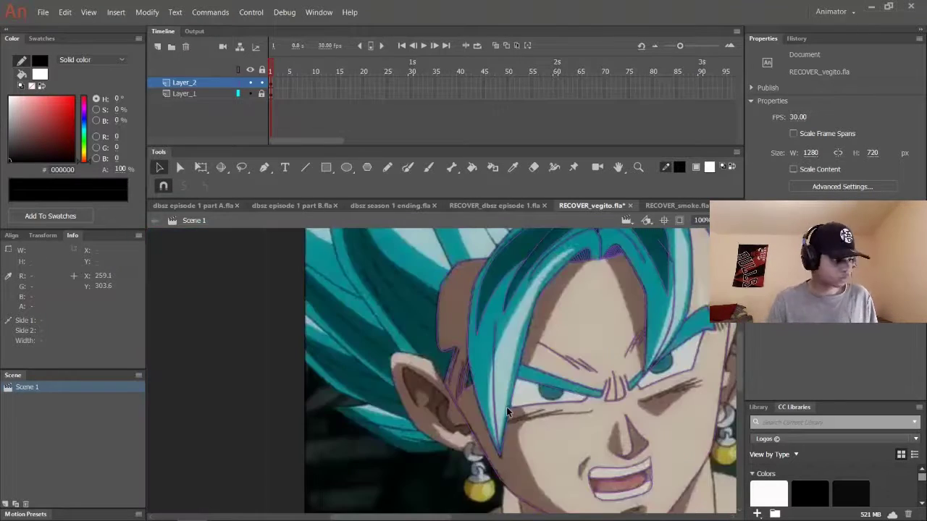
Trace the iris and pupil outlines in the left eye and shape them into curves.
key(ctrl+equal)
key(n)
key(ctrl+minus)
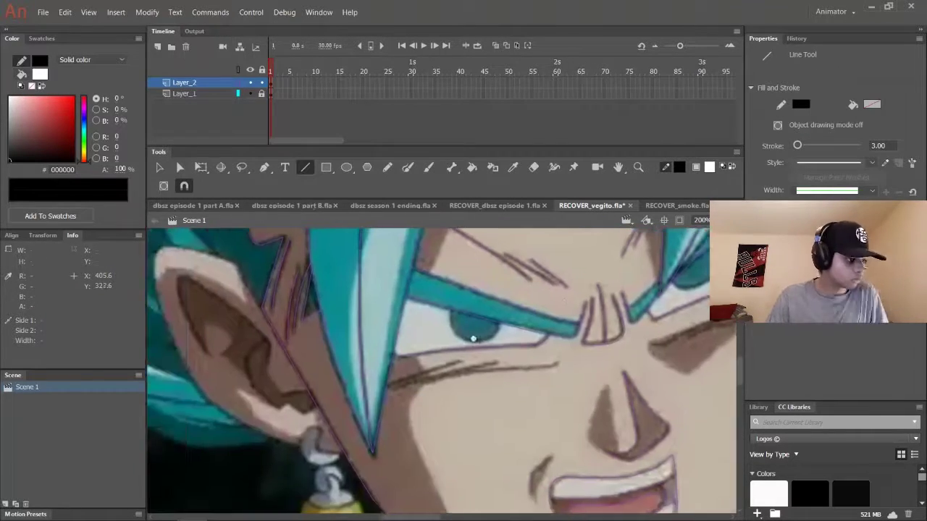
key(ctrl+equal)
key(ctrl+equal)
key(v)
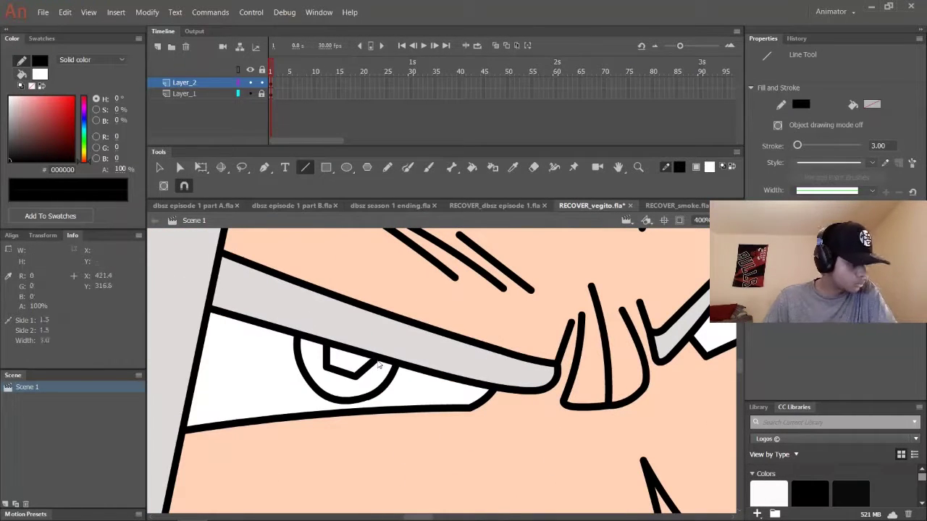
key(v)
drag(325, 365, 335, 371)
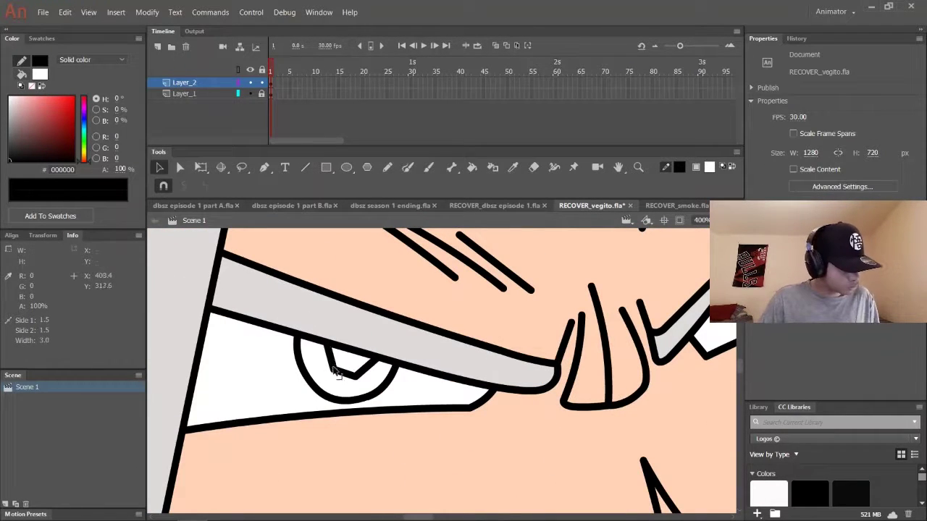
Fill the left eye's pupil with black and iris with light grey #DEDAD9, and add a small white highlight in the iris.
scroll(368, 377, up, 2)
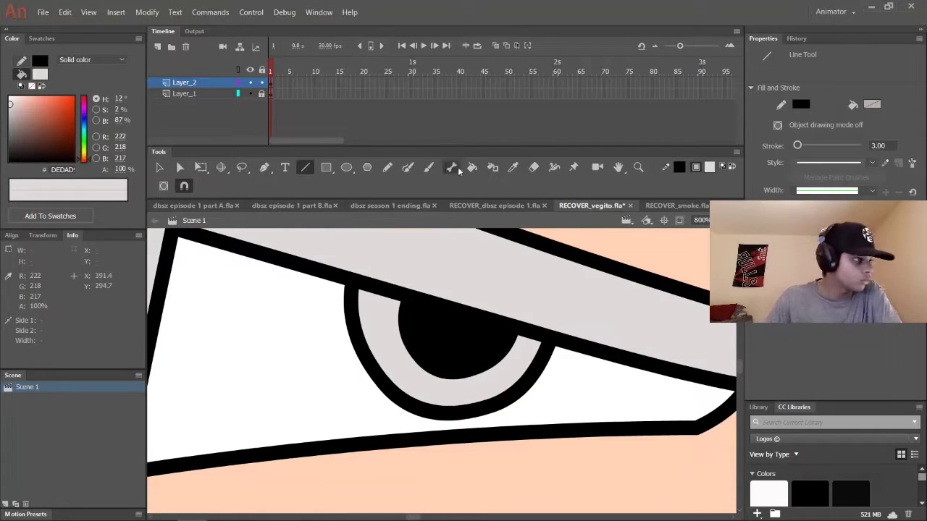
click(709, 167)
click(510, 207)
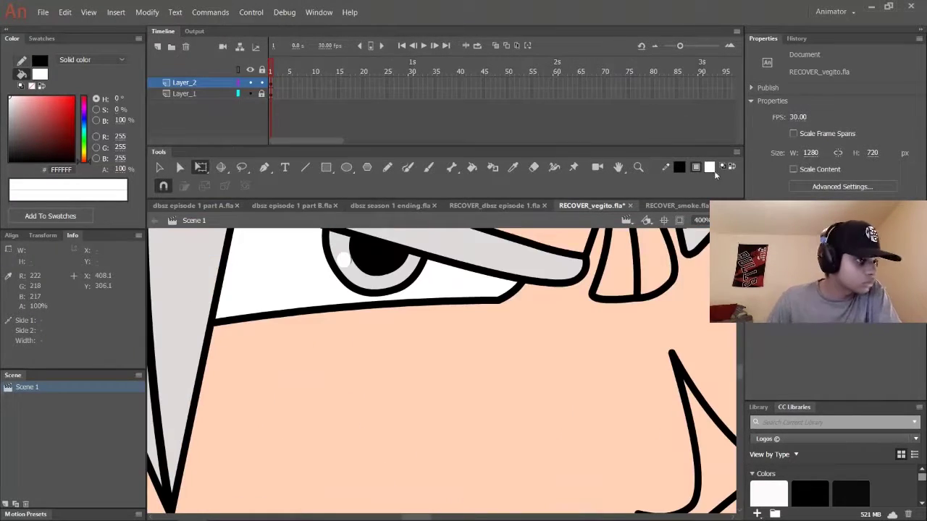
click(471, 168)
key(v)
key(ctrl+minus)
key(ctrl+minus)
key(ctrl+minus)
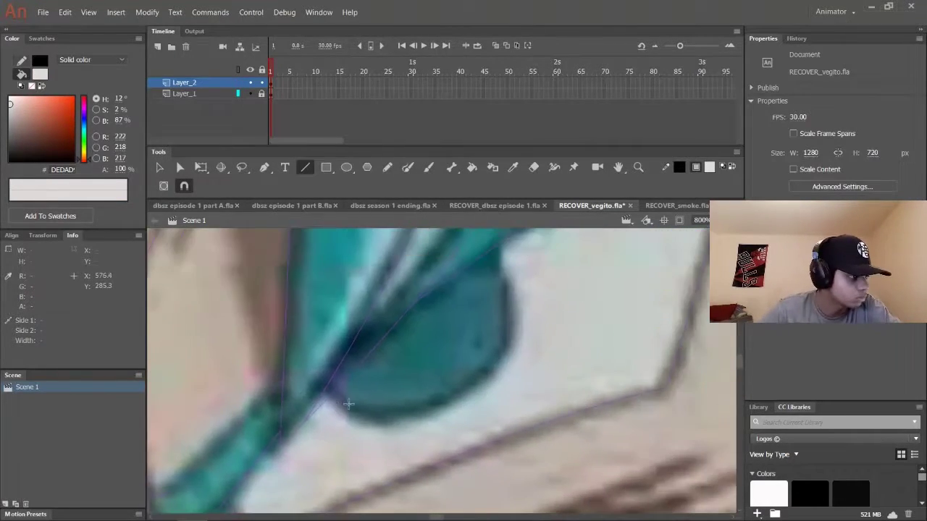
Trace the right eye's iris outline and curve it to match the reference.
click(499, 369)
key(v)
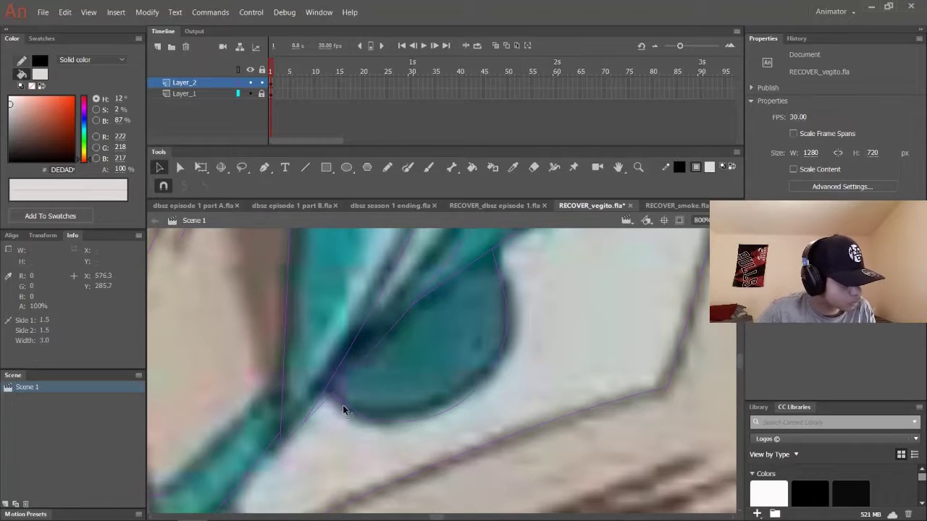
Try a curved pupil outline inside the right eye's iris, then delete that line.
click(306, 168)
key(v)
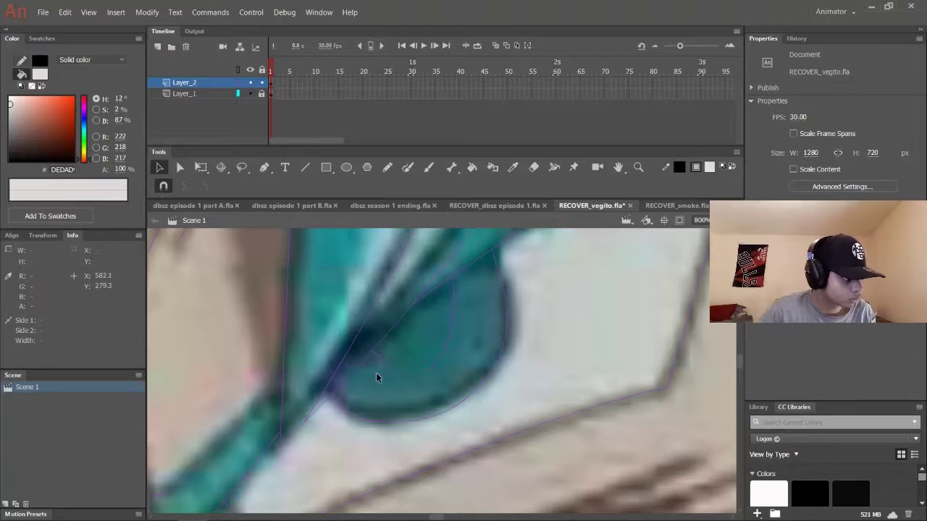
key(ctrl+alt+shift+o)
click(413, 377)
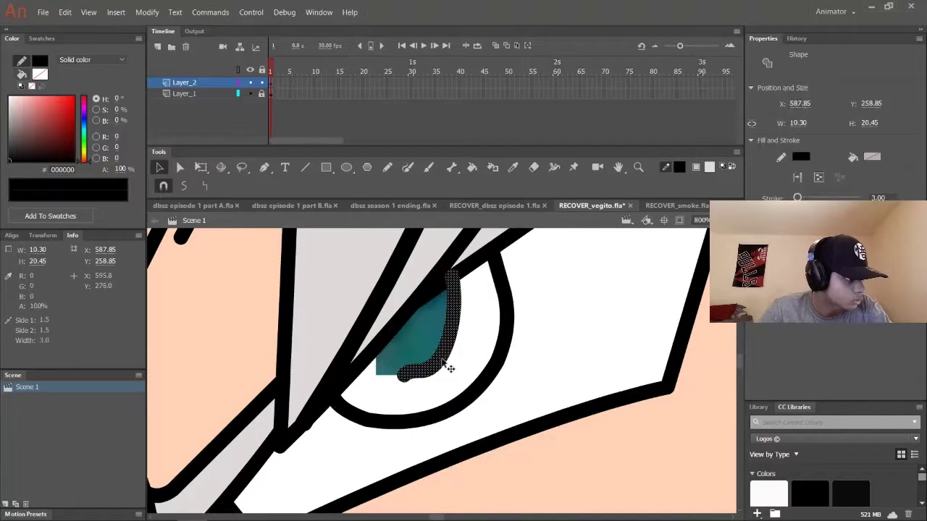
key(Delete)
Redraw a smaller pupil outline in the right eye and bend its segments into a curve.
key(n)
key(ctrl+minus)
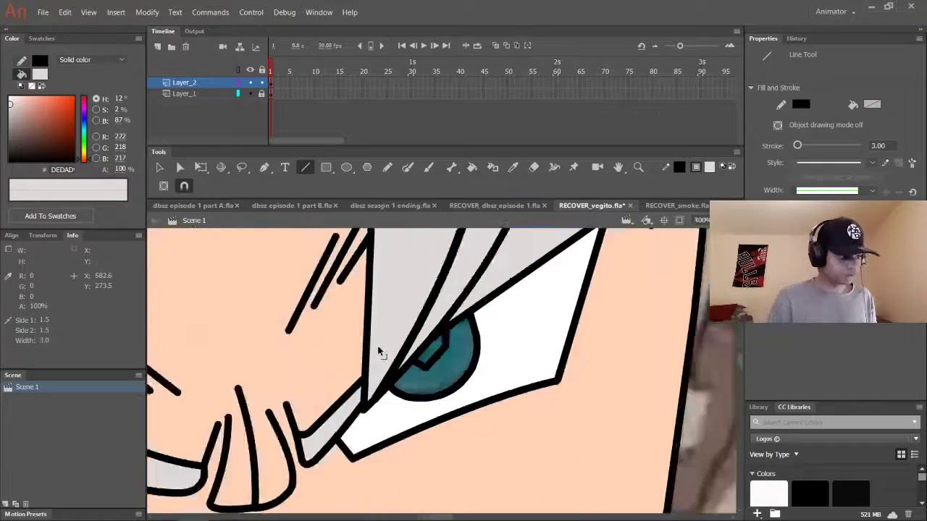
key(v)
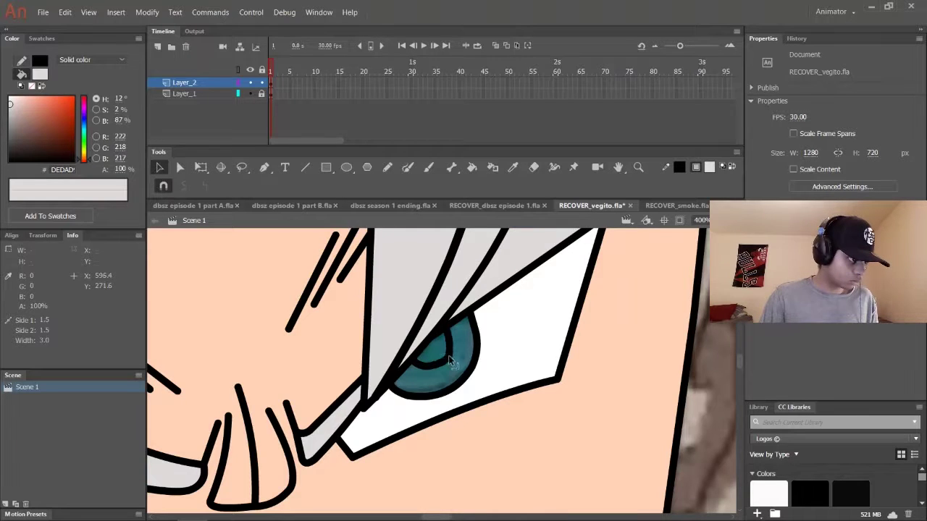
scroll(449, 360, down, 2)
scroll(449, 361, up, 1)
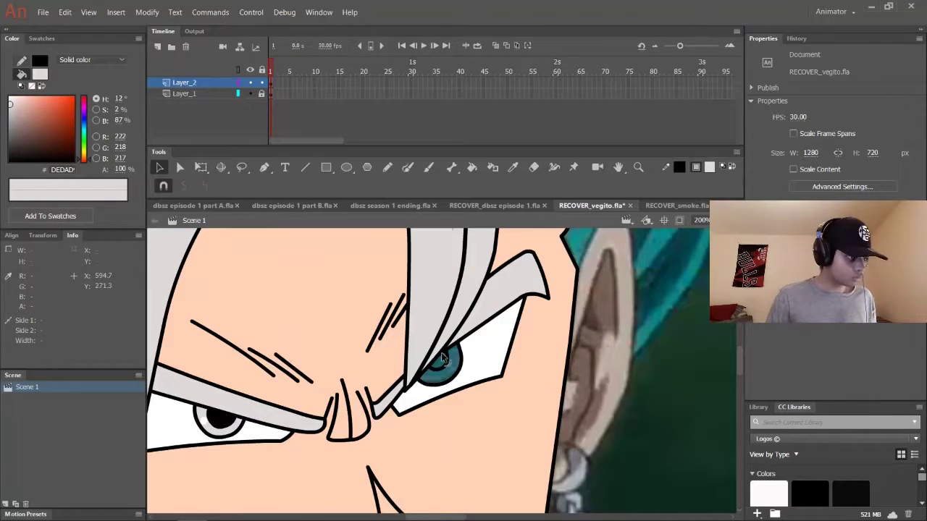
Fill the right eye's iris with light grey #DEDAD9 and its pupil with black #000000.
click(471, 167)
click(695, 166)
click(510, 192)
scroll(488, 379, down, 2)
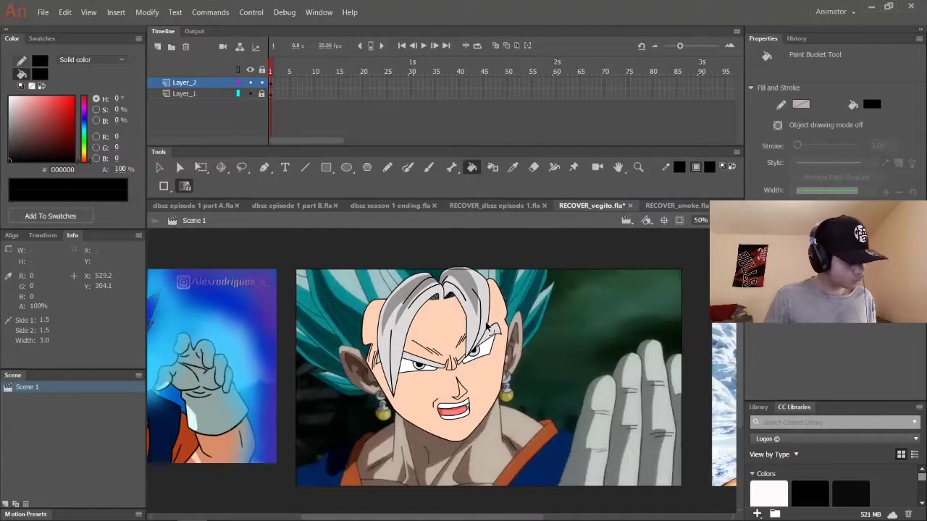
Draw a second, larger curve around the right eye's pupil to enlarge it.
scroll(430, 326, up, 3)
key(n)
scroll(384, 354, up, 3)
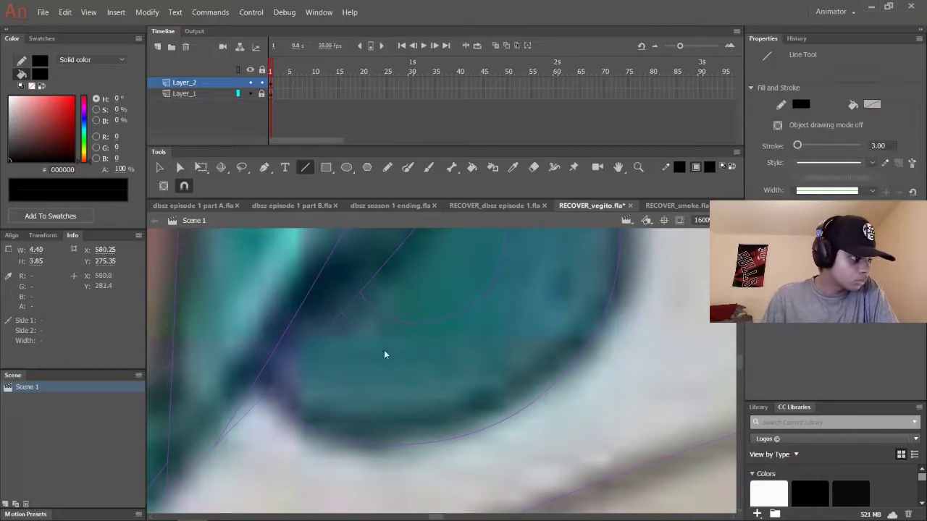
scroll(385, 355, up, 2)
key(v)
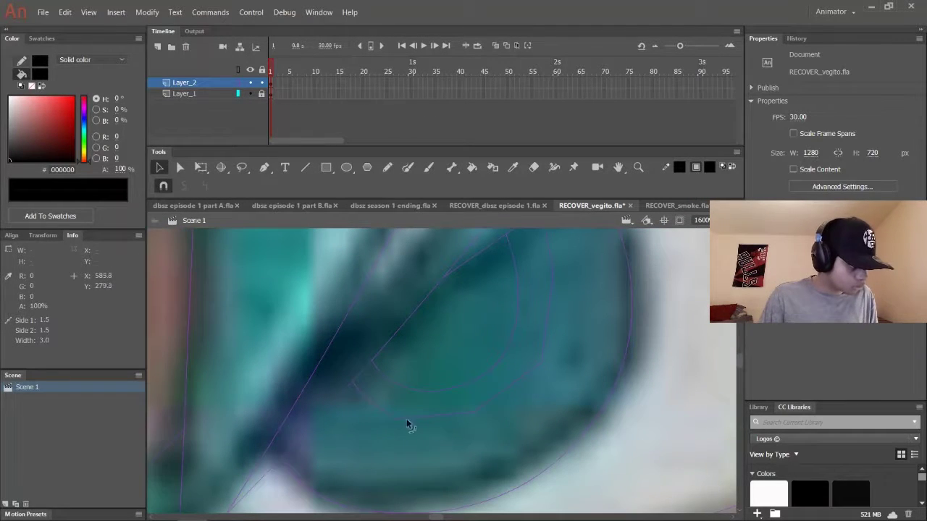
scroll(548, 331, up, 2)
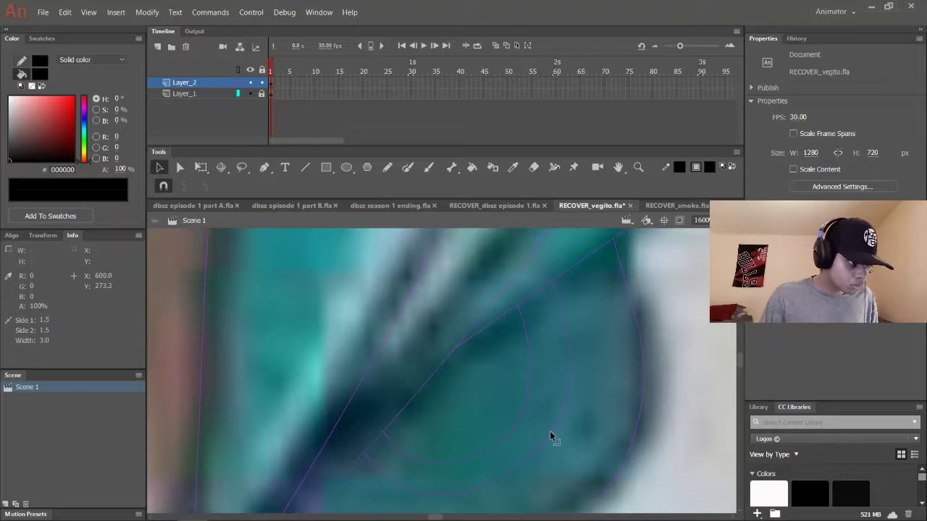
scroll(549, 437, down, 2)
Try filling the gap between the right eye's two pupil curves with black, then undo the fill.
key(k)
scroll(555, 294, down, 3)
click(558, 290)
key(ctrl+1)
click(64, 12)
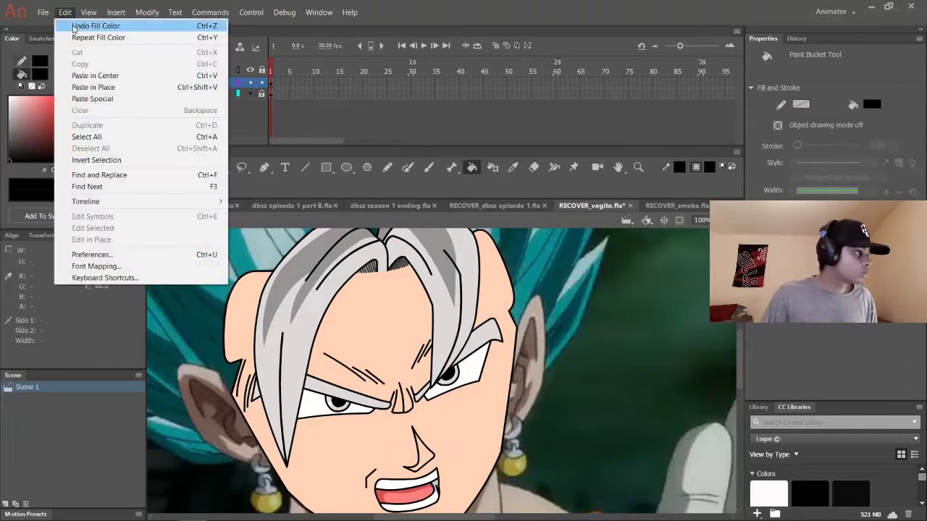
click(73, 26)
Adjust the outer pupil curve in the right eye and fill the gap between the two curves with black.
key(ctrl+8)
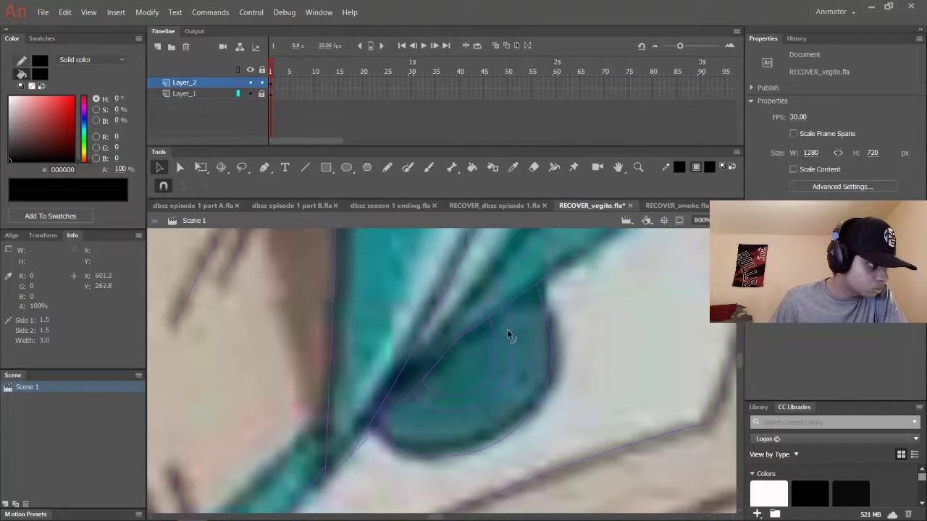
key(k)
key(ctrl+1)
key(ctrl+8)
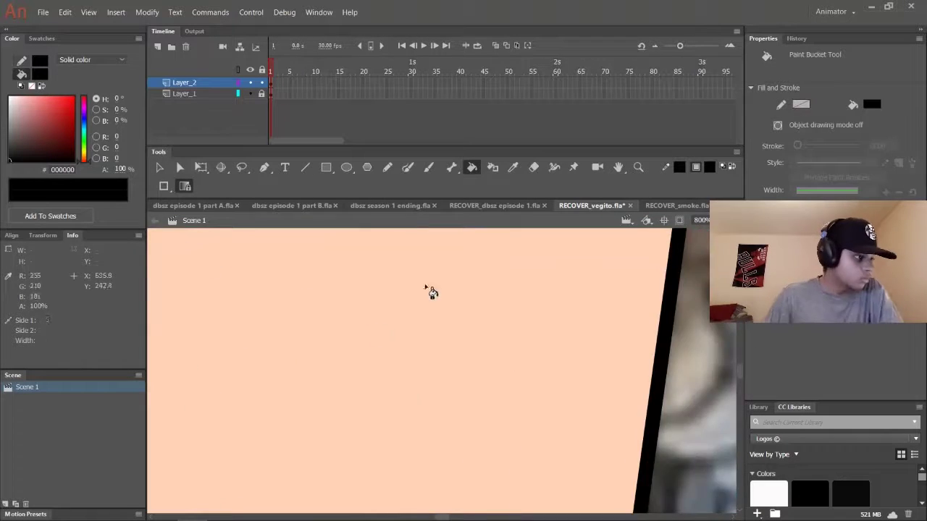
key(v)
key(ctrl+=)
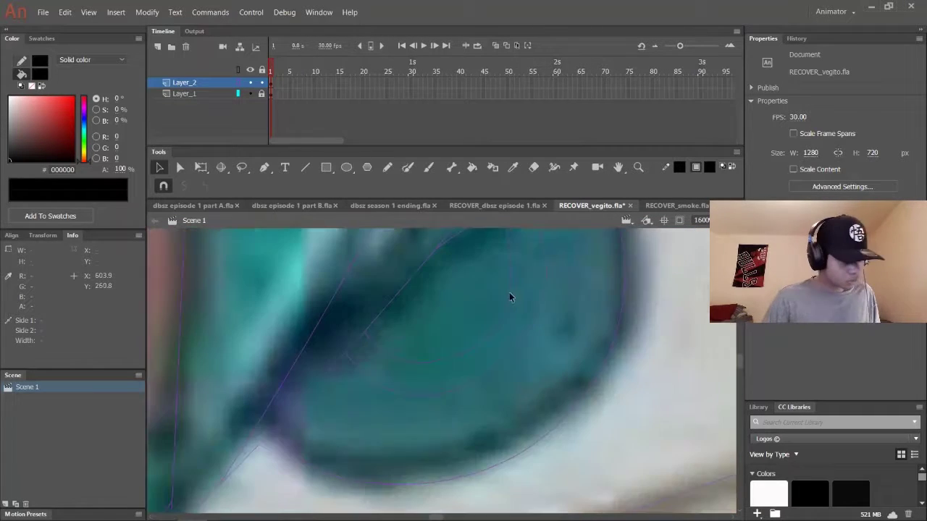
key(k)
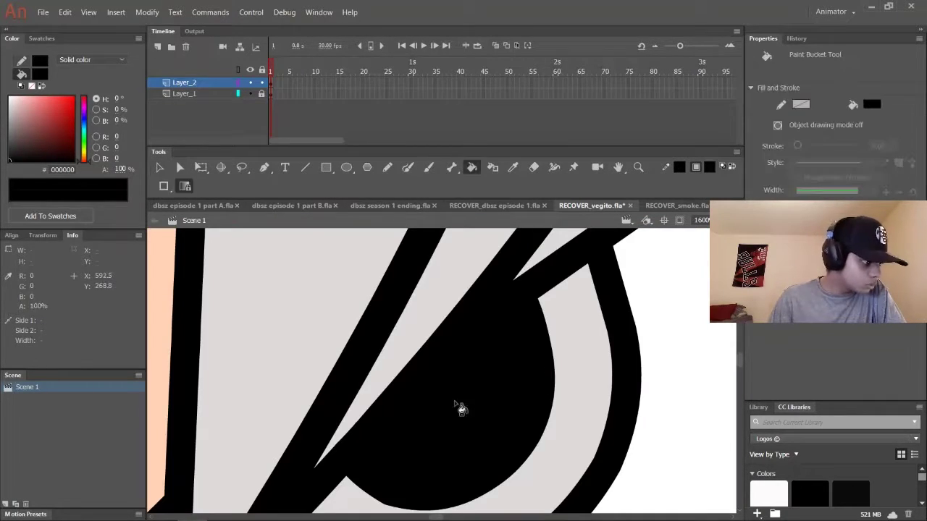
key(ctrl+minus)
key(ctrl+minus)
key(ctrl+minus)
key(ctrl+minus)
Draw a white circle about 3.3 px across in the right eye's iris, without an outline, as a highlight.
key(o)
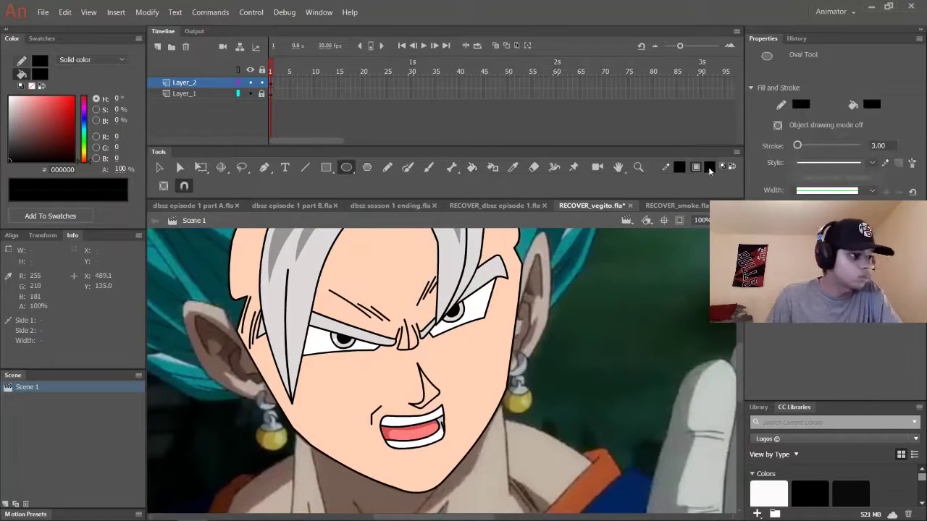
click(708, 167)
click(496, 250)
key(ctrl+=)
key(ctrl+=)
key(ctrl+=)
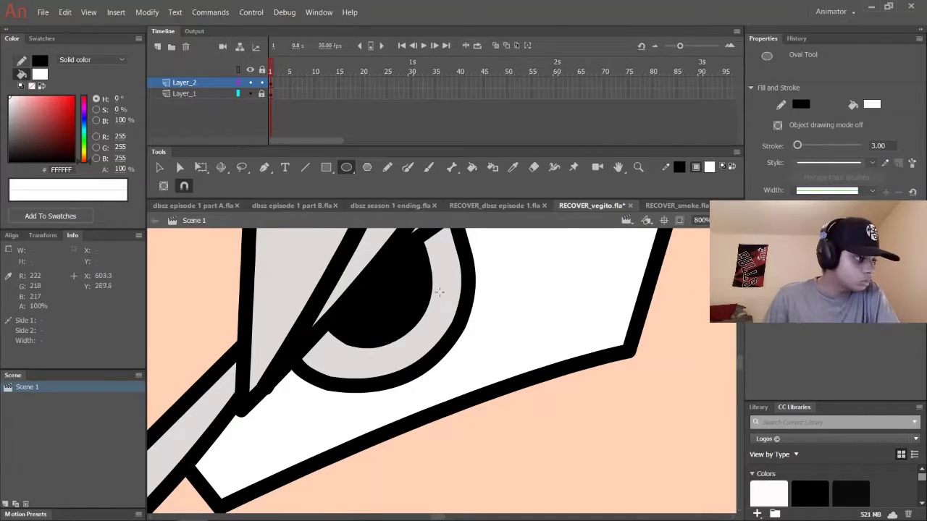
key(v)
click(443, 299)
Enlarge the right eye's white highlight to about 5.4 by 6.1 px with Free Transform and deselect it.
key(q)
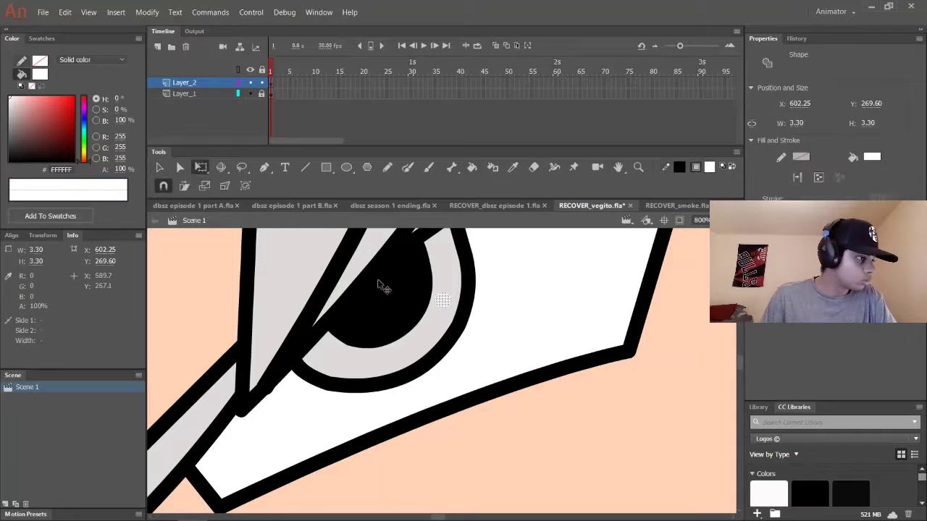
key(ctrl+=)
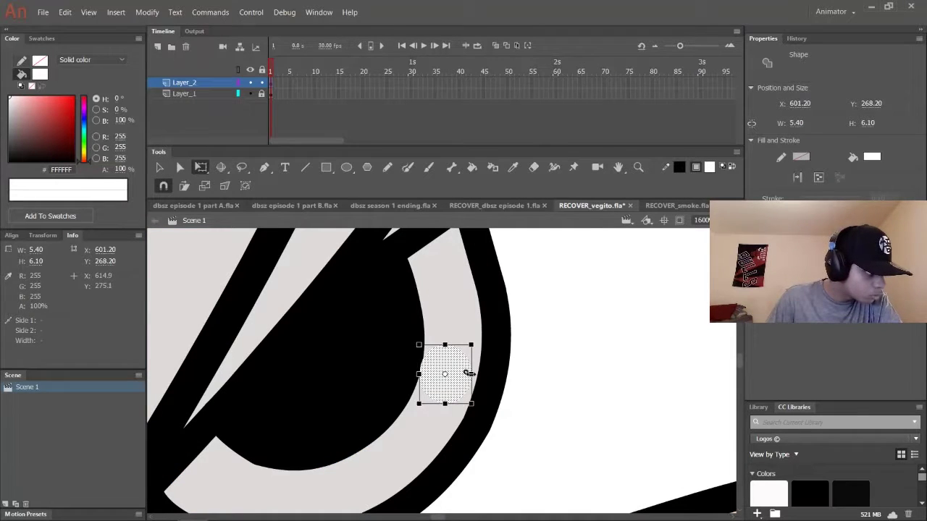
key(ctrl+minus)
key(ctrl+minus)
key(ctrl+minus)
key(ctrl+shift+a)
Shift the right eye's white highlight slightly sideways to X 601.60 so it sits within the iris, then deselect it.
key(ctrl+=)
key(ctrl+=)
key(ctrl+=)
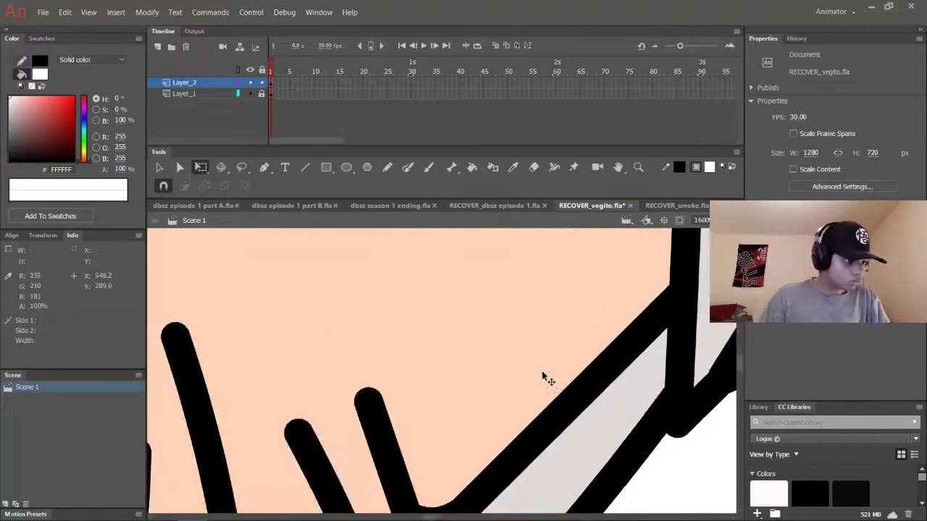
click(506, 342)
key(ctrl+=)
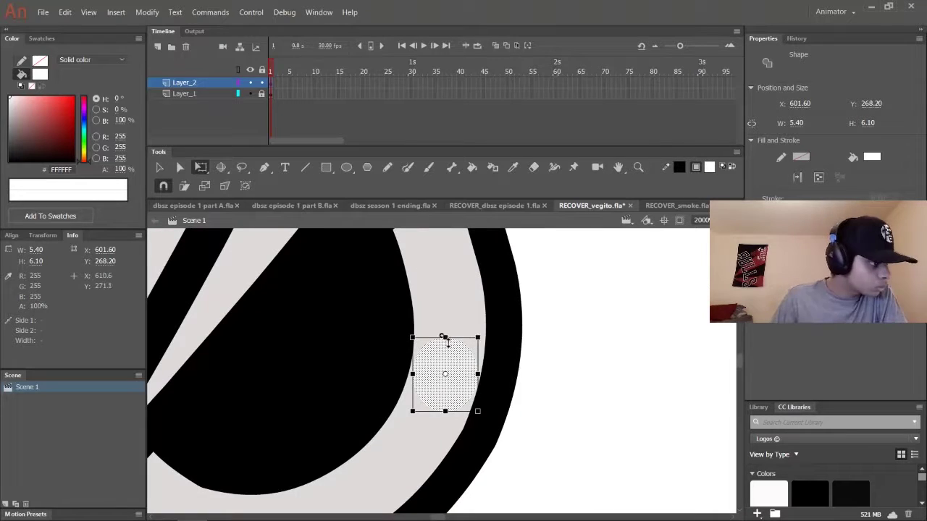
key(ctrl+minus)
key(ctrl+minus)
key(ctrl+minus)
key(ctrl+minus)
key(ctrl+shift+a)
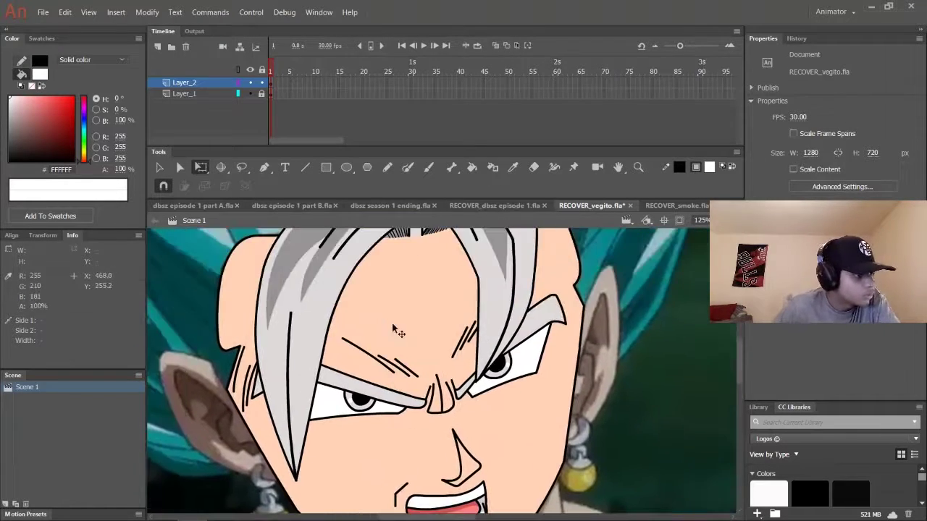
Draw short parallel black lines beside the outer end of the right eyebrow and check the drawing with the reference layer hidden.
click(307, 168)
scroll(500, 344, up, 5)
scroll(499, 344, down, 2)
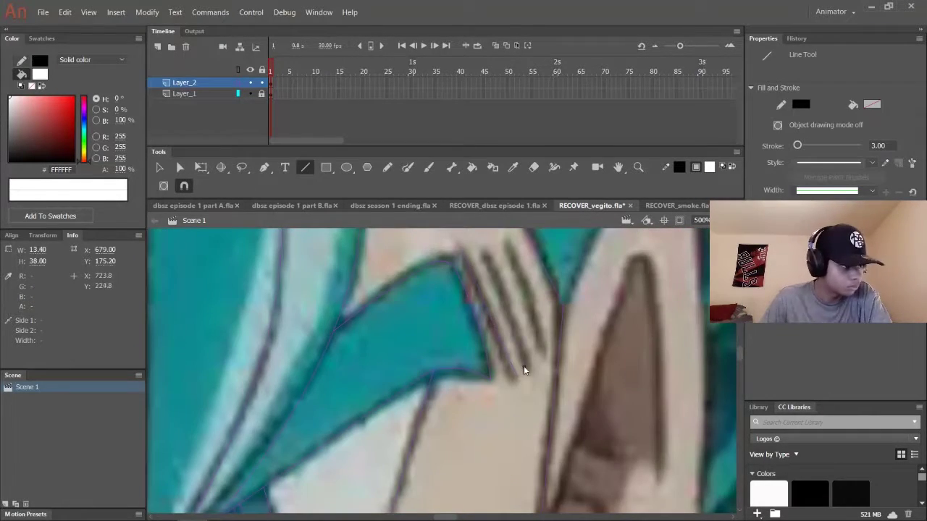
key(v)
click(249, 93)
scroll(491, 288, down, 5)
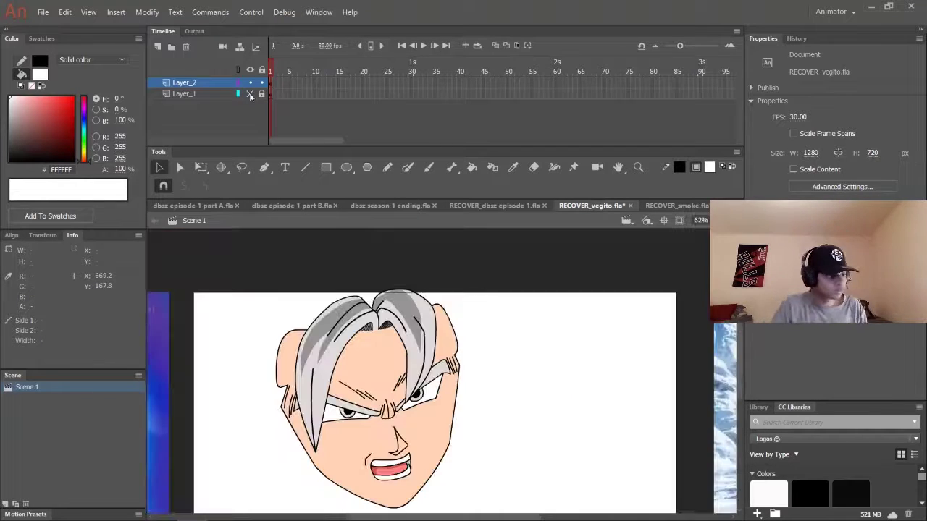
click(250, 93)
Show Layer_2 as outlines and draw the short black crease lines on the chin below the mouth.
click(250, 82)
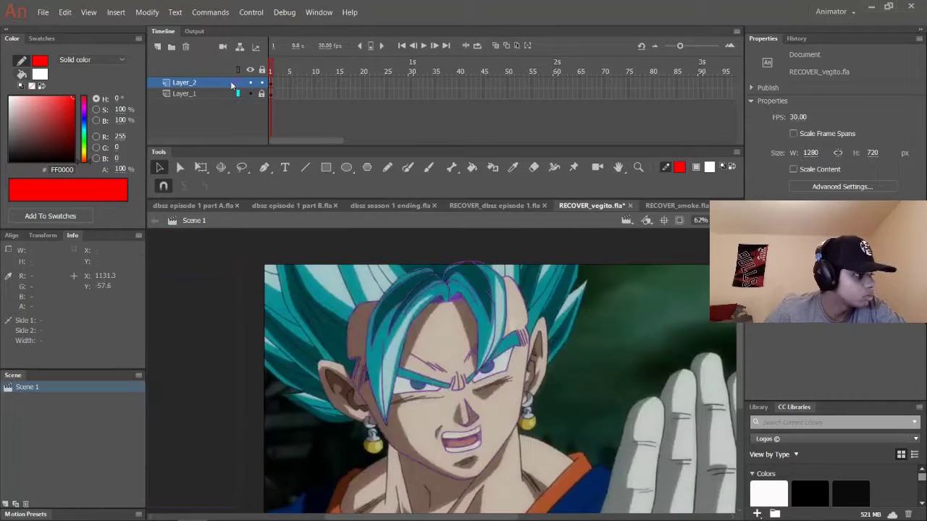
key(ctrl+equal)
key(ctrl+equal)
key(n)
scroll(401, 248, down, 6)
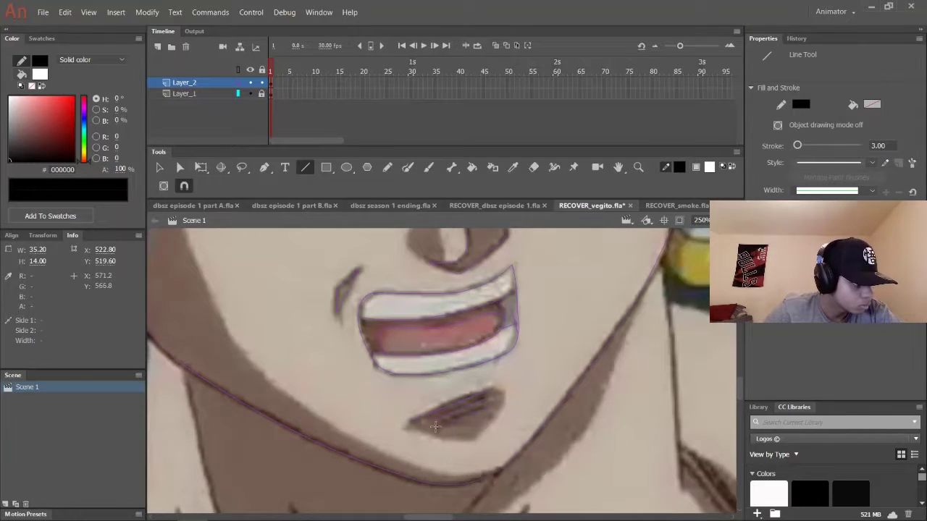
key(v)
Outline the shadow shapes below the lower lip and beside the left mouth corner with red #FF0000 lines.
key(ctrl+equal)
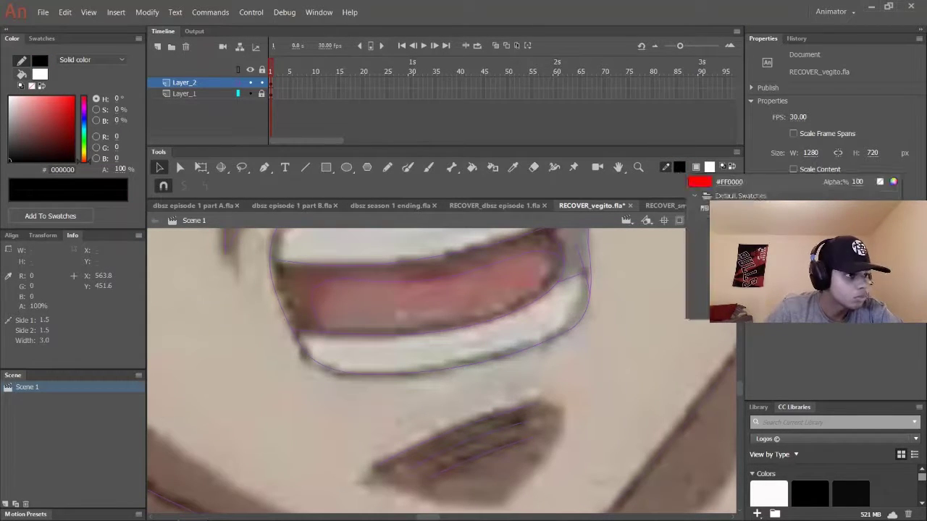
key(n)
key(v)
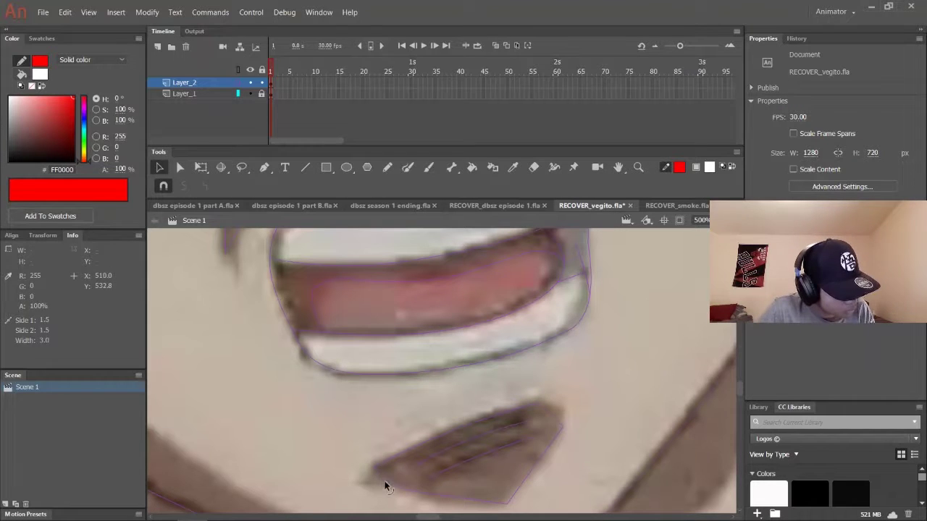
key(ctrl+minus)
key(ctrl+minus)
key(ctrl+minus)
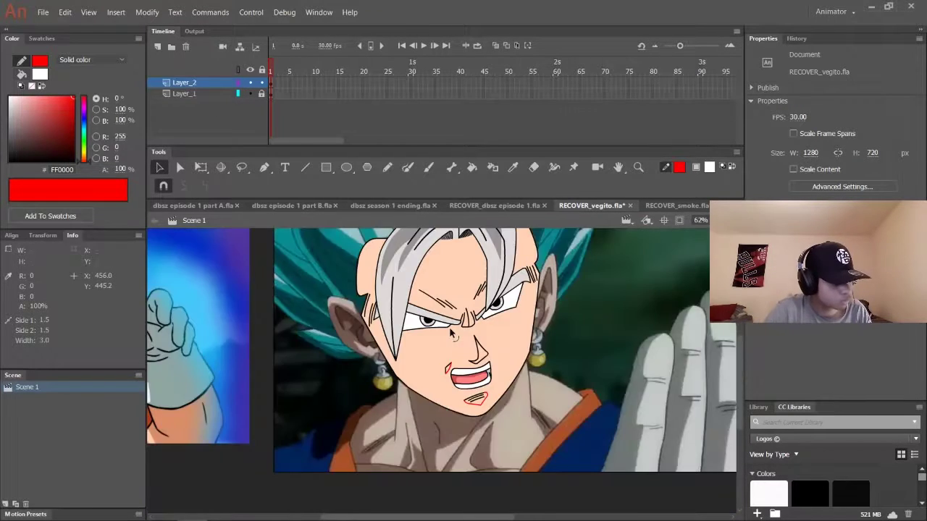
Sample the skin shadow colour #D48F6E from the neighbouring reference picture and fill the nose shadow with it.
key(ctrl+equal)
scroll(453, 333, down, 5)
click(709, 167)
click(362, 376)
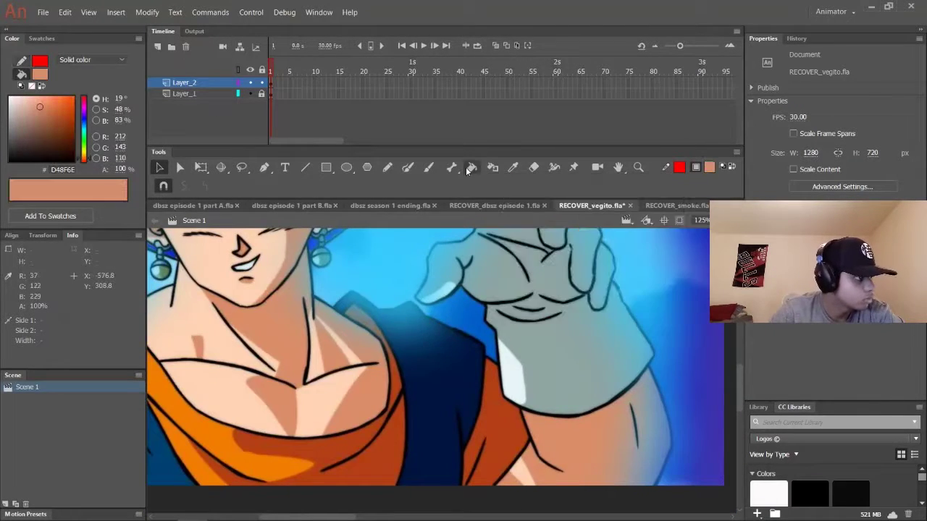
scroll(634, 293, up, 5)
key(k)
key(ctrl+minus)
Trace the creases beneath the left eye with black lines and bend them to match the reference.
key(n)
key(ctrl+equal)
key(ctrl+equal)
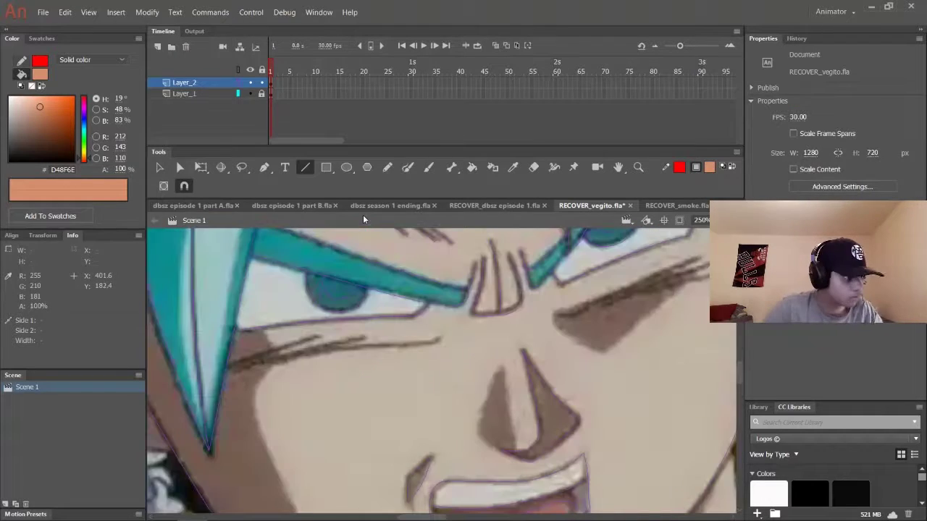
click(678, 166)
key(Escape)
key(ctrl+equal)
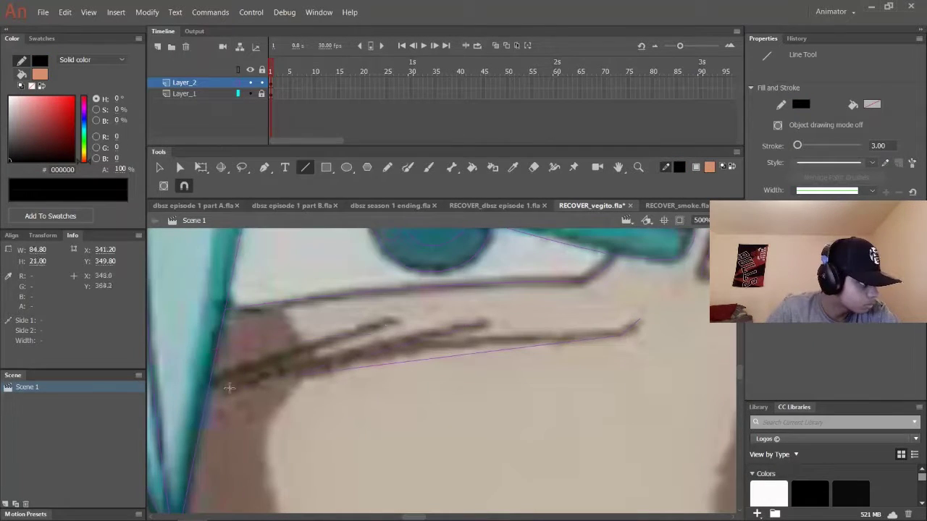
key(v)
drag(515, 356, 369, 385)
Trace the black creases beneath the right eye and check the drawing with the reference layer hidden.
key(n)
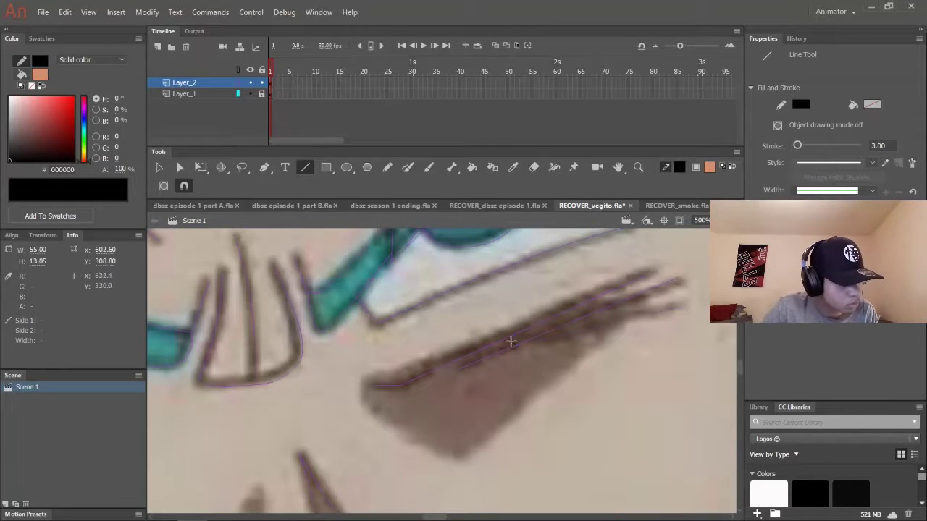
key(v)
click(249, 93)
key(ctrl+2)
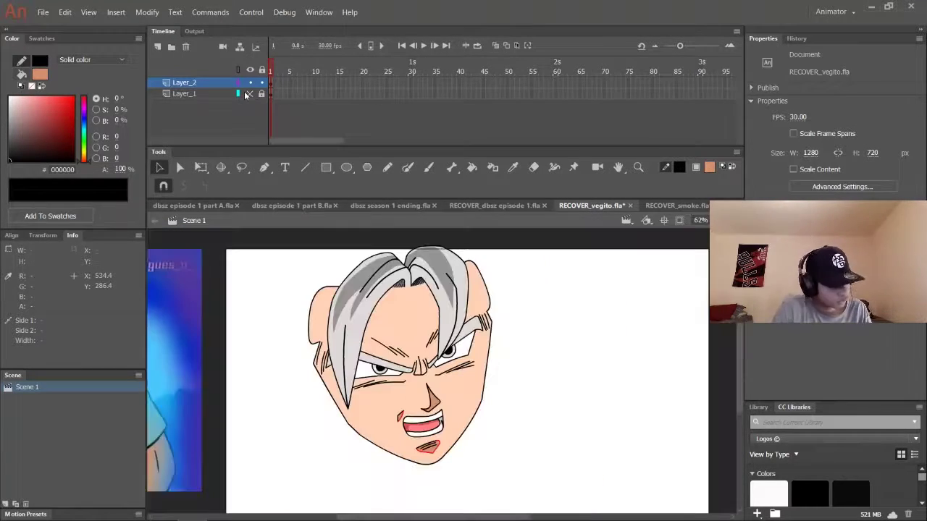
key(ctrl+=)
click(249, 94)
Outline the shadow beneath the right eye's creases with red #FF0000 lines.
key(n)
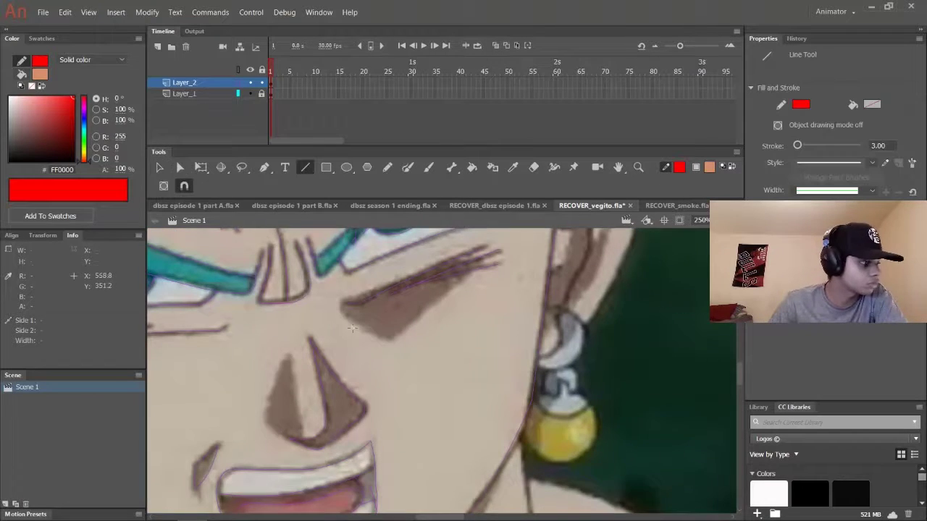
key(ctrl+=)
scroll(442, 370, up, 2)
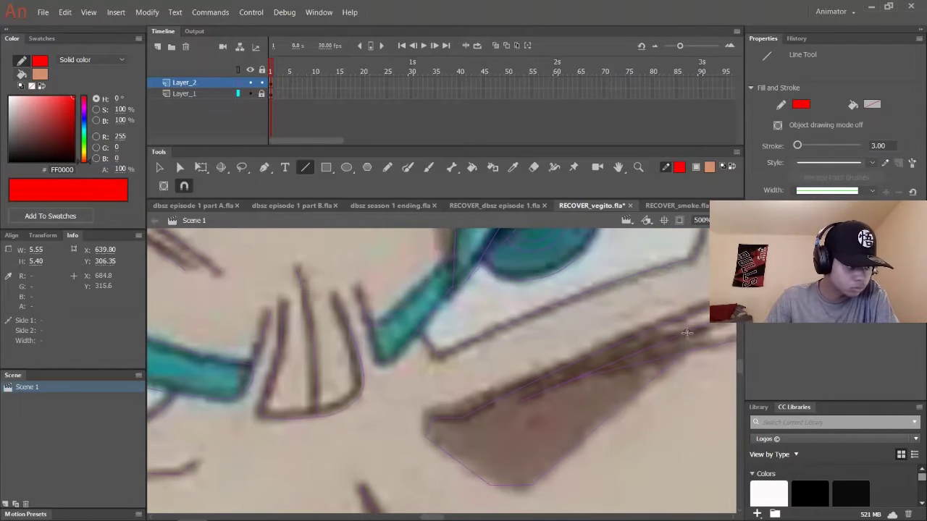
scroll(441, 369, down, 2)
key(v)
Outline the shadow on the left side of the nose with red lines curved to the reference.
scroll(398, 399, down, 3)
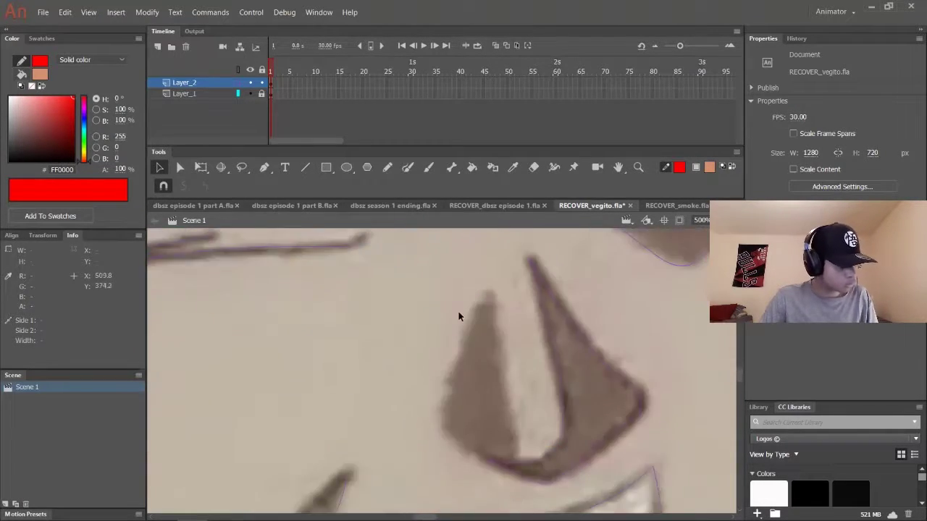
key(n)
key(v)
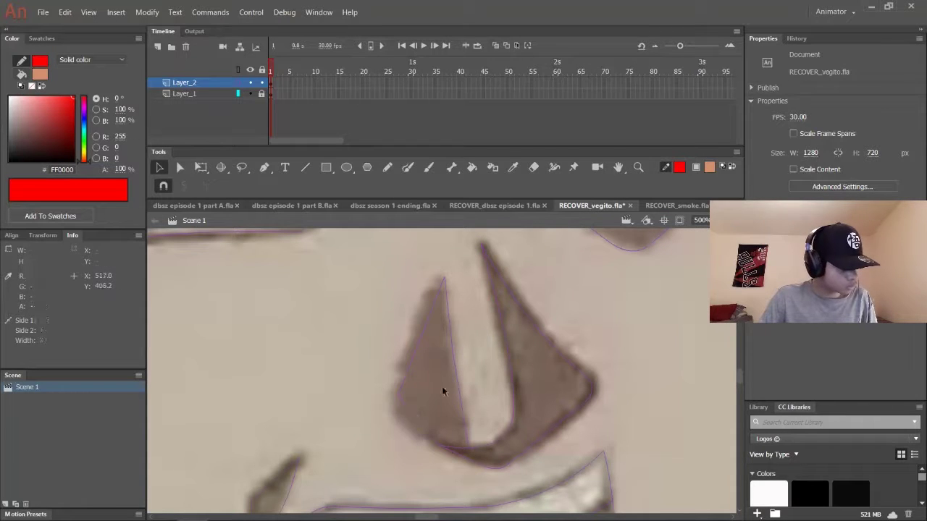
Trace the shadow edge in red from below the left eye down the cheek and along the jaw to the chin, curving it to the reference.
scroll(417, 313, down, 5)
key(n)
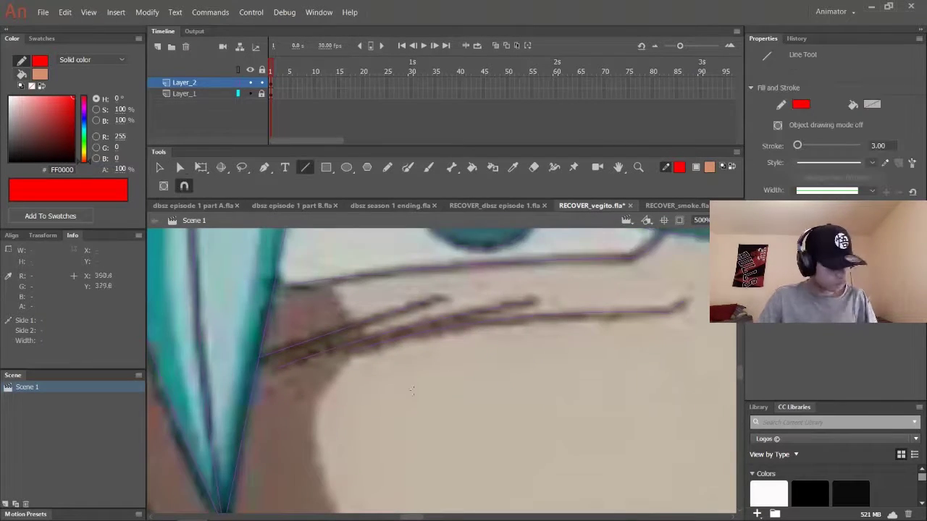
scroll(310, 395, down, 8)
drag(334, 371, 677, 458)
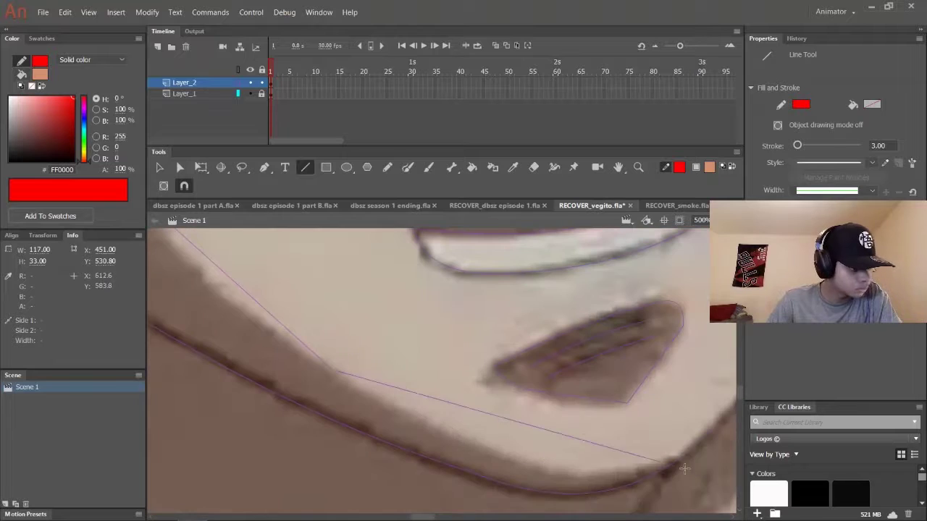
key(v)
scroll(304, 315, up, 10)
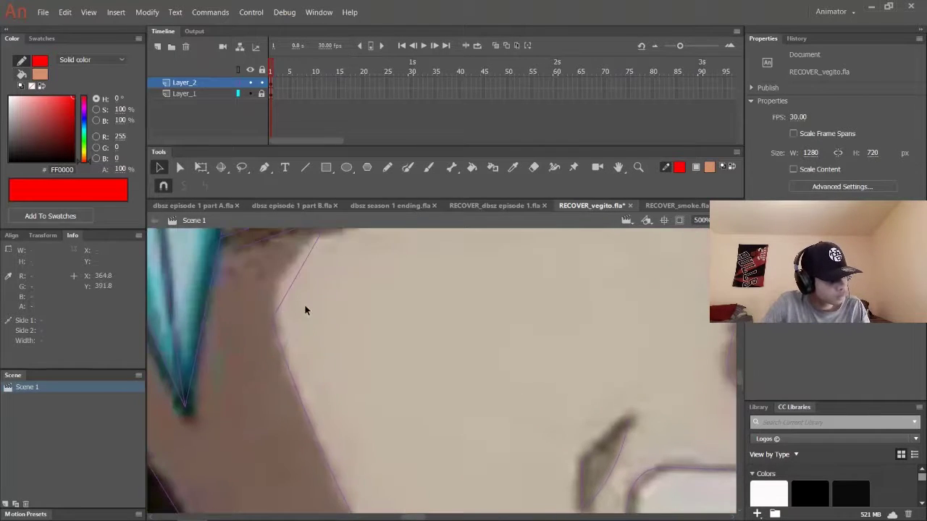
scroll(272, 376, up, 3)
key(n)
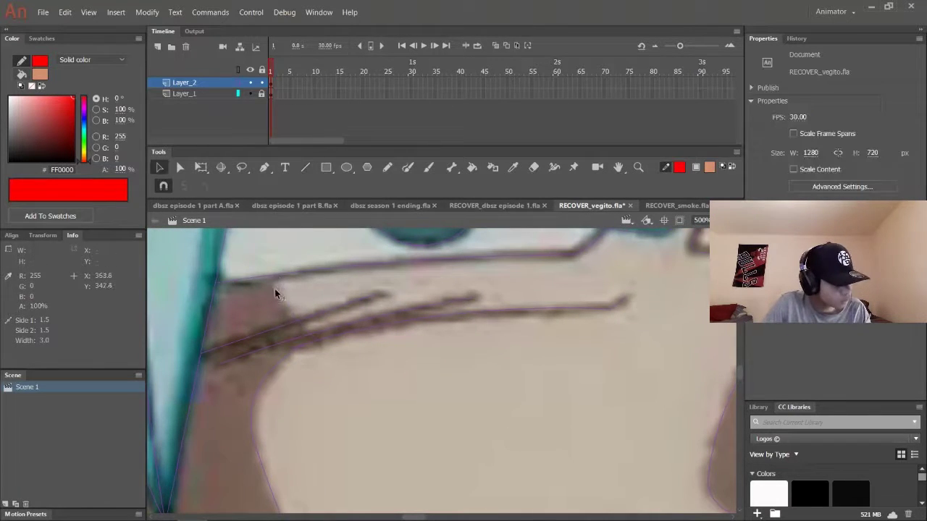
Trace the hair's shadow edges down both sides of the forehead with red lines and curve them to the reference.
scroll(428, 413, up, 8)
scroll(410, 341, up, 3)
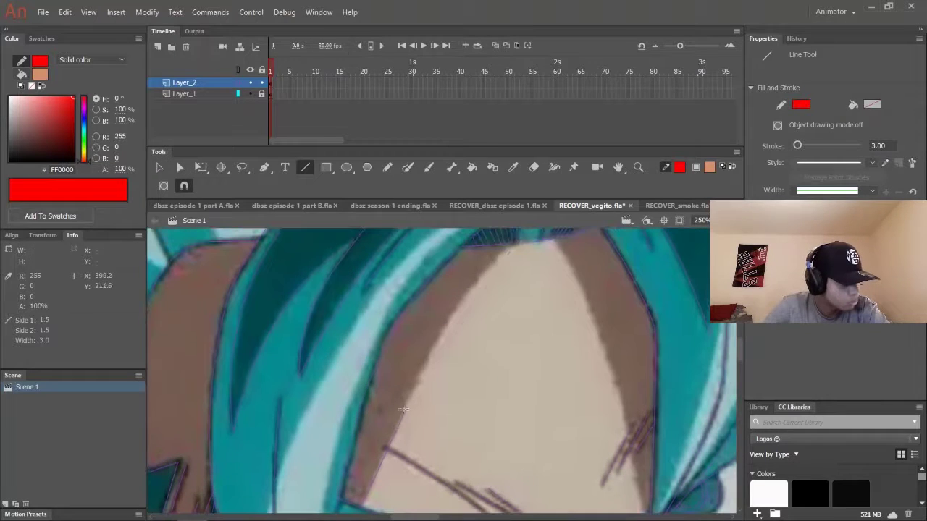
scroll(630, 451, down, 3)
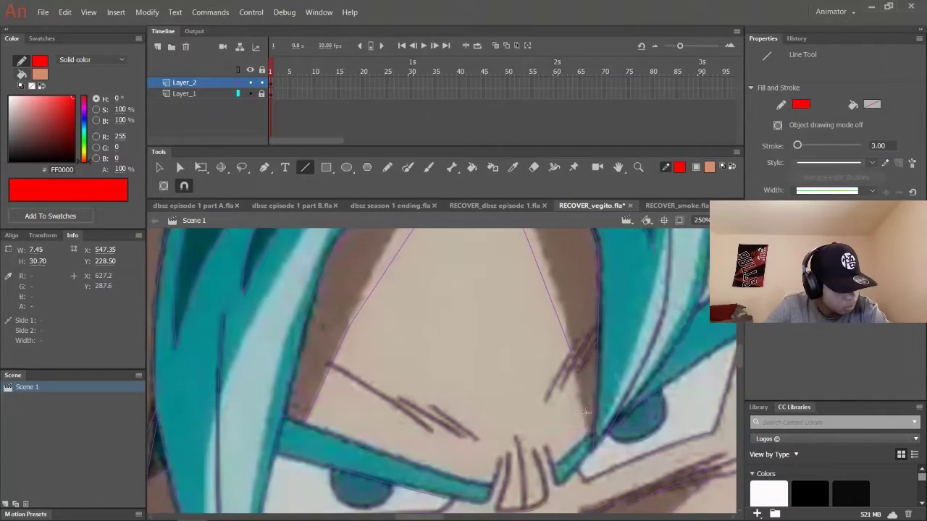
scroll(399, 320, up, 3)
scroll(386, 325, down, 10)
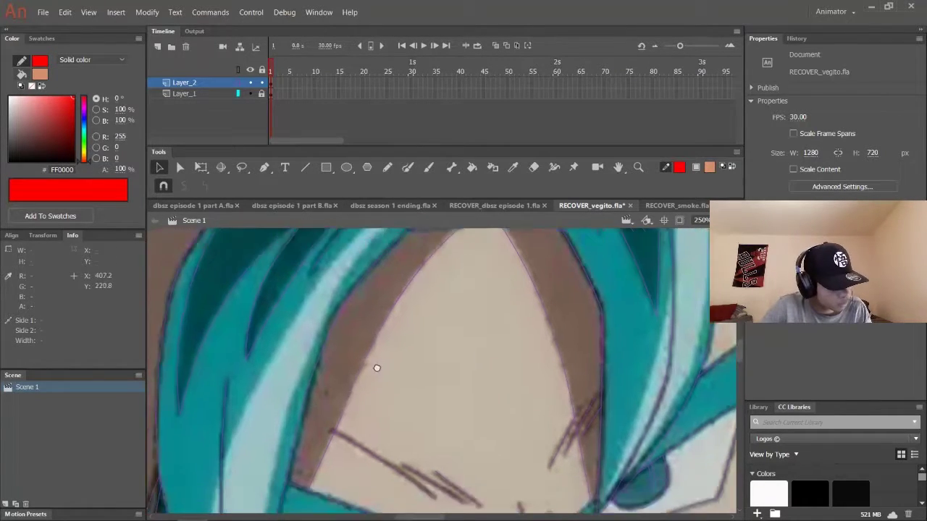
scroll(422, 341, up, 3)
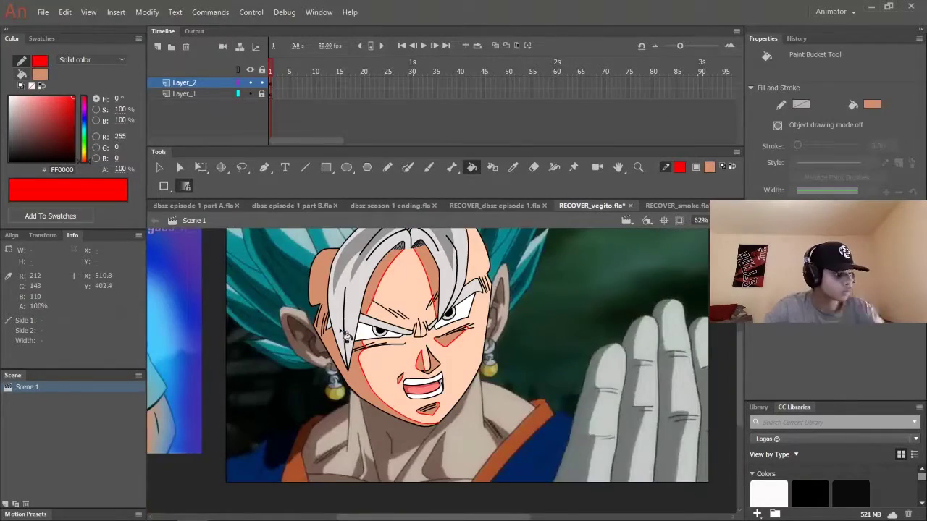
Fill the outlined face shadows with #D48F6E, scribble a red pencil stroke across all the red guide lines and delete them together.
key(y)
drag(434, 246, 371, 385)
key(v)
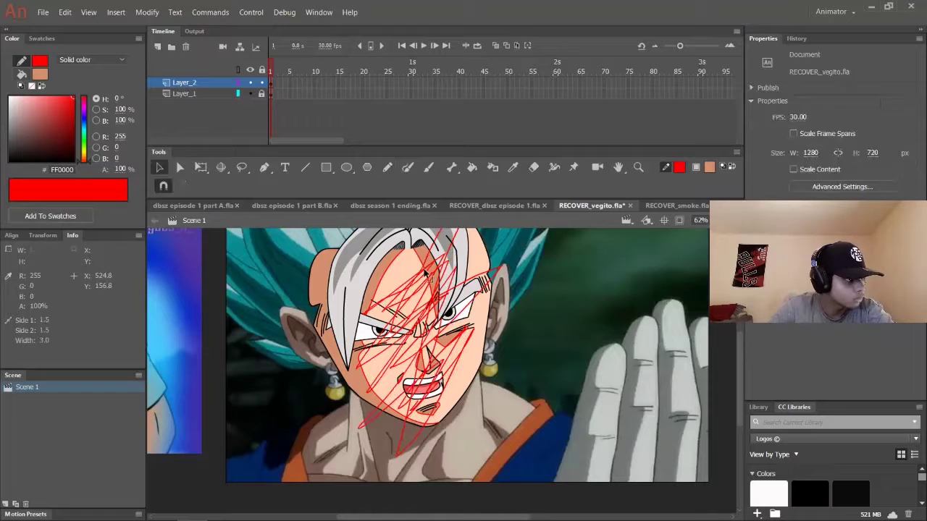
key(ctrl+a)
key(Delete)
click(365, 347)
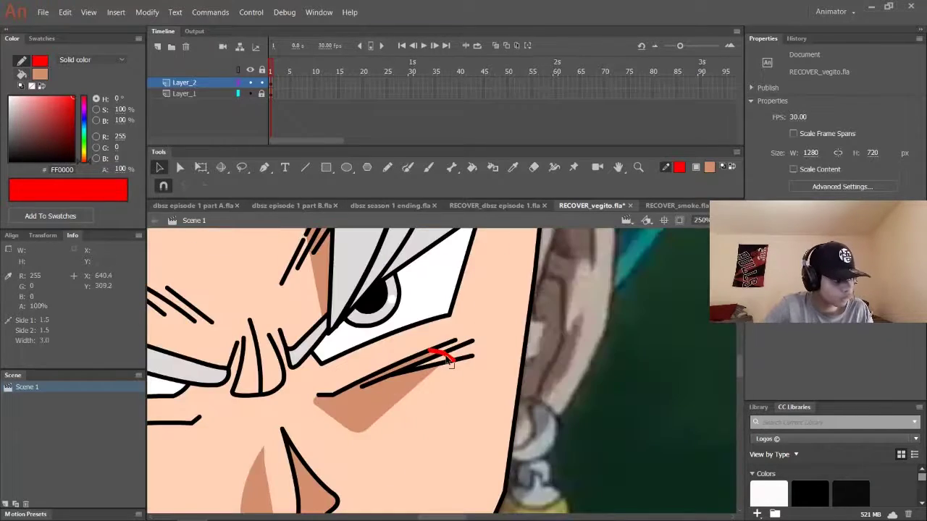
Remove the leftover red line and fill the shadow gaps at the right eye's creases, and check the face with the reference layer hidden.
key(k)
key(Delete)
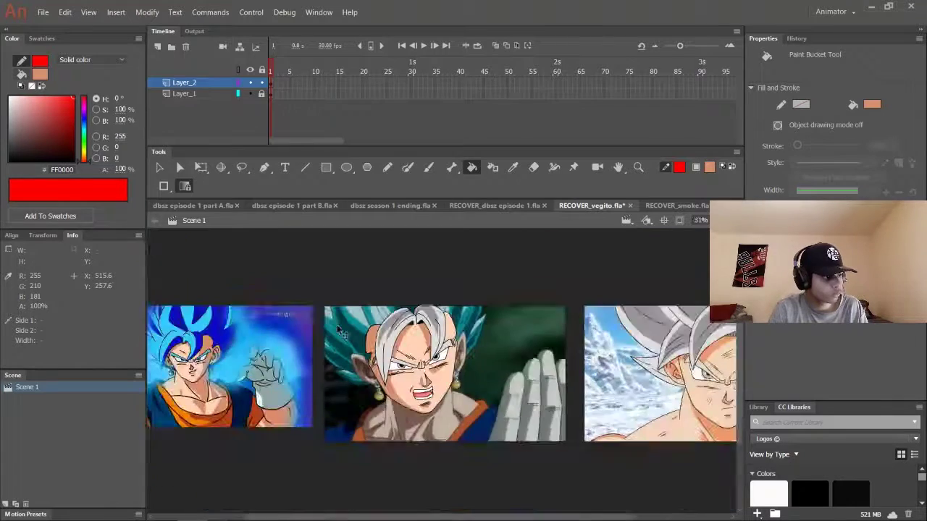
click(250, 94)
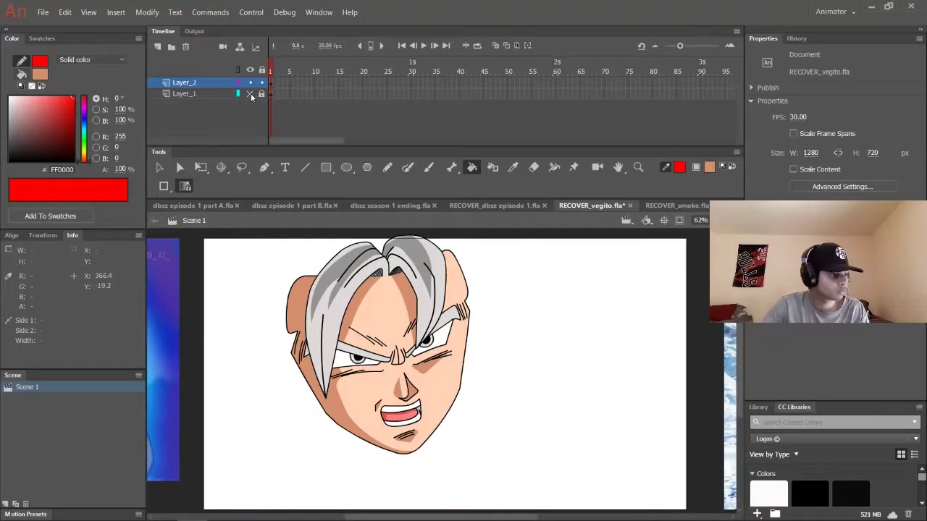
click(250, 94)
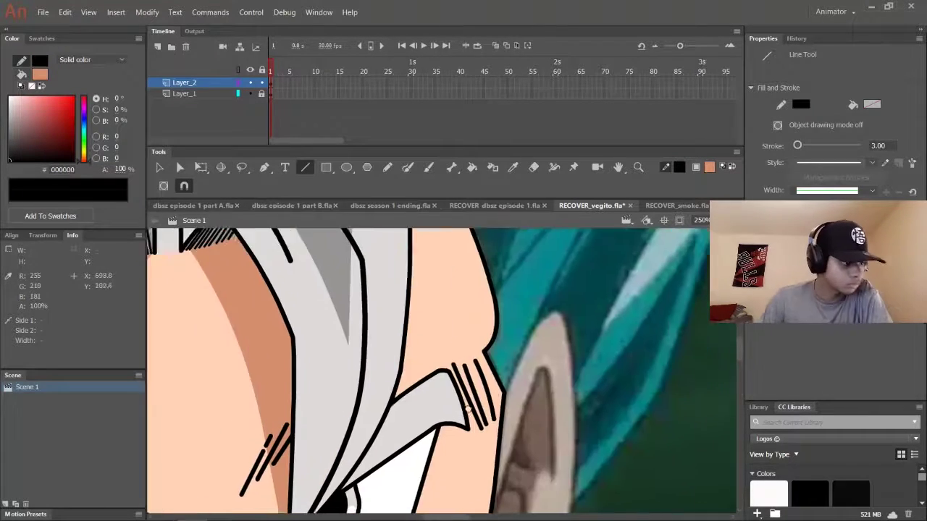
Trace the right ear's outline in black down to the earring and bend the segments to follow the reference.
scroll(468, 408, right, 2)
drag(472, 396, 509, 328)
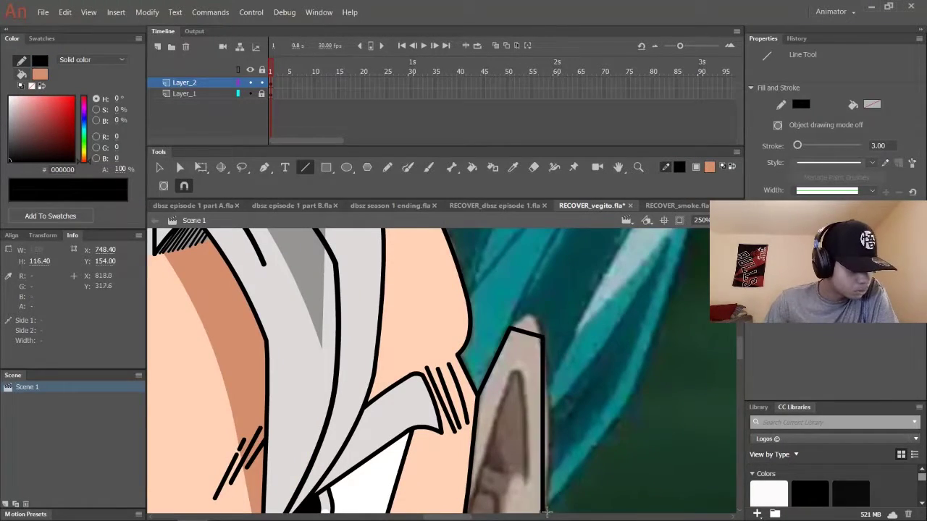
scroll(467, 420, down, 5)
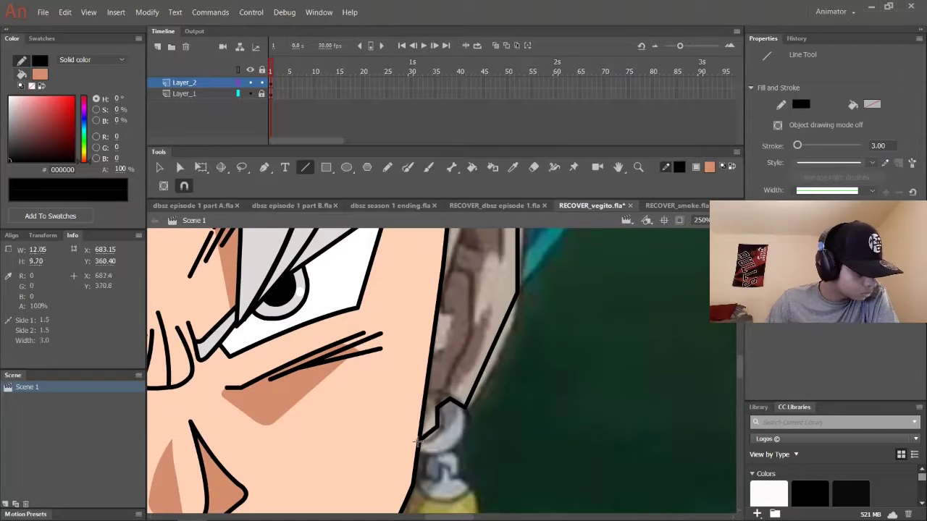
key(v)
scroll(418, 439, up, 2)
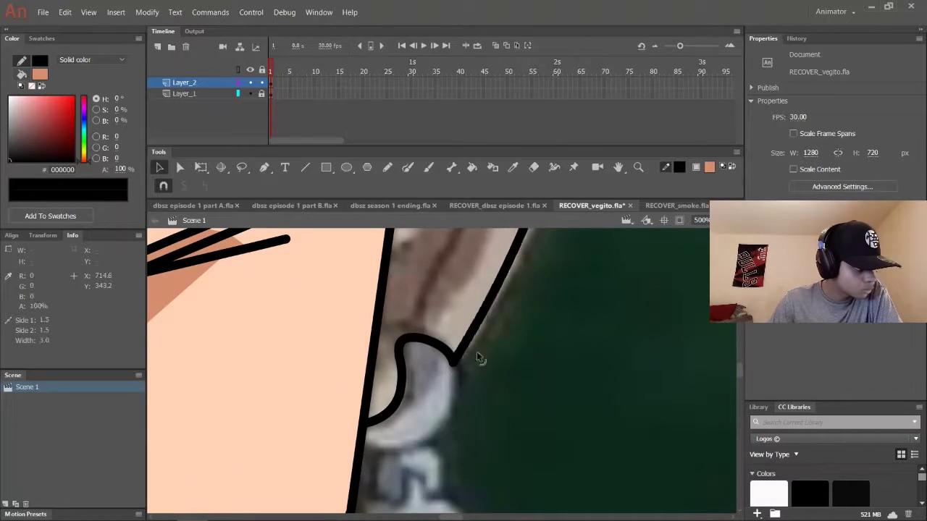
scroll(481, 362, up, 15)
scroll(490, 406, down, 15)
Draw the outer edge of the right earring's upper ring in black and curve it to close the ring against the face.
key(n)
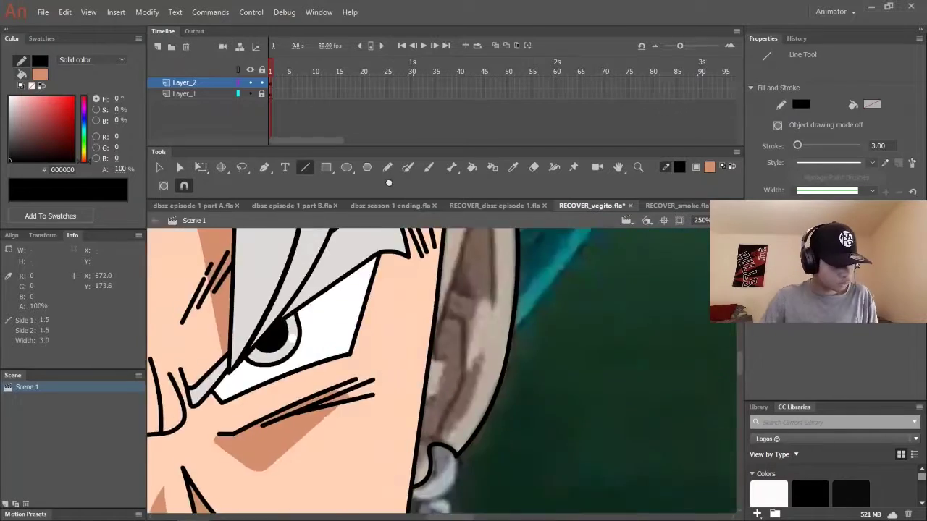
drag(313, 373, 310, 375)
key(v)
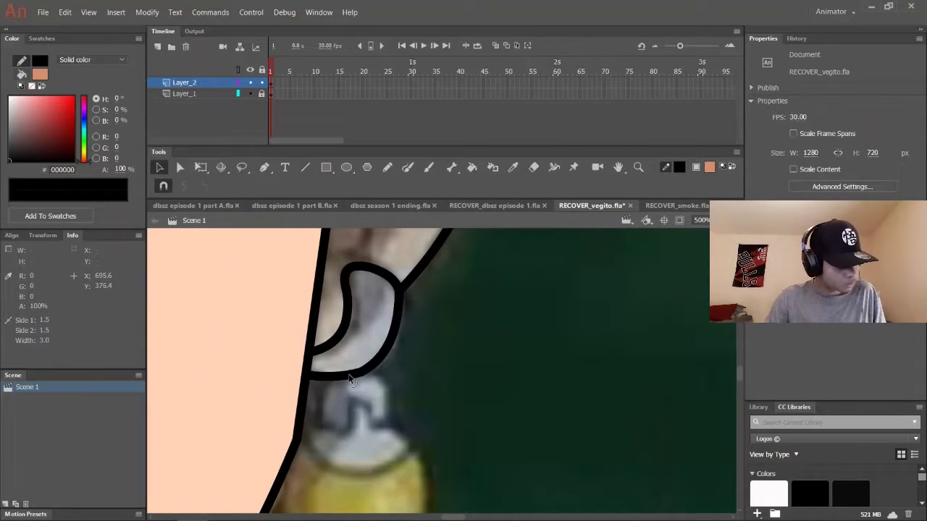
key(n)
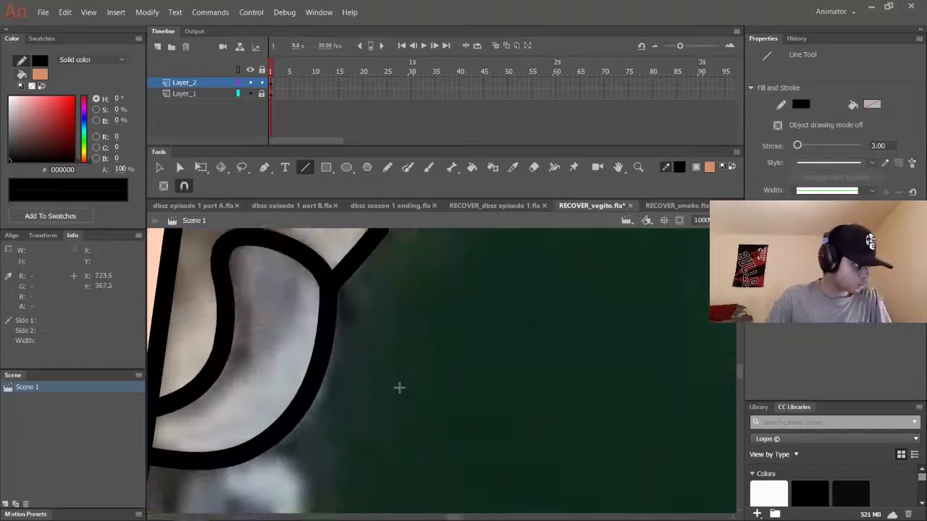
Trace the right earring's small connecting link below the upper ring in black, curve its segments, and check it with the reference layer hidden.
drag(366, 305, 396, 337)
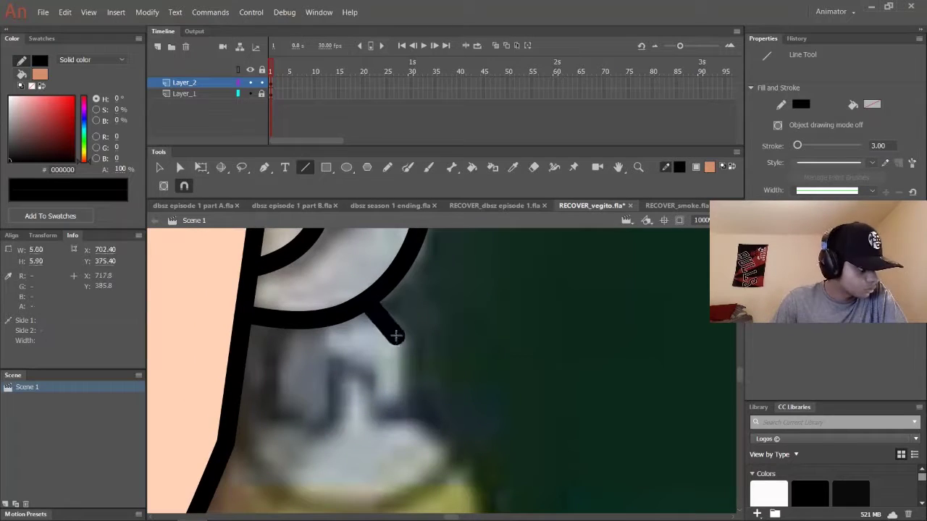
drag(378, 397, 339, 359)
drag(338, 359, 274, 328)
key(v)
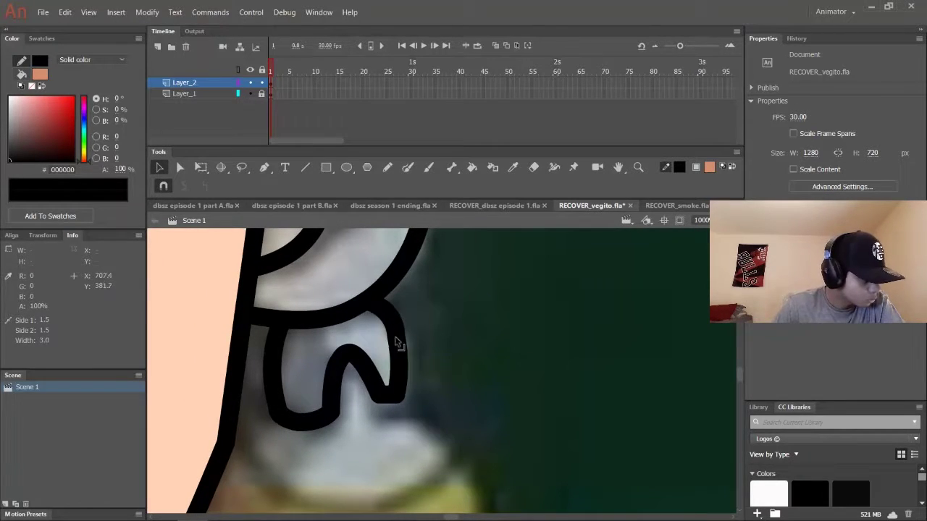
key(ctrl+alt+shift+o)
key(ctrl+alt+shift+o)
key(ctrl+2)
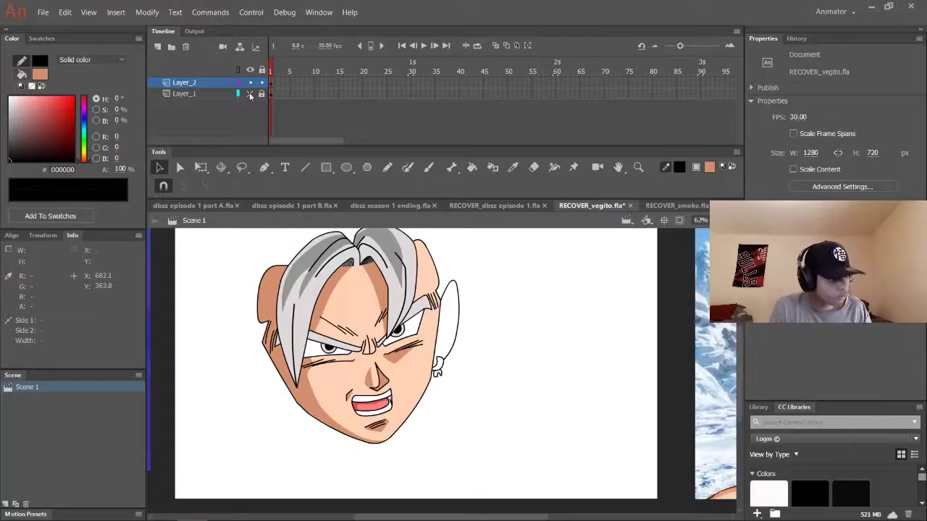
Outline the right earring's round bead and its cap in black and curve the segments to follow the reference.
key(ctrl+equal)
key(ctrl+equal)
key(ctrl+equal)
key(n)
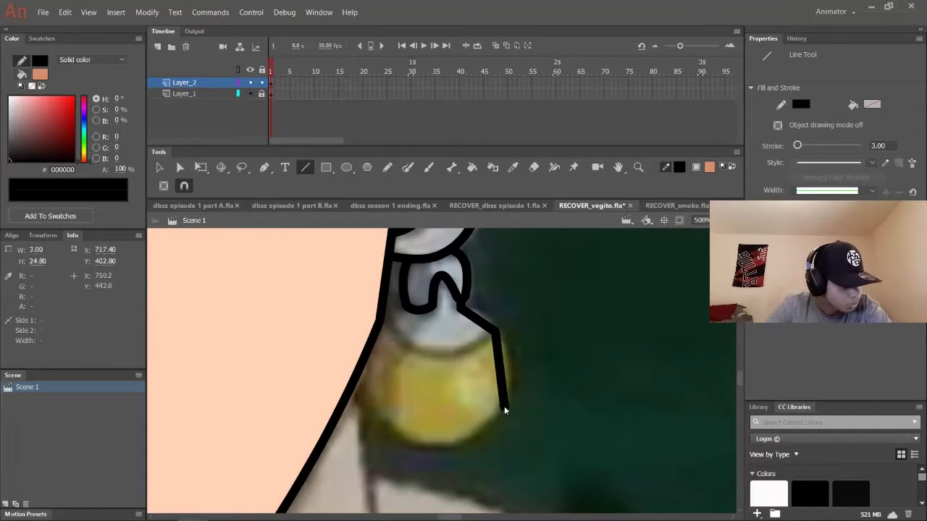
key(v)
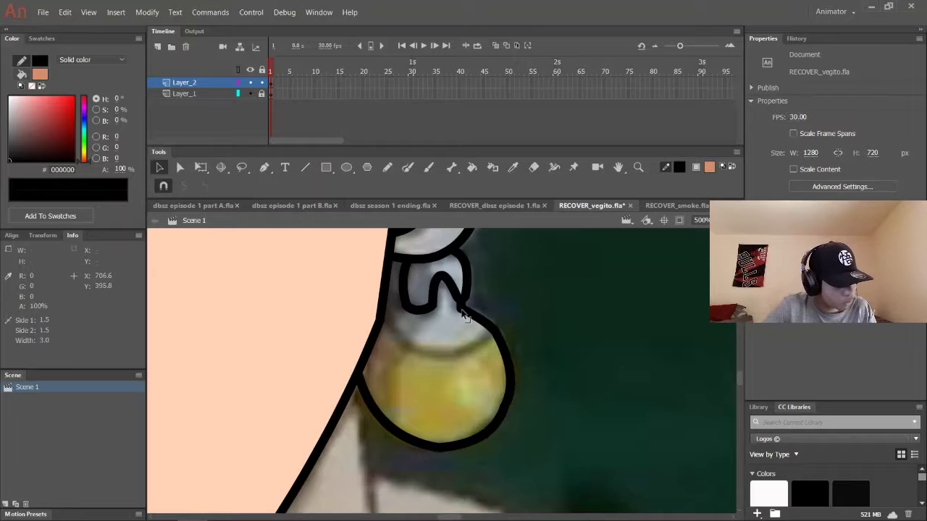
key(n)
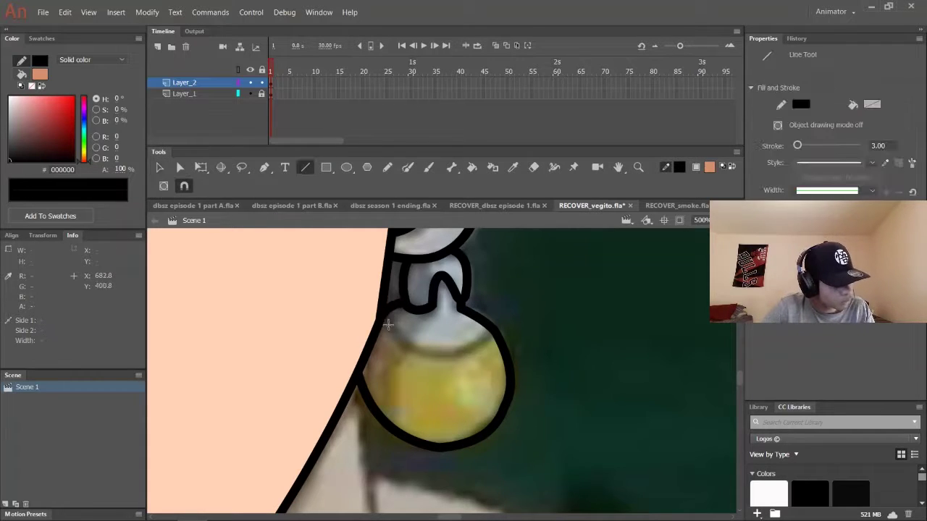
key(v)
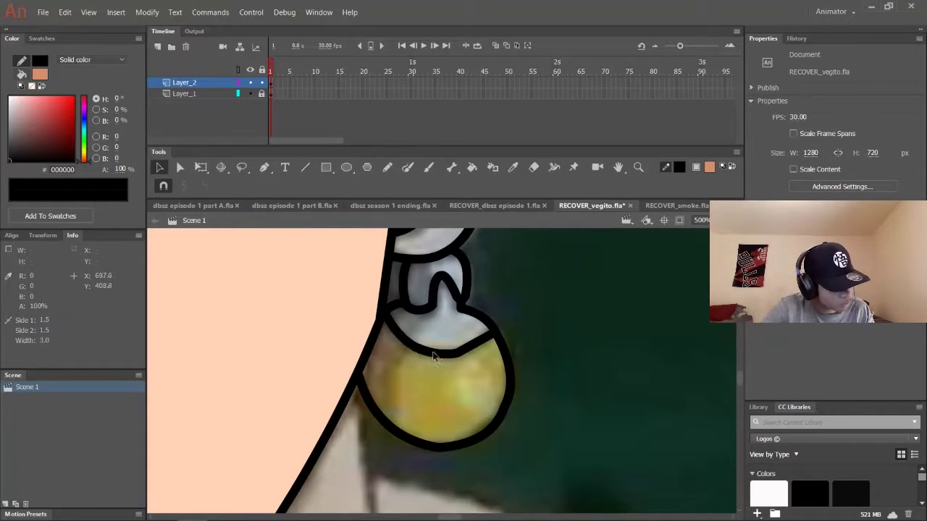
Redraw the junction between the right earring's link and the bead's cap, and check it with the reference layer hidden.
key(h)
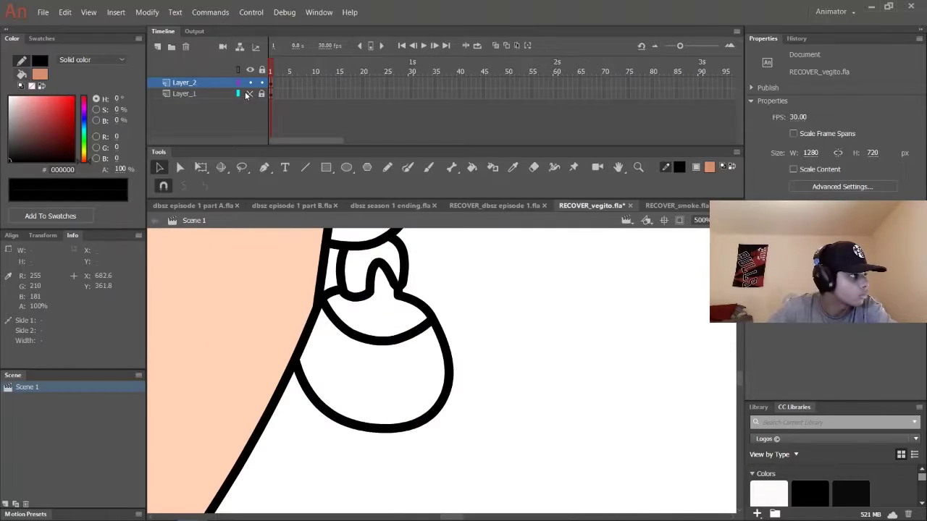
click(249, 94)
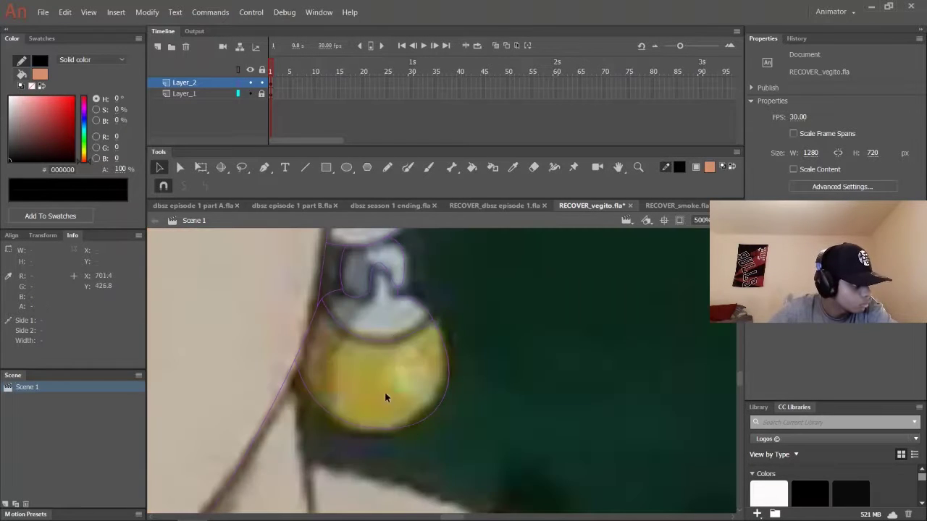
scroll(351, 333, up, 2)
scroll(394, 371, up, 3)
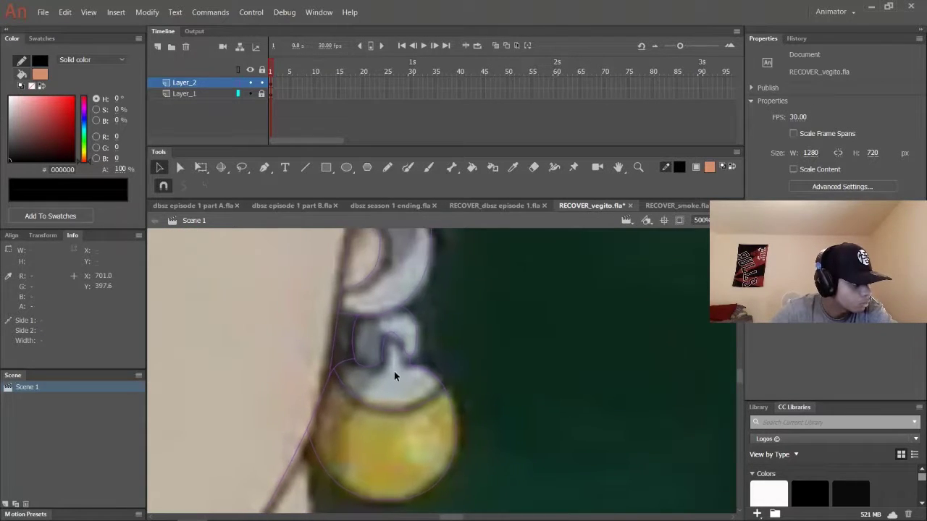
scroll(391, 340, up, 4)
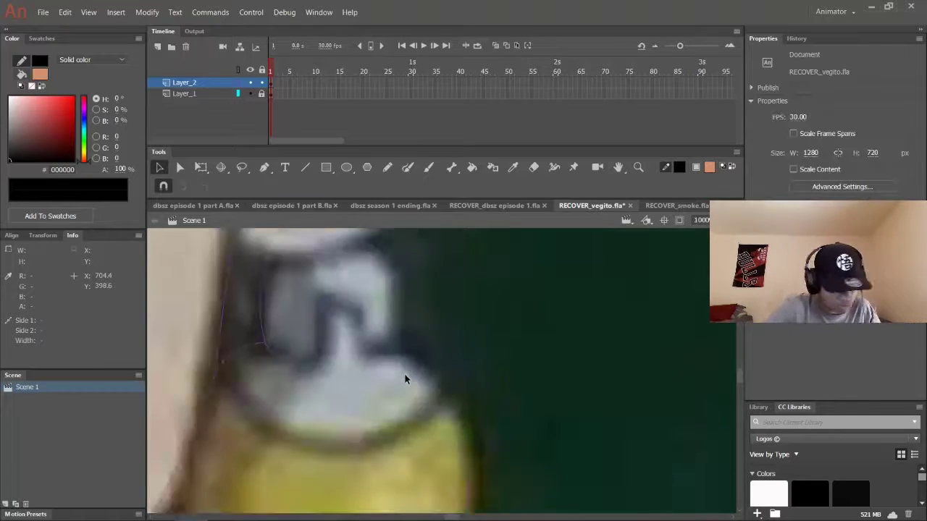
key(n)
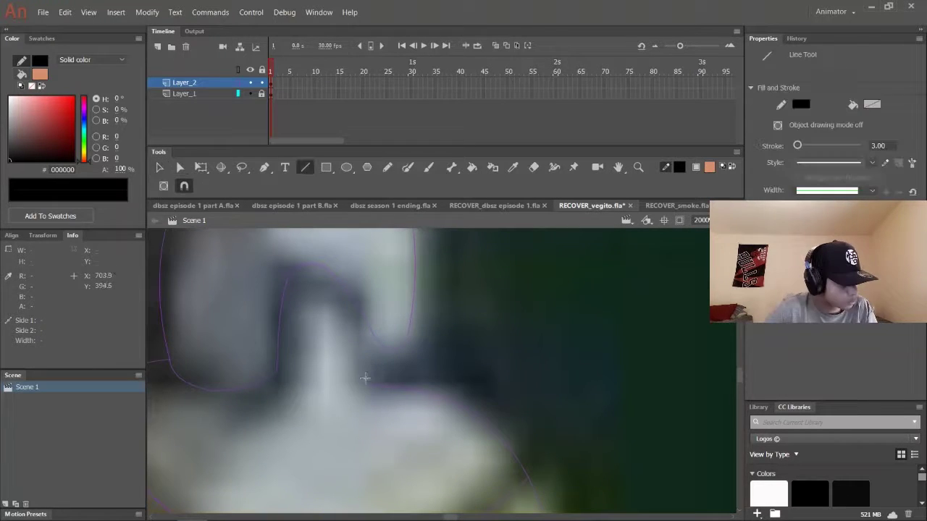
key(v)
click(250, 94)
scroll(362, 362, down, 5)
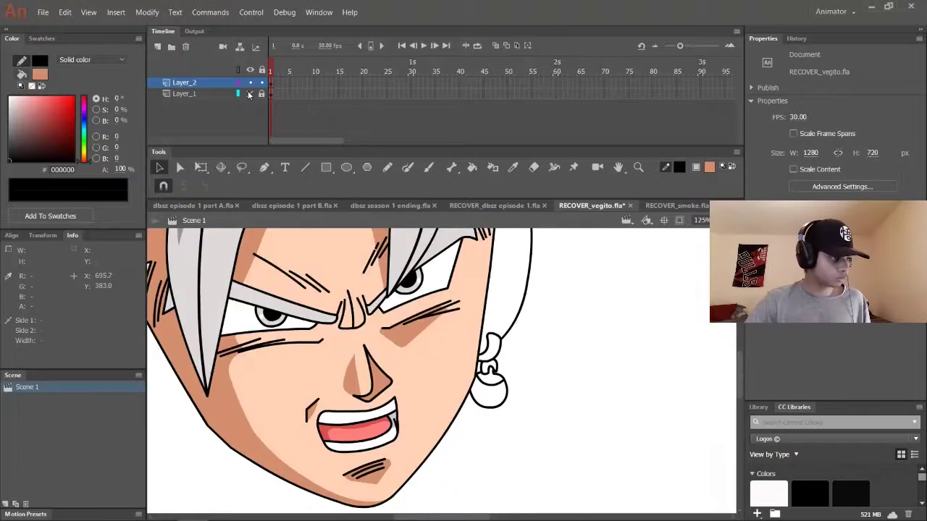
Trace the inner contour lines of the right ear in black down to the earring and bend them to the reference.
click(250, 93)
key(n)
scroll(435, 362, up, 5)
drag(445, 373, 433, 268)
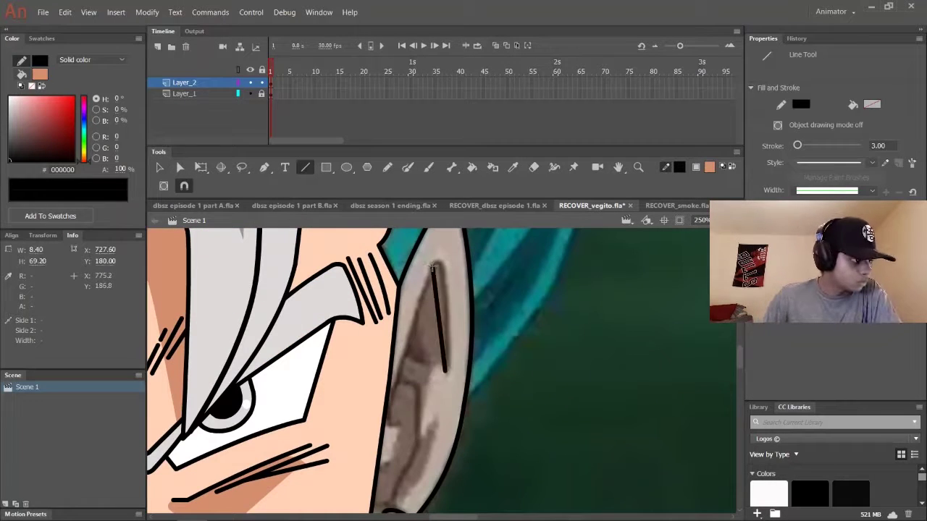
scroll(405, 434, down, 2)
key(v)
scroll(405, 434, up, 1)
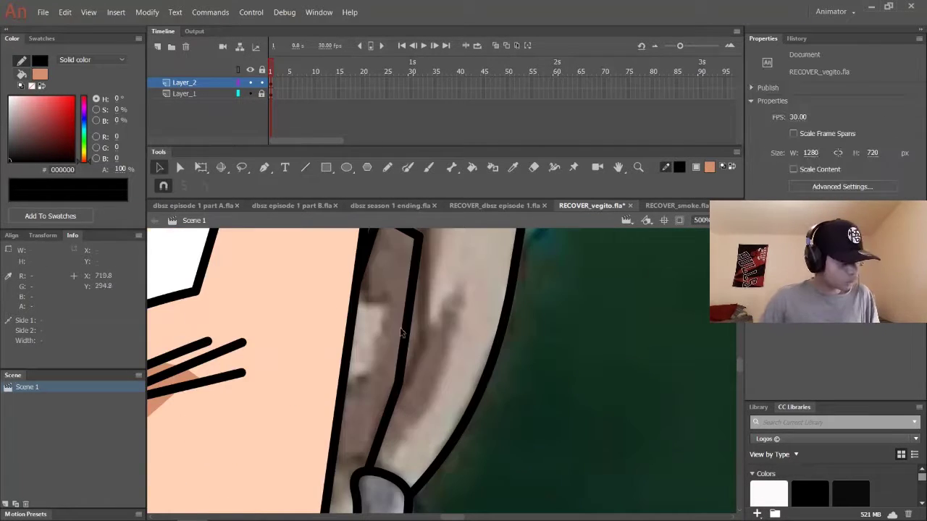
drag(437, 356, 443, 349)
scroll(443, 348, up, 3)
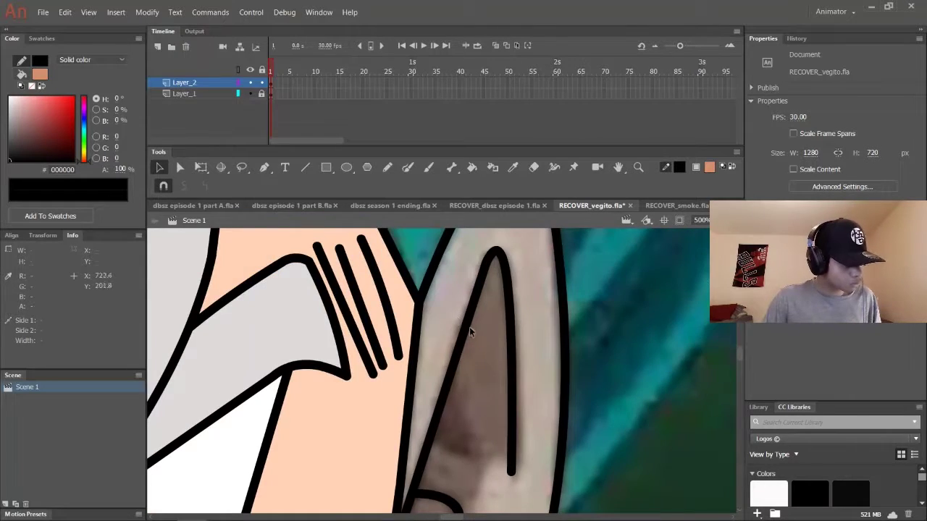
scroll(464, 322, down, 3)
scroll(464, 322, up, 3)
Add a short black crease inside the upper right ear and check the drawing with the reference layer hidden.
key(n)
scroll(505, 353, down, 3)
scroll(440, 321, up, 3)
drag(405, 303, 440, 320)
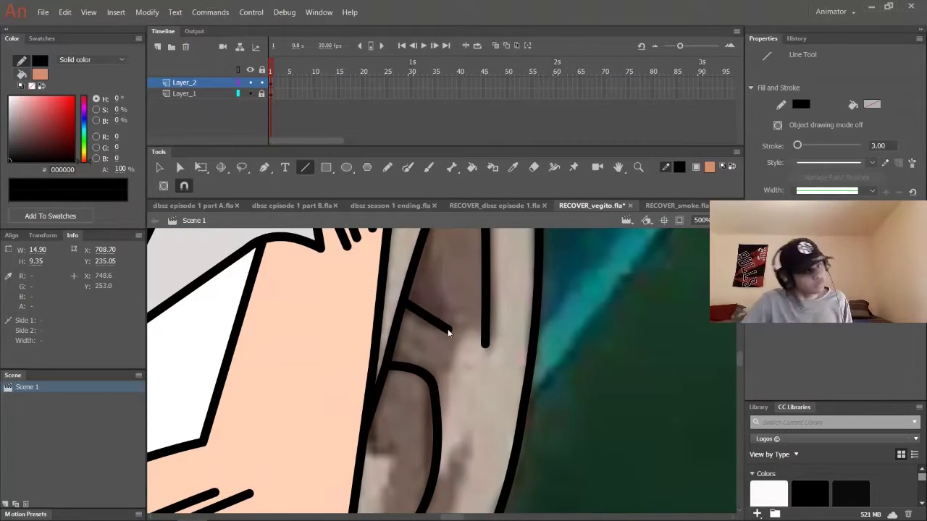
key(v)
scroll(434, 326, down, 3)
click(251, 93)
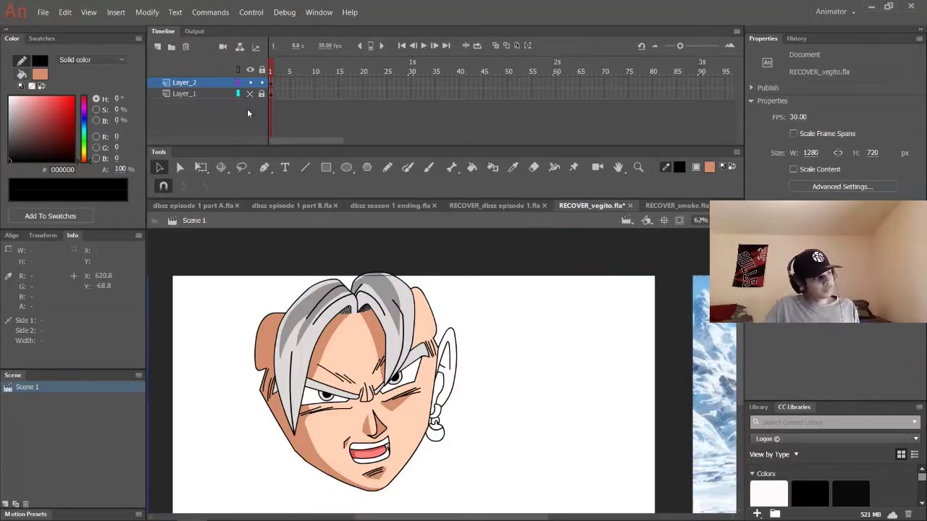
Show the reference layer and draw short black crease lines inside the lower half of the right ear.
click(250, 93)
scroll(434, 340, up, 3)
key(n)
scroll(254, 328, up, 2)
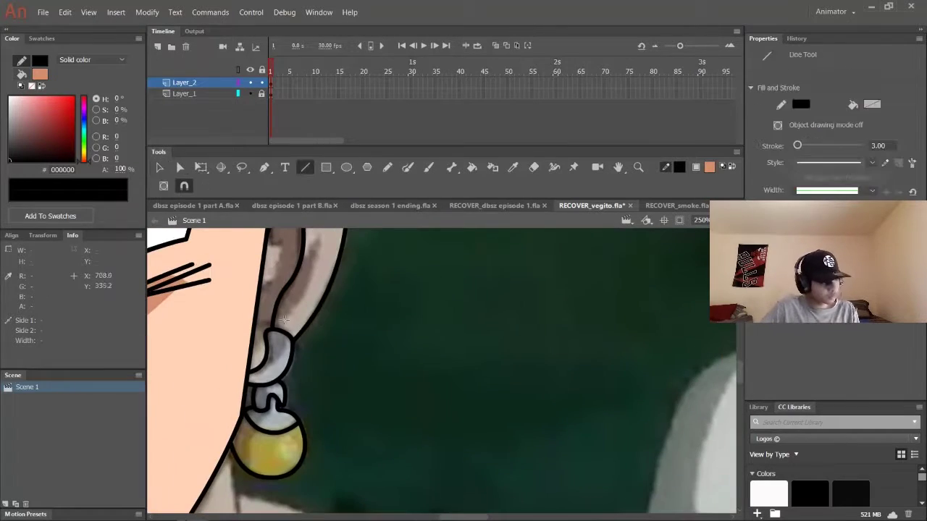
scroll(276, 285, up, 3)
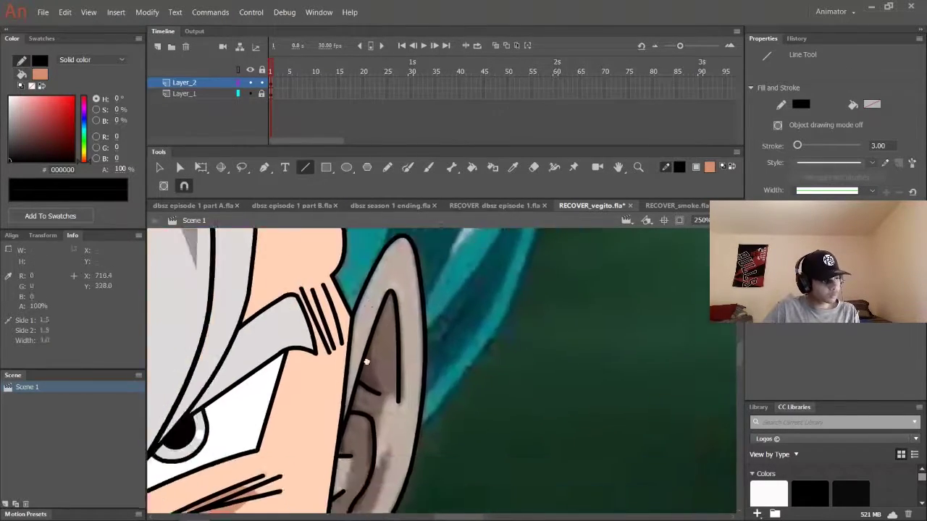
Choose the earring's yellow with the blue-haired reference image in view and fill the right earring's bead with #A8993A.
scroll(347, 261, down, 3)
scroll(347, 260, down, 2)
scroll(349, 296, up, 2)
scroll(349, 296, down, 2)
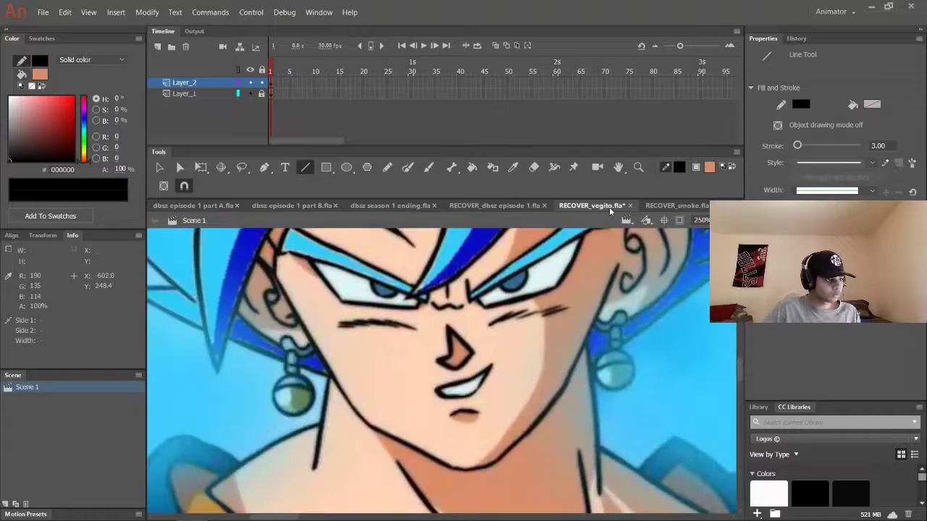
click(709, 167)
click(90, 142)
drag(48, 136, 51, 118)
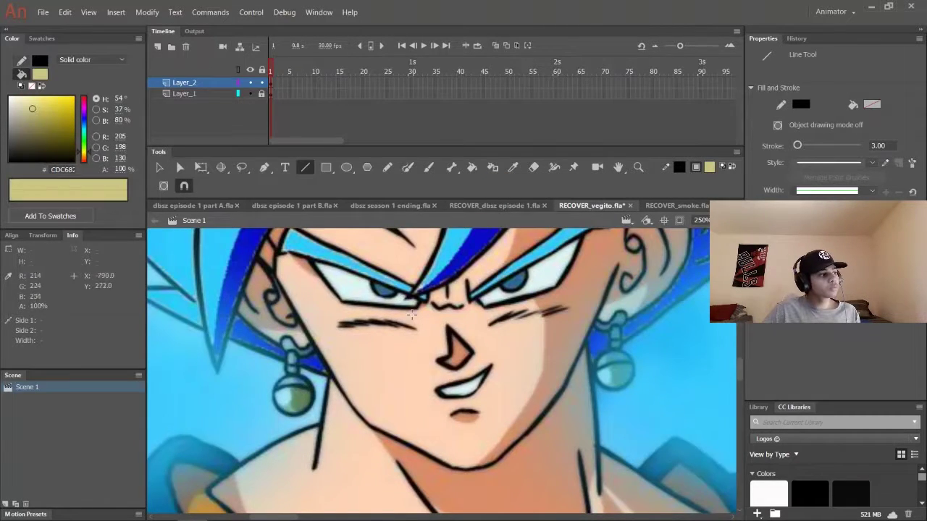
scroll(434, 362, down, 3)
click(708, 166)
click(471, 167)
scroll(335, 301, up, 2)
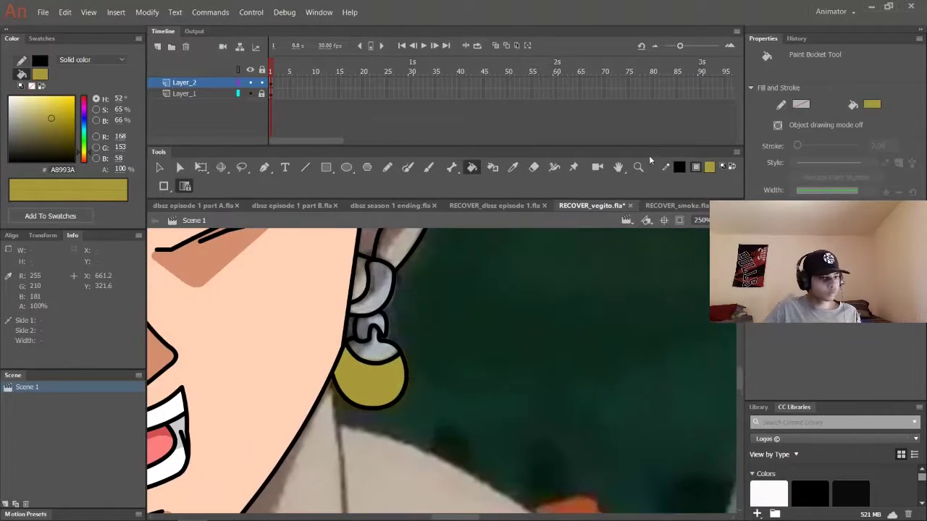
Set the stroke to #FF0000 and draw curved shadow guide lines across the right earring's bead, cap and link.
click(679, 167)
click(689, 230)
key(n)
key(ctrl+=)
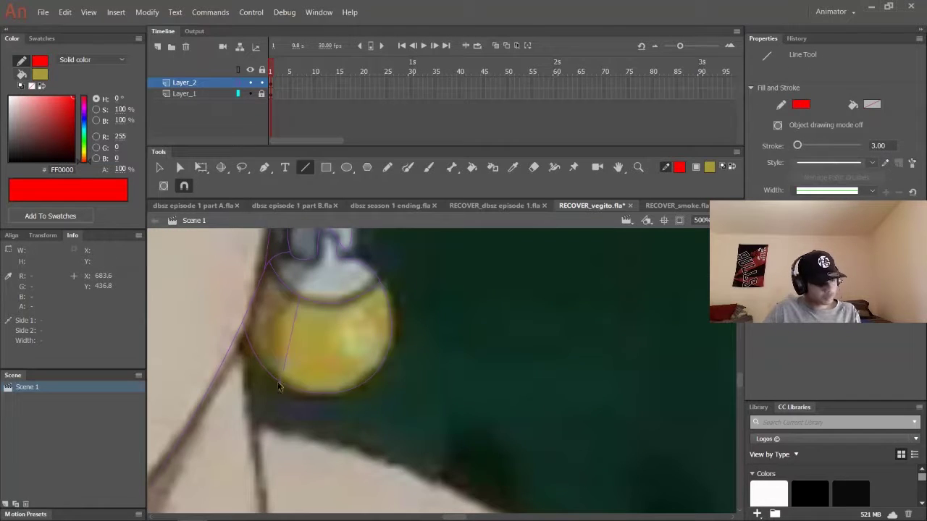
scroll(288, 328, up, 2)
key(v)
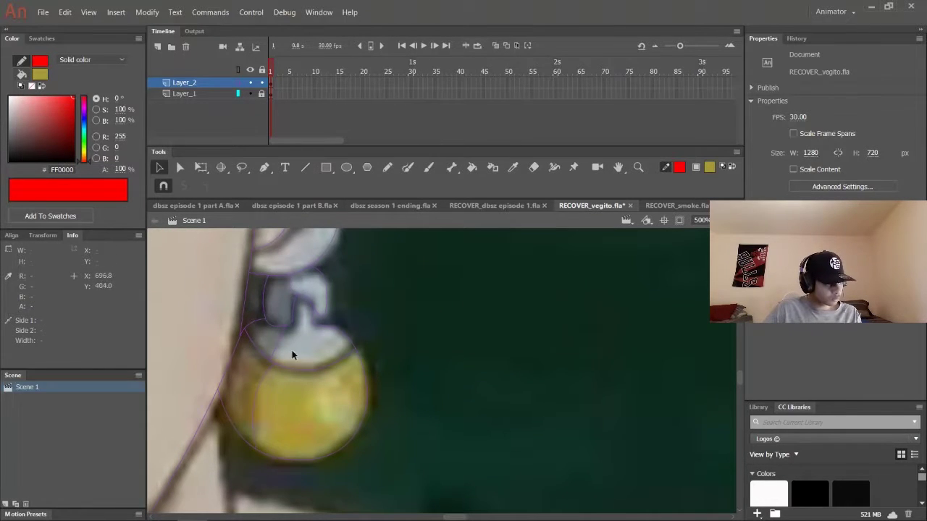
click(241, 85)
Fill the bead's shadow with a dark brown and the lit parts of the cap and link with #A6B1B3.
click(709, 167)
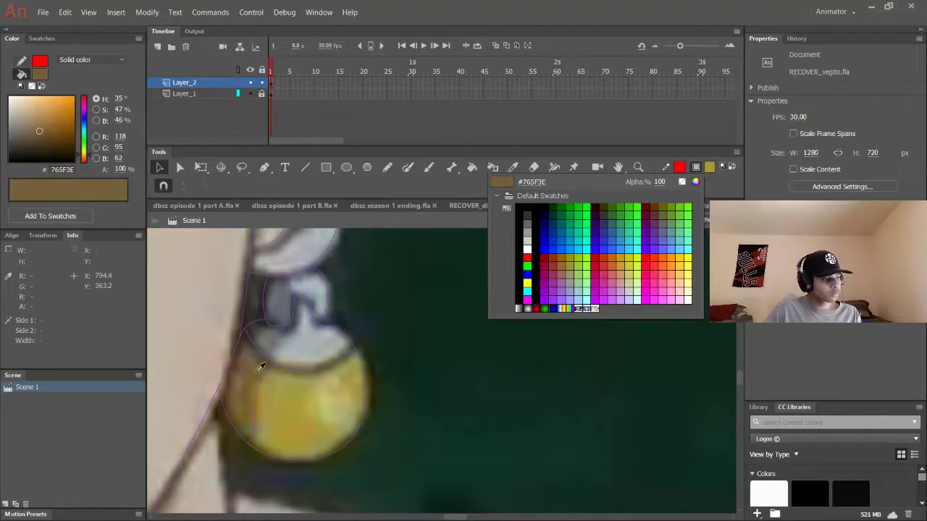
key(Escape)
key(k)
click(696, 167)
click(304, 249)
click(291, 330)
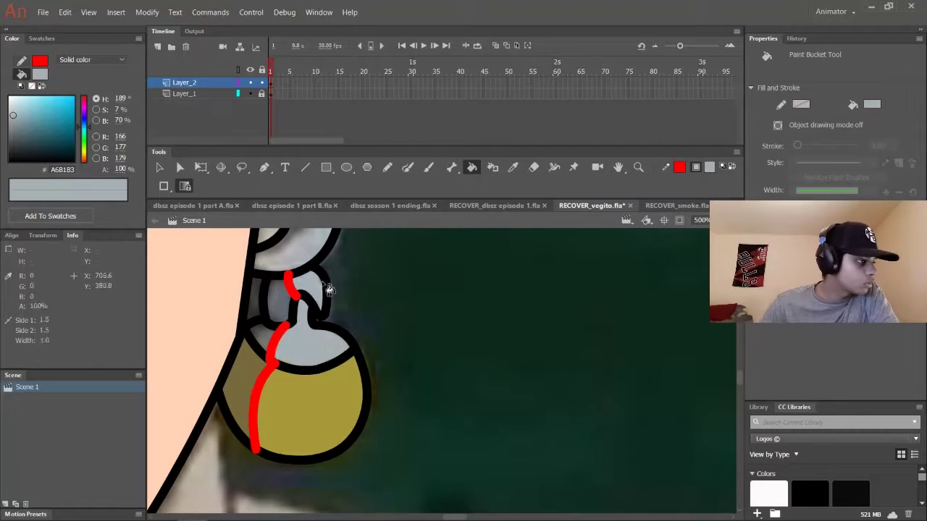
Draw a red shadow guide line through the right earring's upper ring and bend it to follow the reference shading.
scroll(434, 362, up, 2)
key(n)
key(v)
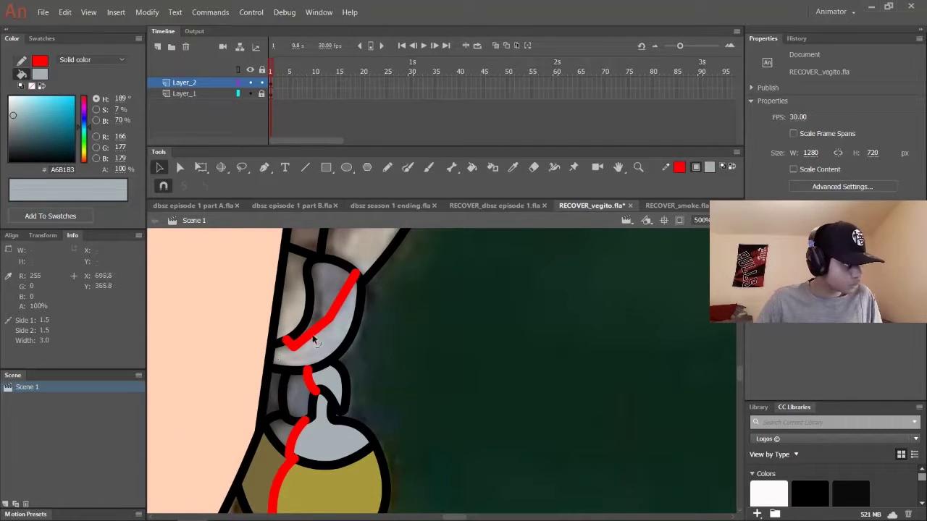
scroll(285, 349, up, 3)
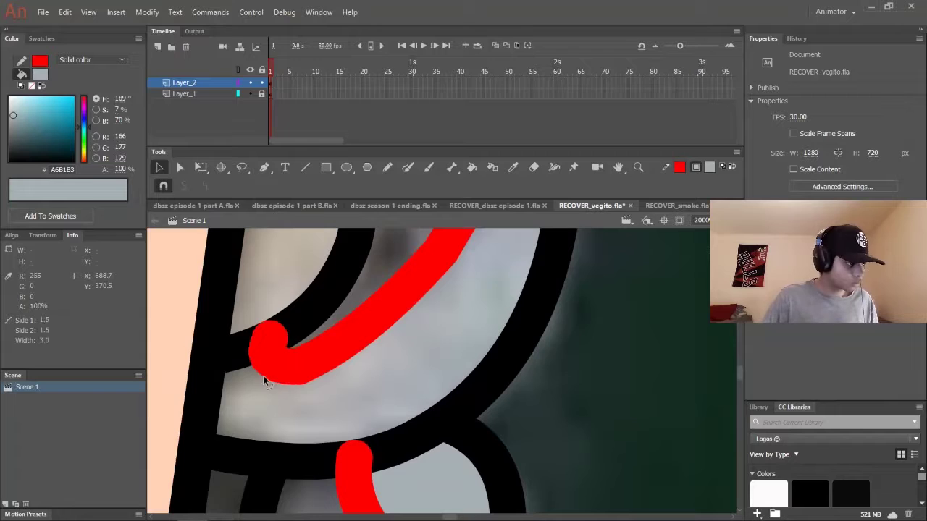
scroll(264, 381, down, 3)
Fill the upper ring's lit area with #A6B1B3 and the shadowed metal of the right earring with #666C73.
key(k)
scroll(422, 321, up, 1)
click(696, 167)
click(422, 320)
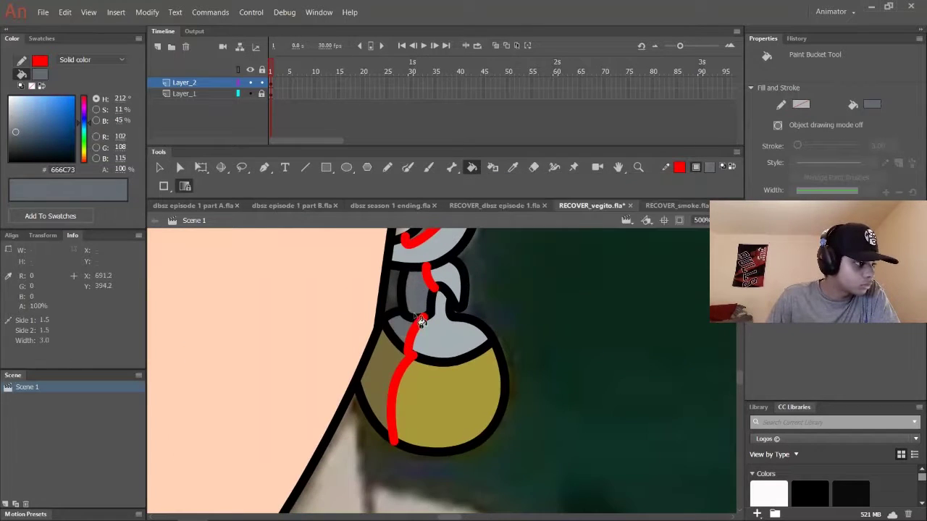
drag(422, 321, 383, 396)
Delete the red guide lines from the right earring and check the result with the reference layer hidden.
key(v)
click(409, 278)
key(Delete)
click(394, 351)
key(Delete)
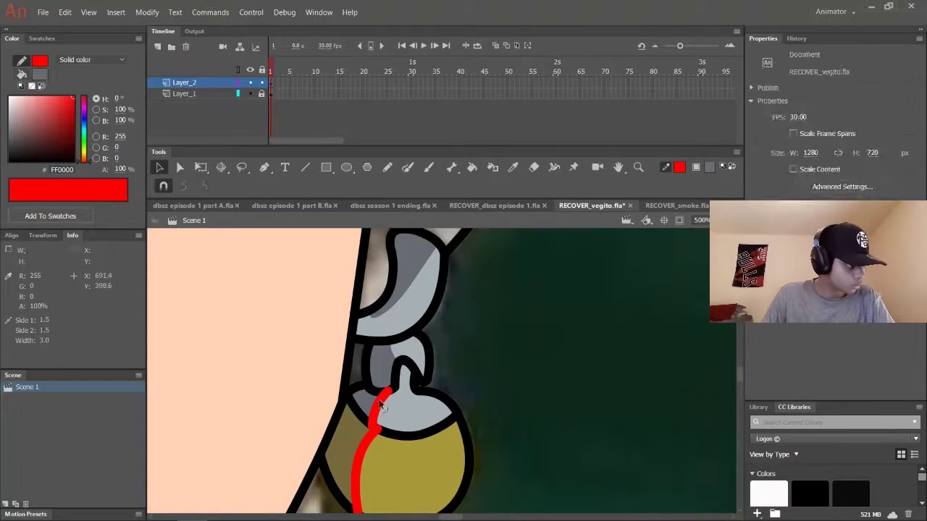
click(381, 407)
key(Delete)
scroll(370, 433, down, 5)
click(249, 96)
click(249, 97)
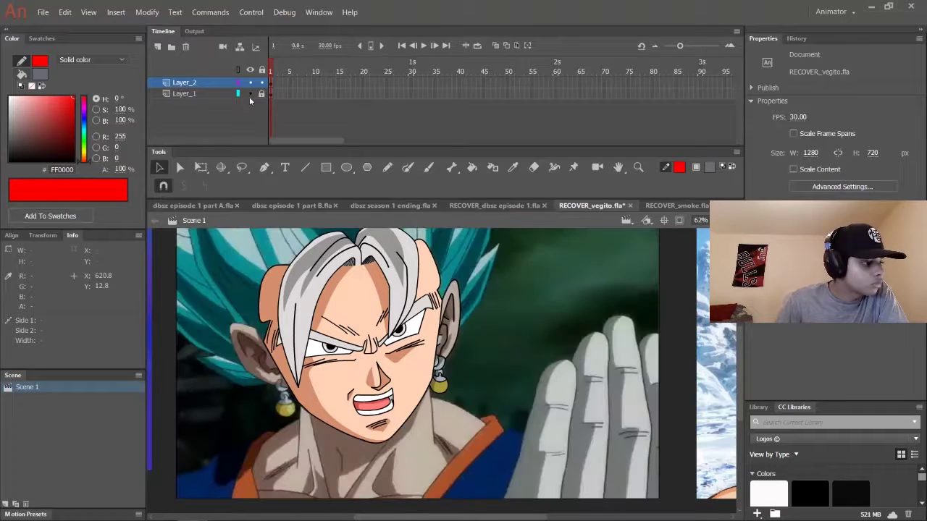
Set the fill to the face's skin colour and the stroke to black, and trace the left ear's outline with straight lines.
click(710, 166)
click(450, 319)
key(n)
drag(451, 319, 582, 288)
click(679, 166)
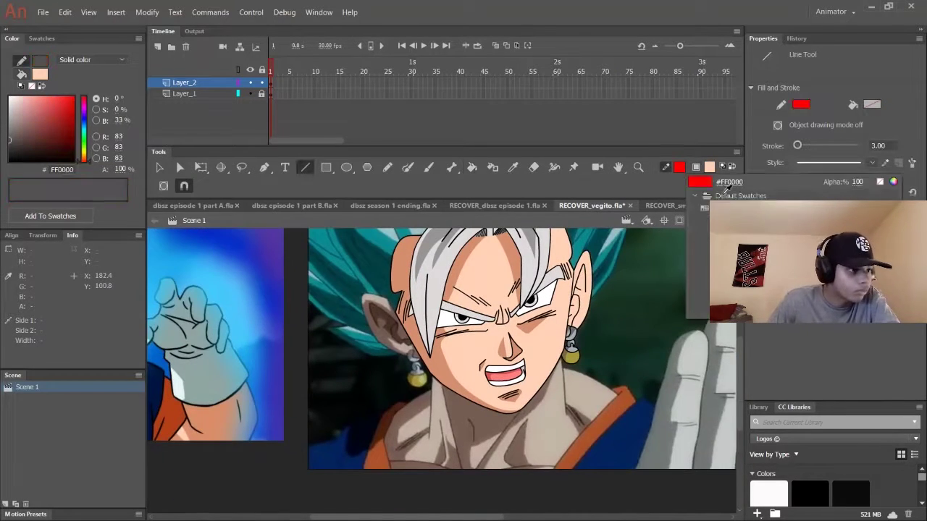
click(695, 207)
scroll(577, 375, up, 4)
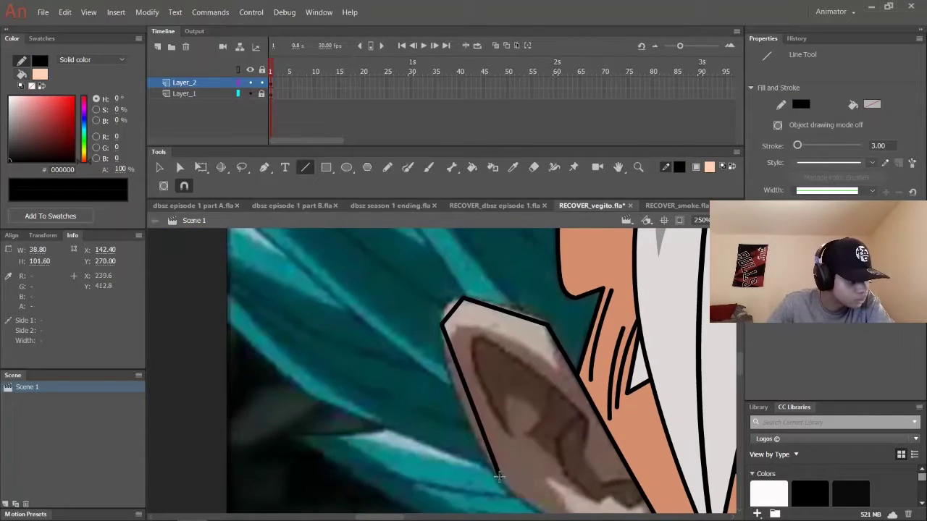
drag(498, 476, 396, 347)
drag(396, 346, 497, 414)
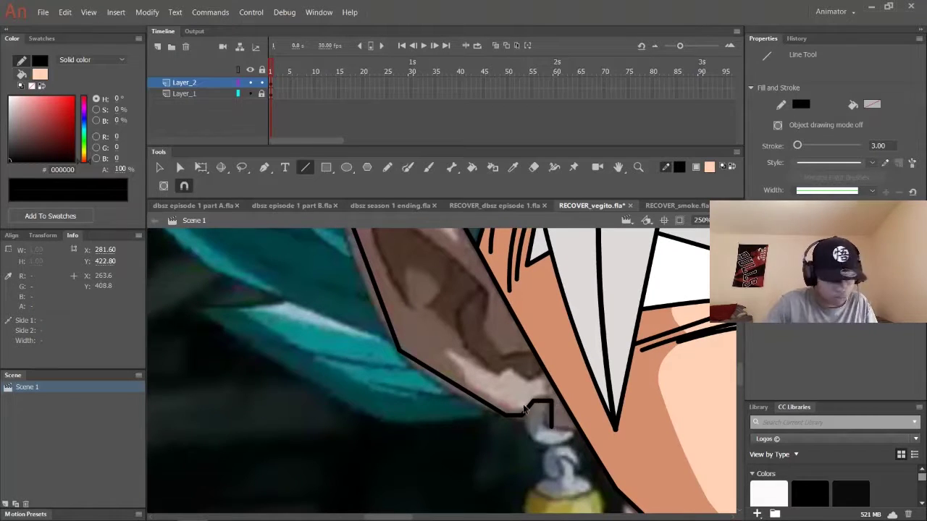
Outline the left earring's upper ring with lines and bend them into curves that match the reference.
scroll(525, 409, up, 4)
drag(406, 386, 304, 338)
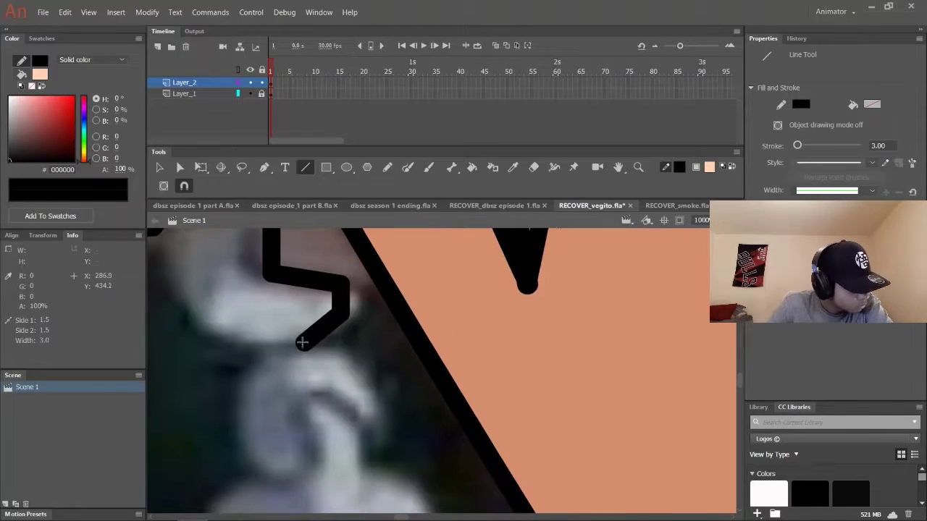
drag(427, 373, 280, 259)
key(v)
drag(321, 313, 297, 340)
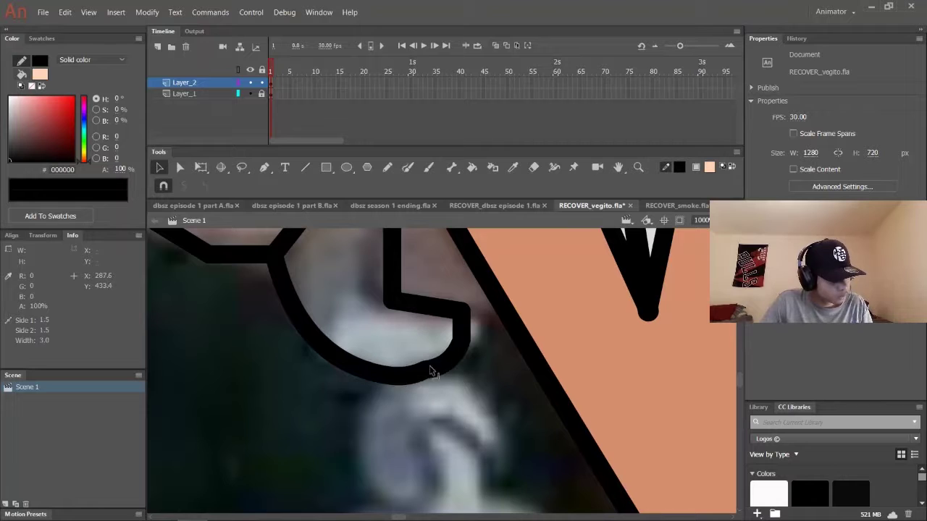
scroll(464, 313, up, 3)
scroll(463, 313, left, 2)
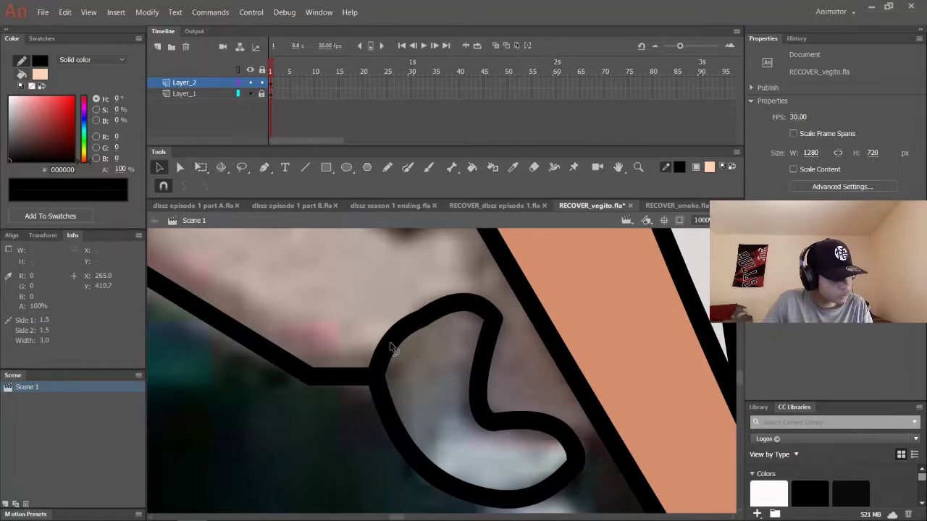
Bend the left ear's outer outline into smooth curves following the reference.
scroll(391, 348, left, 8)
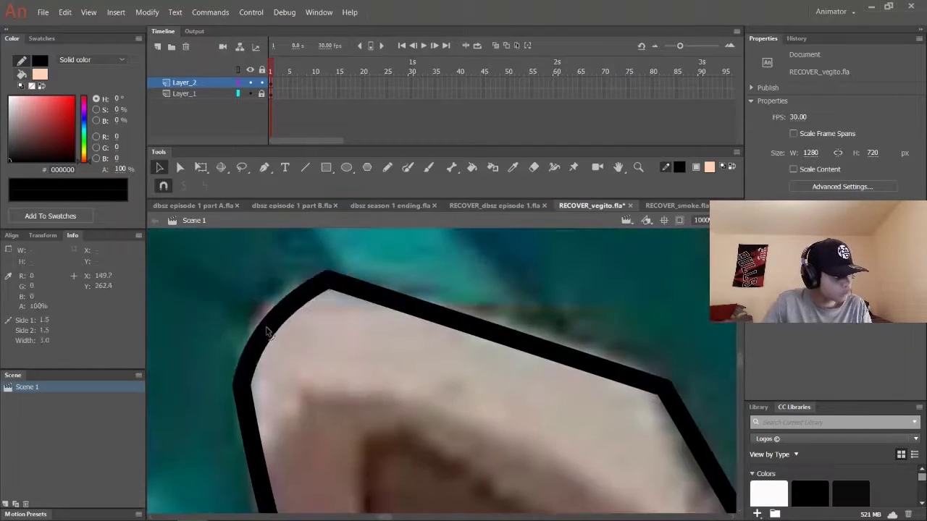
scroll(266, 332, down, 6)
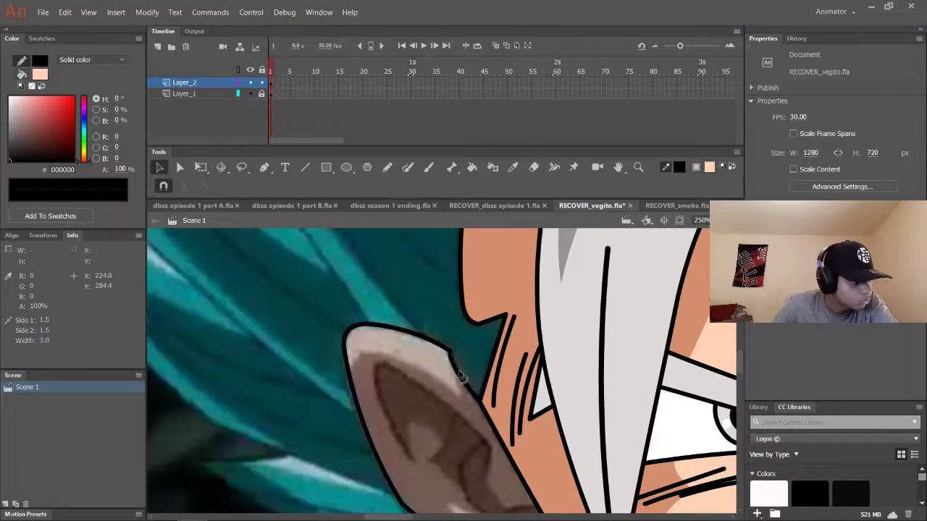
scroll(461, 376, down, 3)
scroll(460, 376, right, 2)
scroll(430, 429, up, 2)
Connect the left earring's ring to the face edge with a short line and check the outline with Layer_1 hidden.
key(n)
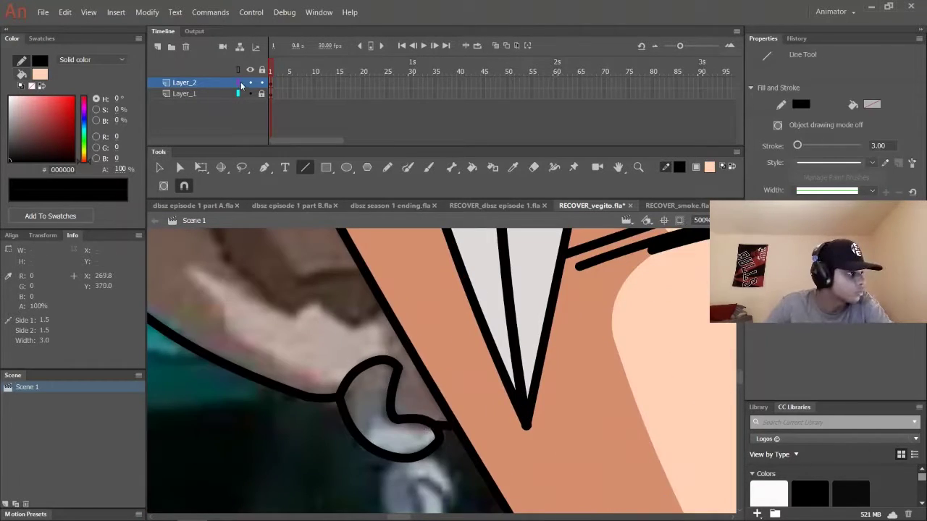
click(241, 84)
click(163, 167)
click(238, 83)
scroll(405, 362, down, 3)
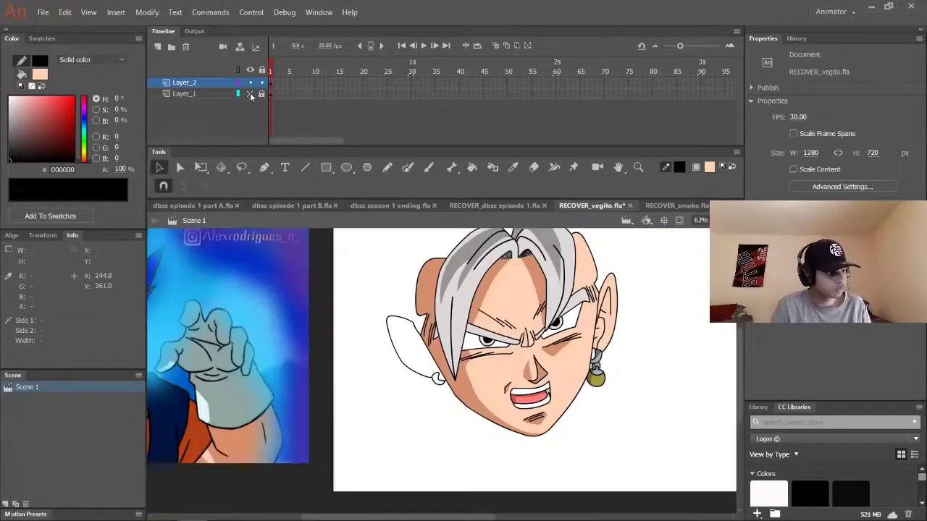
Show the reference again, draw the curled link below the left earring's ring with lines, and bend them to shape.
scroll(430, 310, up, 2)
scroll(430, 309, right, 3)
scroll(591, 360, up, 3)
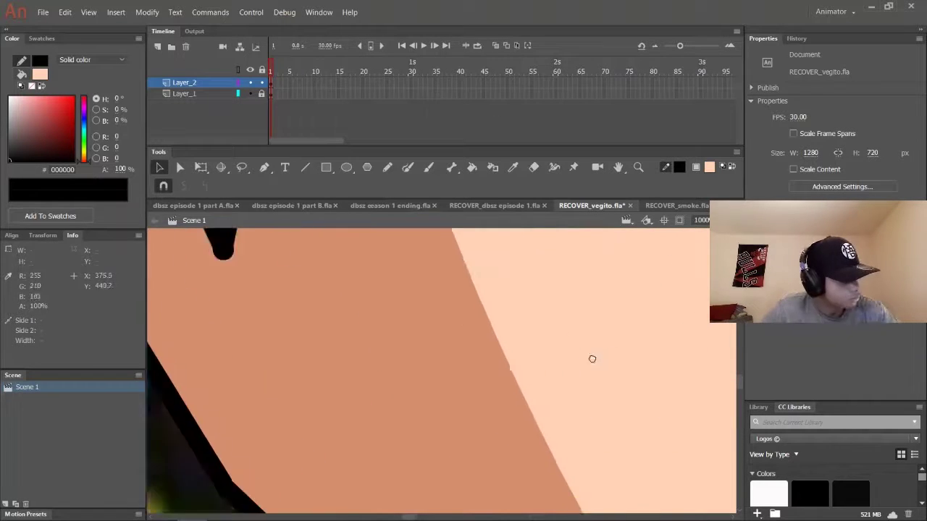
scroll(253, 253, left, 2)
key(n)
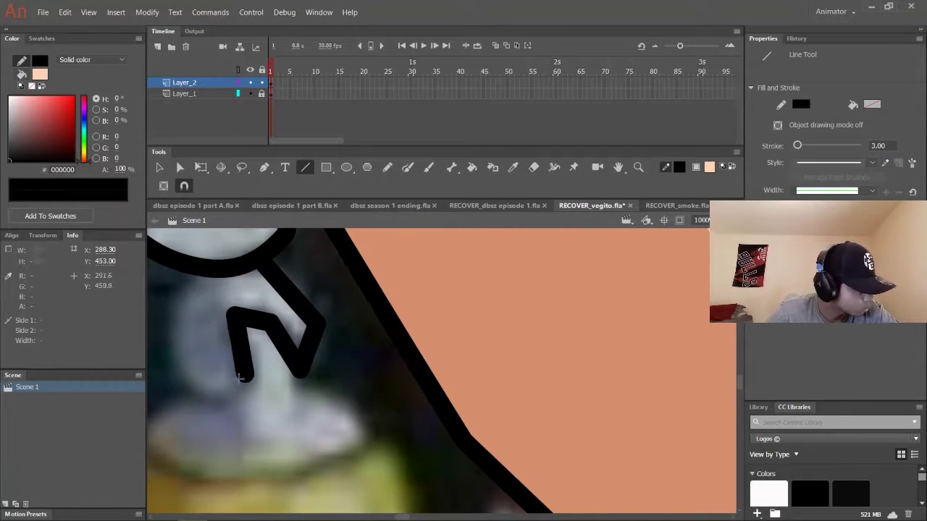
scroll(395, 290, up, 2)
scroll(362, 418, up, 2)
key(v)
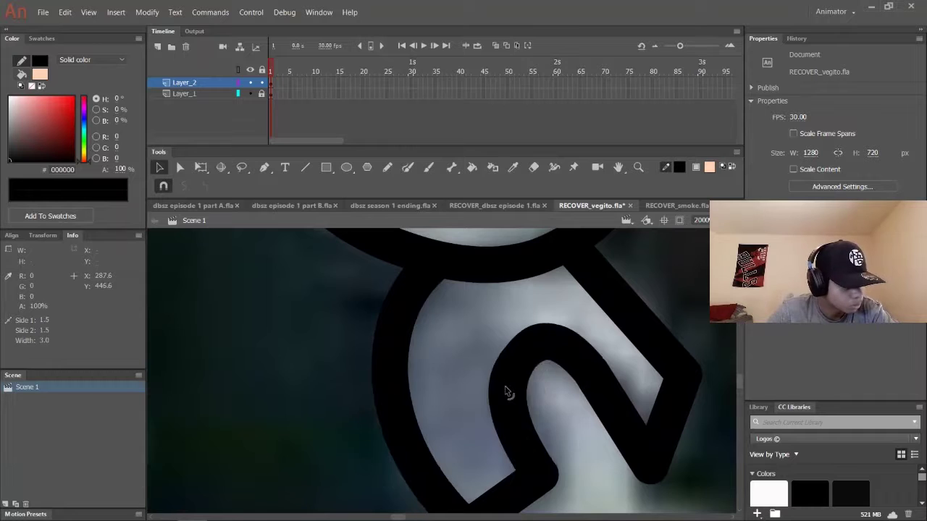
scroll(507, 391, down, 5)
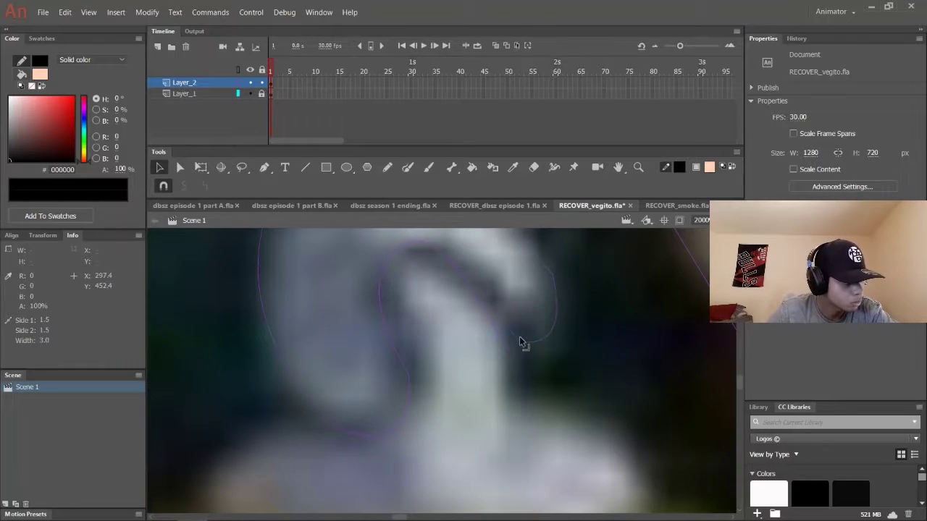
Trace the left earring's cap and bead with straight lines in outline view.
scroll(519, 340, down, 1)
scroll(439, 275, right, 1)
key(n)
scroll(489, 355, down, 1)
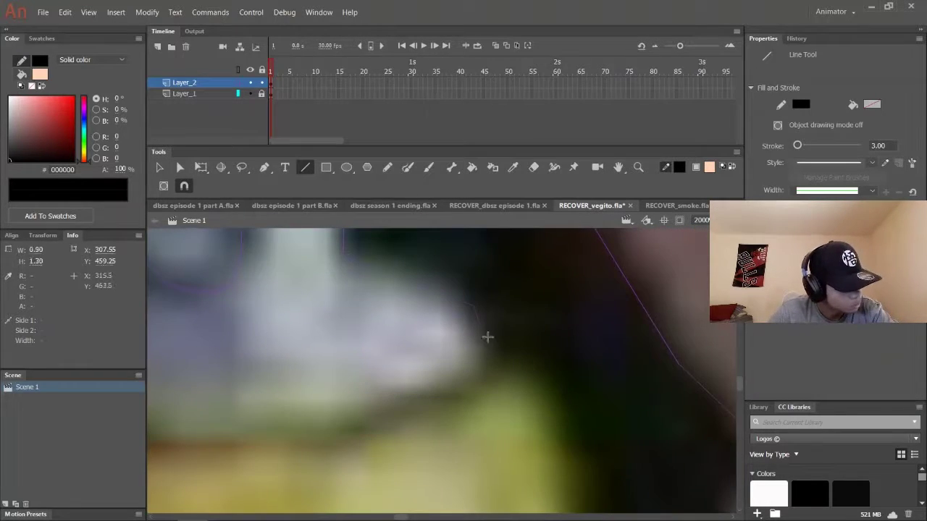
scroll(482, 347, up, 3)
scroll(478, 348, down, 1)
scroll(492, 341, left, 2)
drag(622, 286, 583, 428)
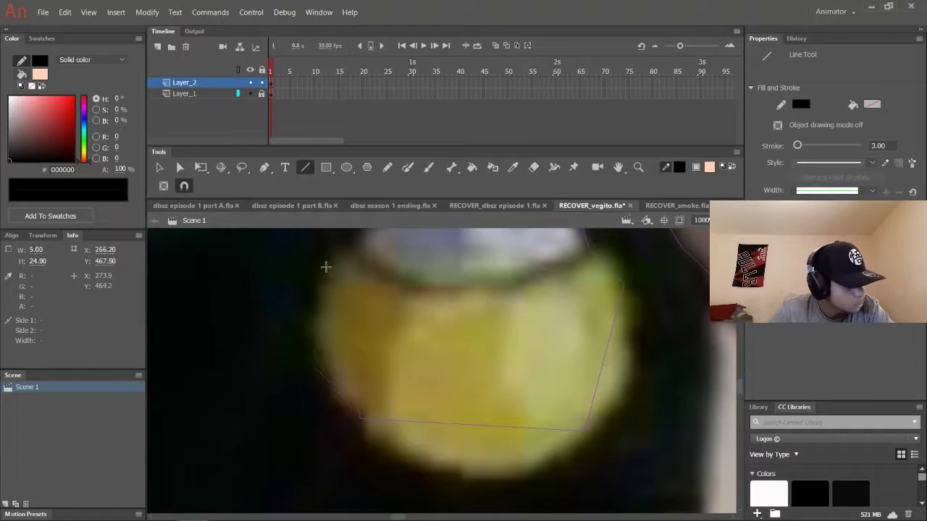
Bend the lines of the left earring's cap and bead into rounded contours.
scroll(362, 304, up, 3)
key(v)
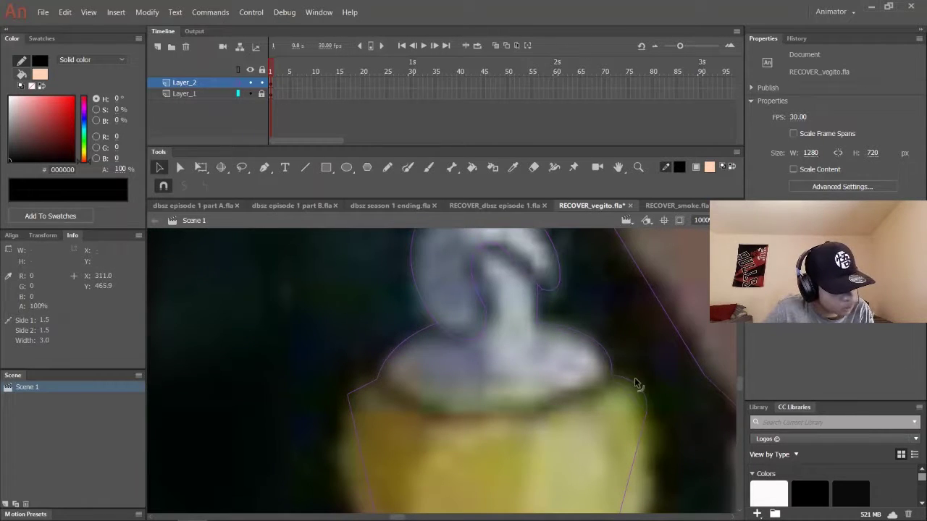
scroll(637, 384, down, 3)
scroll(507, 395, left, 2)
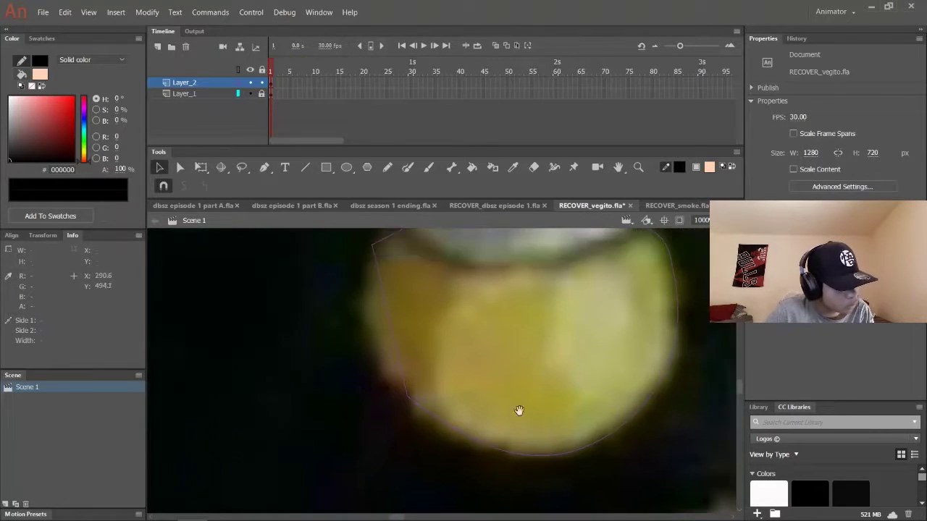
scroll(408, 362, up, 3)
Draw the rim line separating the left earring's cap from its bead and bend it into a downward curve.
key(n)
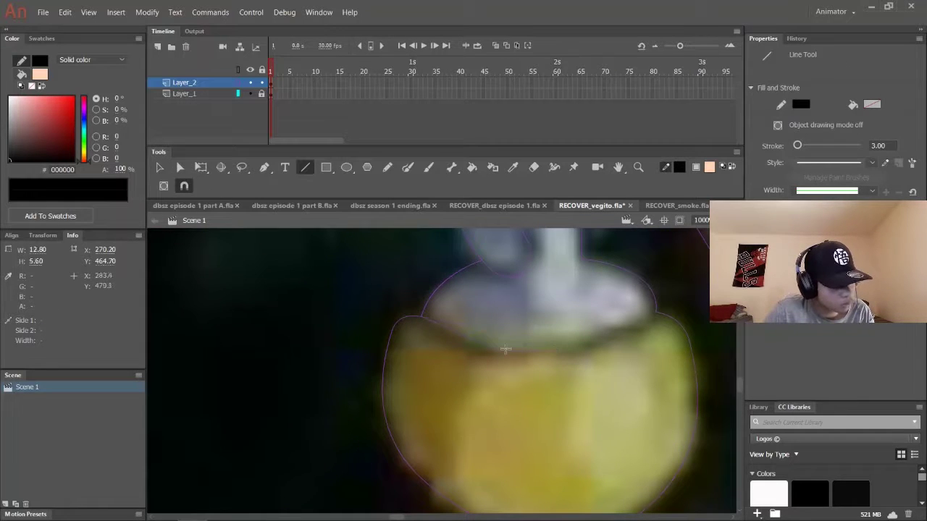
key(v)
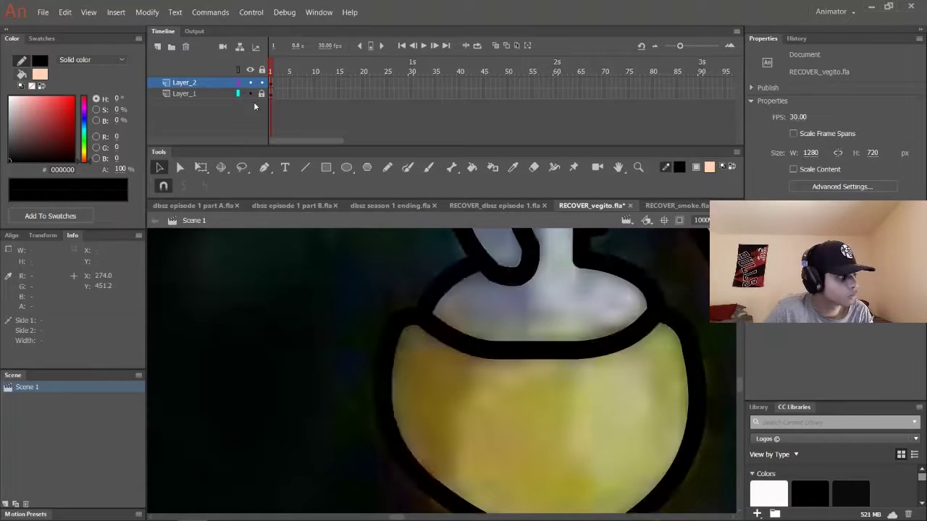
scroll(435, 362, down, 3)
scroll(435, 362, up, 2)
click(250, 93)
Reshape the lower-left edge of the left earring's bead into a smoother curve and hide the reference layer.
key(ctrl+z)
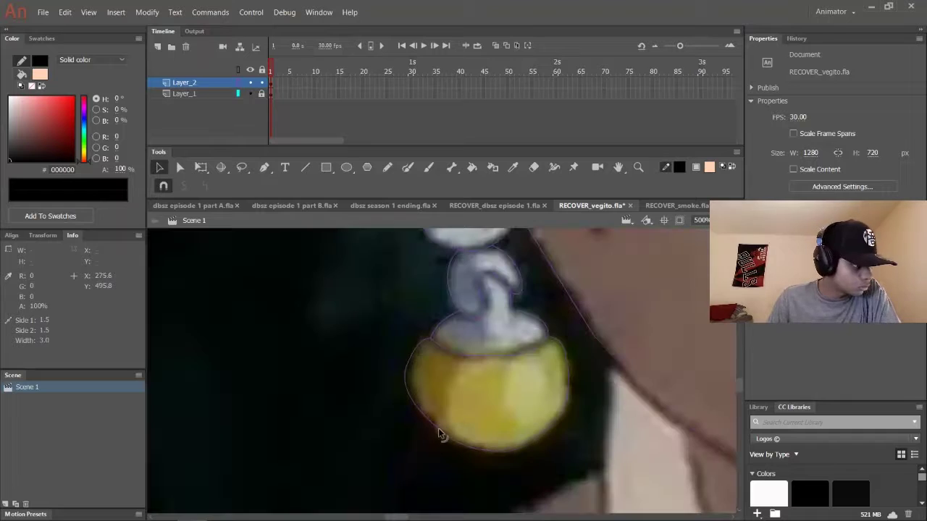
key(ctrl+=)
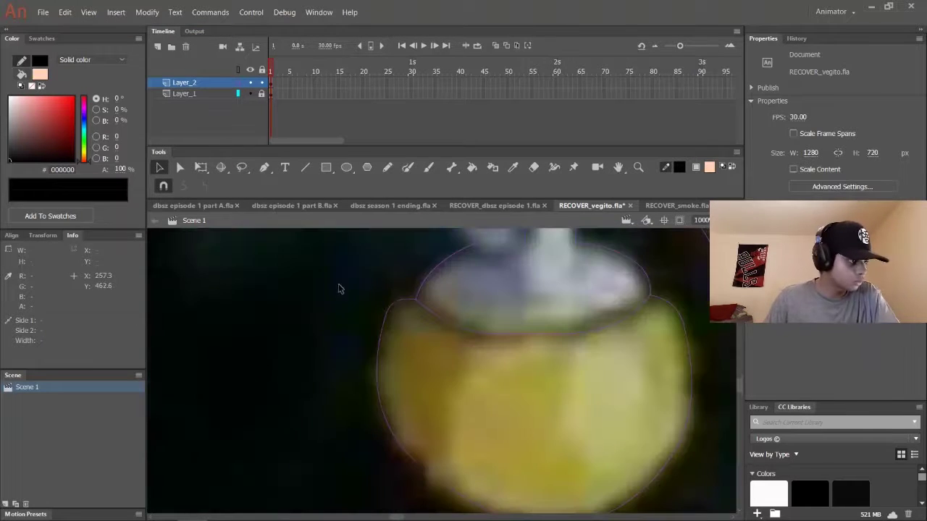
scroll(344, 361, down, 3)
key(alt+e)
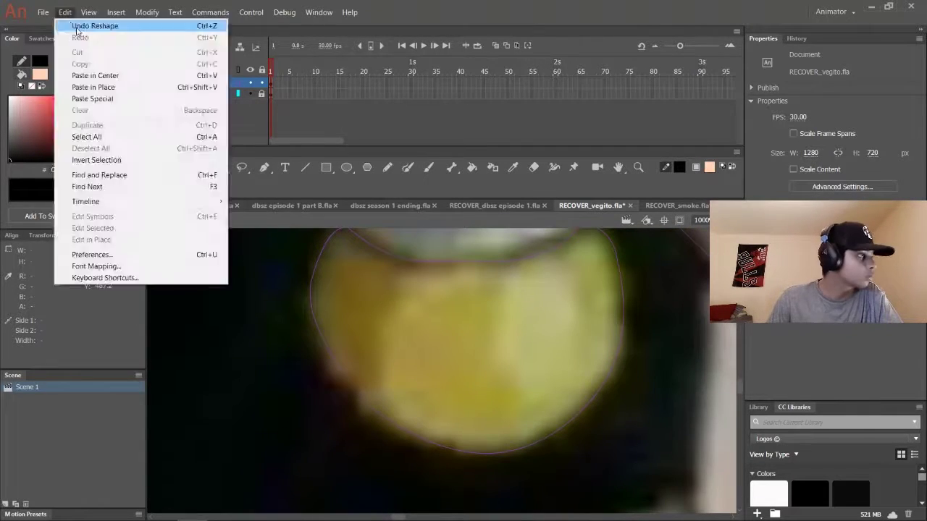
key(n)
key(ctrl+=)
click(250, 93)
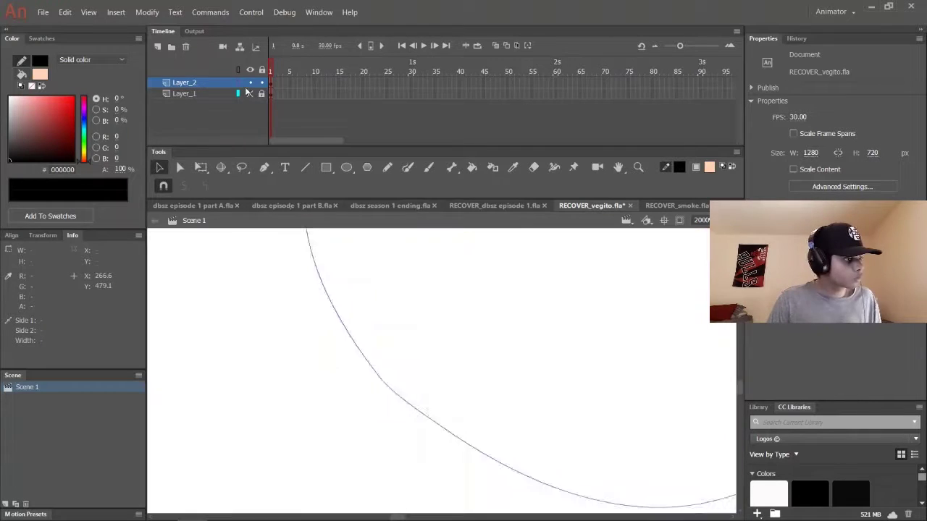
key(ctrl+minus)
key(ctrl+minus)
key(ctrl+minus)
Fill the left earring's bead with #A8993A and its metal parts with #A6B1B3.
click(709, 166)
click(557, 361)
key(k)
click(246, 408)
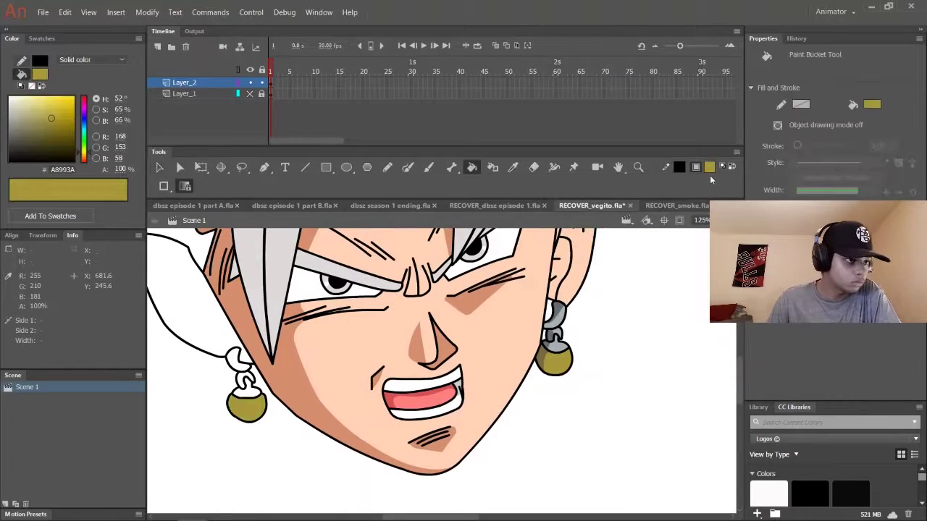
click(708, 167)
click(301, 268)
drag(608, 168, 691, 208)
Trace the left ear's inner folds with straight lines over the reference in outline view.
key(n)
click(239, 83)
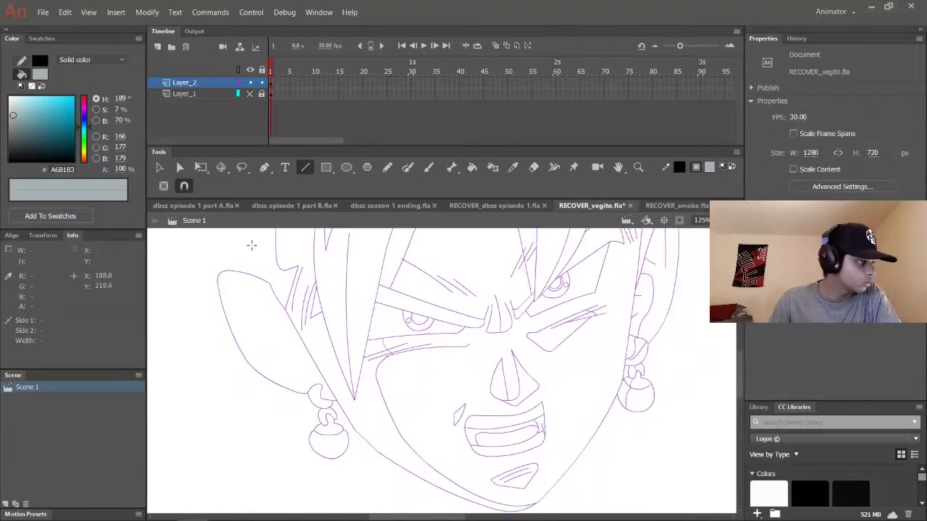
click(250, 93)
key(ctrl+=)
key(ctrl+=)
scroll(546, 454, down, 5)
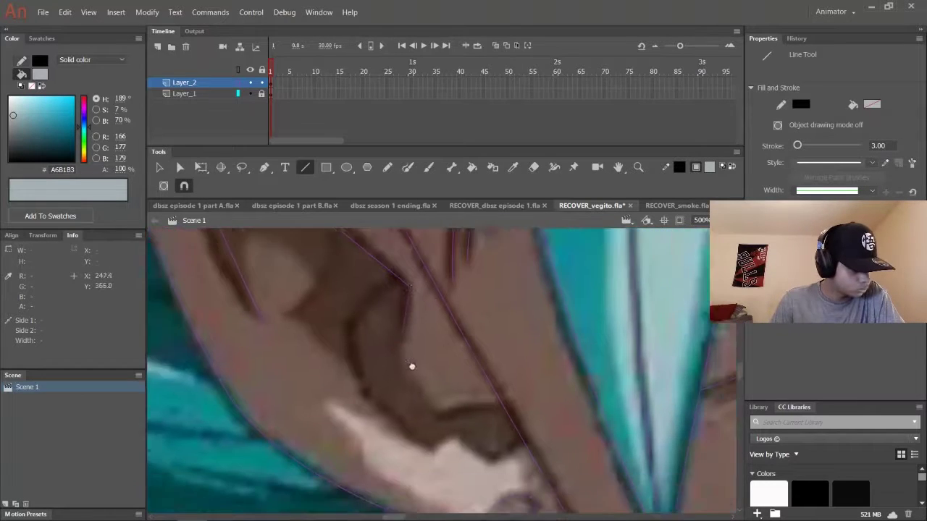
scroll(506, 427, right, 3)
scroll(369, 275, up, 3)
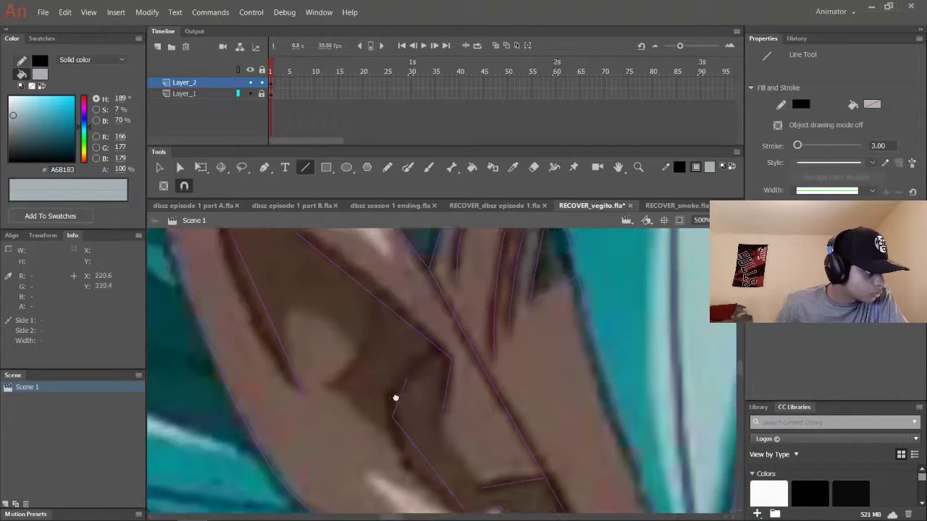
Bend the left ear's inner fold lines to follow the reference and add the remaining inner contour.
key(v)
scroll(406, 376, up, 3)
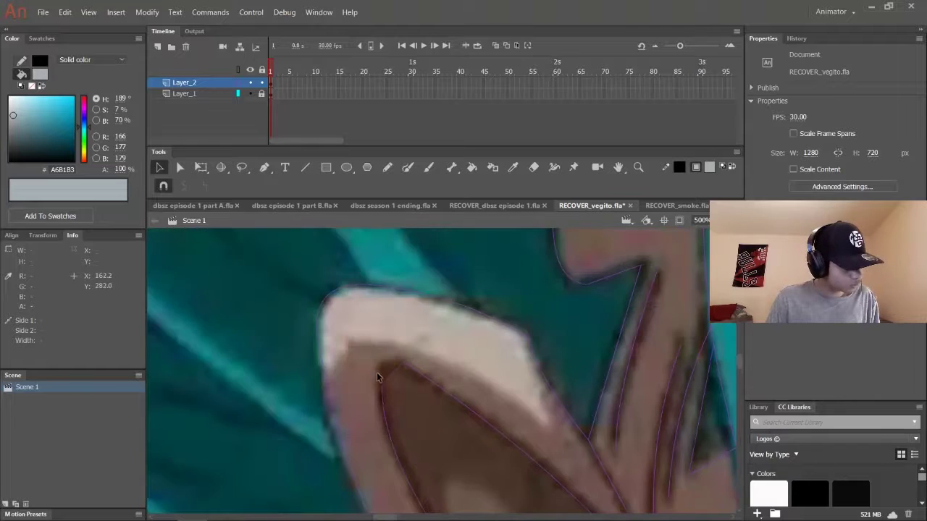
scroll(380, 375, down, 3)
scroll(347, 432, down, 2)
key(n)
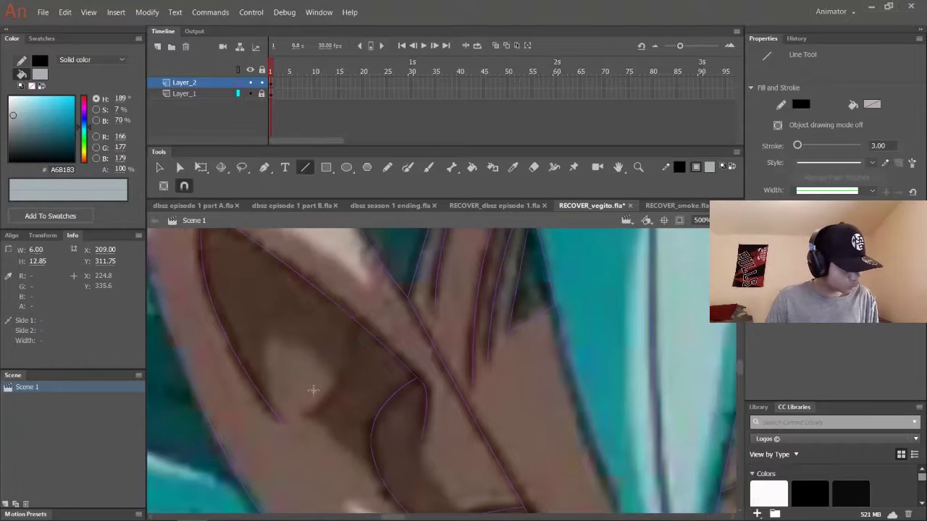
key(v)
scroll(331, 406, right, 2)
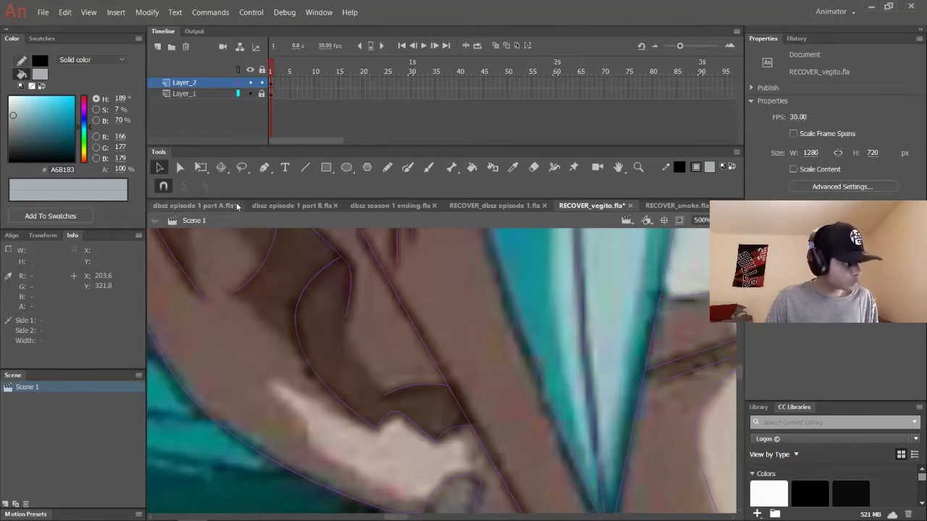
Fill the gap between the right earlobe and its earring ring with the skin colour #FFD2B5.
click(250, 93)
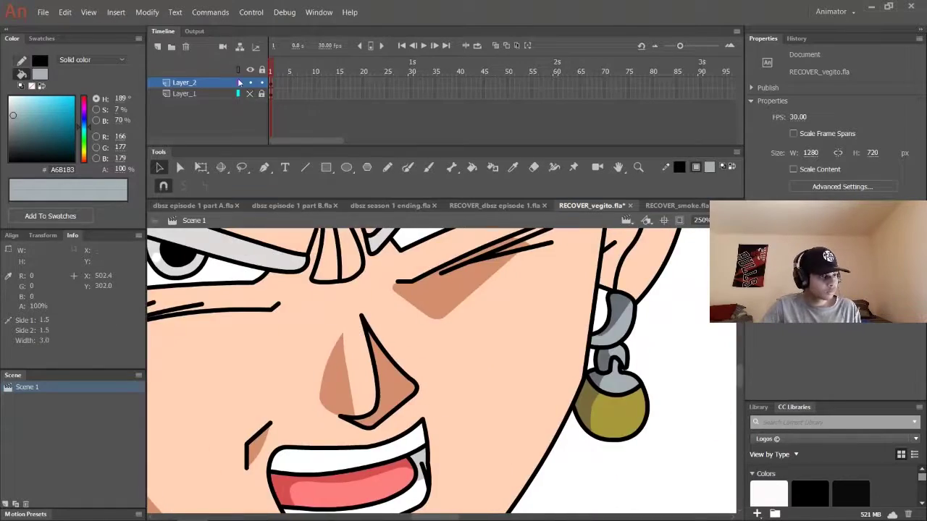
click(250, 93)
scroll(435, 362, right, 3)
key(k)
click(709, 166)
click(373, 336)
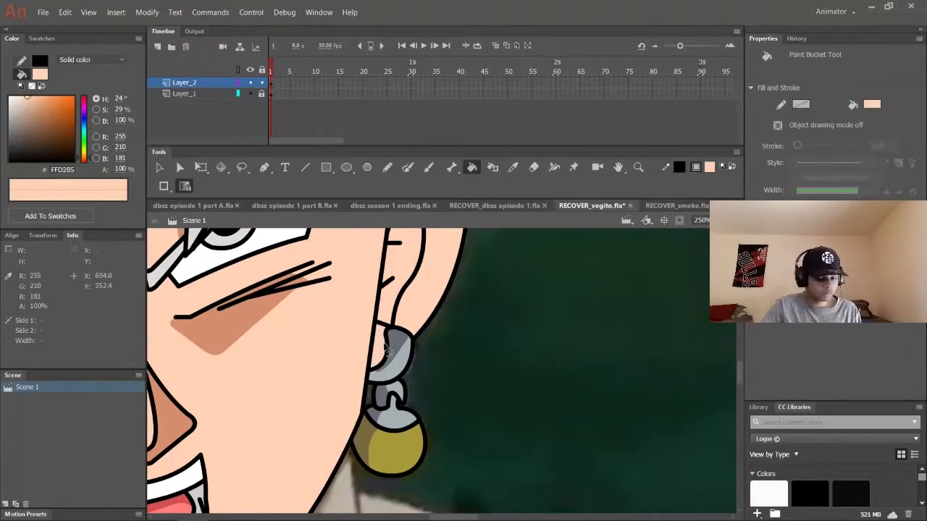
key(ctrl+minus)
key(v)
key(ctrl+minus)
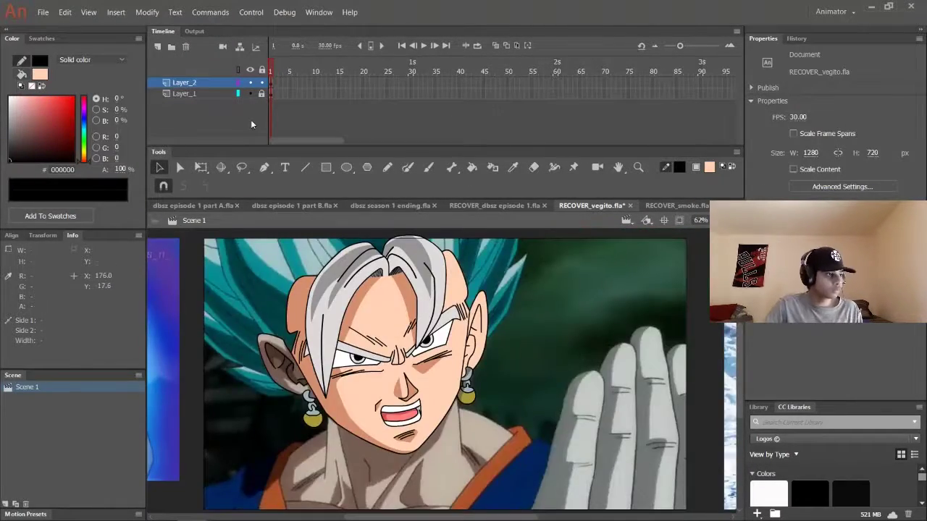
Hide Layer_1, fill the left ear with #FFD2B5, and set the line stroke to red #FF0000.
click(250, 93)
key(n)
click(679, 167)
click(688, 239)
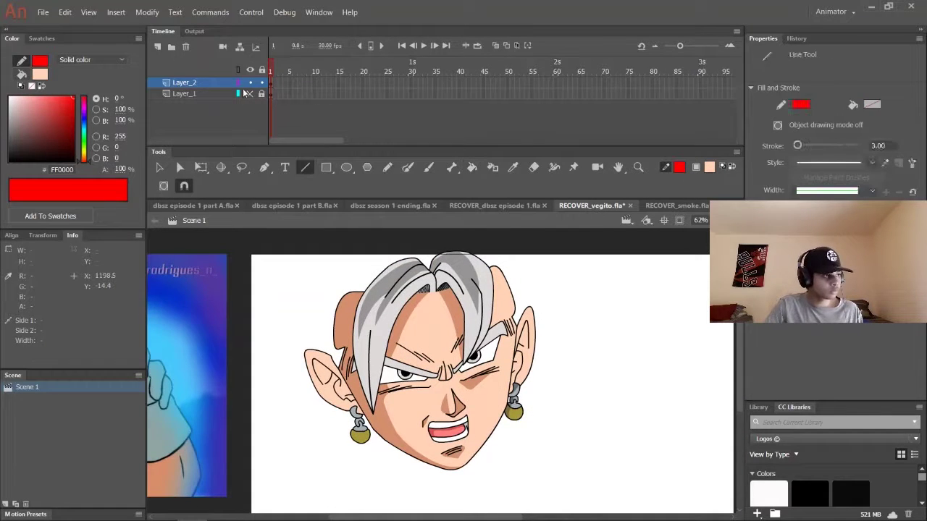
Show Layer_1 and trace red shadow boundary lines across the left earring's rings, cap and ball, curving them to the reference.
click(250, 94)
key(ctrl+equal)
key(ctrl+equal)
key(ctrl+equal)
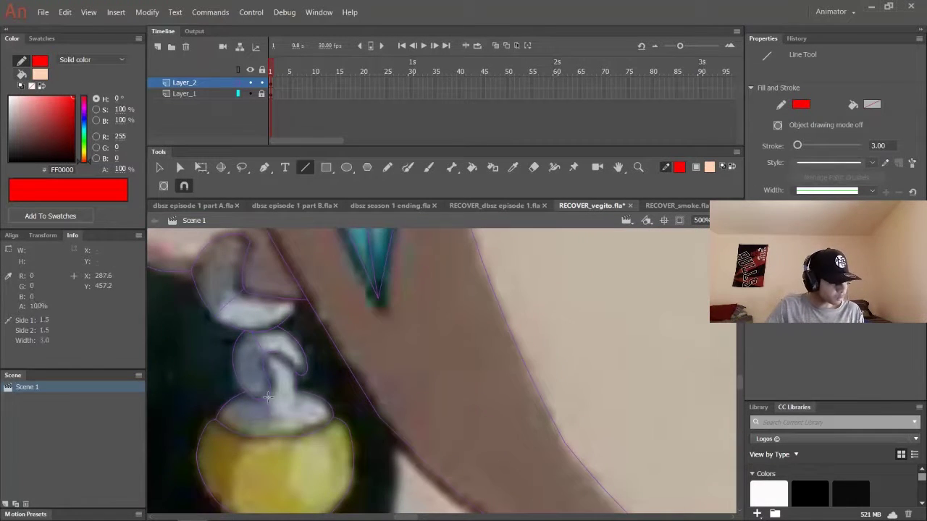
drag(268, 397, 246, 341)
key(v)
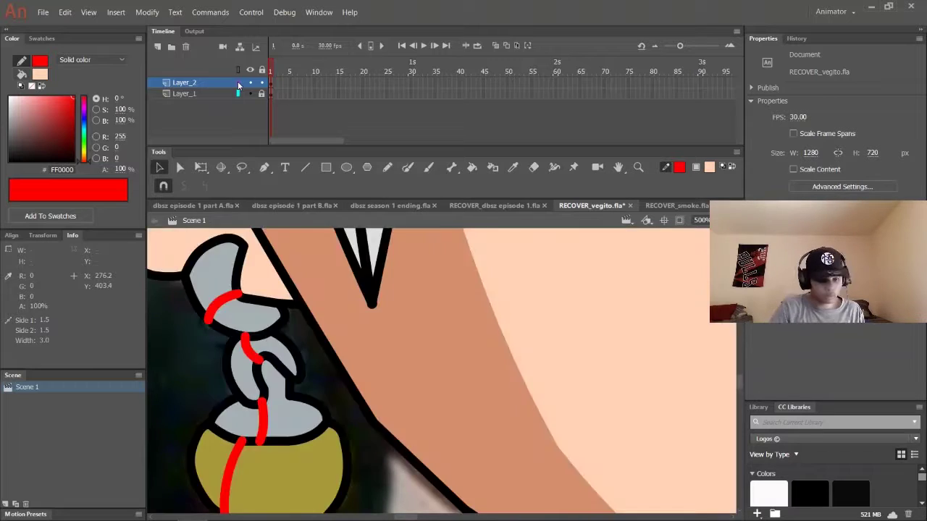
Fill the left earring's shadow areas with #666C73 on the metal parts and #776A3C on the gold ball.
key(ctrl+minus)
key(ctrl+minus)
click(709, 167)
click(467, 162)
click(469, 165)
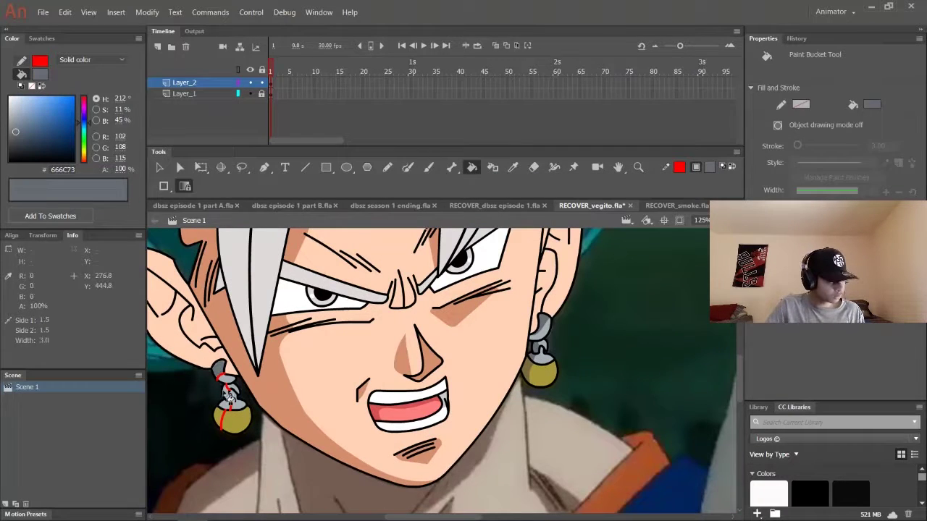
click(695, 166)
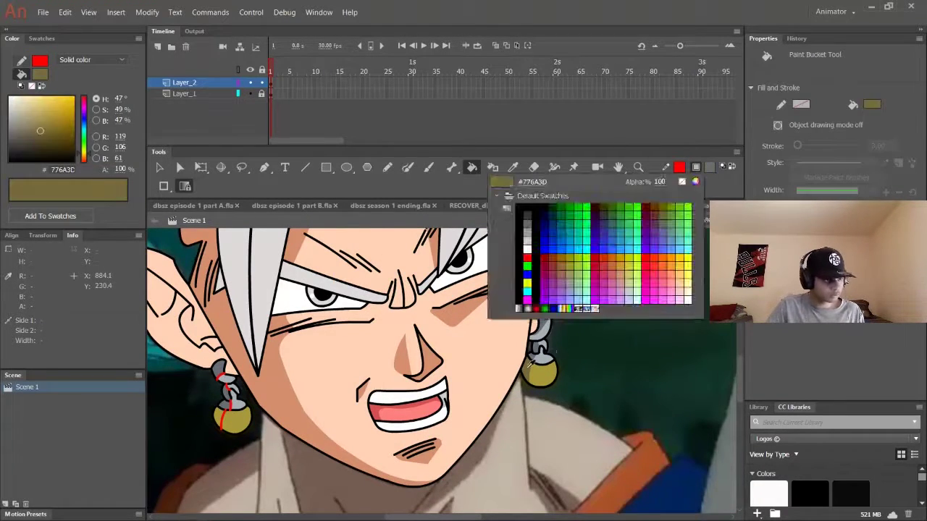
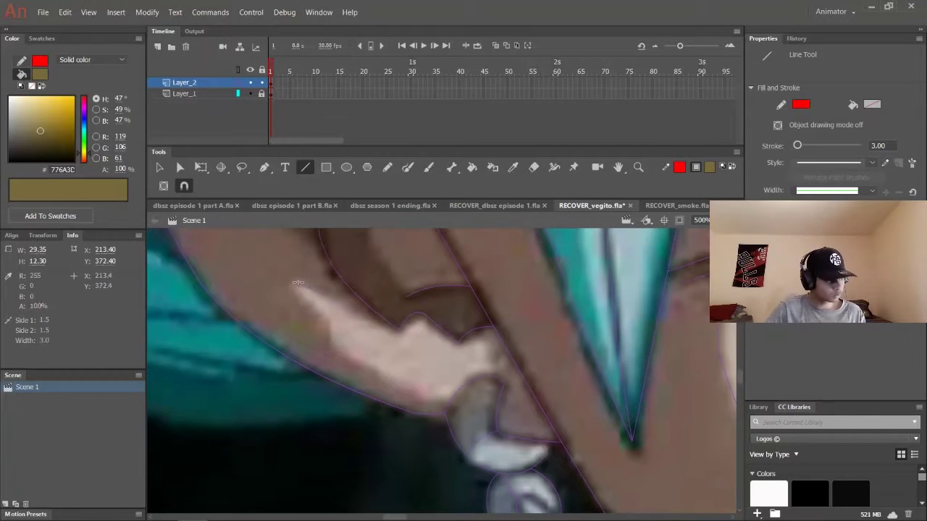
Trace the shadow boundaries on both ears with curved red lines over the reference in outline view.
key(v)
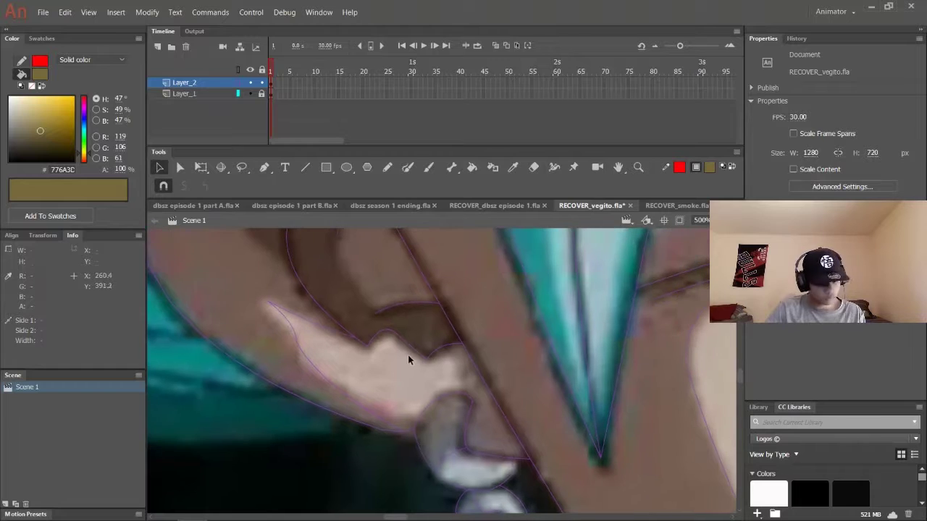
key(n)
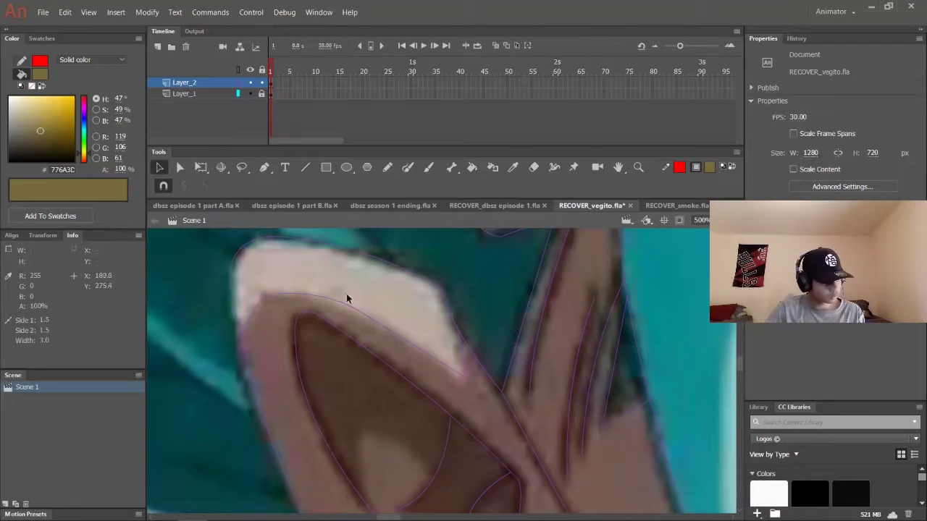
click(304, 167)
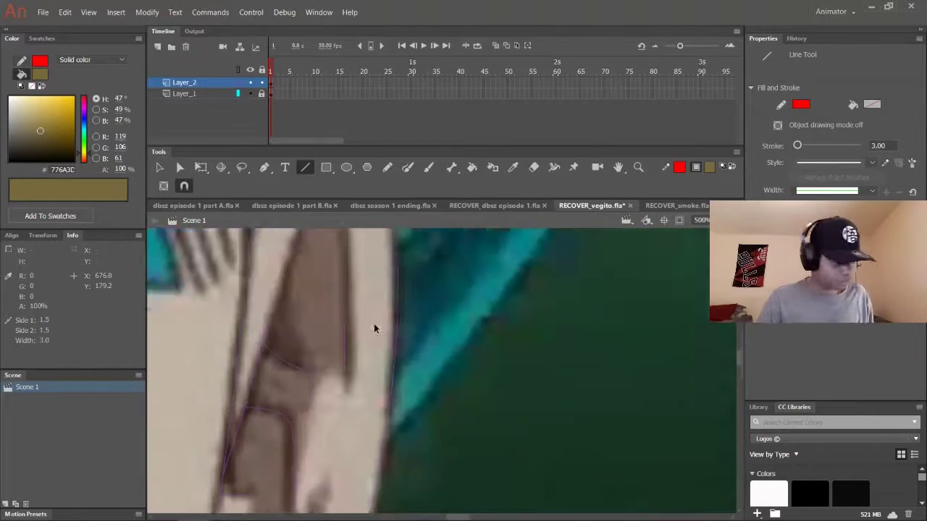
key(v)
key(n)
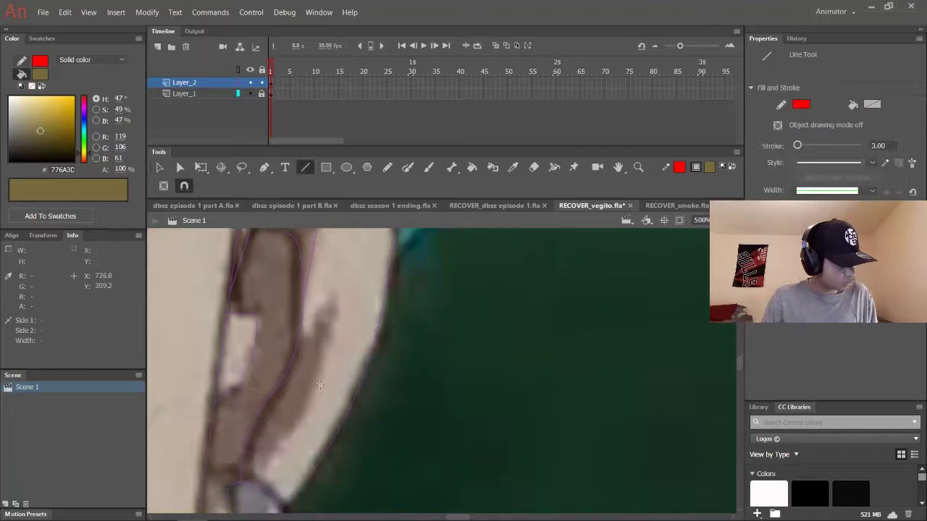
key(v)
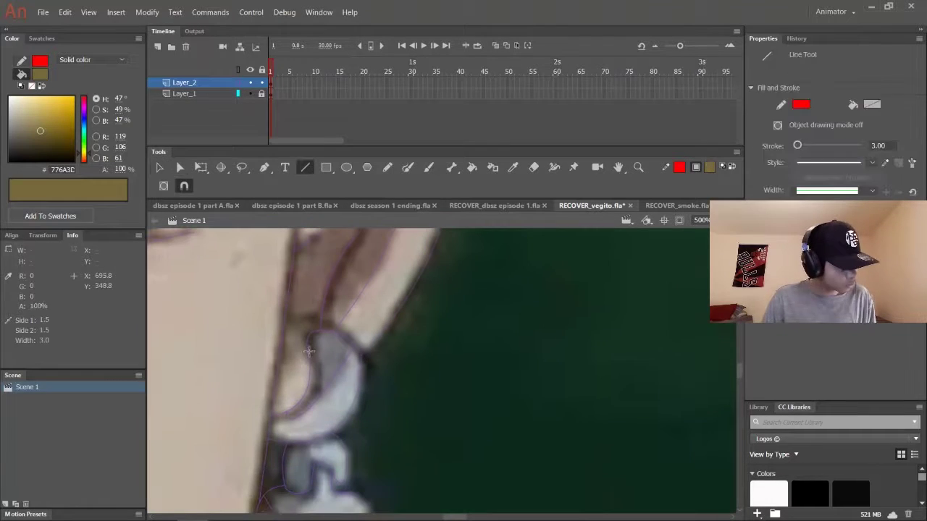
key(v)
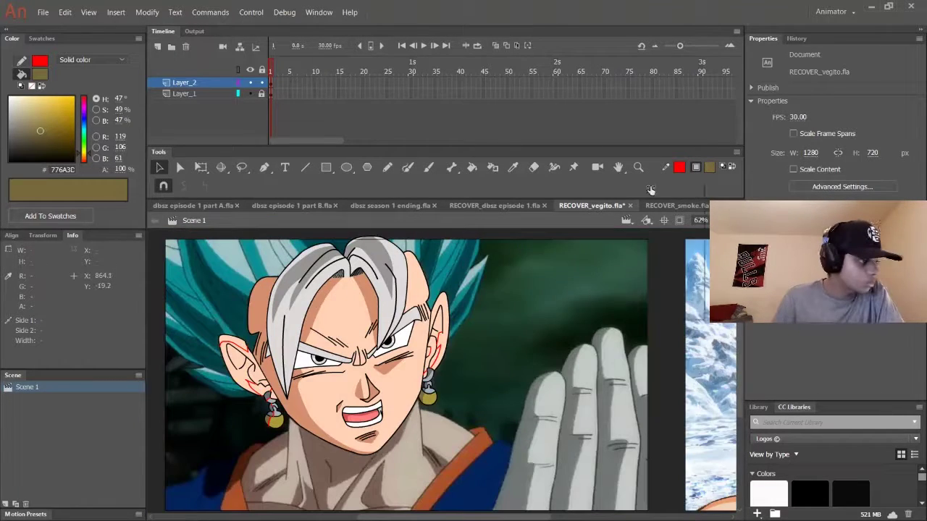
Sample the skin shadow colour #D48F6E and fill the shadow areas of both ears with it.
key(i)
click(245, 384)
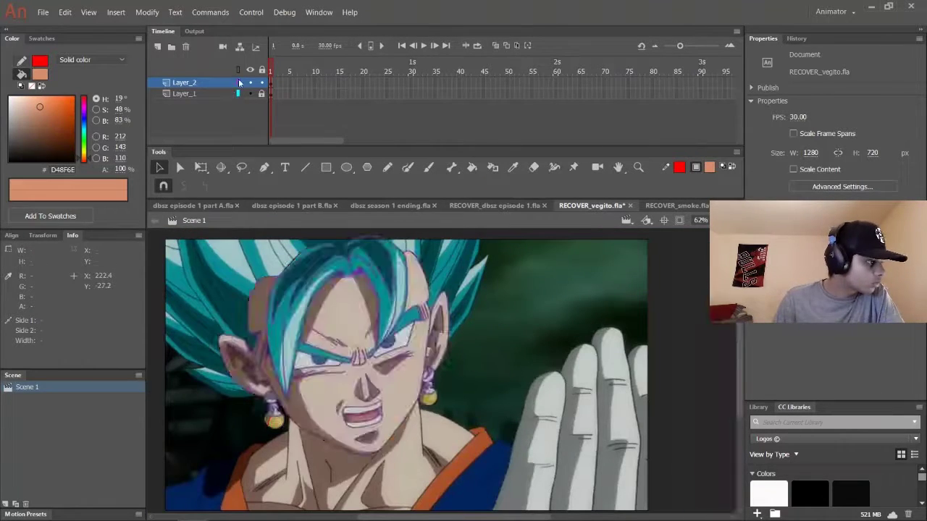
drag(444, 366, 382, 382)
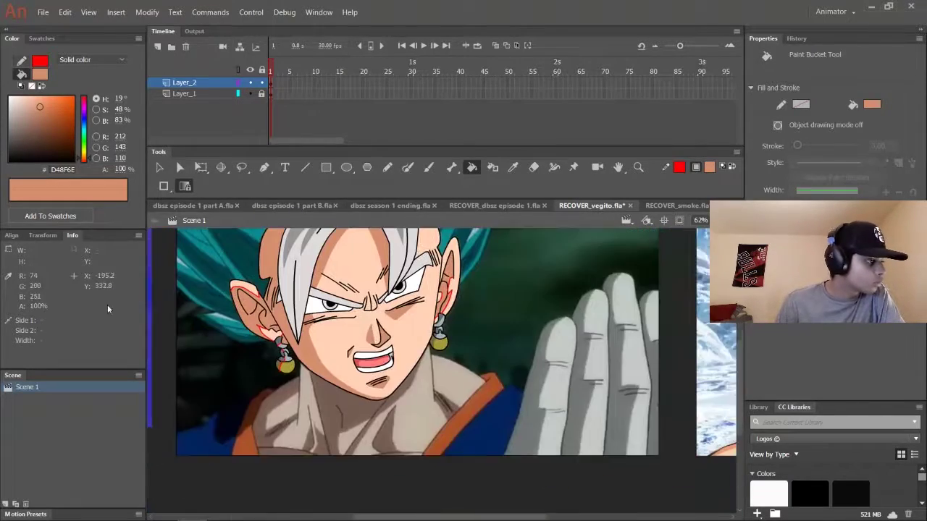
Connect the red shadow guide lines with freehand pencil scribbles across the face and ears, and delete all the red lines together.
key(y)
mouse_move(382, 381)
mouse_down()
mouse_move(176, 305)
mouse_move(565, 362)
mouse_up()
drag(329, 322, 560, 318)
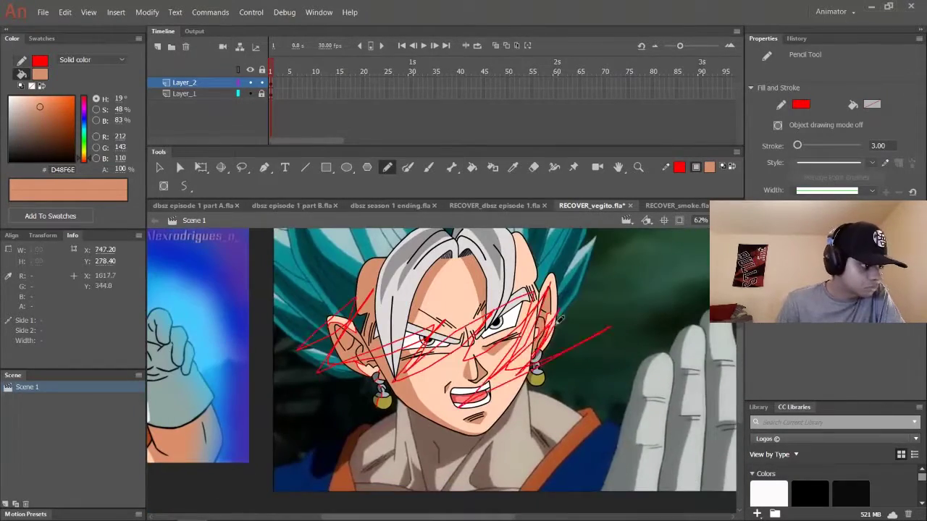
key(ctrl+a)
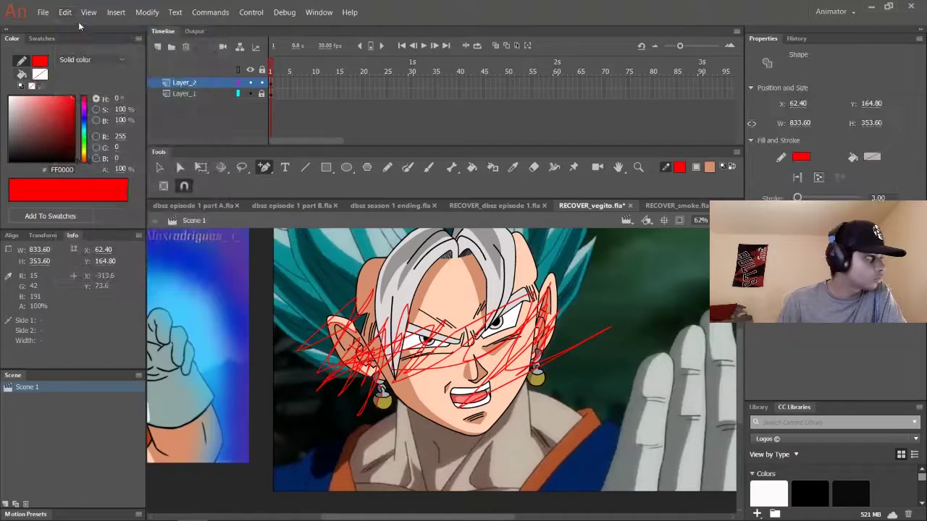
key(Delete)
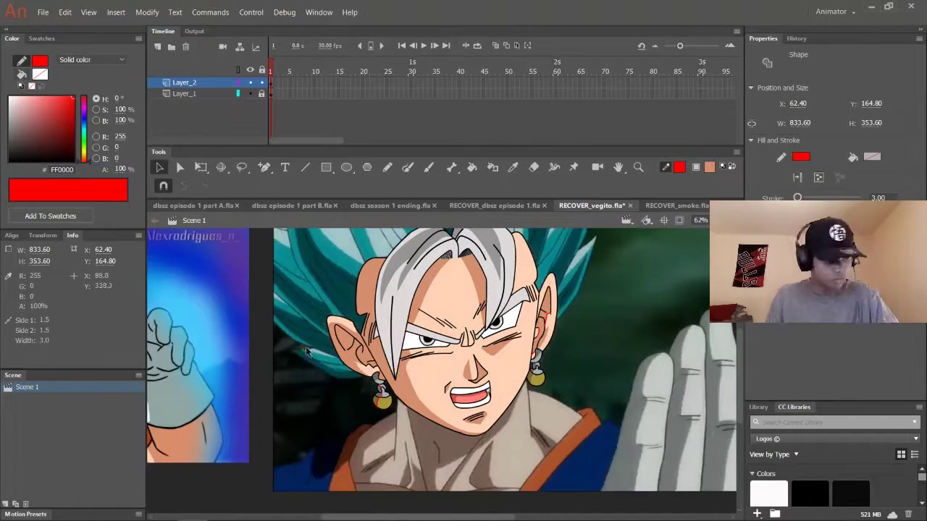
key(y)
key(v)
key(ctrl+z)
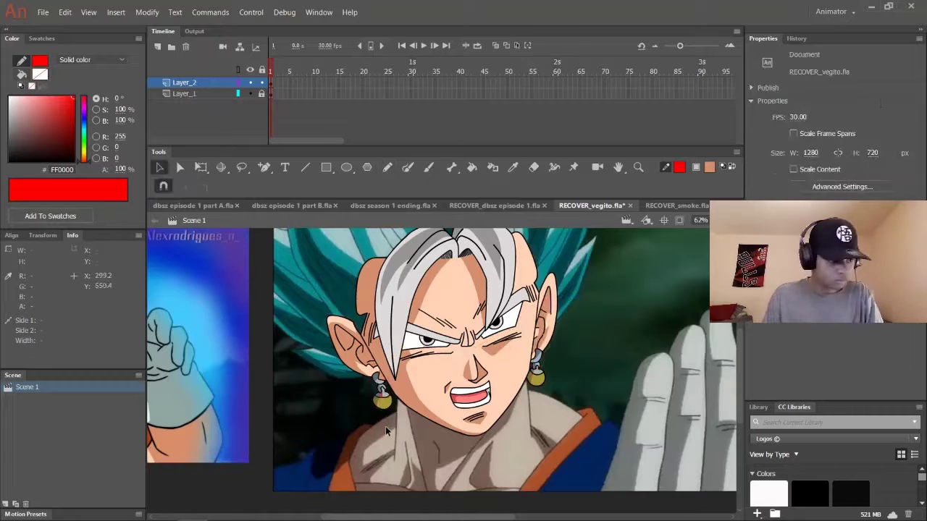
click(250, 93)
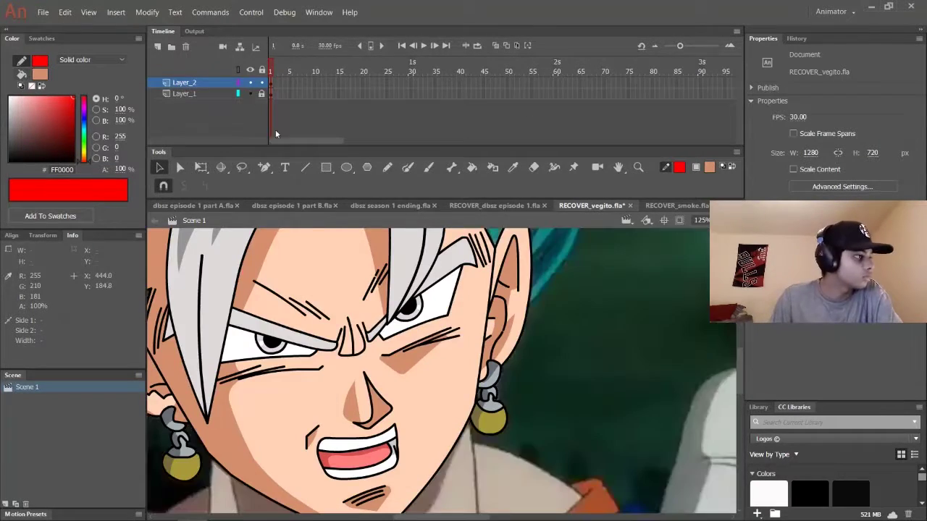
Set the line stroke to black #000000 and trace the neck's left edge and the bare shoulder slope beside it over the reference.
key(n)
click(679, 167)
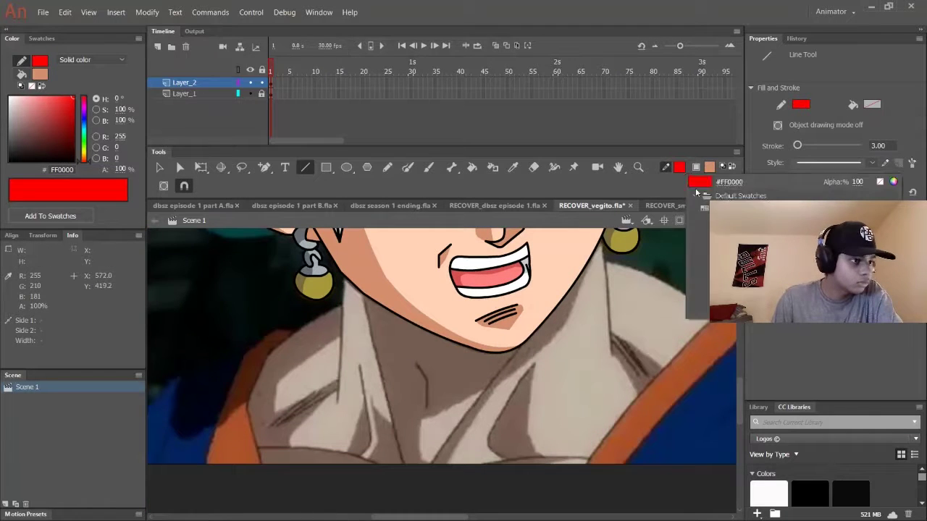
click(340, 274)
key(v)
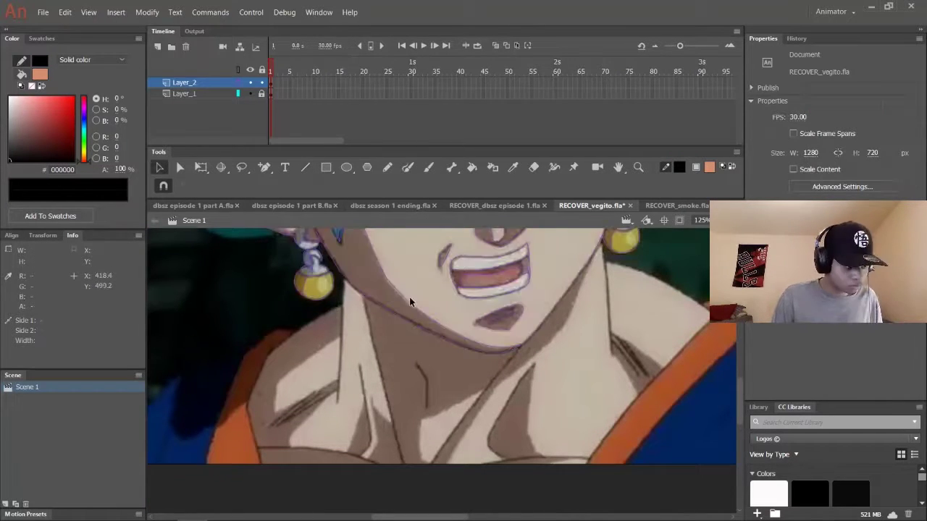
scroll(409, 296, up, 4)
key(n)
scroll(427, 255, down, 4)
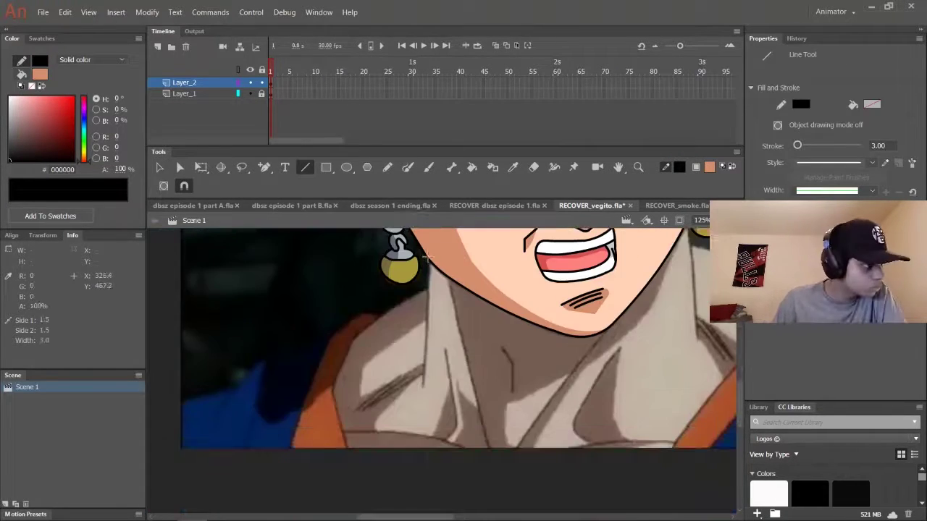
key(v)
scroll(434, 347, up, 3)
key(n)
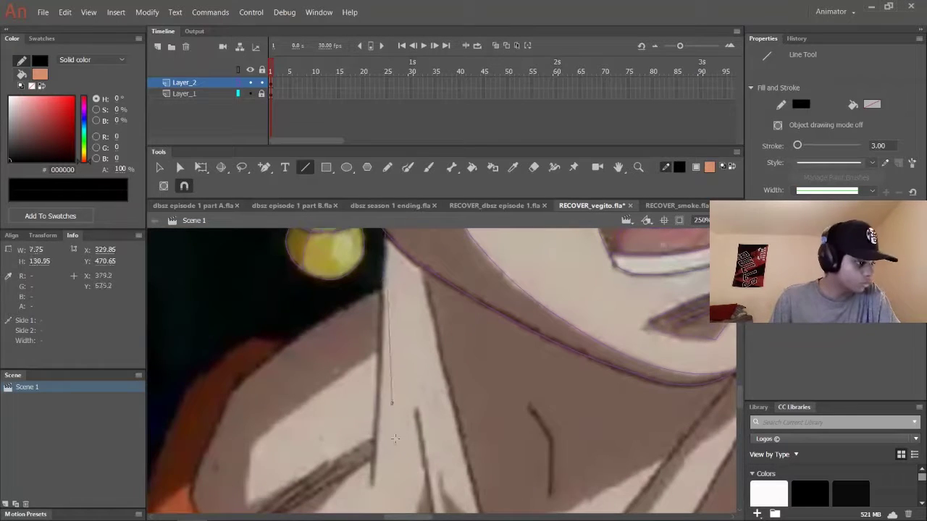
key(v)
key(n)
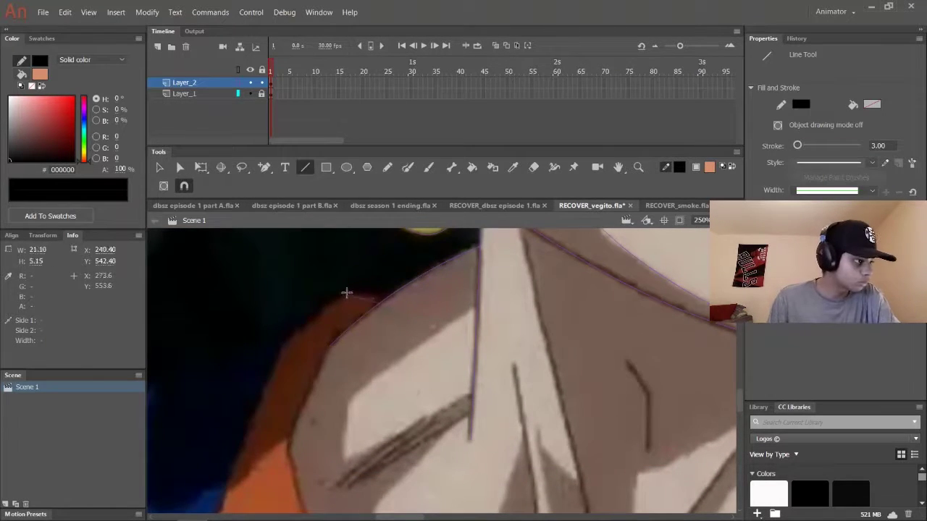
Trace the left orange collar and the blue shoulder out to the canvas edge, curve the lines, and hide Layer_1.
drag(348, 292, 503, 263)
drag(322, 346, 335, 351)
key(v)
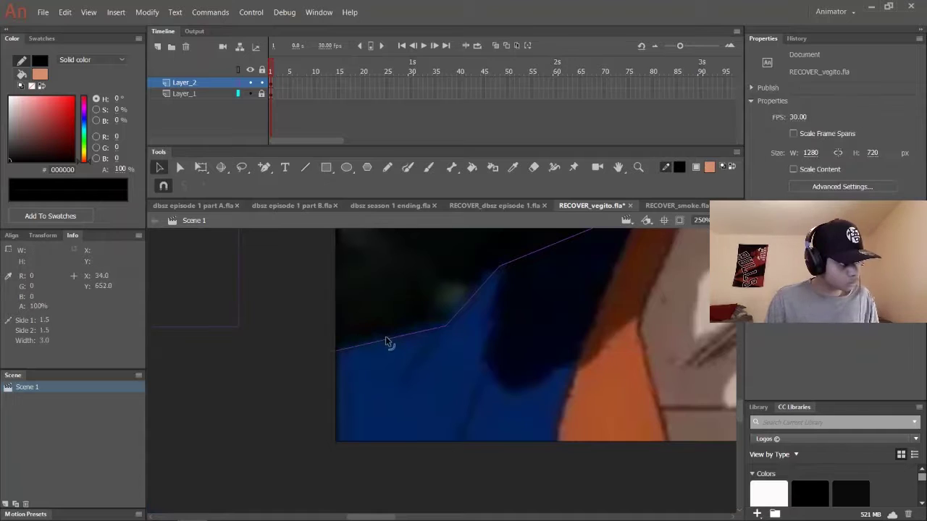
scroll(492, 325, up, 2)
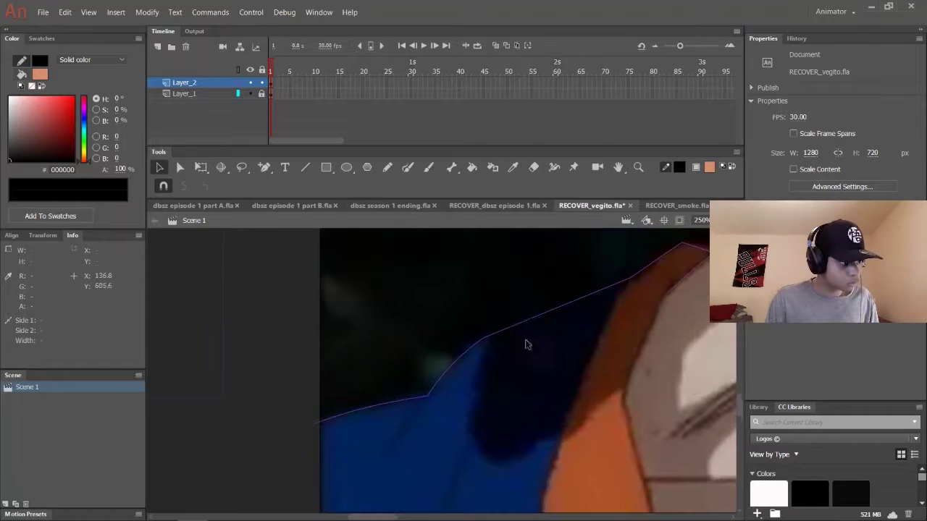
key(ctrl+minus)
key(ctrl+minus)
click(249, 94)
Show Layer_1 again and trace the neck's right edge and the bare shoulder slope beside it with curved black lines.
key(ctrl+equal)
key(n)
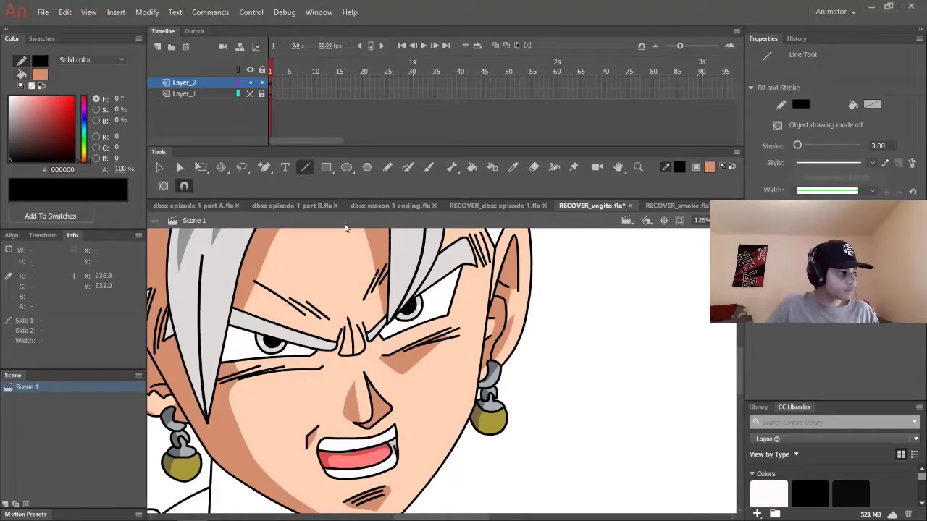
click(249, 93)
scroll(435, 362, down, 2)
key(ctrl+equal)
drag(391, 239, 411, 482)
key(v)
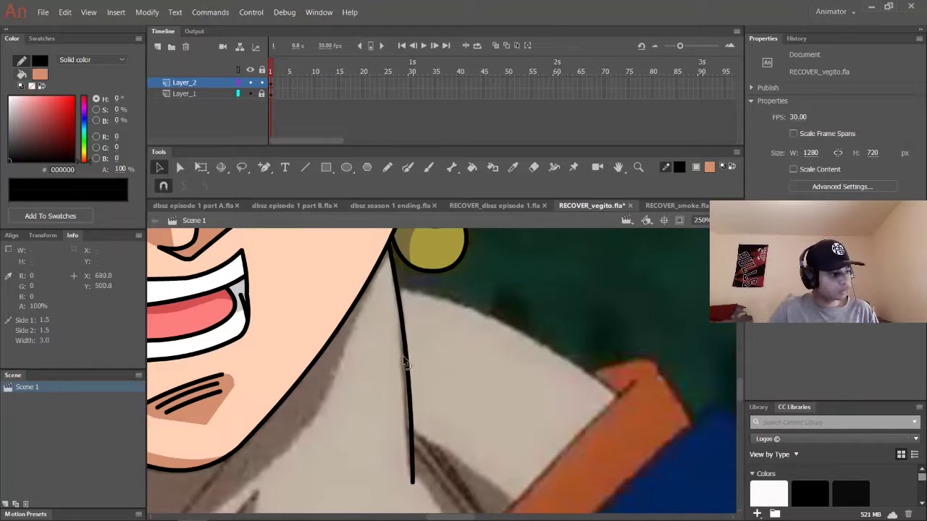
key(n)
key(v)
mouse_move(507, 341)
mouse_down()
mouse_move(507, 320)
mouse_move(560, 340)
mouse_up()
Outline the right orange collar's tip and the top of the blue shoulder up to the raised hand with straight lines.
key(n)
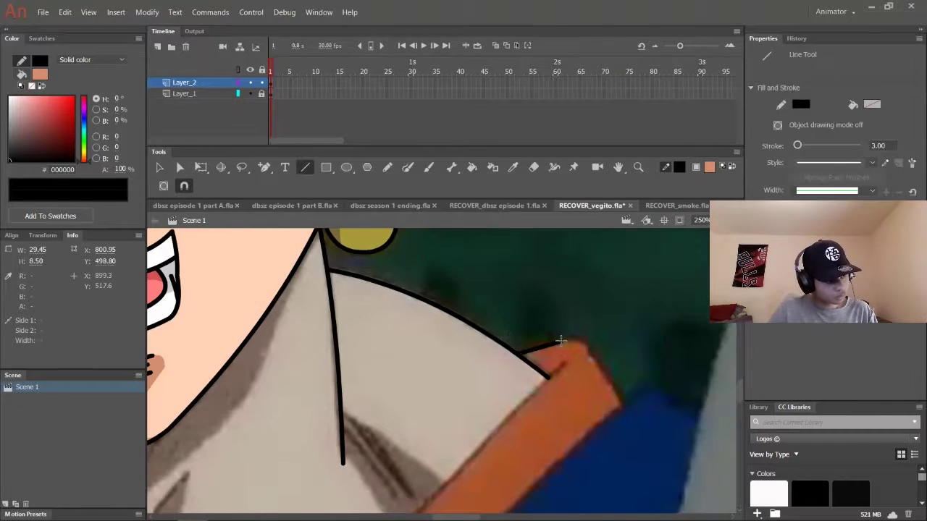
drag(554, 397, 569, 379)
mouse_move(569, 379)
mouse_down()
mouse_move(601, 397)
mouse_move(401, 462)
mouse_up()
Trace the raised hand's first finger along its outer edge and tip, and bend the finger, collar and shoulder lines to the reference.
scroll(432, 352, up, 3)
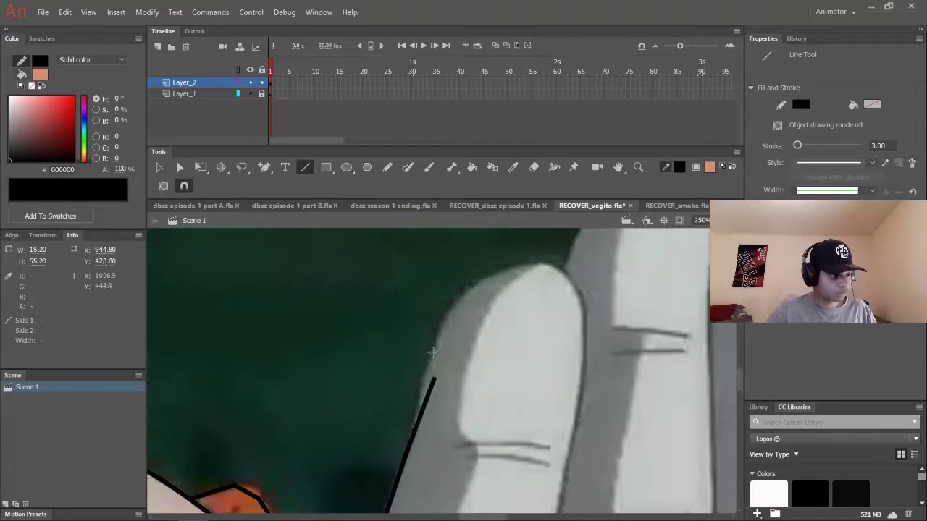
scroll(585, 299, up, 3)
key(v)
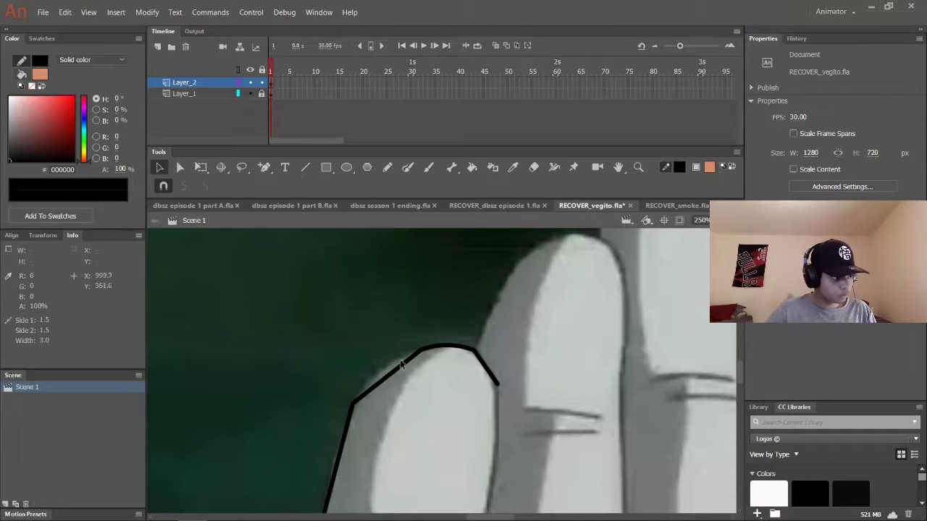
scroll(386, 384, down, 3)
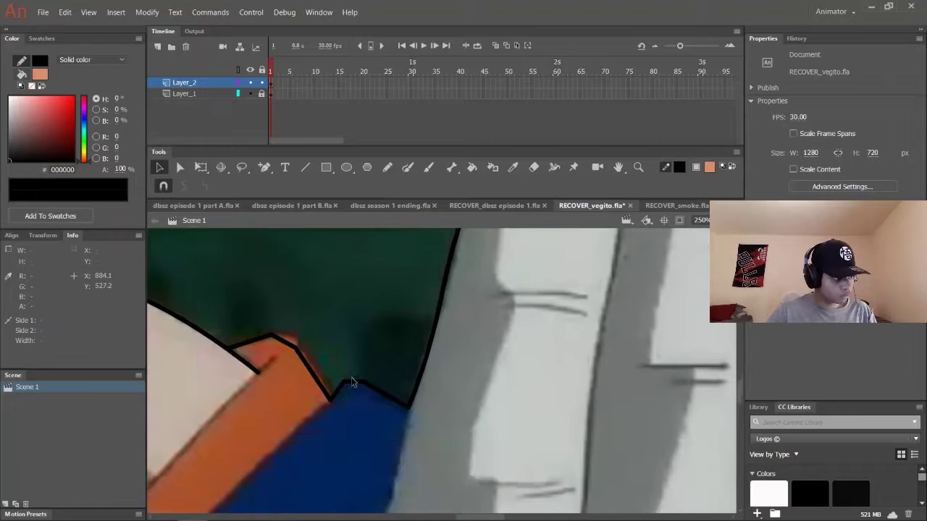
scroll(302, 355, down, 3)
Trace the second finger's outer edge and tip with straight lines and bend them into a rounded contour.
key(n)
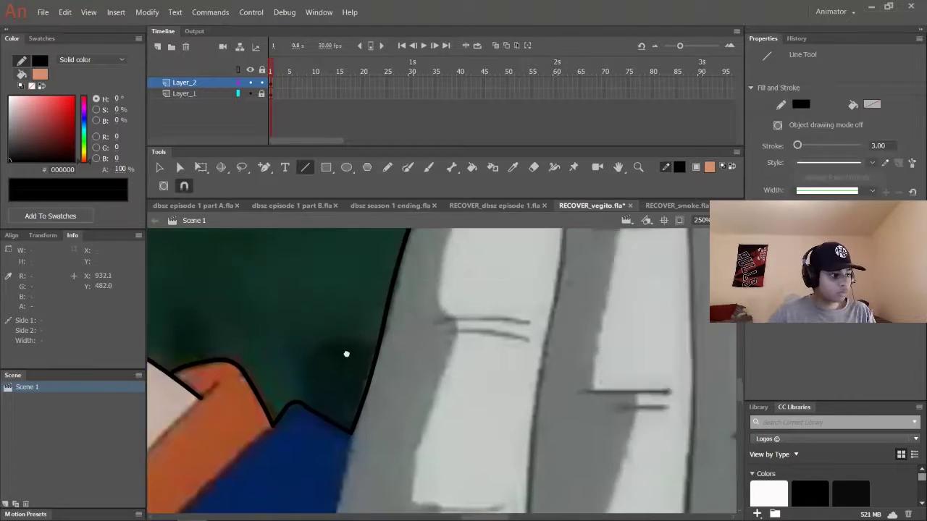
scroll(345, 354, down, 3)
key(ctrl+3)
scroll(289, 351, up, 8)
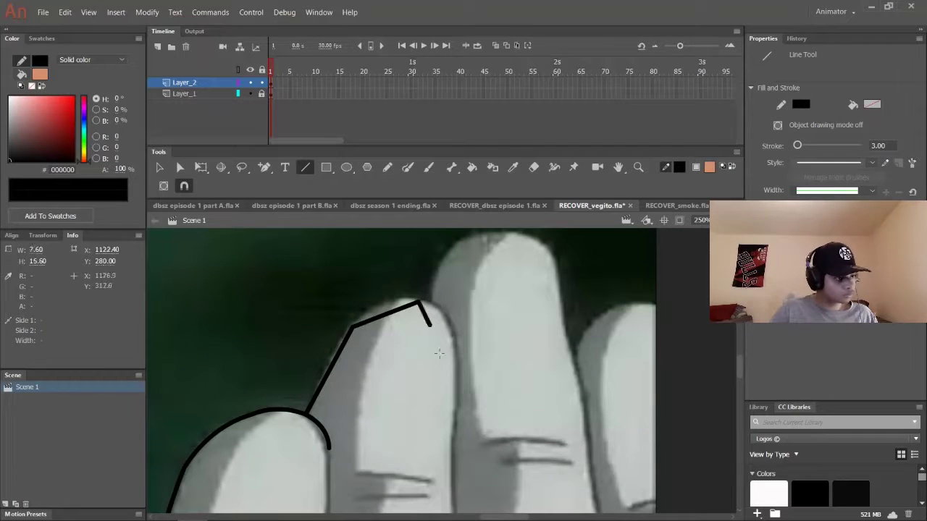
drag(439, 354, 459, 358)
key(v)
Trace the third finger's tip from the second finger's contour and bend the lines into a rounded outline.
key(n)
scroll(447, 318, up, 3)
drag(382, 398, 398, 352)
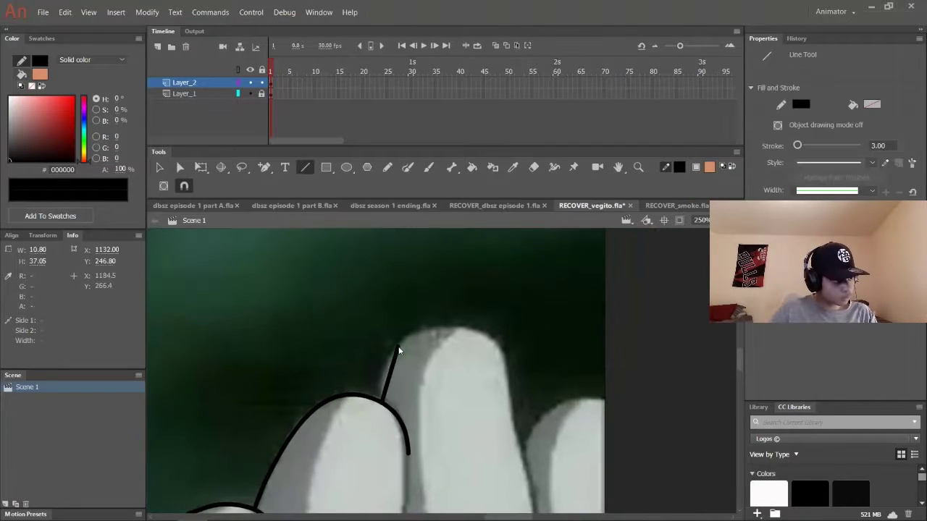
key(v)
drag(474, 343, 470, 335)
key(n)
scroll(376, 333, down, 3)
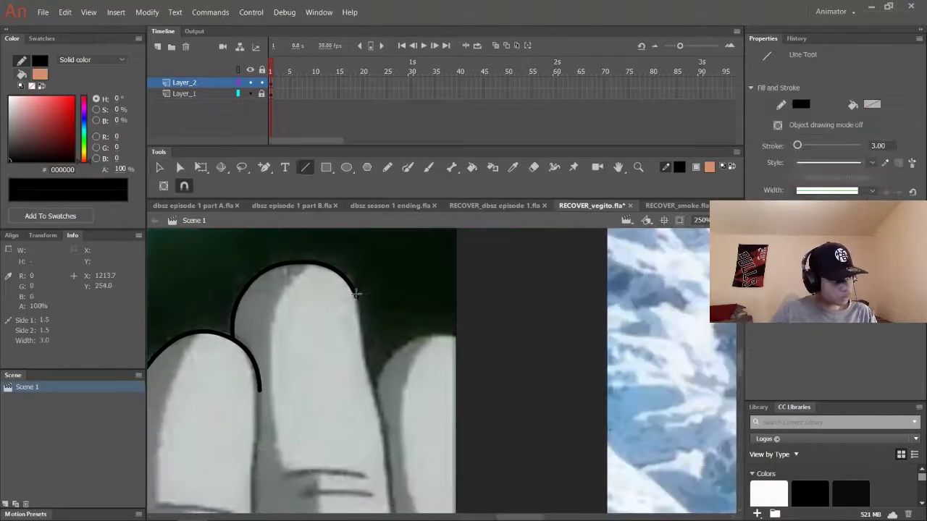
Trace the third finger's outer edge down to the fourth finger, outline the fourth fingertip past the image border, and bend both lines.
drag(371, 381, 464, 336)
key(v)
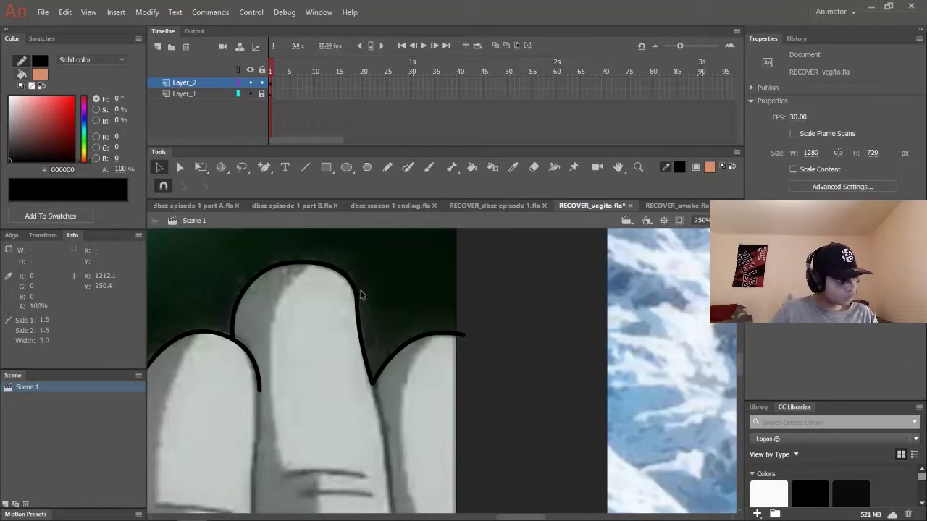
scroll(362, 295, down, 3)
scroll(325, 398, up, 3)
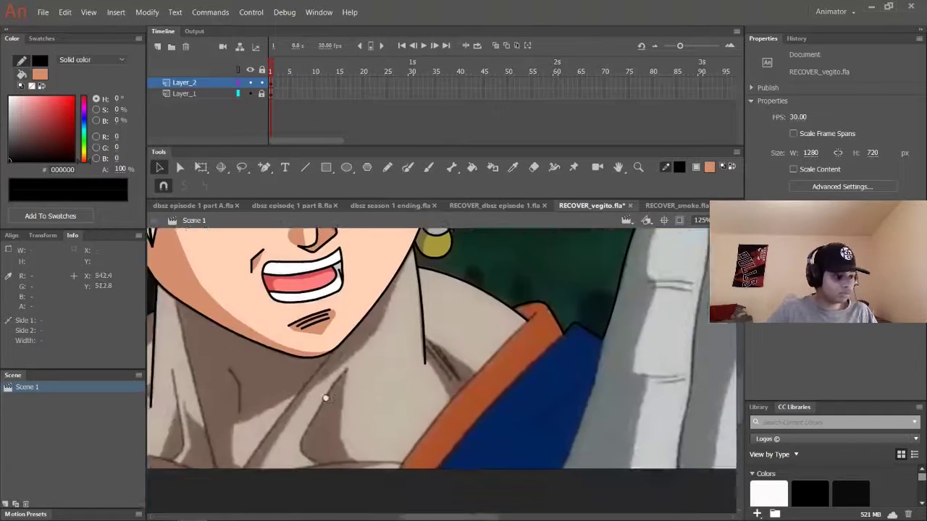
Trace the first finger's inner edge from its tip past the image's lower border and bend it to the reference.
key(n)
scroll(325, 398, right, 5)
scroll(352, 444, down, 2)
scroll(356, 441, up, 2)
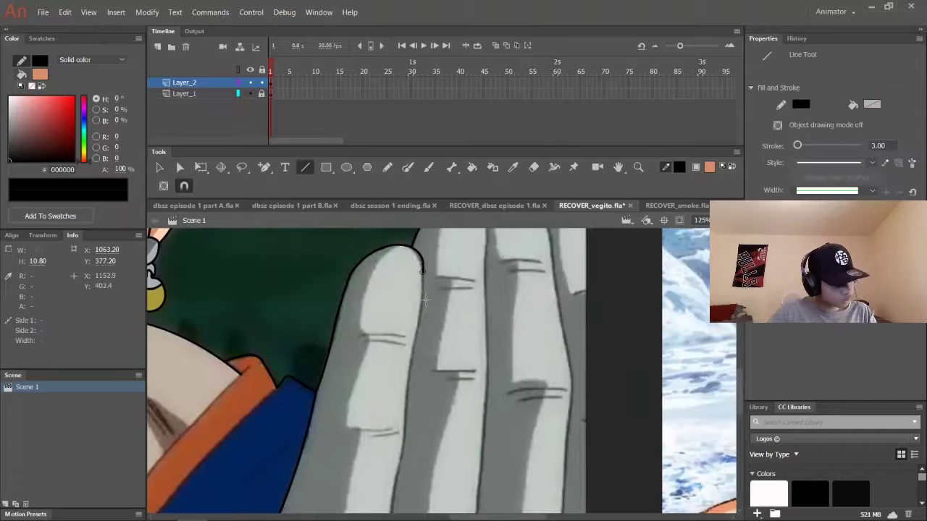
drag(399, 439, 400, 441)
scroll(368, 364, down, 3)
scroll(369, 364, right, 1)
key(v)
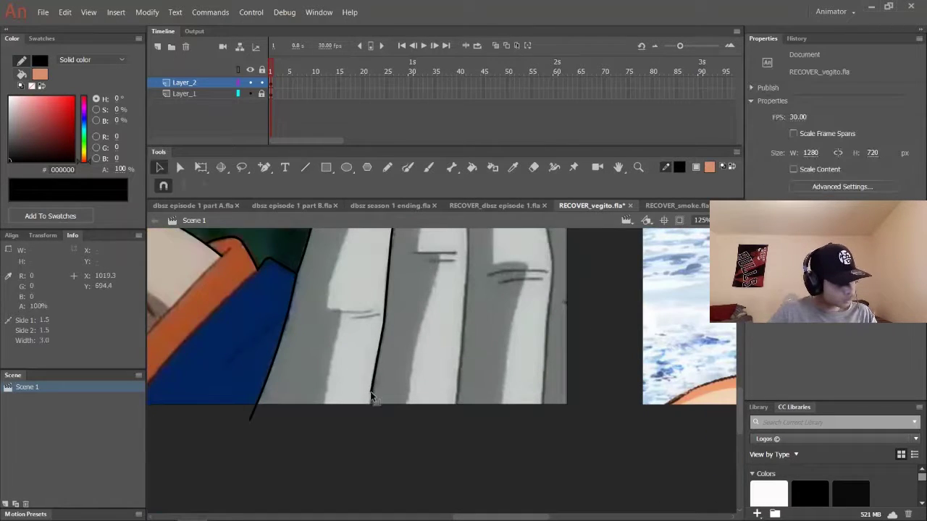
scroll(385, 308, up, 3)
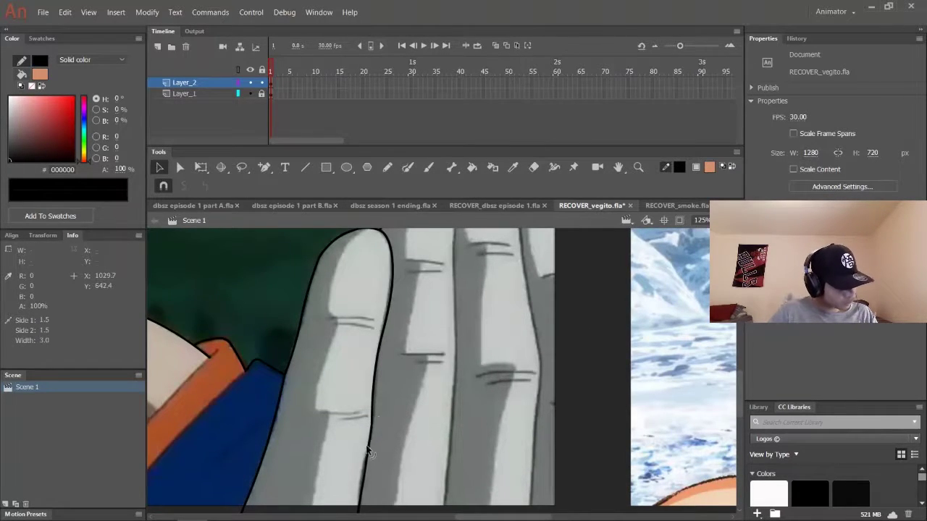
Check the line art with Layer_1 hidden, and show the reference layer again.
click(250, 94)
key(ctrl+minus)
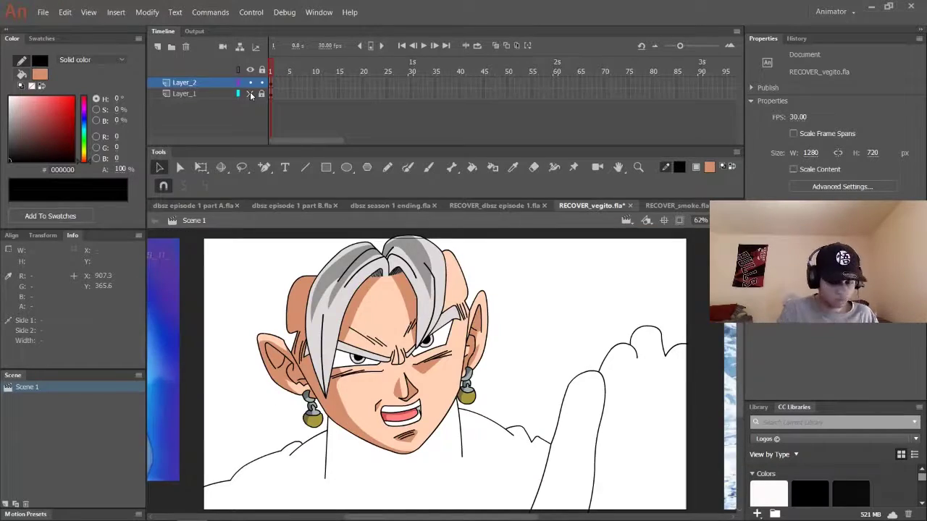
scroll(418, 306, up, 3)
scroll(385, 391, down, 3)
click(250, 93)
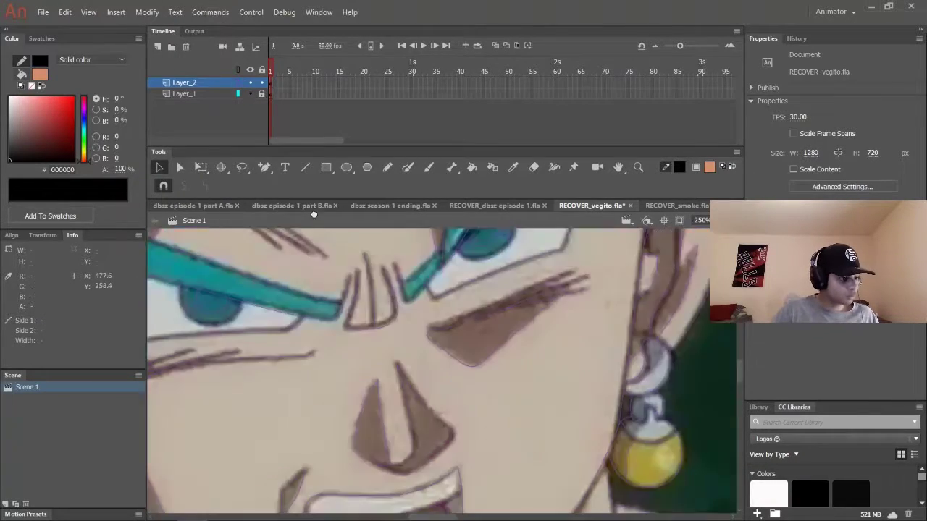
Sample the dark grey hair shadow colour 969594 as the fill.
scroll(435, 424, up, 3)
scroll(467, 331, down, 3)
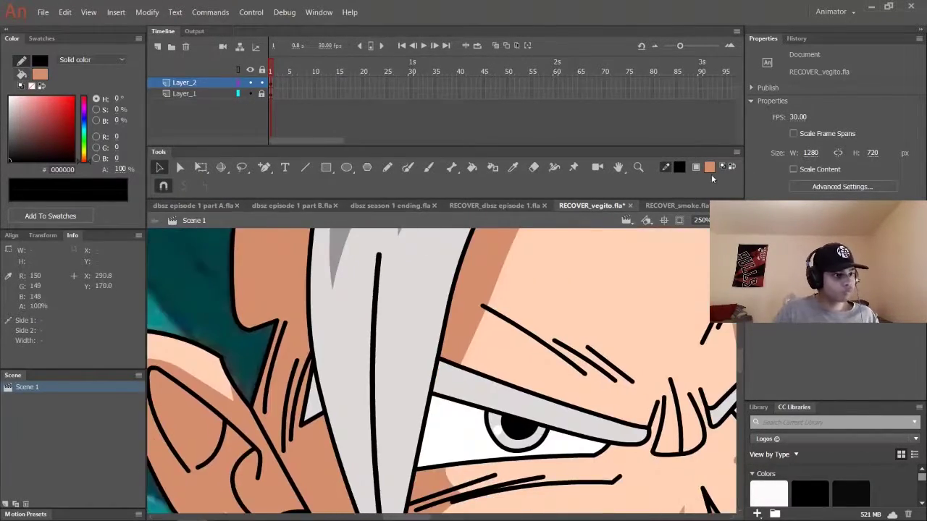
key(i)
click(327, 373)
scroll(327, 373, down, 3)
scroll(328, 372, up, 2)
Trace the second finger's inner edge from its tip past the image's lower border and bend it to the reference.
key(n)
scroll(328, 373, up, 2)
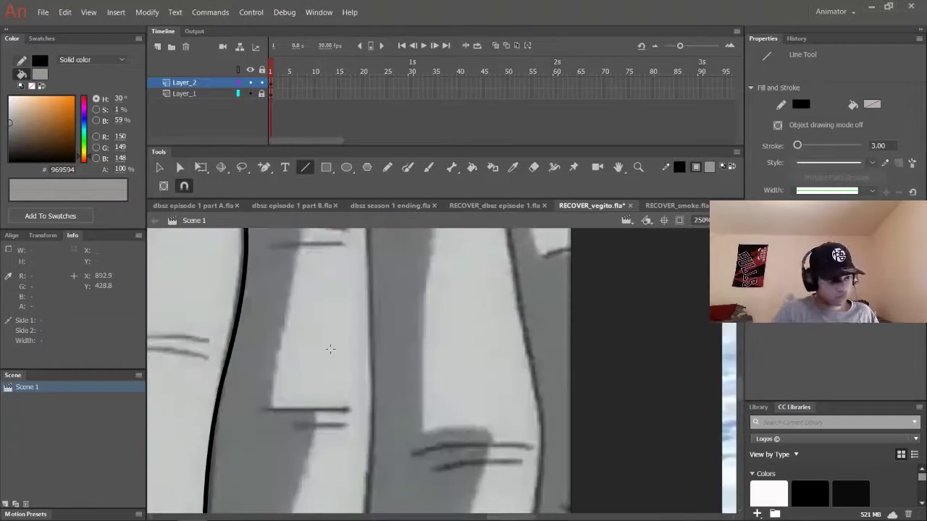
scroll(327, 347, down, 1)
scroll(331, 352, up, 1)
scroll(375, 328, down, 5)
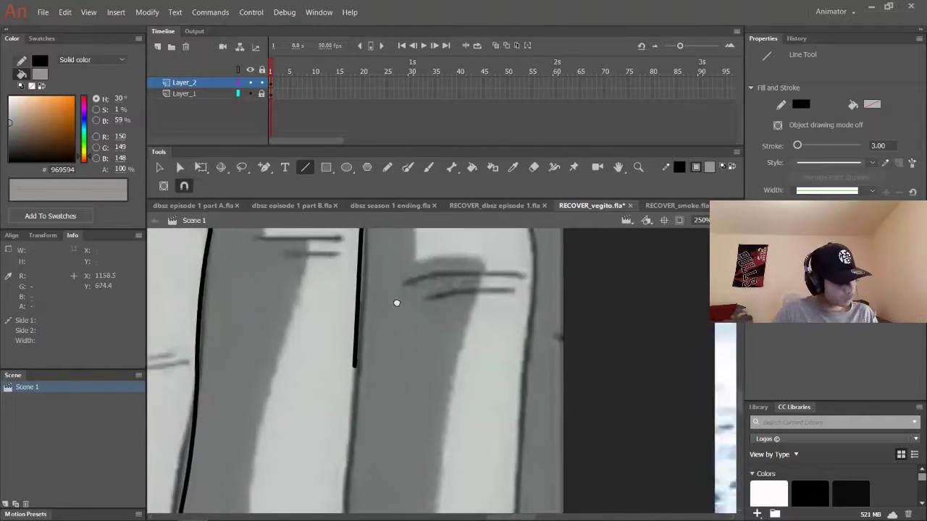
key(v)
scroll(418, 428, up, 3)
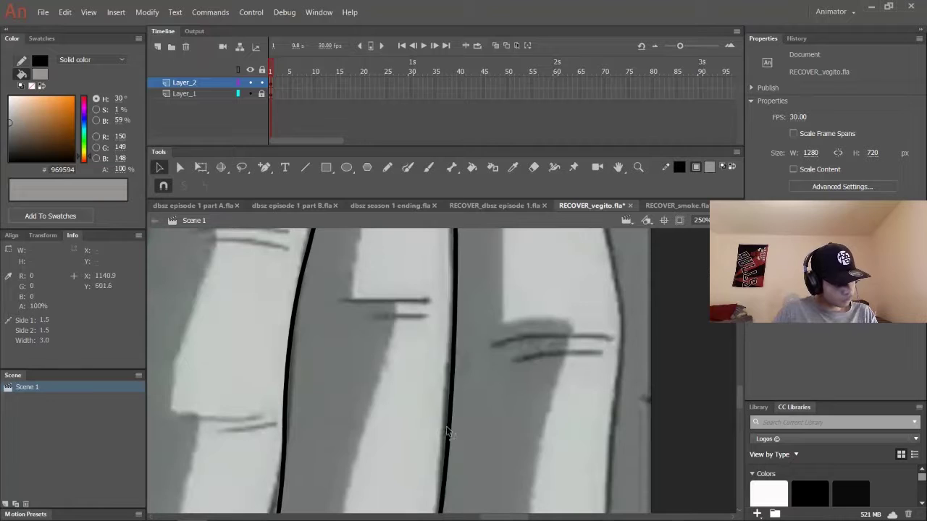
scroll(448, 433, up, 2)
scroll(432, 396, down, 5)
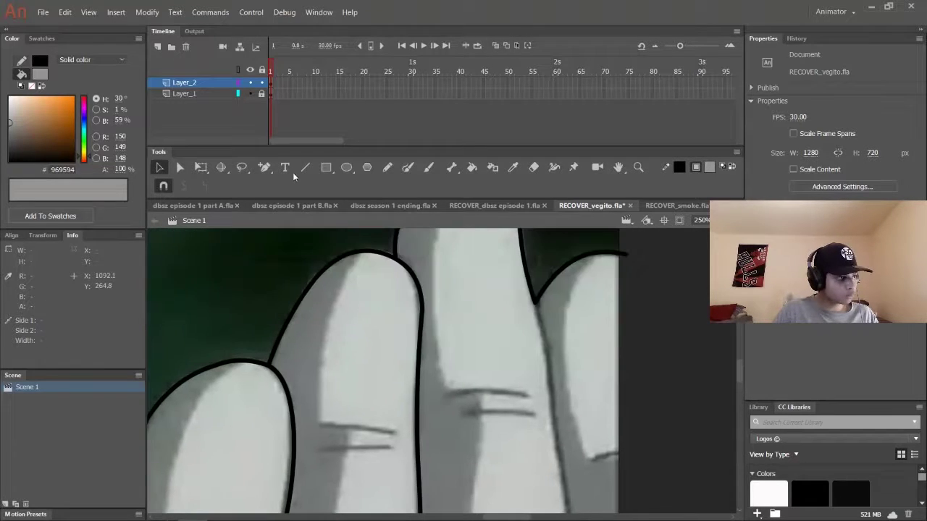
Trace the third finger's right edge down past the image's lower border and bend it around the knuckle.
key(n)
scroll(395, 432, up, 2)
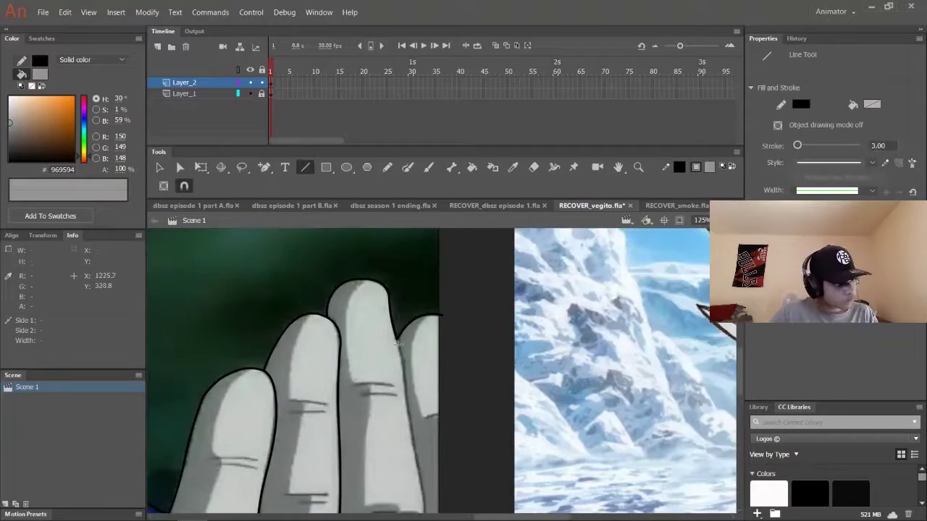
scroll(379, 376, down, 3)
key(v)
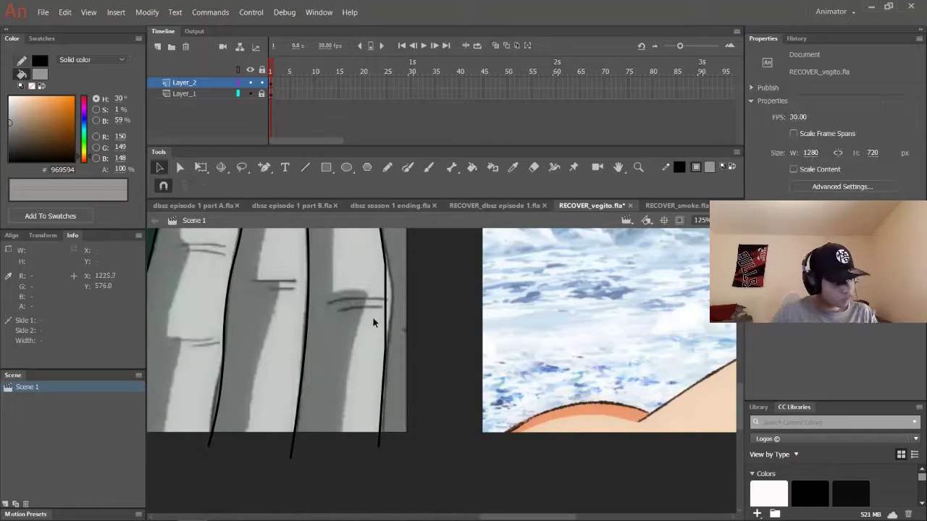
scroll(384, 432, up, 1)
scroll(297, 382, up, 2)
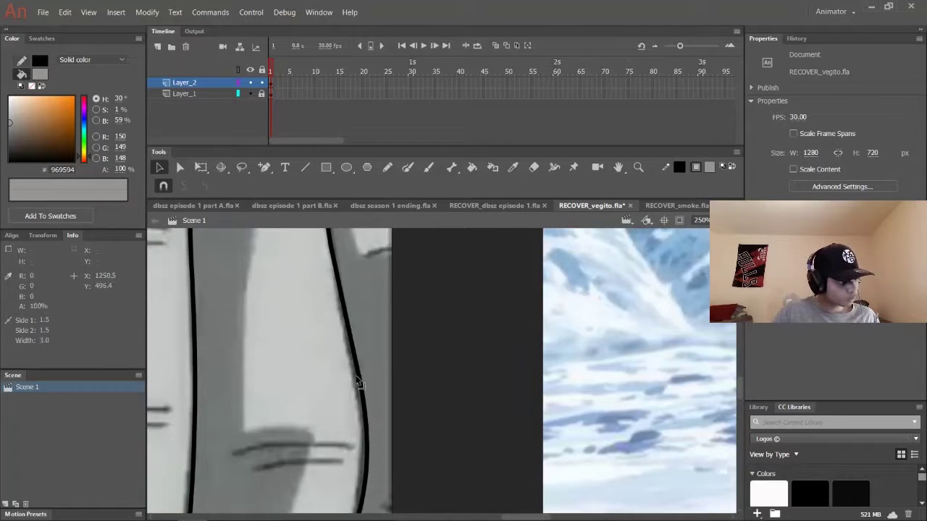
scroll(357, 384, down, 1)
scroll(321, 388, up, 1)
scroll(313, 370, down, 4)
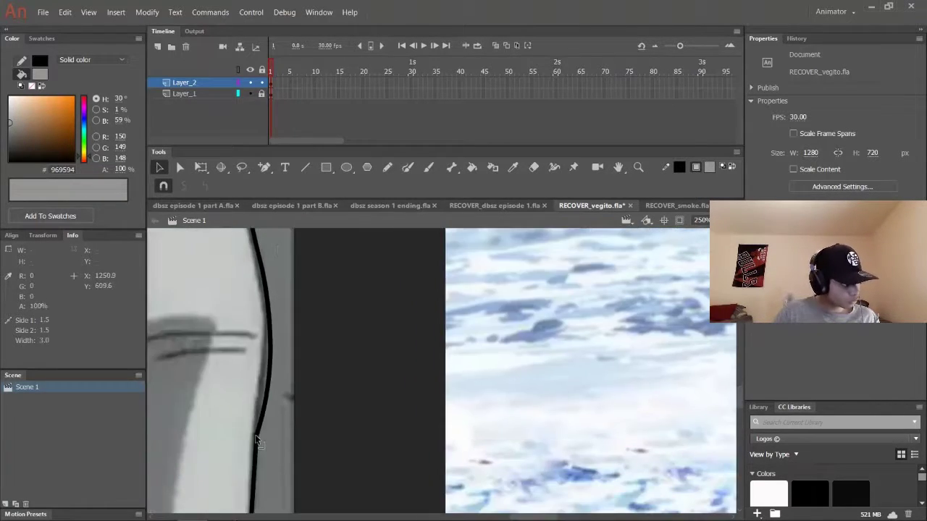
scroll(264, 397, down, 3)
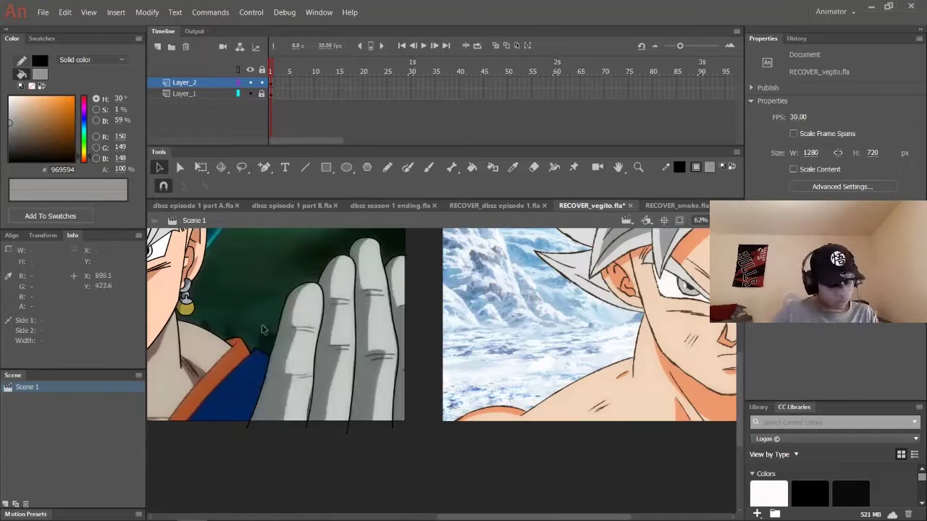
Close the hand outline below the image with straight lines and fill the glove with E7F5F6.
key(n)
scroll(405, 435, left, 5)
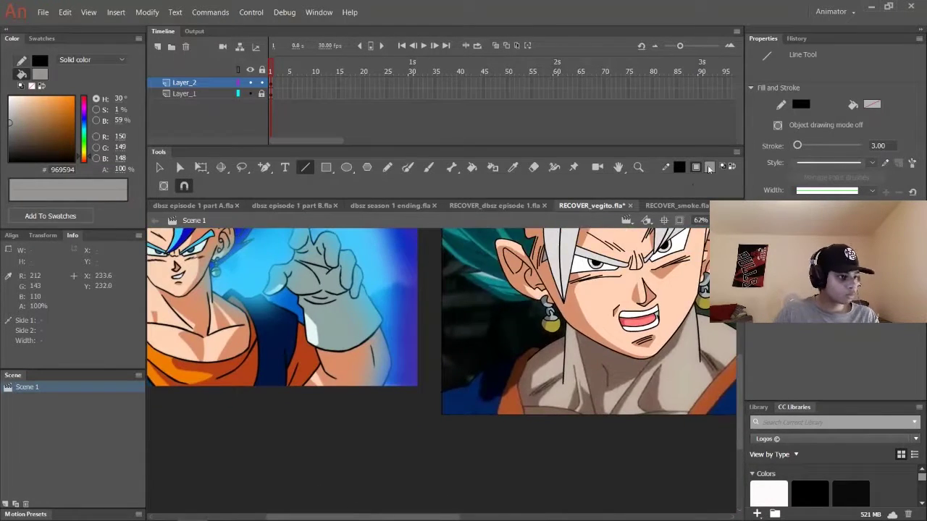
key(k)
scroll(478, 423, right, 5)
click(478, 424)
Trace the left orange collar's inner edge down past the image's lower border.
key(n)
scroll(478, 424, left, 3)
scroll(503, 347, up, 4)
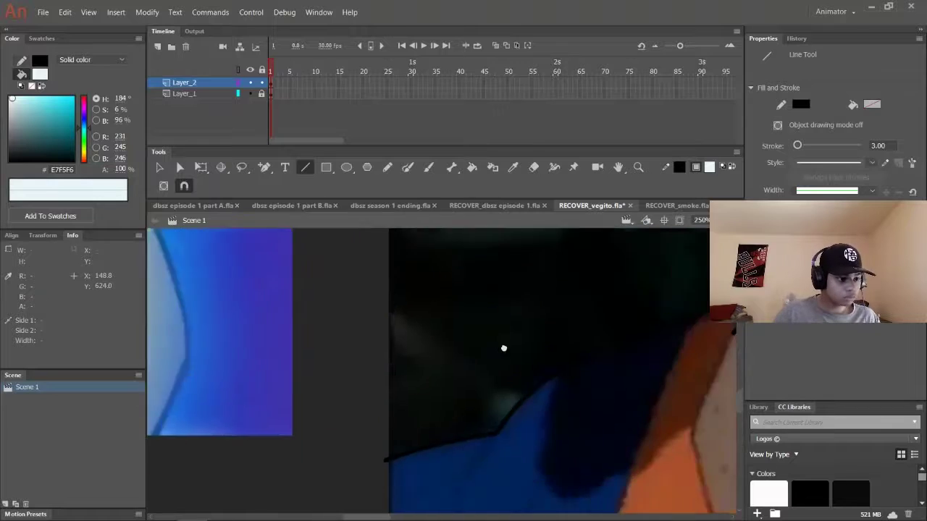
scroll(502, 348, up, 3)
scroll(282, 364, down, 2)
drag(259, 312, 293, 438)
scroll(263, 384, up, 1)
scroll(262, 384, right, 1)
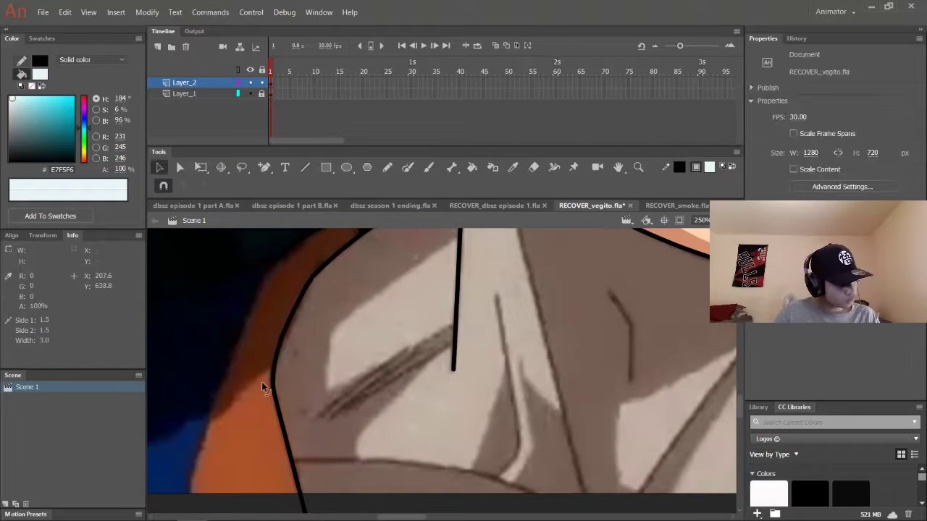
Draw the left neckline from the collar's inner edge and curve it past the image's lower border, checking it with Layer_1 hidden.
drag(546, 465, 527, 447)
drag(442, 409, 444, 412)
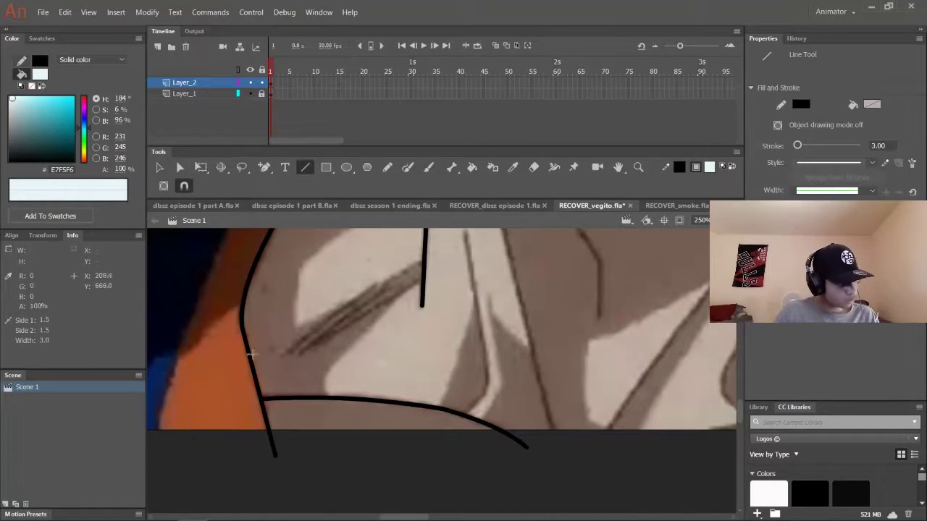
key(v)
scroll(405, 304, down, 3)
scroll(405, 304, up, 2)
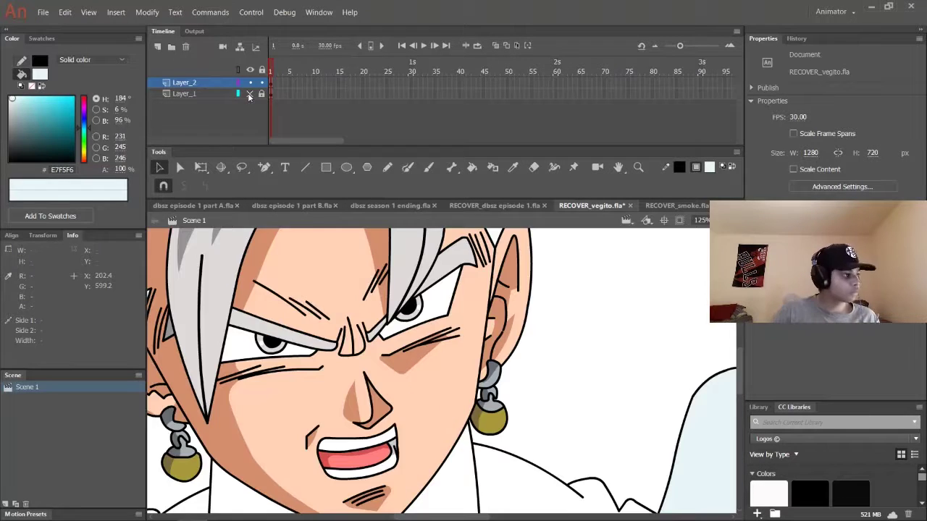
Trace the right orange collar's inner edge from its tip past the image's lower border and bend it to the reference.
scroll(408, 272, down, 2)
key(n)
scroll(463, 290, up, 2)
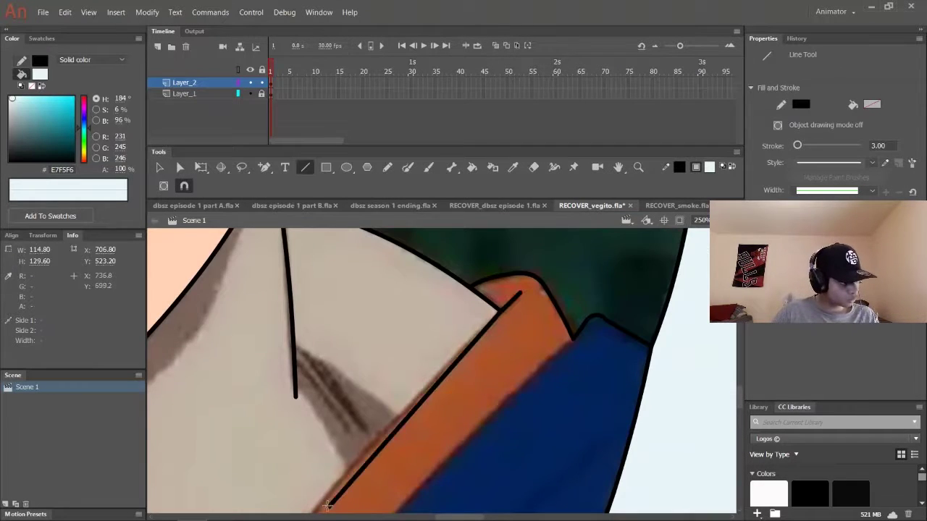
scroll(404, 455, down, 3)
key(v)
scroll(458, 382, up, 1)
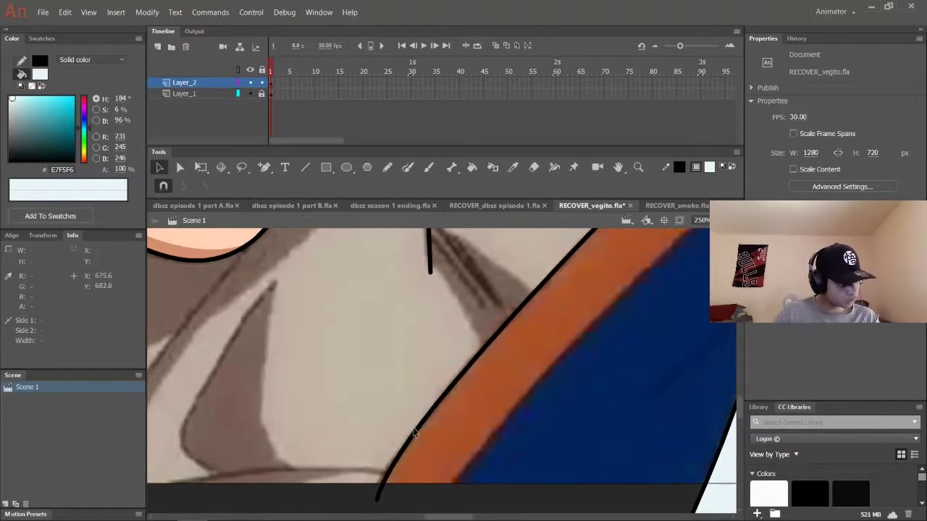
Draw the right neckline from the collar's inner edge, bend it upward, and add a short arc joining it to the collar.
key(n)
scroll(414, 433, down, 3)
drag(507, 382, 315, 382)
drag(405, 382, 405, 376)
scroll(434, 326, left, 1)
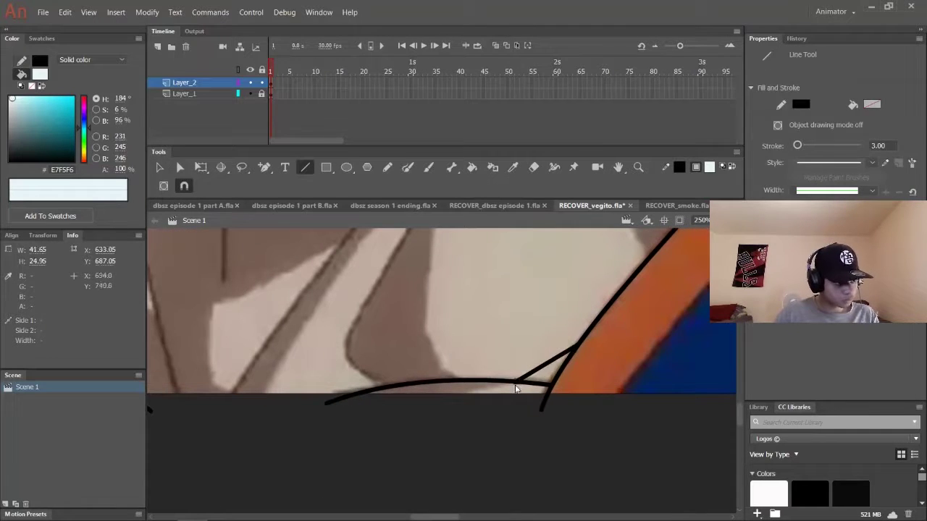
key(v)
Add a matching arc at the left collar and extend the neckline and collar lines below the image until the necklines cross.
scroll(580, 342, down, 2)
scroll(579, 341, up, 1)
key(n)
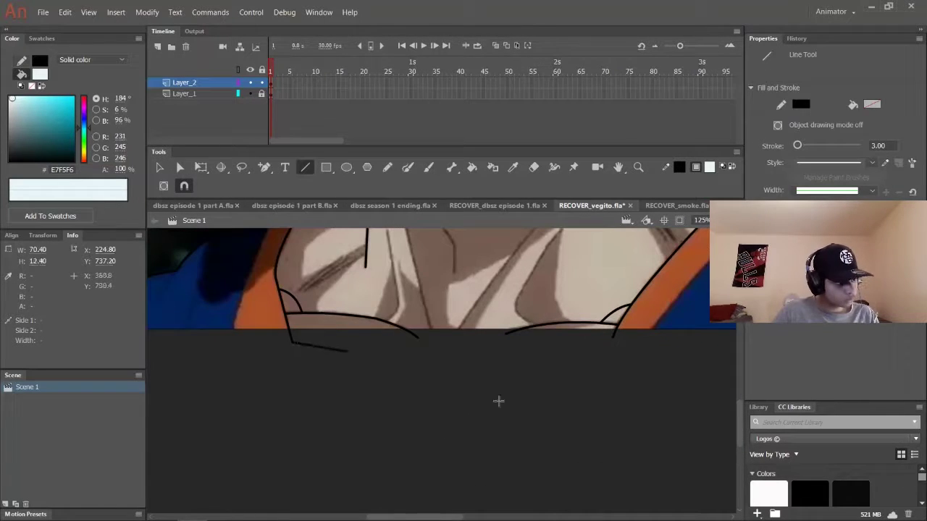
scroll(458, 371, up, 3)
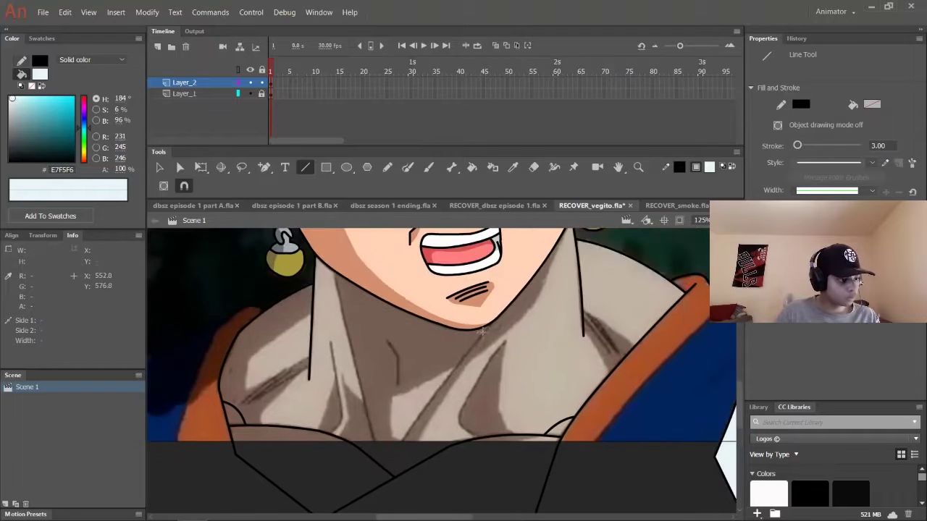
Trace the two long neck muscle lines converging toward the middle of the chest.
key(v)
key(n)
scroll(375, 436, up, 1)
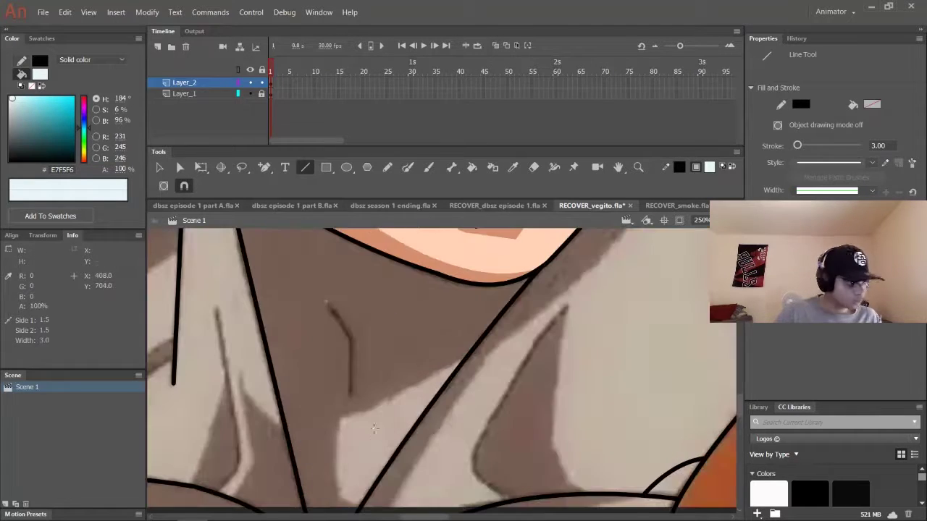
Trace the throat crease and the left and right collarbone creases with straight lines and bend them to the reference.
scroll(286, 240, down, 2)
mouse_move(352, 338)
mouse_down()
mouse_move(350, 394)
mouse_move(298, 444)
mouse_up()
scroll(441, 362, up, 2)
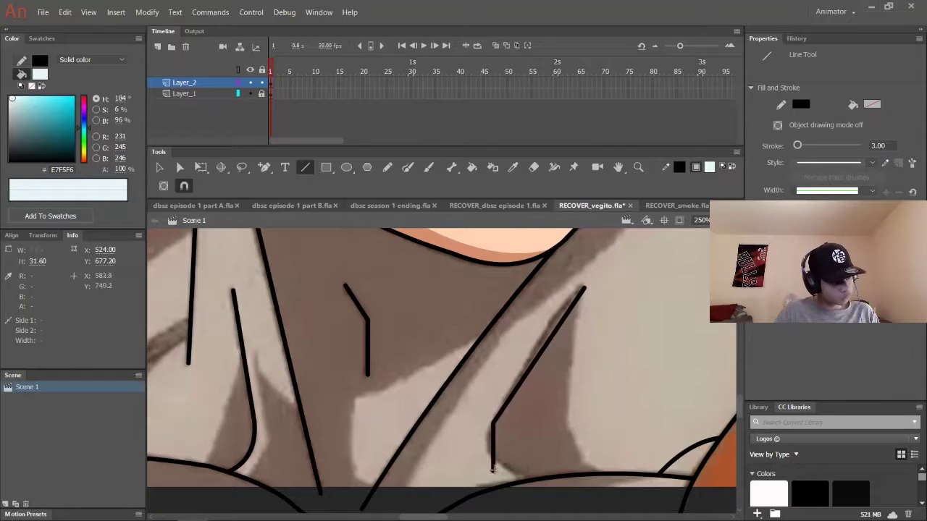
key(v)
scroll(364, 369, down, 6)
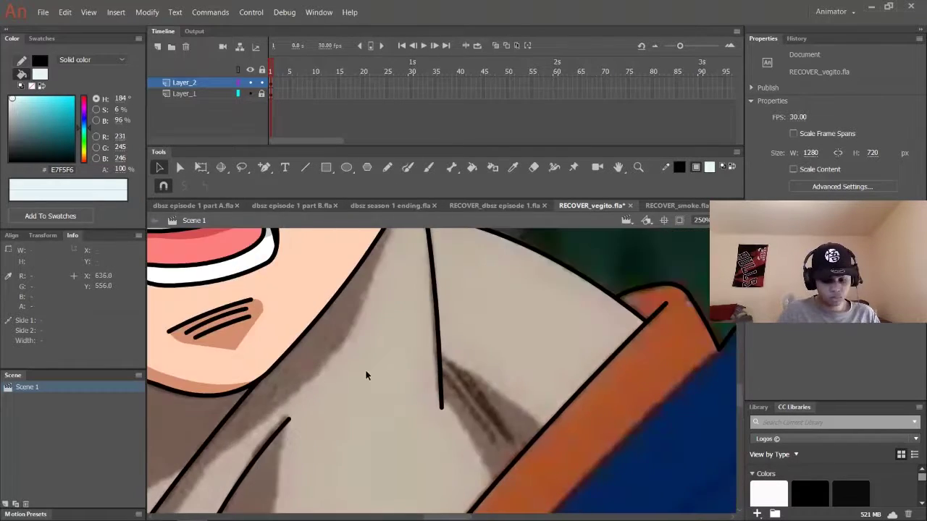
Extend the torso outline below the image, and trace the right collar's outer edge and the fold on the blue shoulder.
click(305, 167)
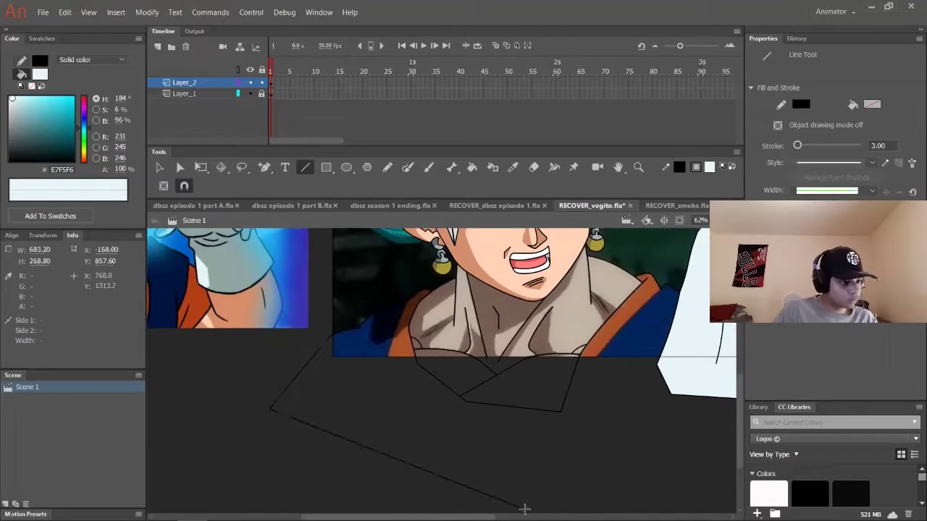
scroll(542, 430, up, 3)
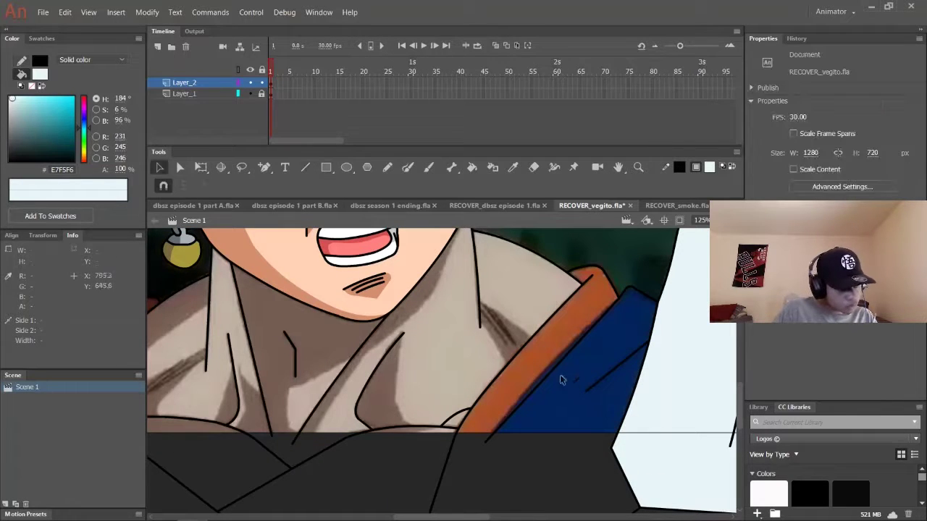
scroll(560, 374, down, 3)
scroll(358, 462, up, 3)
Trace the left collar's outer edge and the left shoulder's cloth folds, and check the line art with Layer_1 hidden.
scroll(359, 462, left, 5)
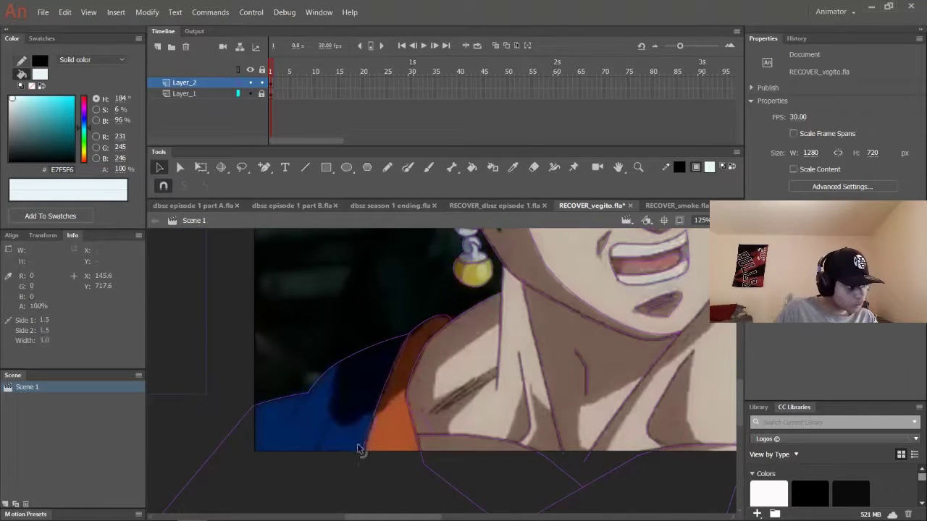
scroll(377, 427, left, 3)
scroll(392, 400, down, 1)
scroll(357, 400, down, 3)
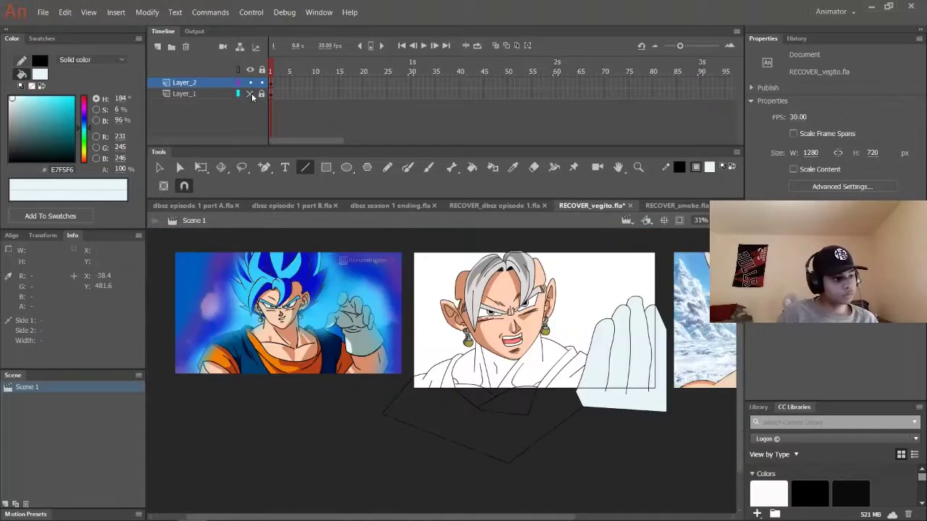
Trace the pointed hair spikes behind the right ear, and the two main left hair strands running up past the image edge.
scroll(411, 449, up, 3)
scroll(411, 449, up, 2)
drag(410, 449, 466, 362)
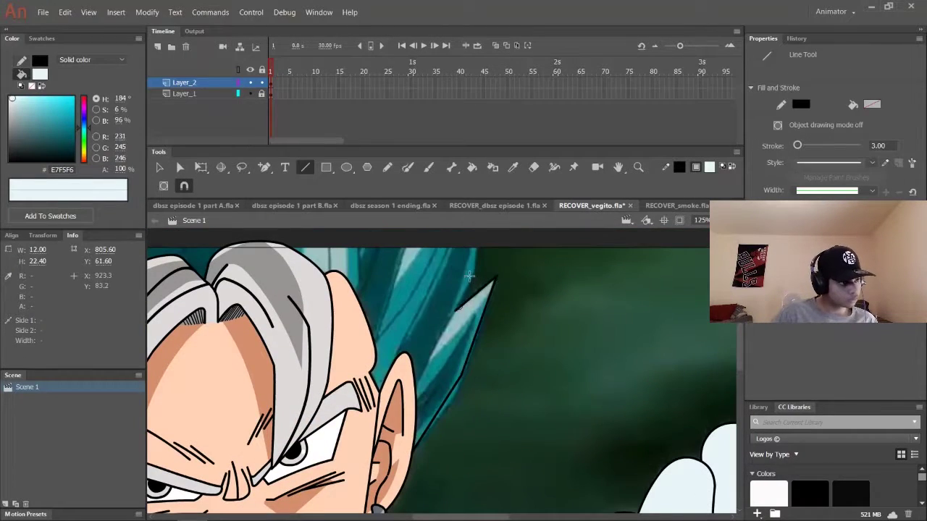
scroll(435, 244, up, 1)
scroll(378, 275, up, 3)
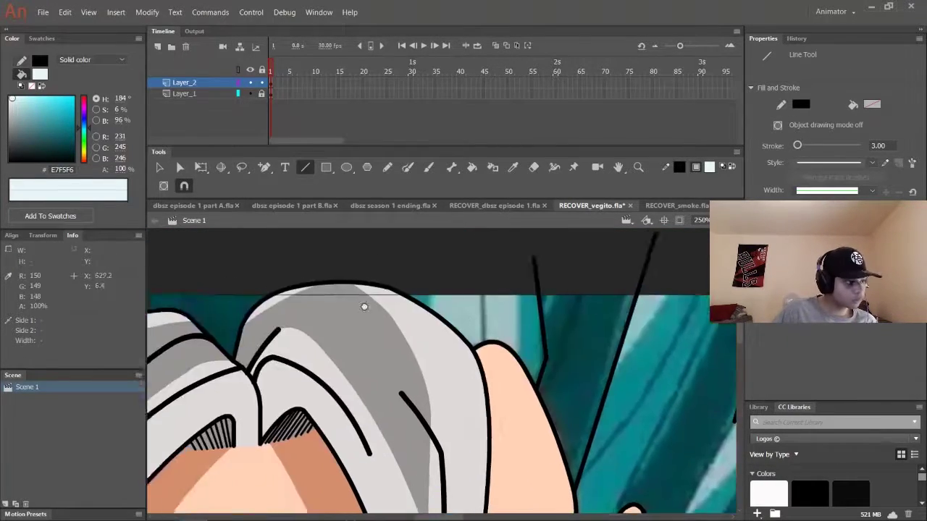
scroll(377, 325, down, 2)
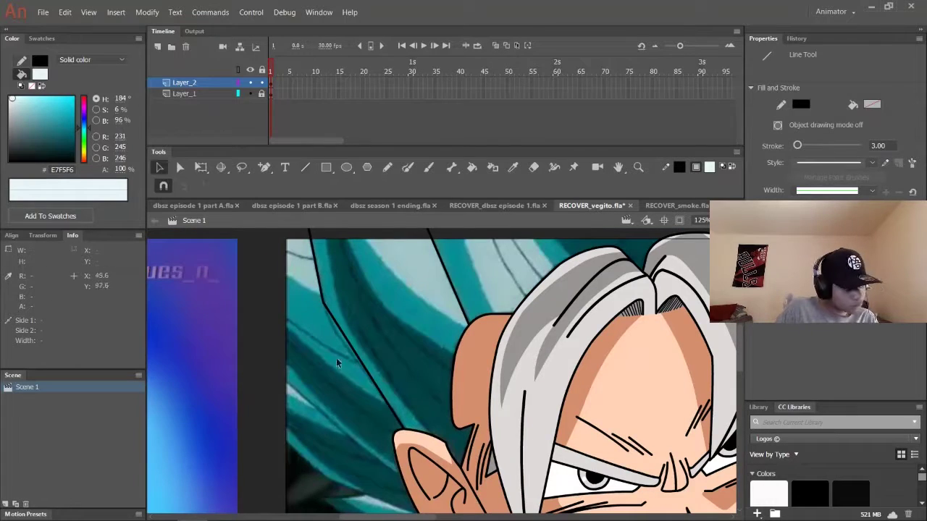
scroll(337, 362, right, 5)
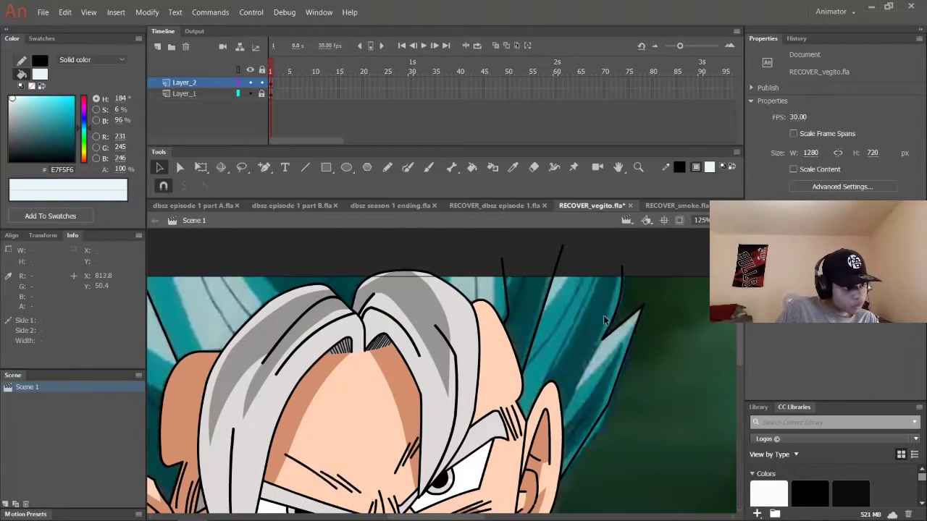
Trace the hair spikes fanning out from the left ear, extending past the image edge, and the small spike under that ear.
scroll(604, 318, left, 6)
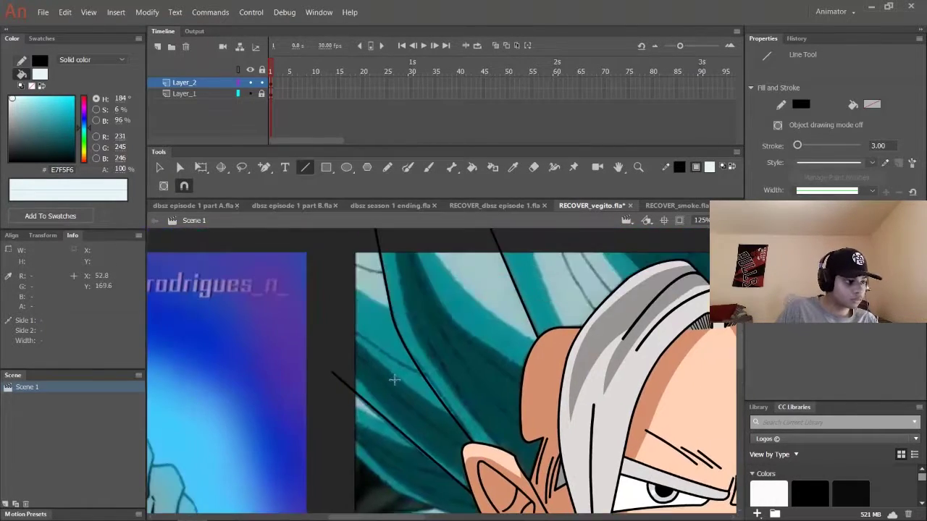
scroll(412, 334, down, 3)
scroll(412, 334, left, 1)
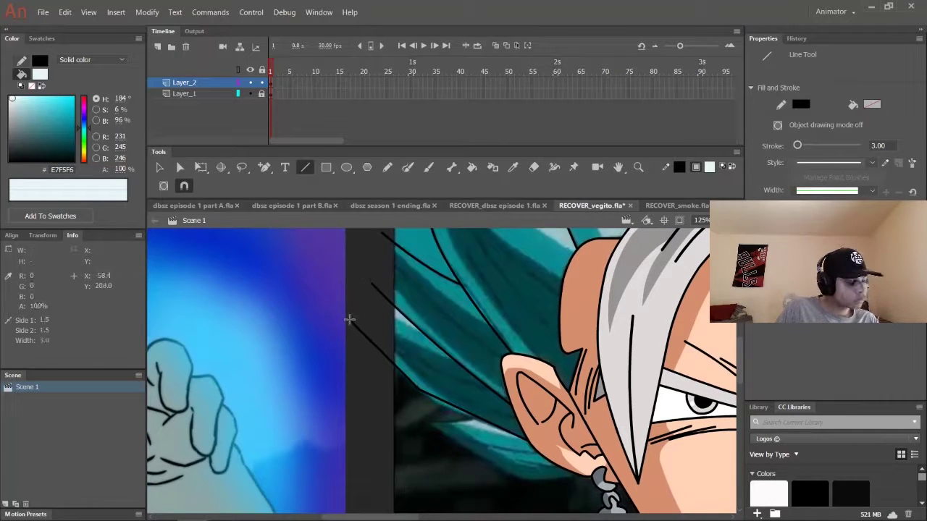
scroll(350, 319, down, 3)
scroll(491, 366, left, 1)
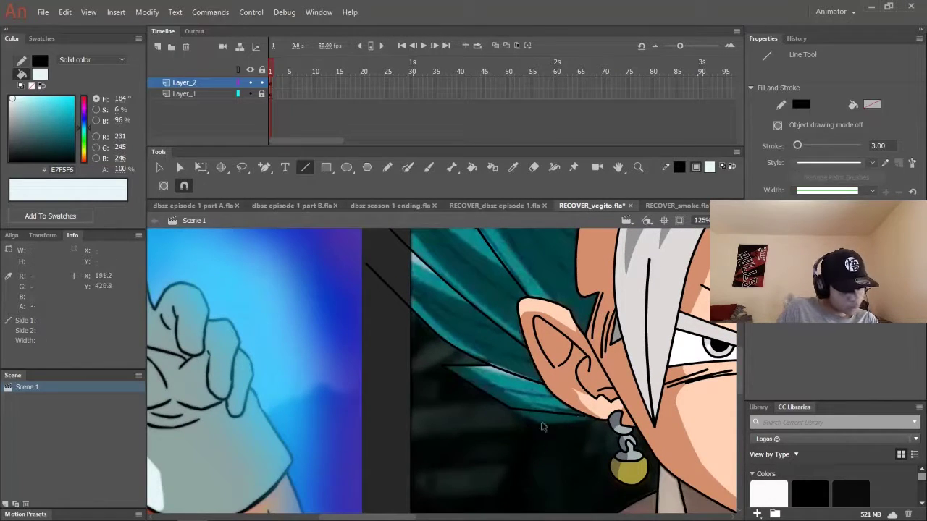
Join the hair strand ends outside the image with straight lines so the hair outline closes on both sides.
scroll(542, 427, up, 7)
scroll(392, 310, right, 1)
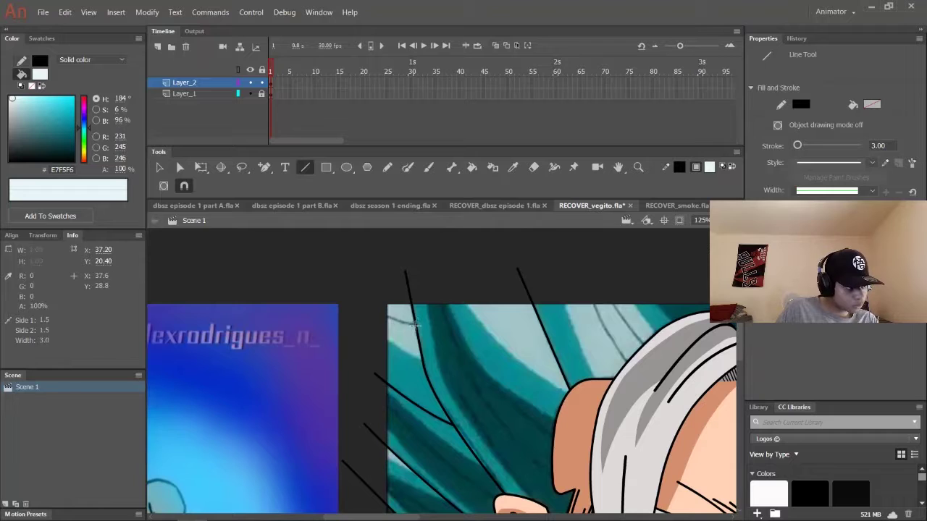
scroll(184, 423, down, 2)
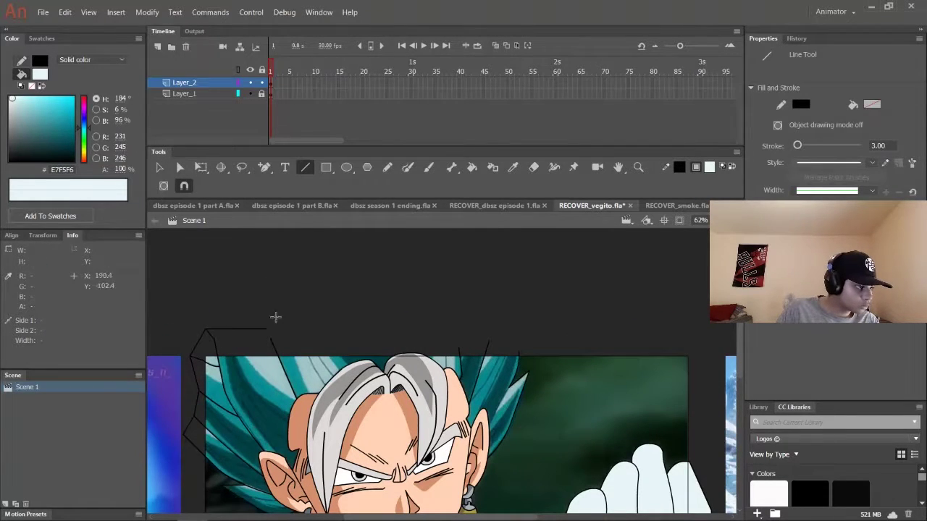
scroll(488, 338, down, 5)
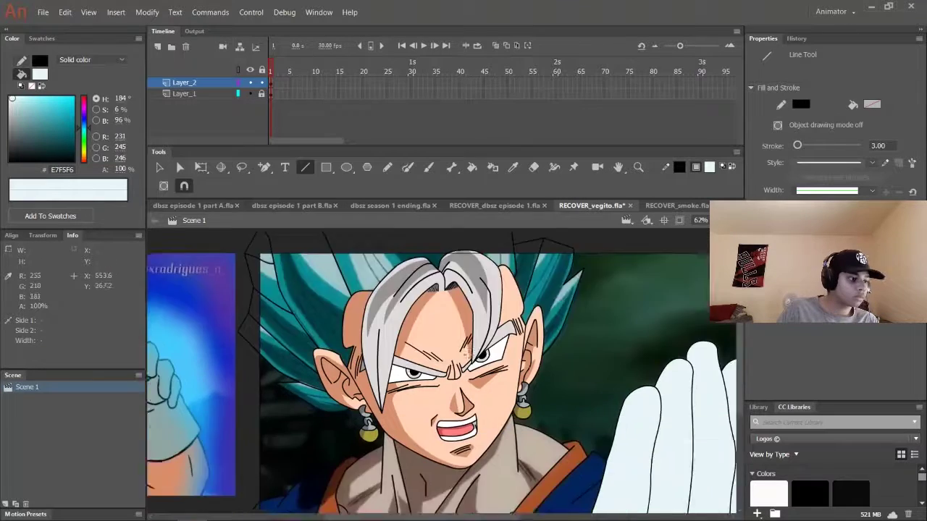
Sample orange F27B03 from the blue-haired reference picture, add a closing line below the collar, and fill the collar and undershirt.
scroll(358, 449, left, 4)
scroll(559, 420, up, 3)
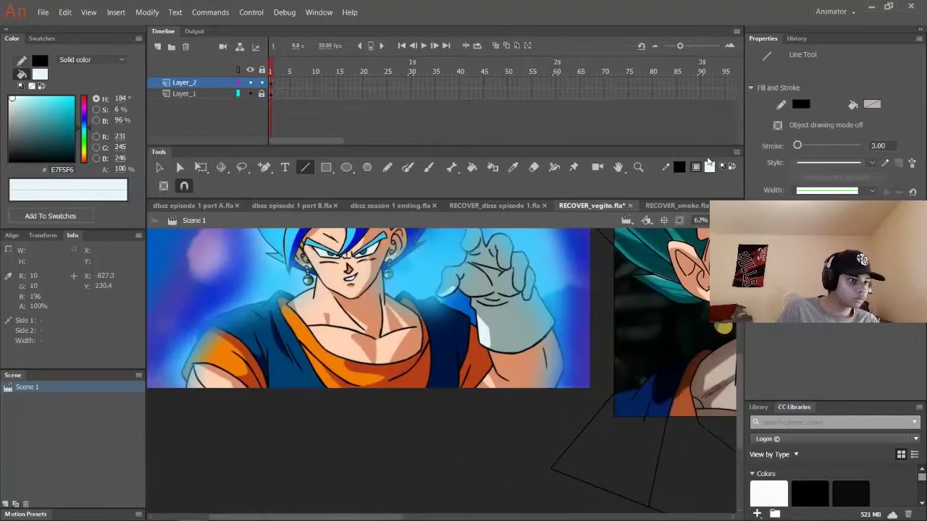
key(k)
click(620, 439)
click(64, 12)
click(62, 26)
key(n)
scroll(455, 384, down, 2)
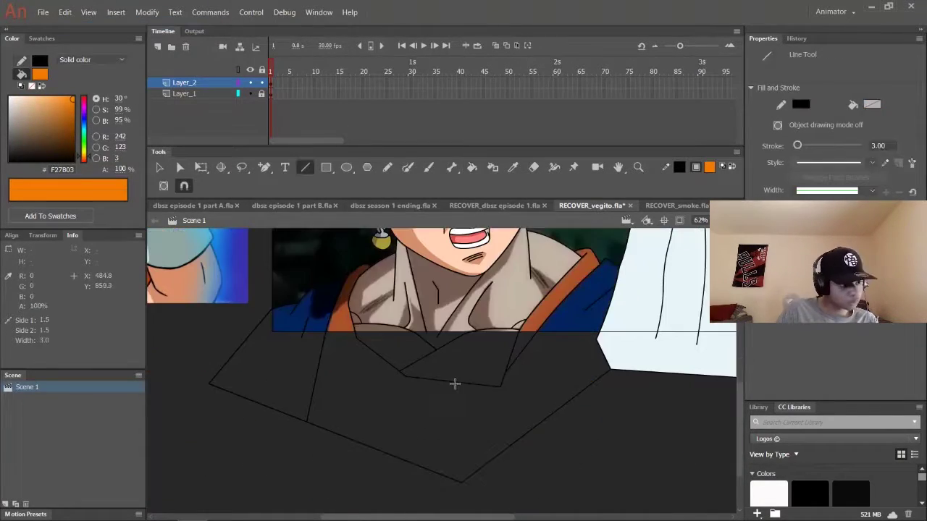
click(472, 168)
scroll(463, 362, left, 4)
click(529, 355)
Sample dark blue 004070 from the reference picture and fill the outer garment at both shoulders.
scroll(434, 362, left, 4)
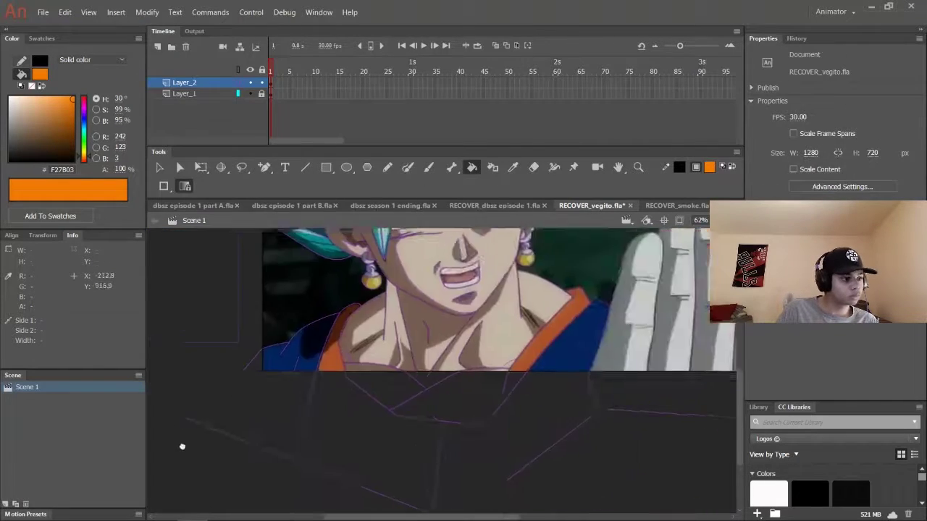
click(709, 166)
click(355, 279)
scroll(596, 375, up, 6)
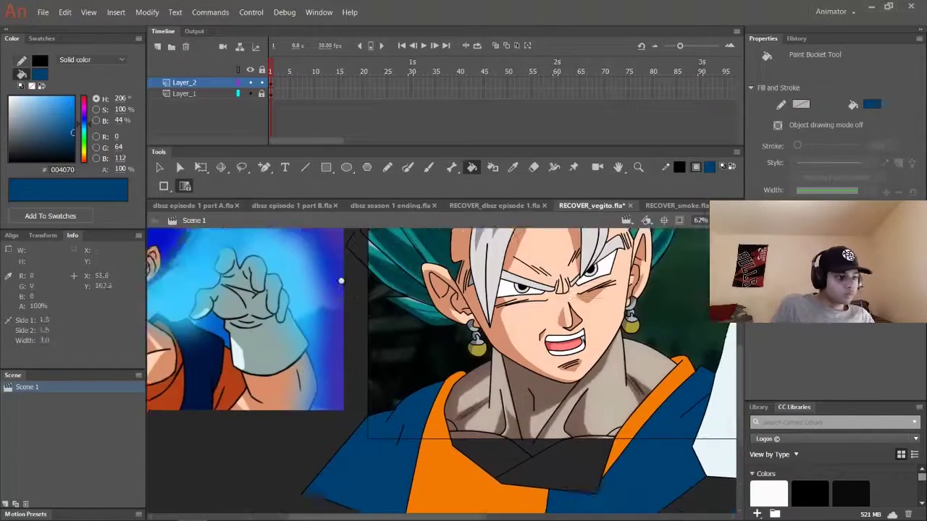
click(449, 420)
Fill the neck and shoulders with skin tone FFD2B5 and the chest area below the collarbones with shadow tone D48F6E.
scroll(464, 362, left, 3)
click(709, 166)
click(362, 268)
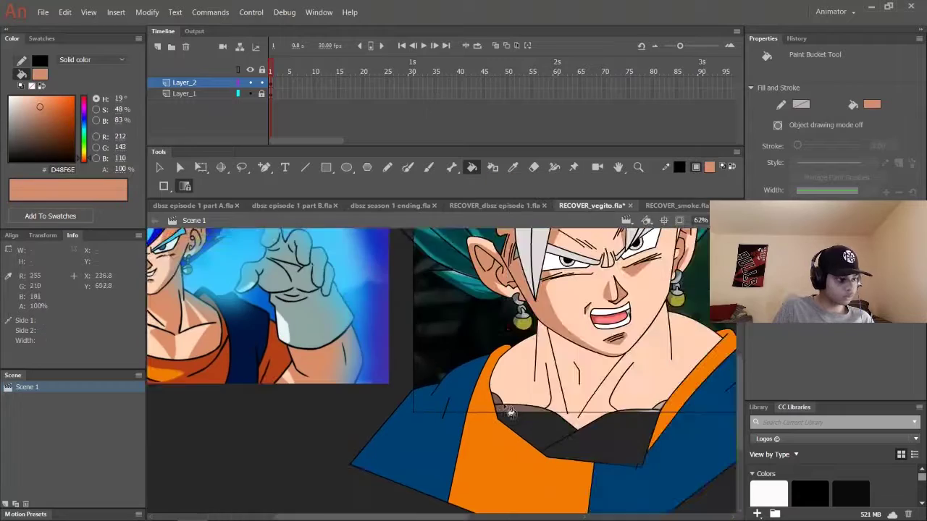
click(535, 427)
scroll(463, 362, left, 3)
Sample light grey DEDAD9 from the fringe and fill all the left, middle and right hair sections with it.
click(709, 166)
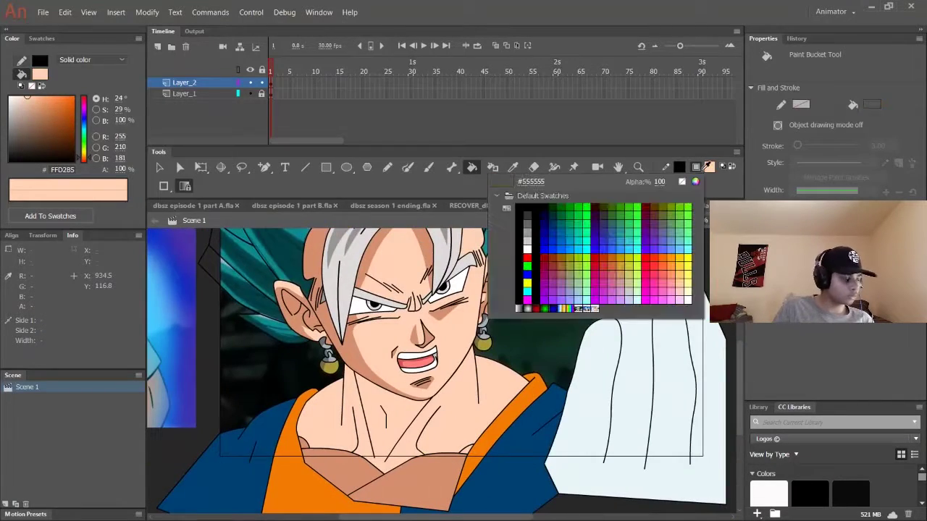
click(435, 312)
scroll(463, 362, down, 2)
click(289, 296)
click(297, 340)
click(550, 311)
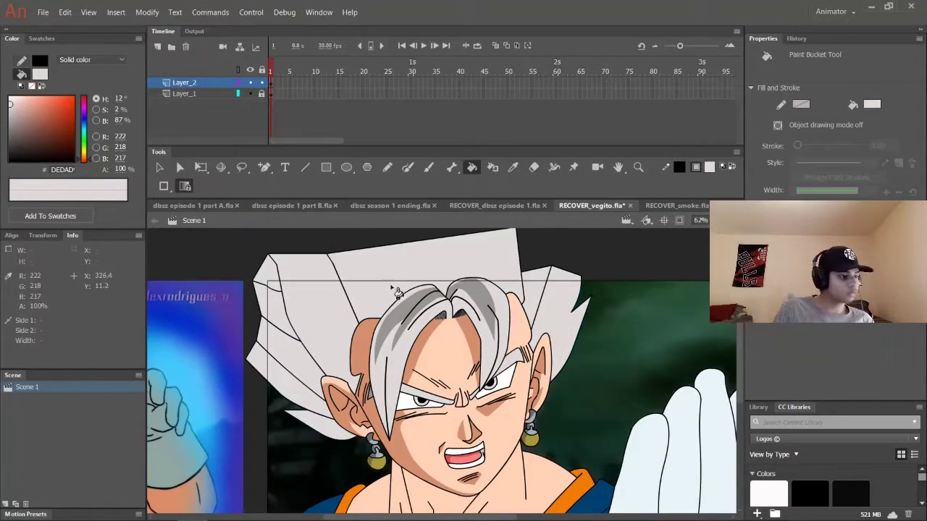
Trace the upper and lower pairs of joint creases on the raised hand's index finger and bend them to the reference.
key(ctrl+minus)
key(ctrl+equal)
key(ctrl+equal)
scroll(362, 362, left, 5)
key(n)
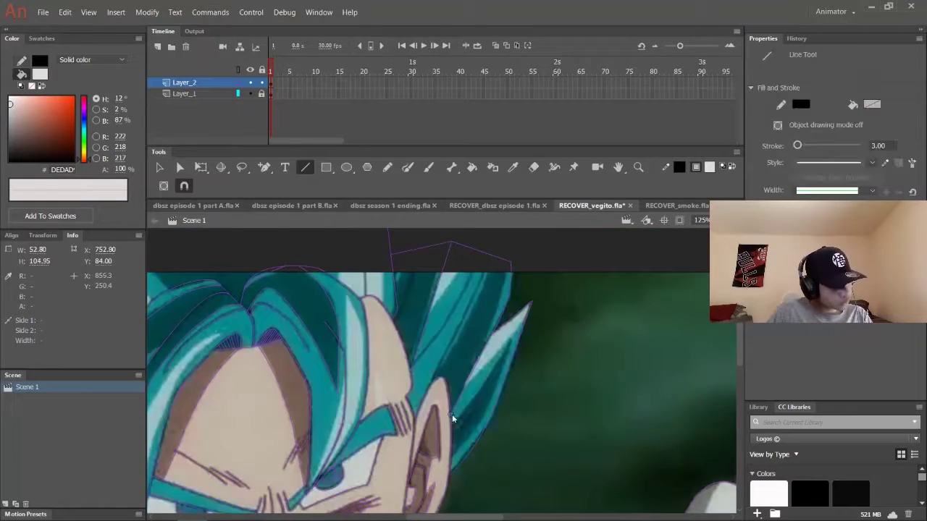
scroll(238, 435, down, 5)
scroll(362, 398, right, 3)
key(ctrl+equal)
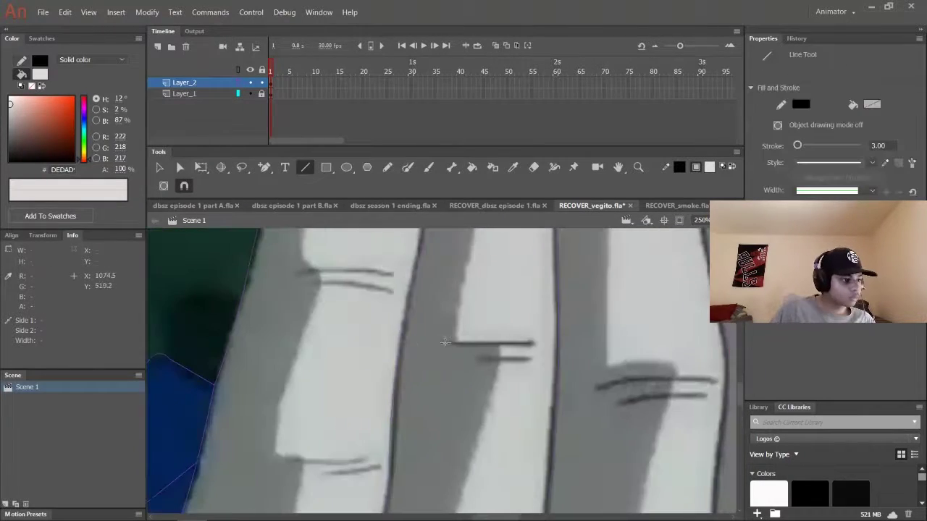
scroll(515, 344, up, 3)
scroll(516, 323, down, 3)
scroll(515, 324, left, 3)
mouse_move(368, 356)
mouse_down()
mouse_move(450, 358)
mouse_move(450, 377)
mouse_up()
scroll(448, 347, down, 5)
scroll(456, 346, up, 5)
key(v)
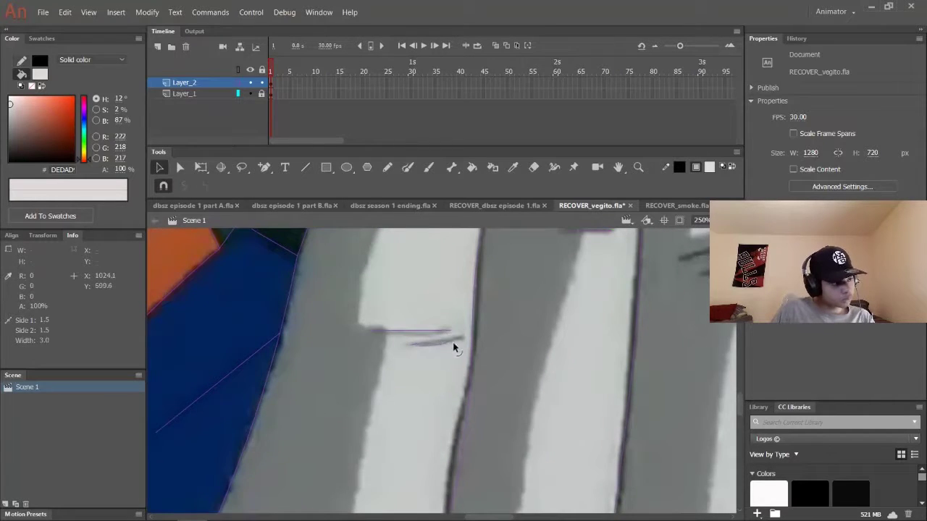
Trace the upper joint creases on the middle, ring and little fingers and curve them to the reference.
scroll(593, 408, down, 2)
scroll(593, 409, right, 3)
key(n)
drag(416, 295, 485, 299)
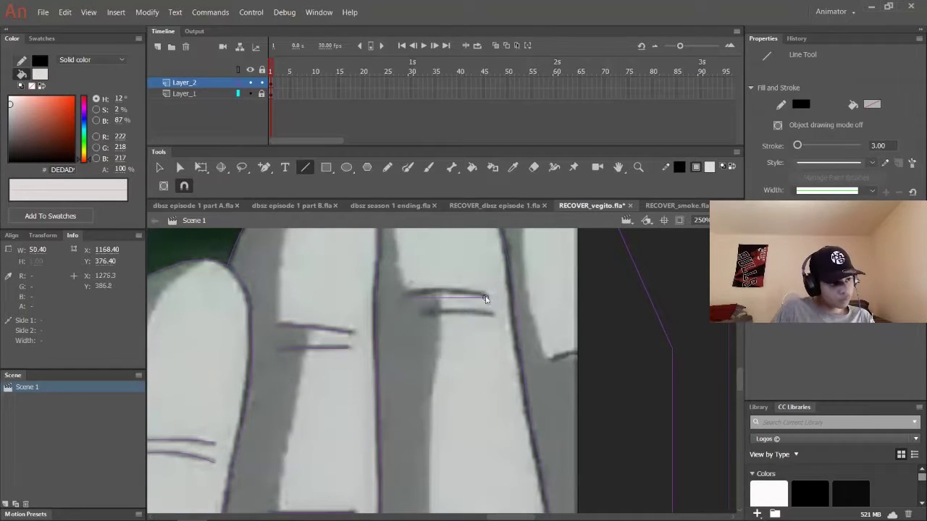
drag(595, 354, 595, 354)
key(v)
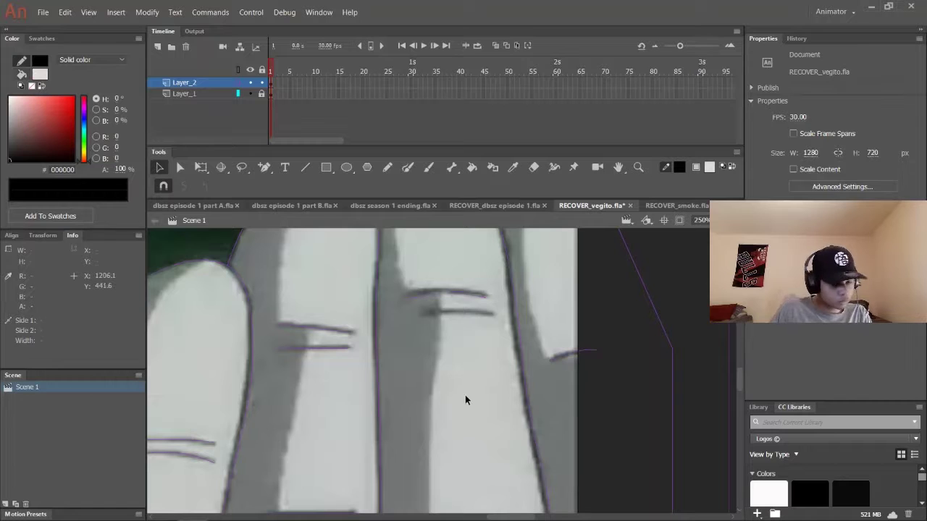
Trace the lower joint creases on the middle, ring and little fingers and curve them to the reference.
key(n)
scroll(435, 397, down, 2)
scroll(411, 393, right, 1)
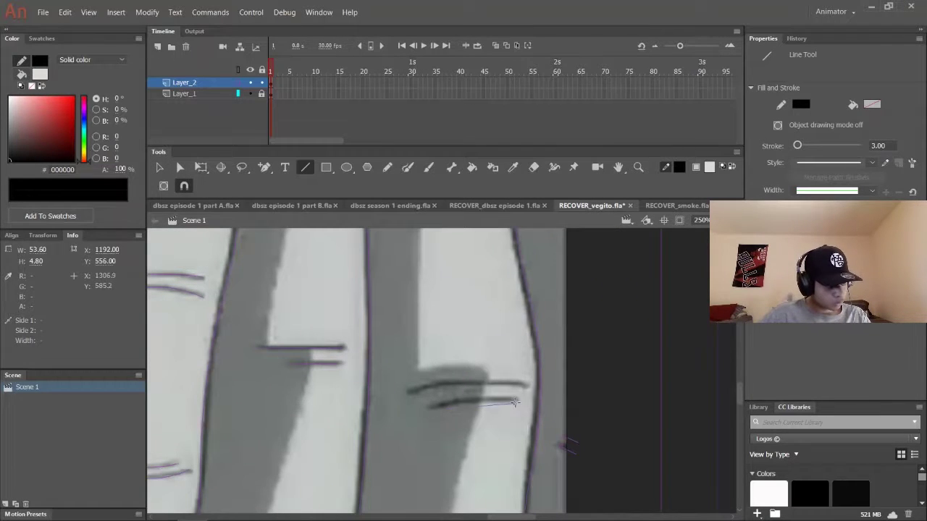
drag(514, 387, 527, 384)
key(v)
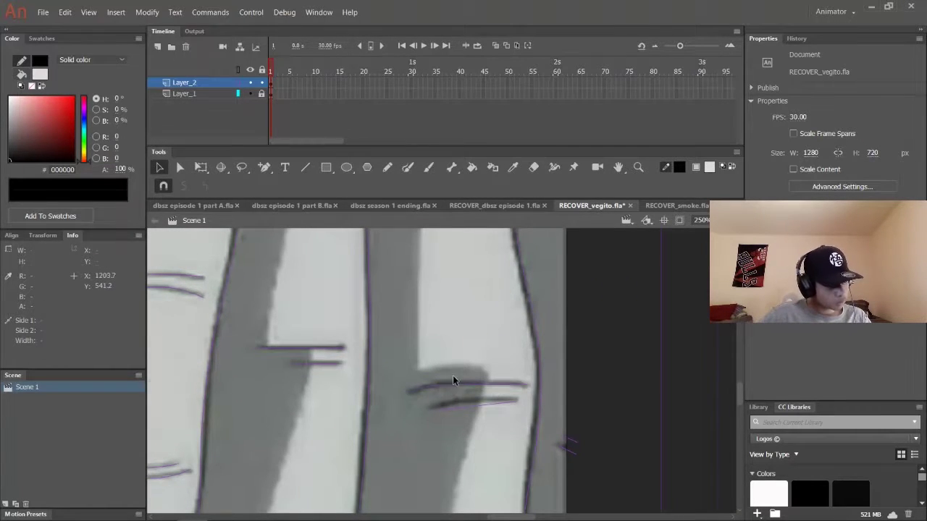
key(ctrl+minus)
key(ctrl+minus)
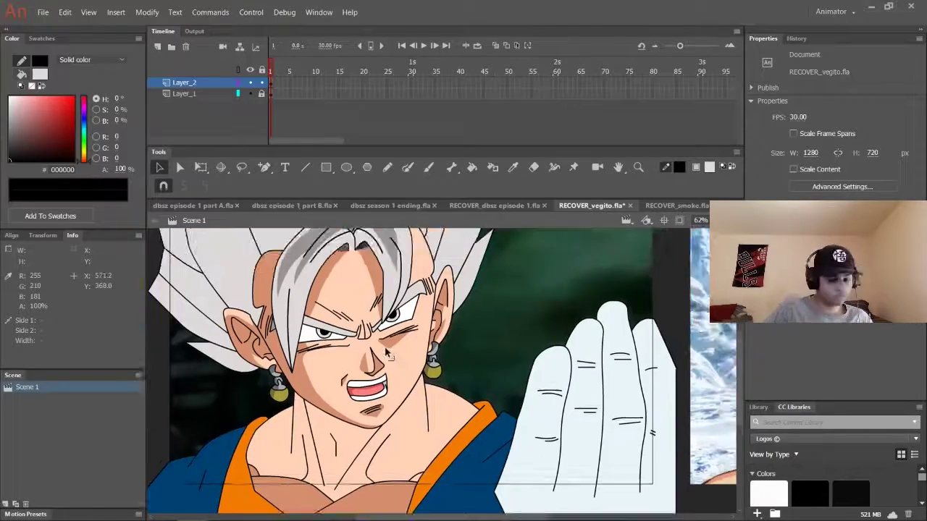
Trace the pair of slanted crease lines between the left collar and the neck with black lines.
key(ctrl+minus)
key(ctrl+equal)
key(ctrl+equal)
scroll(396, 287, down, 3)
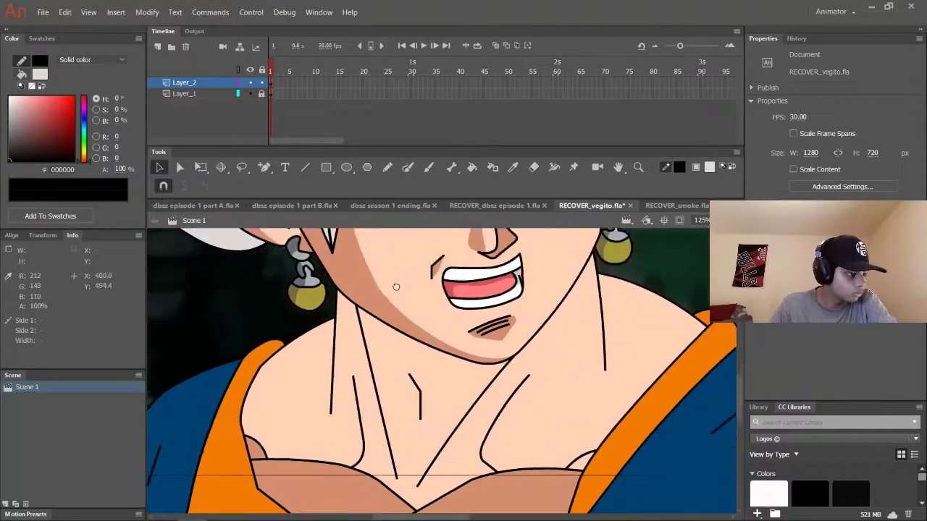
scroll(396, 287, down, 2)
key(n)
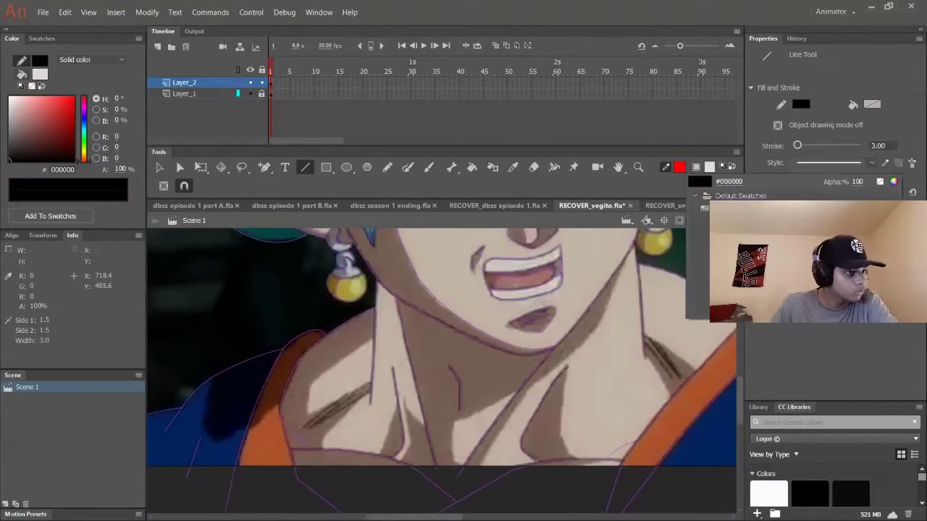
key(ctrl+equal)
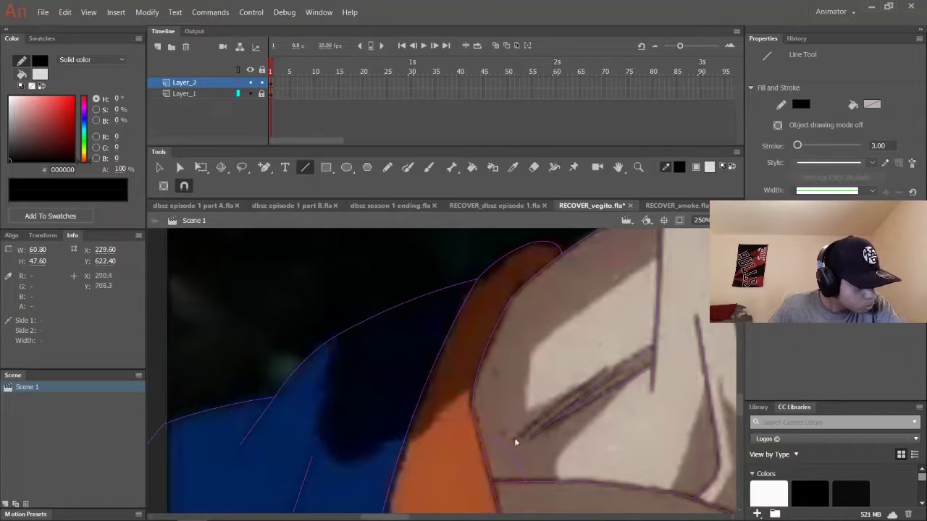
key(v)
Trace the pair of crease lines between the neck and the right collar, and check the drawing with Layer_1 hidden.
key(n)
drag(601, 397, 434, 353)
key(v)
key(ctrl+minus)
key(ctrl+minus)
key(ctrl+minus)
key(ctrl+minus)
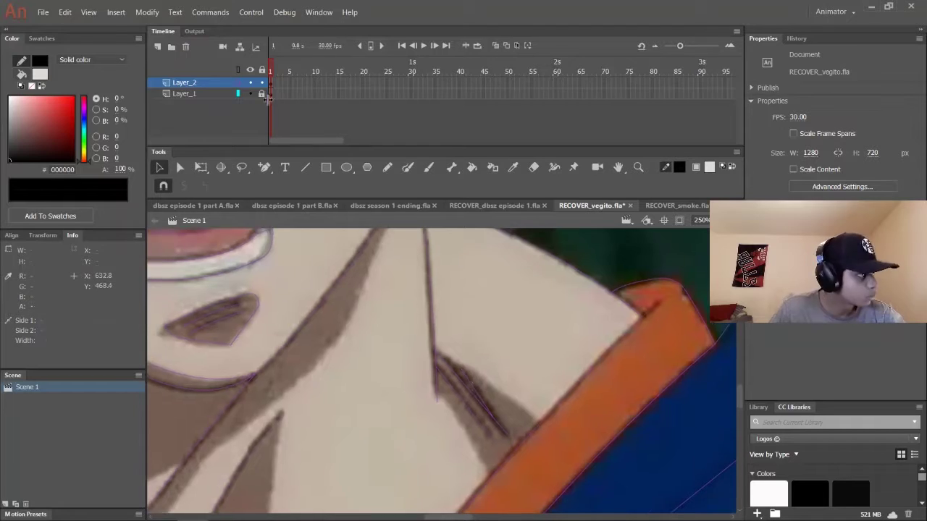
key(ctrl+equal)
key(ctrl+equal)
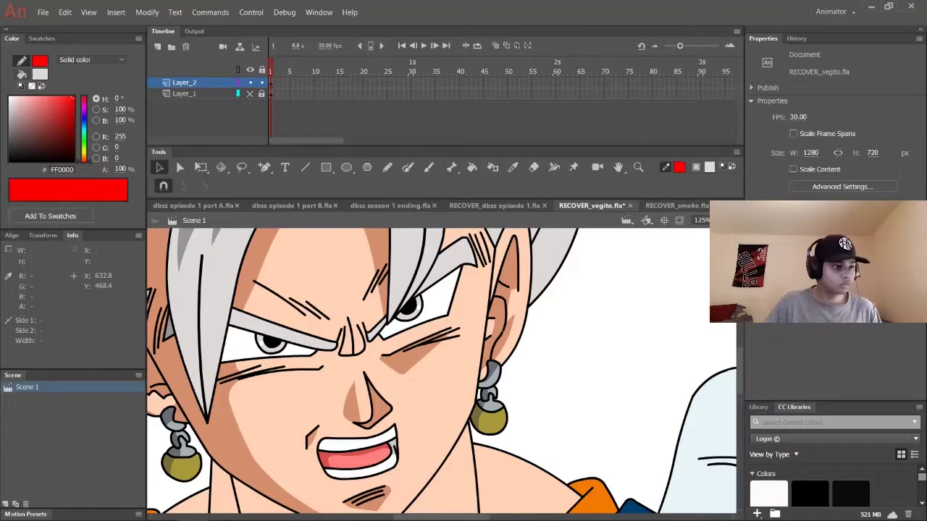
Set the line stroke to black at 3.50 and trace the inner strand lines in the hair behind the right ear.
key(n)
key(ctrl+equal)
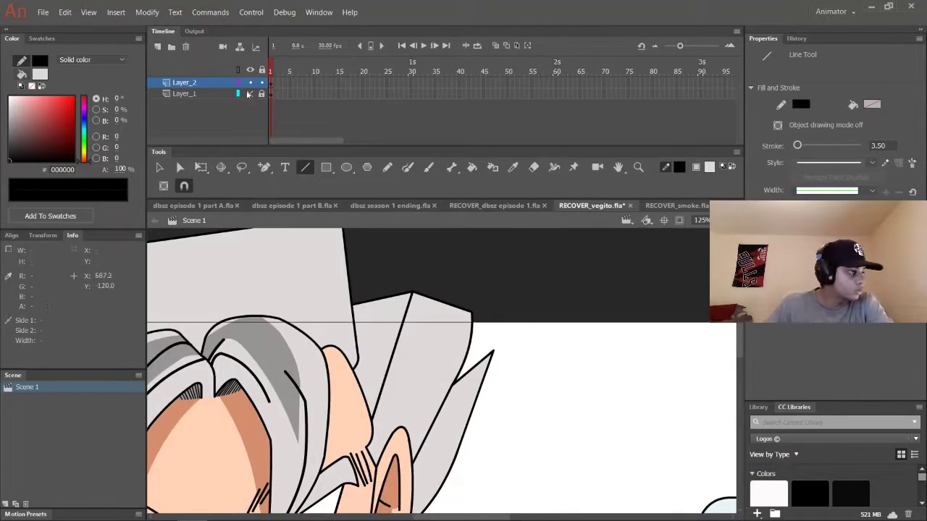
key(v)
scroll(343, 338, up, 2)
key(n)
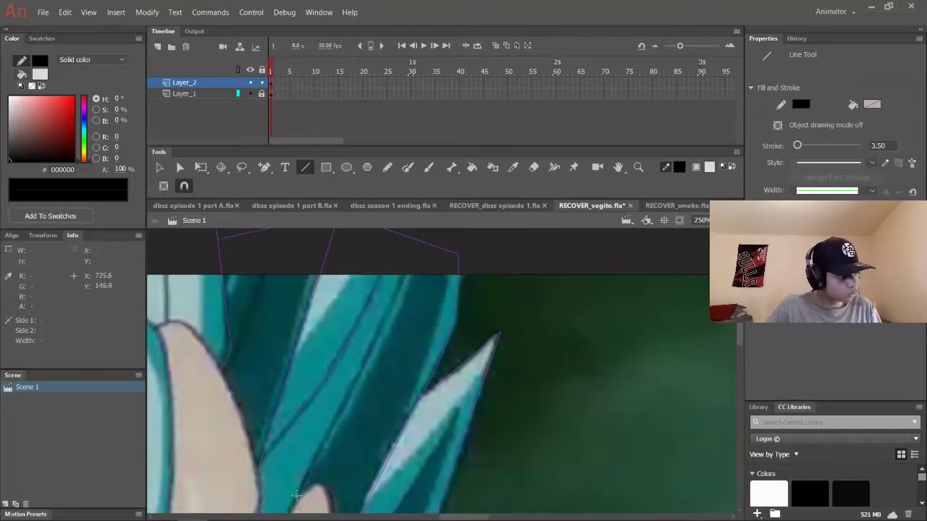
scroll(382, 285, down, 4)
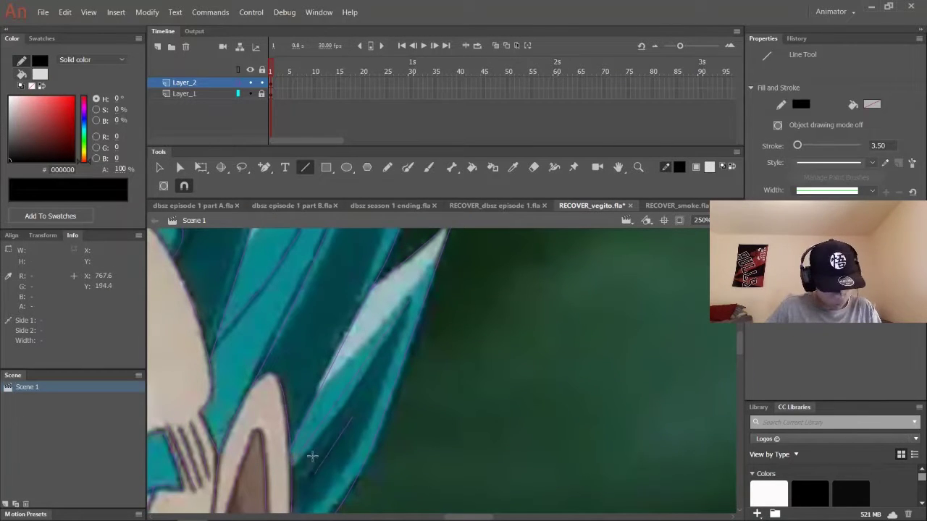
Trace the pair of strand lines in the light hair above the left forehead and curve them to the reference.
scroll(341, 413, up, 5)
scroll(347, 408, left, 8)
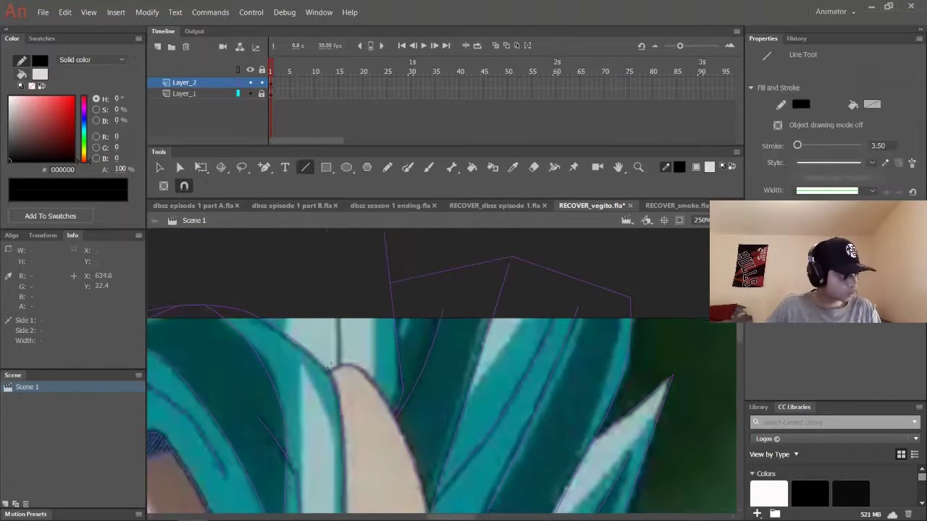
scroll(484, 276, down, 2)
scroll(388, 356, up, 2)
scroll(389, 356, down, 2)
key(v)
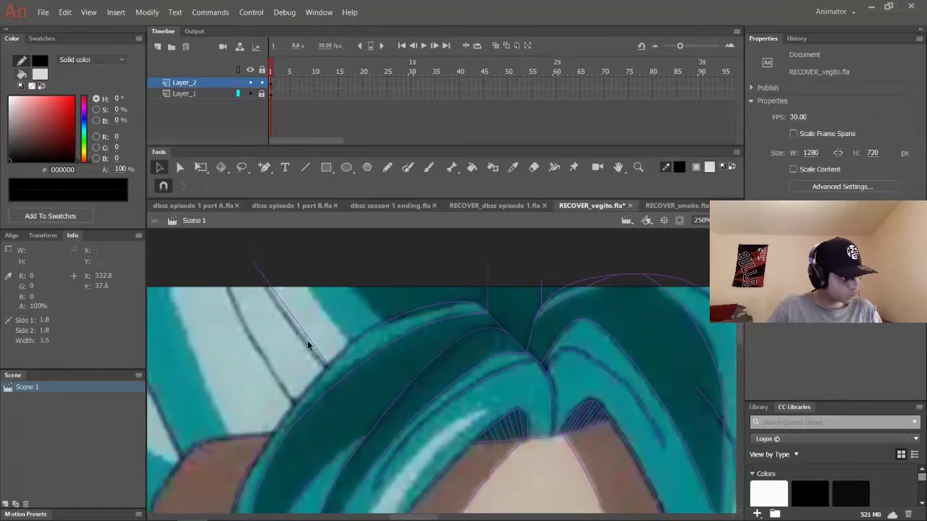
drag(307, 340, 272, 374)
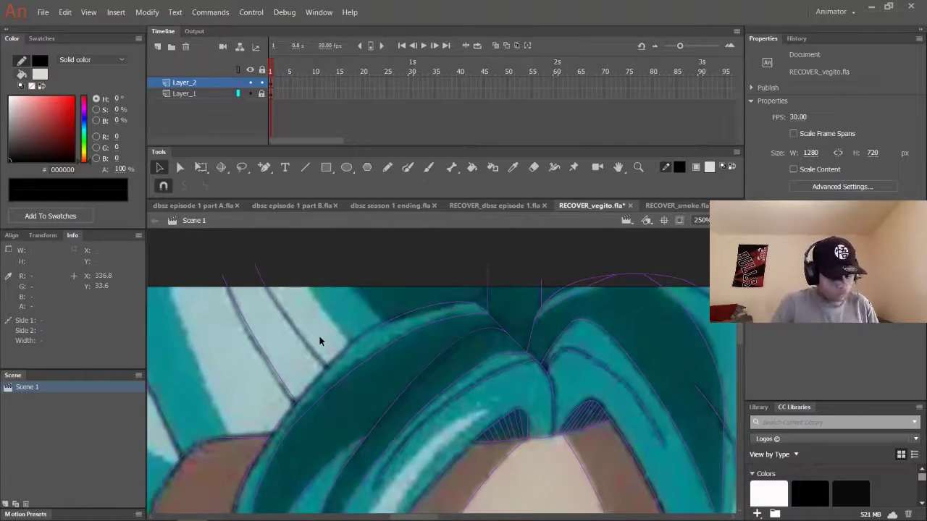
Trace the long inner strand lines in the dark hair above the left ear and curve them to the reference.
scroll(315, 362, down, 3)
key(n)
scroll(434, 405, left, 4)
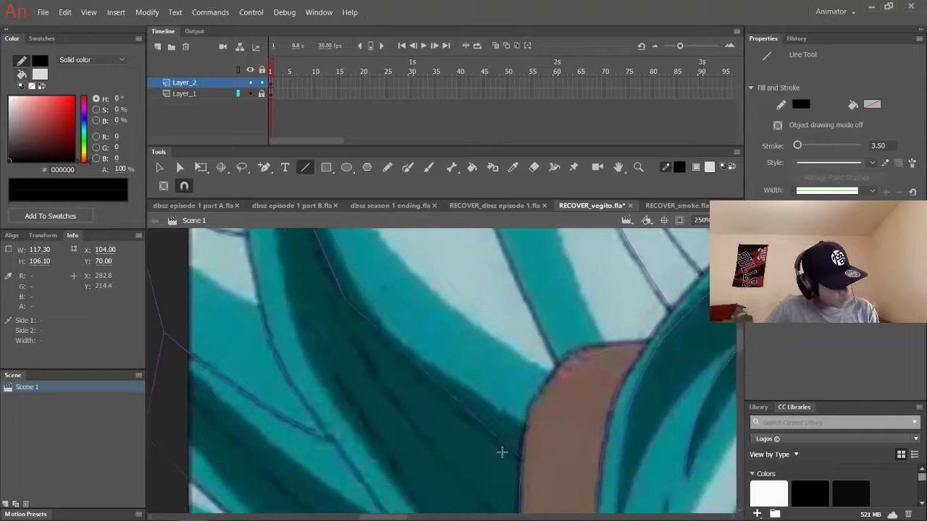
scroll(436, 413, down, 2)
scroll(300, 242, right, 3)
scroll(256, 335, down, 2)
scroll(431, 338, up, 1)
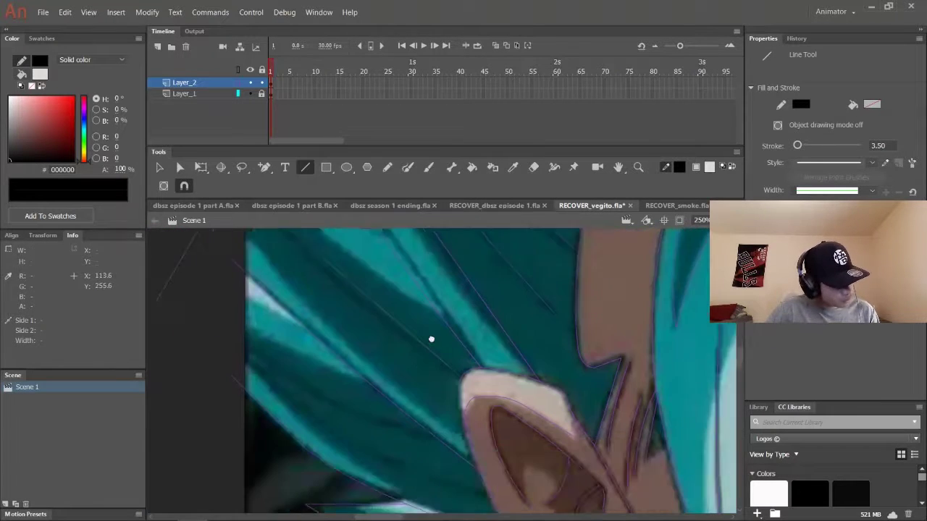
scroll(429, 362, left, 1)
key(v)
scroll(442, 337, right, 2)
scroll(427, 319, up, 2)
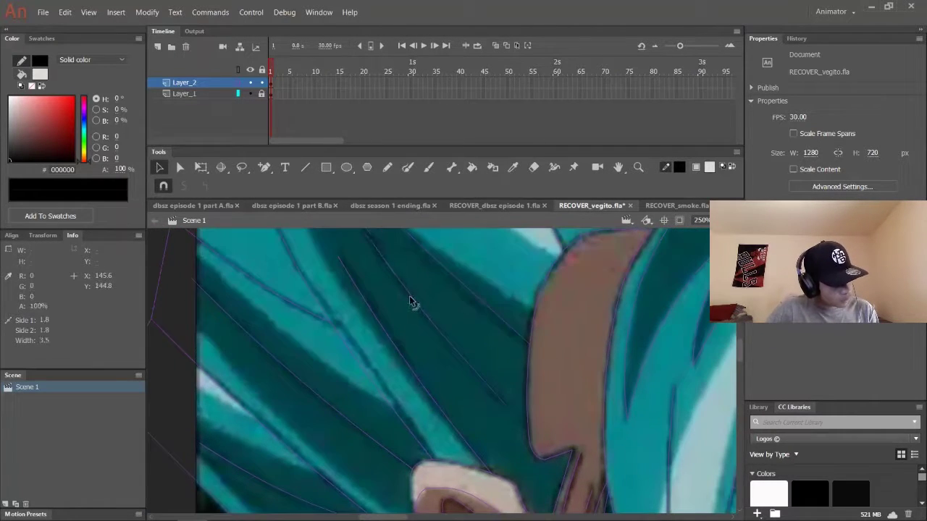
scroll(412, 303, up, 4)
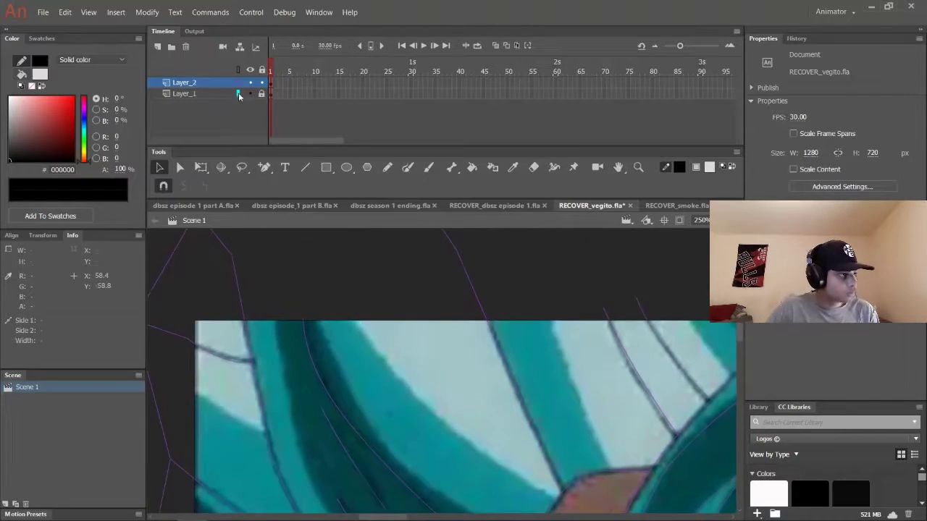
Trace the inner strand lines in the hair tuft beneath the left ear, and check the drawing with Layer_1 hidden.
key(ctrl+minus)
key(ctrl+equal)
key(ctrl+equal)
key(ctrl+equal)
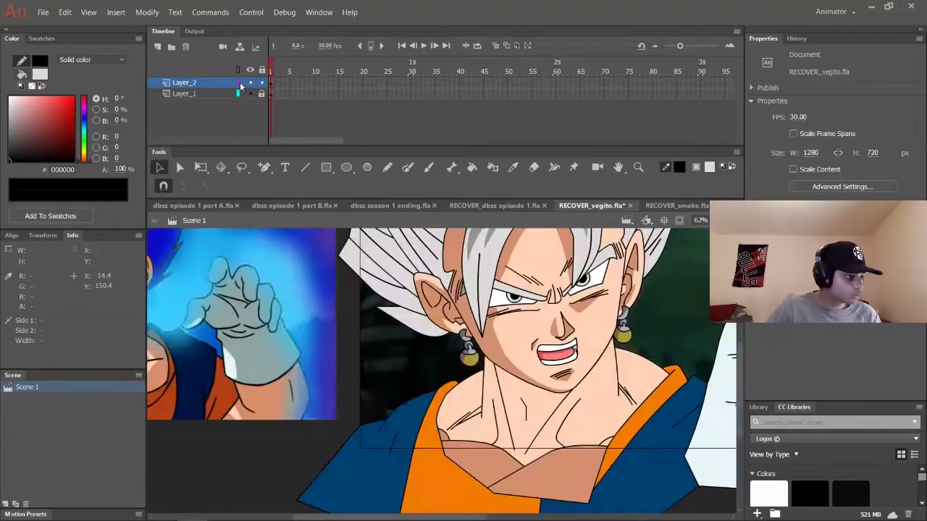
key(n)
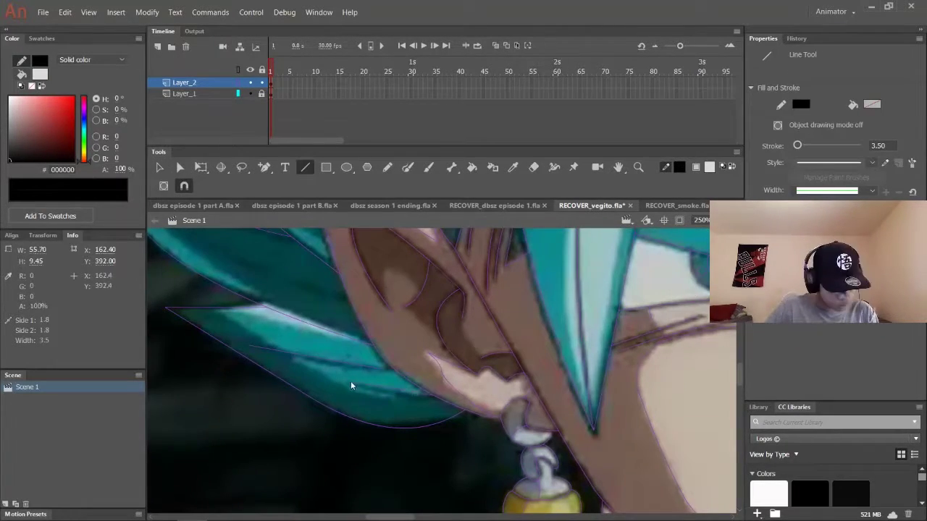
key(v)
click(250, 94)
key(ctrl+minus)
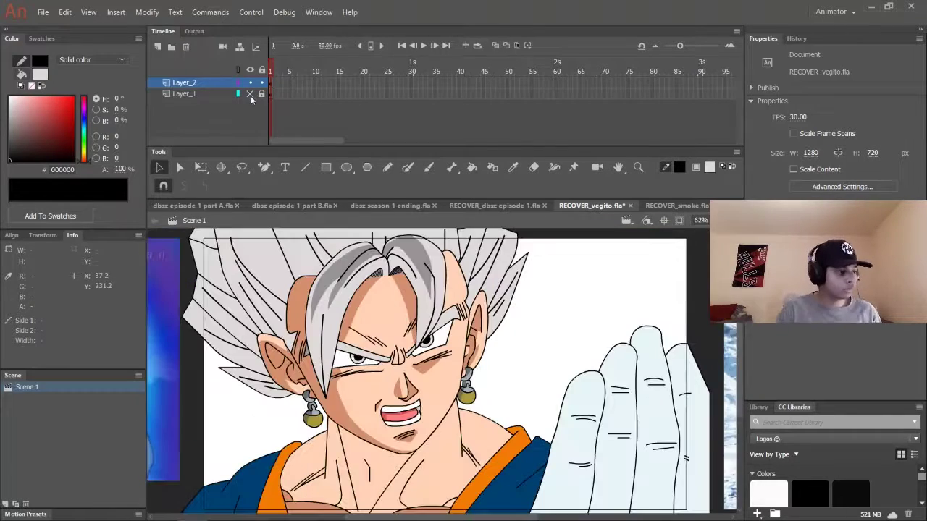
Show Layer_1 again and, with a red 3.00 stroke, trace the shadow boundaries in the hair above the right ear.
key(n)
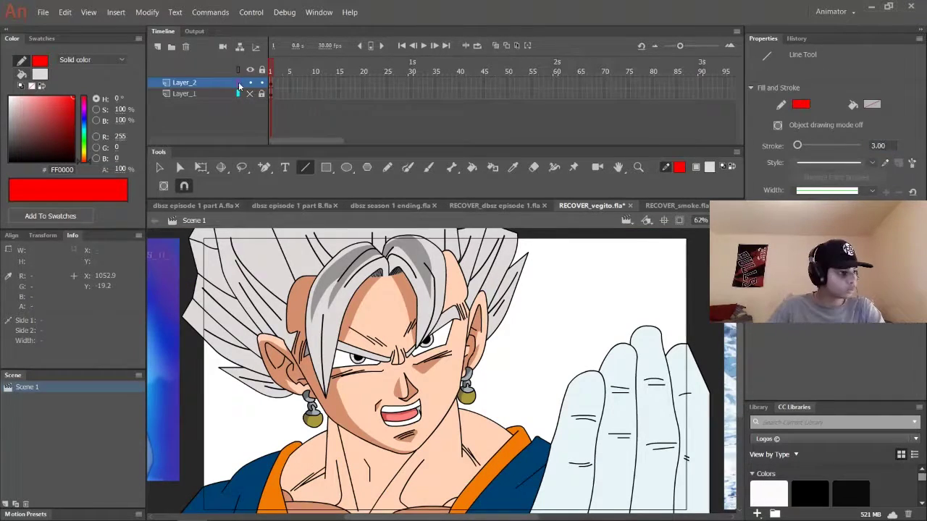
click(250, 93)
key(ctrl+equal)
key(ctrl+equal)
scroll(368, 393, up, 5)
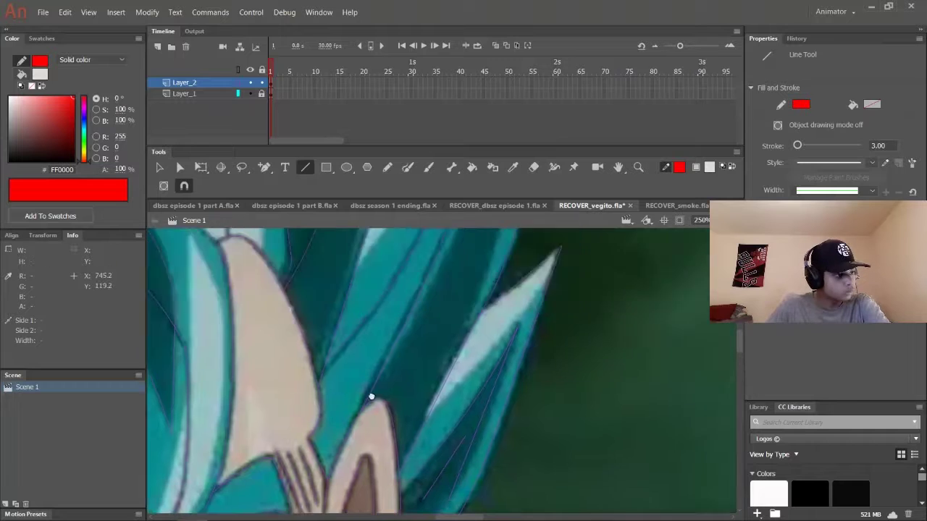
drag(455, 274, 408, 371)
scroll(374, 310, up, 2)
Extend red shadow boundary lines through the hair above the forehead up to the top hair outline.
key(ctrl+minus)
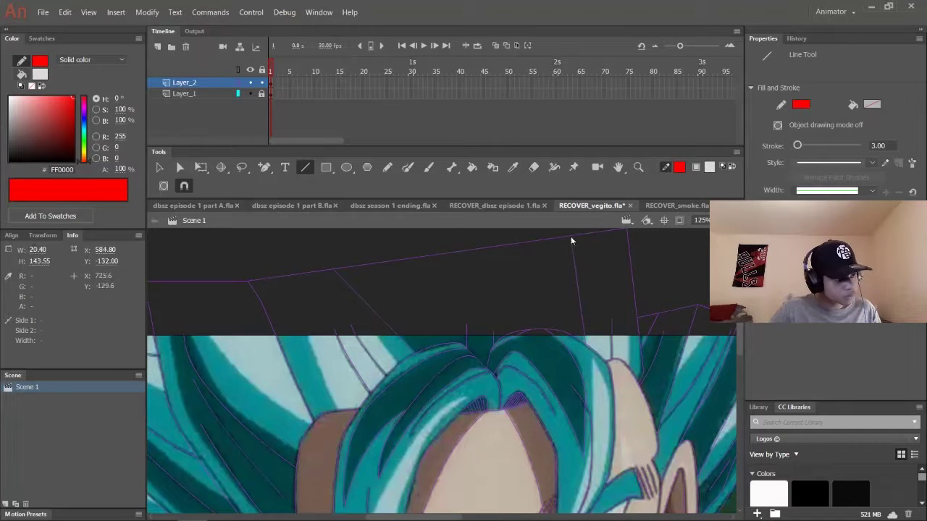
scroll(519, 312, down, 3)
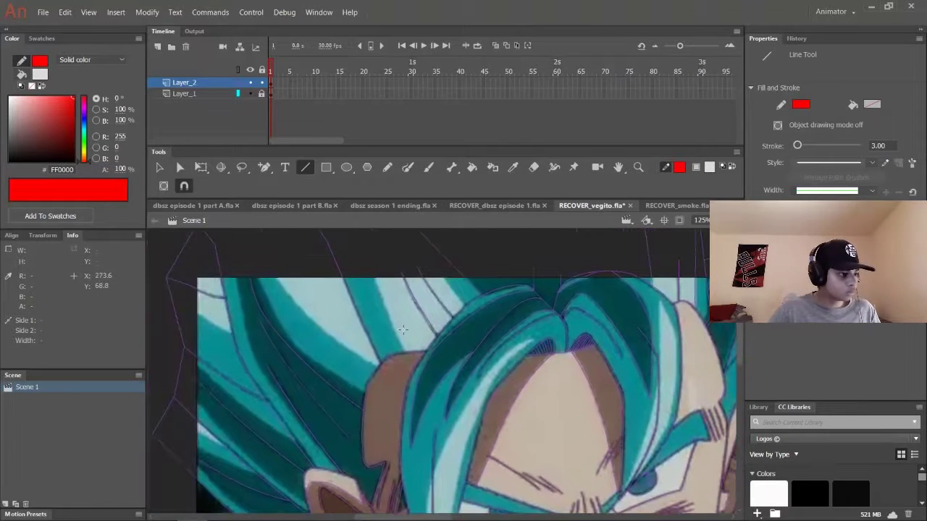
drag(344, 228, 420, 277)
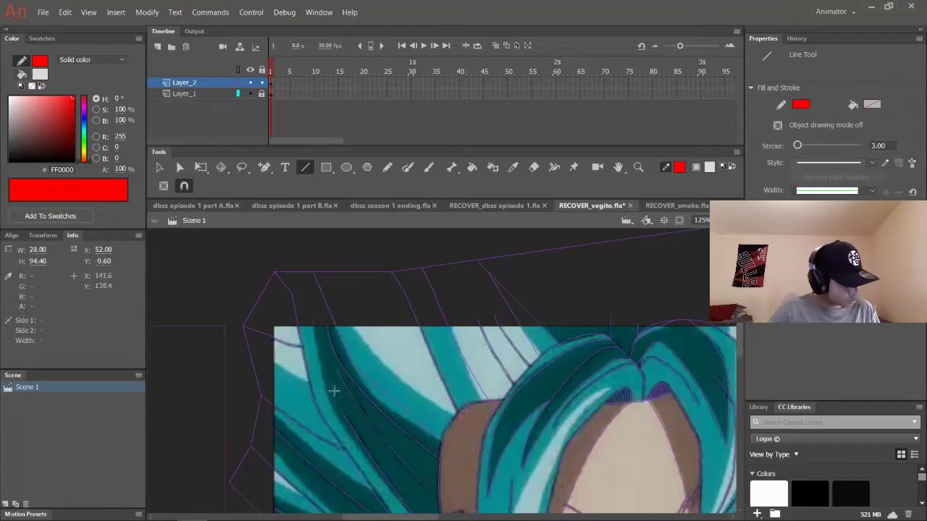
scroll(311, 322, down, 3)
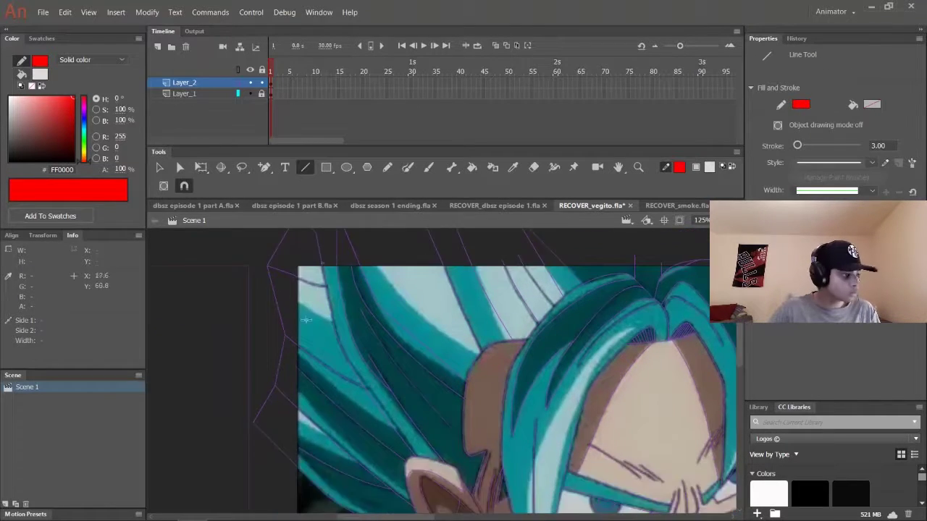
Trace the shadow boundaries in the spiky hair above the left ear with red lines and curve them to the reference.
scroll(388, 327, left, 3)
scroll(357, 310, up, 2)
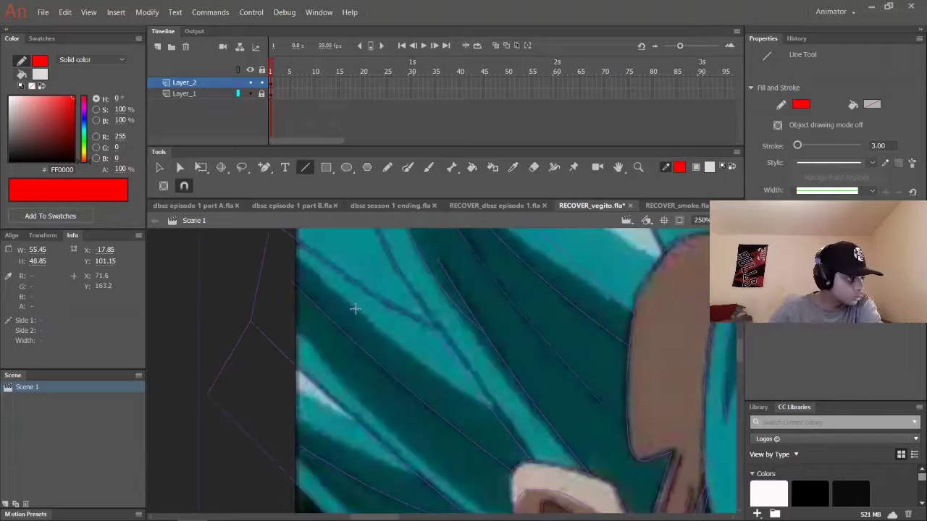
scroll(275, 320, down, 4)
scroll(275, 330, right, 4)
scroll(388, 429, up, 2)
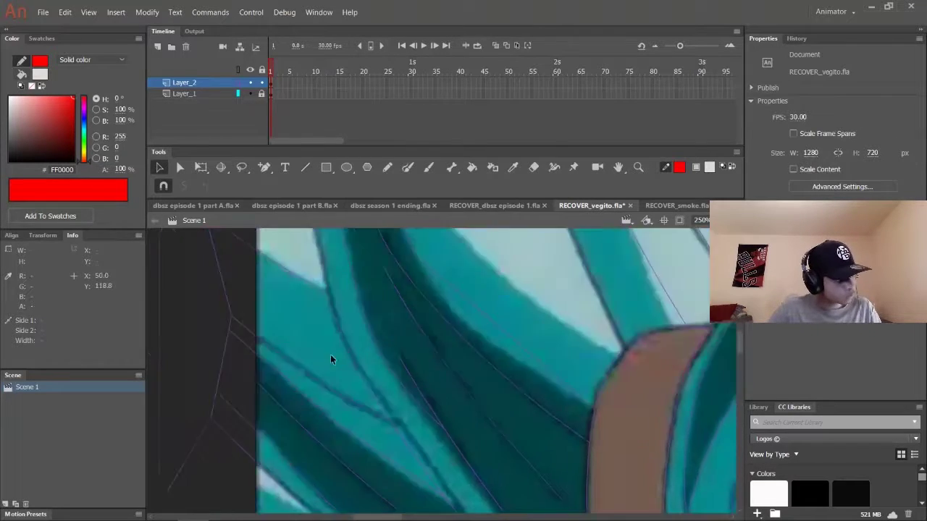
scroll(331, 355, down, 2)
scroll(362, 325, up, 2)
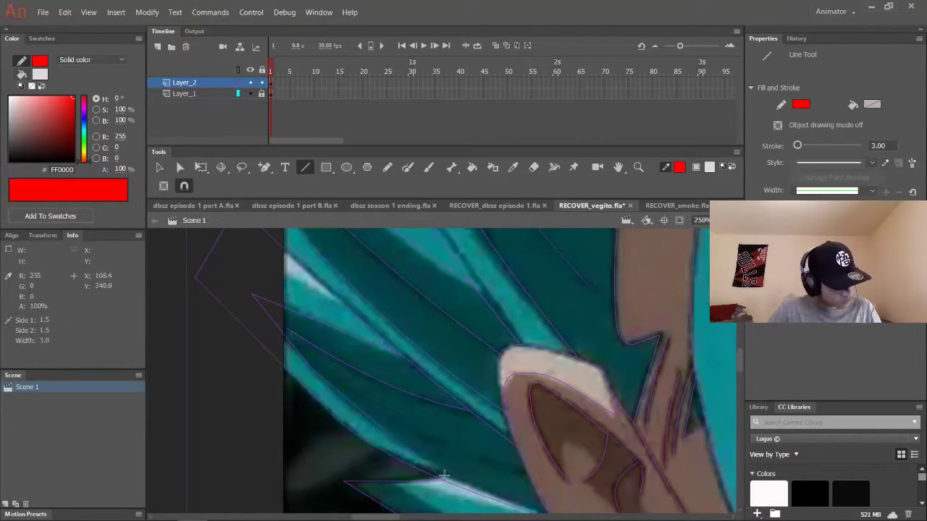
Trace the shadow boundary in the hair tuft beneath the left ear with red lines and curve it to the reference.
scroll(444, 474, down, 3)
key(v)
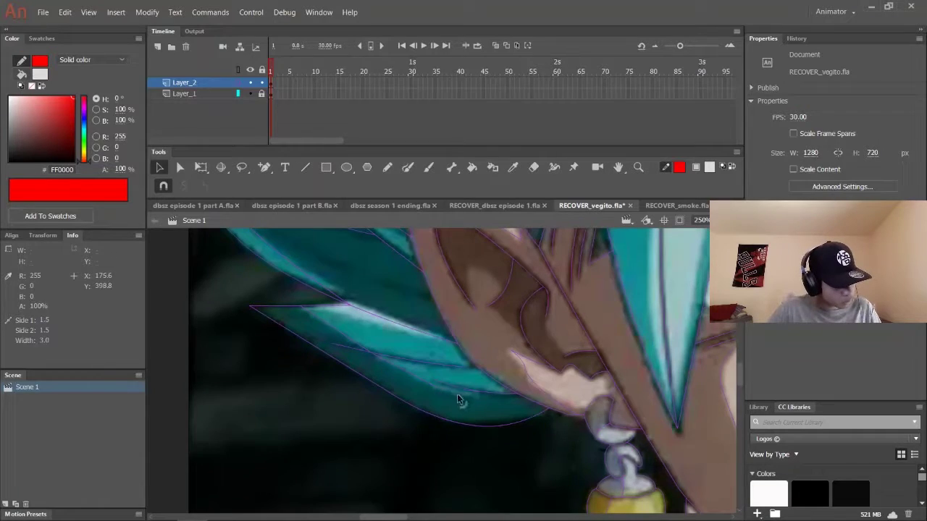
scroll(456, 394, up, 2)
scroll(457, 394, down, 4)
Pick the grey hair shadow colour 969594 and fill the shadow areas in the top and upper-left hair.
click(696, 167)
click(498, 257)
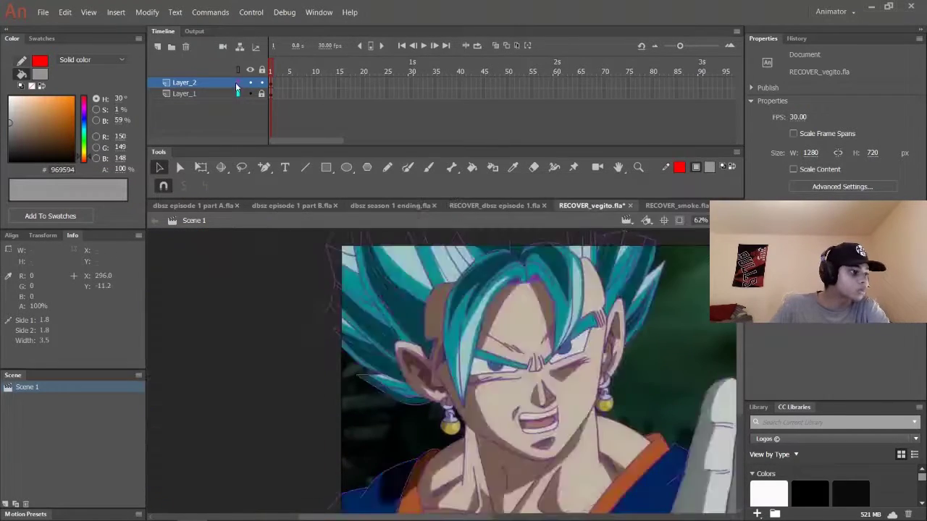
key(k)
scroll(323, 282, up, 2)
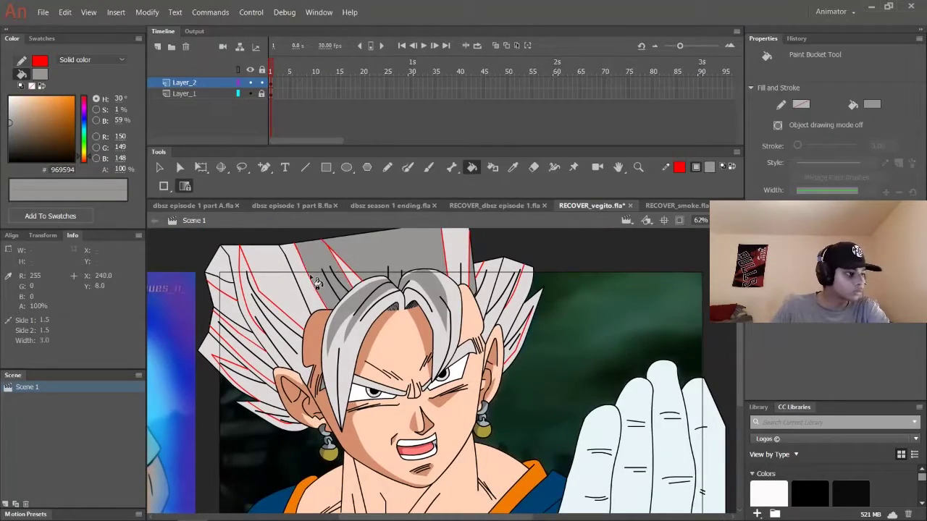
click(64, 13)
click(94, 24)
drag(230, 293, 258, 286)
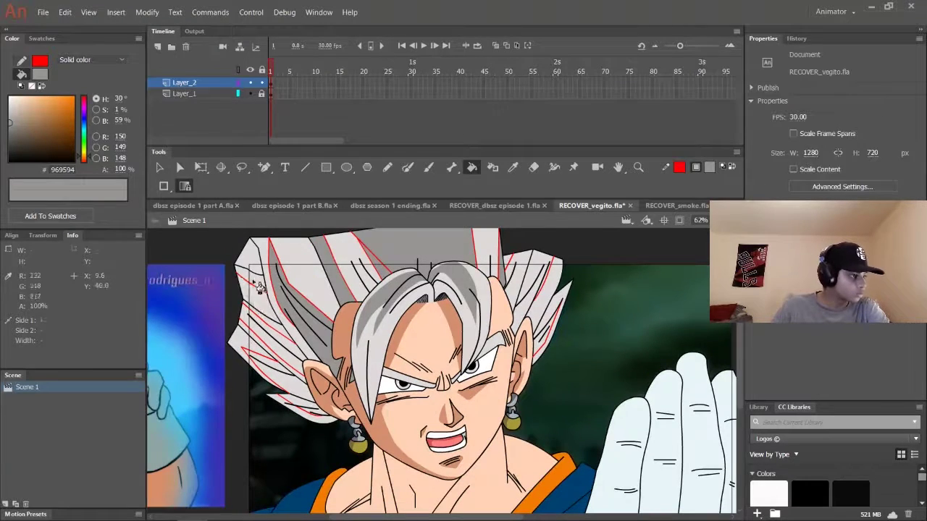
Fill the shadow areas in the lower-left and right hair with 969594, comparing against the reference in Layer_2's outline view.
scroll(268, 288, down, 2)
scroll(315, 362, up, 2)
click(238, 82)
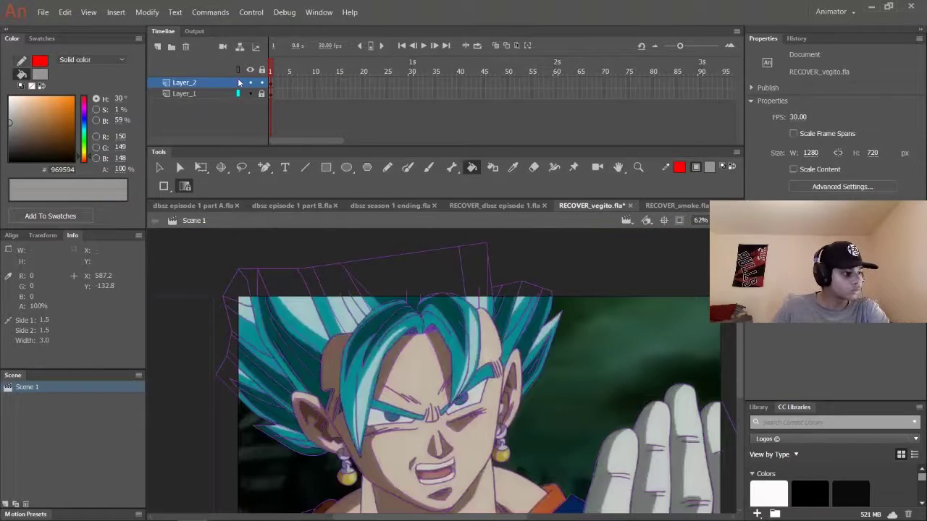
click(238, 83)
click(696, 166)
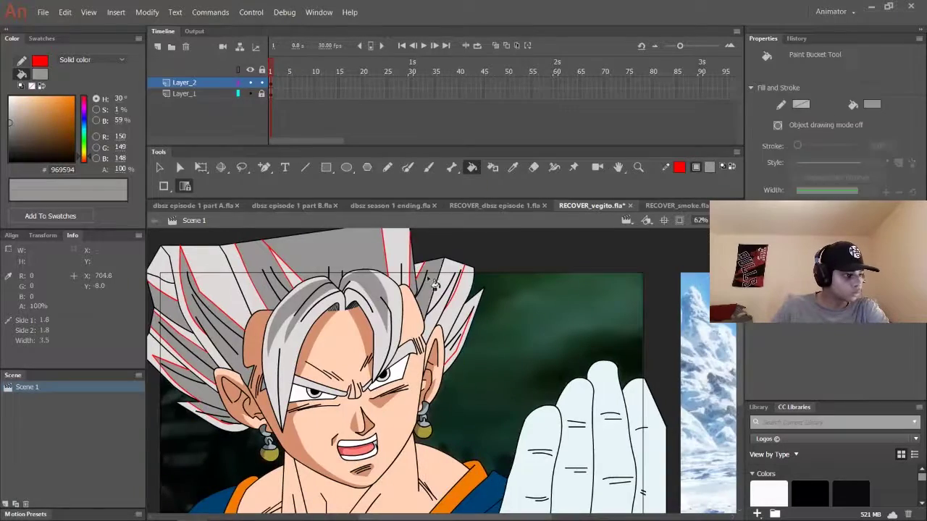
click(242, 83)
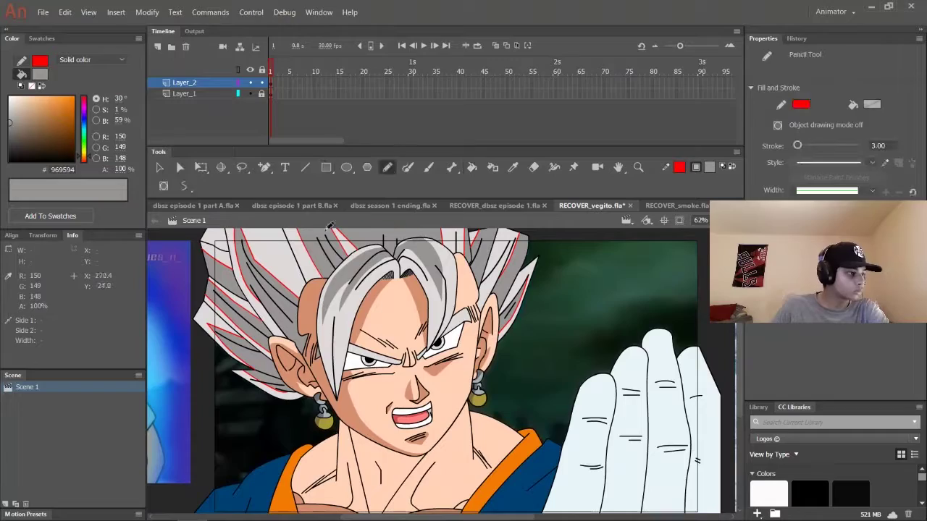
Delete the red shadow boundary lines from the hair.
mouse_move(329, 227)
mouse_down()
mouse_move(217, 340)
mouse_move(246, 416)
mouse_move(246, 301)
mouse_up()
key(ctrl+a)
key(Delete)
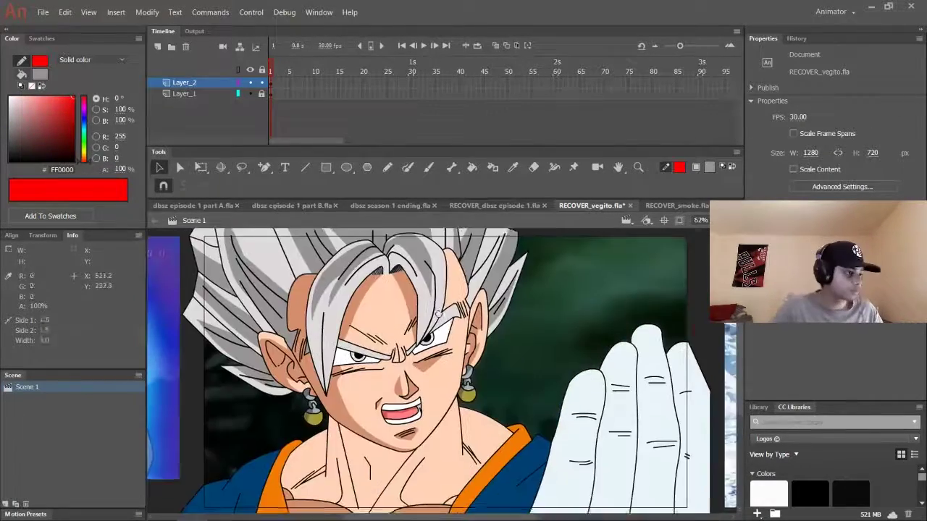
Trace the shadow edges under the chin and around the pointed shadow at the neck's base with red lines and curve them.
key(ctrl+equal)
key(n)
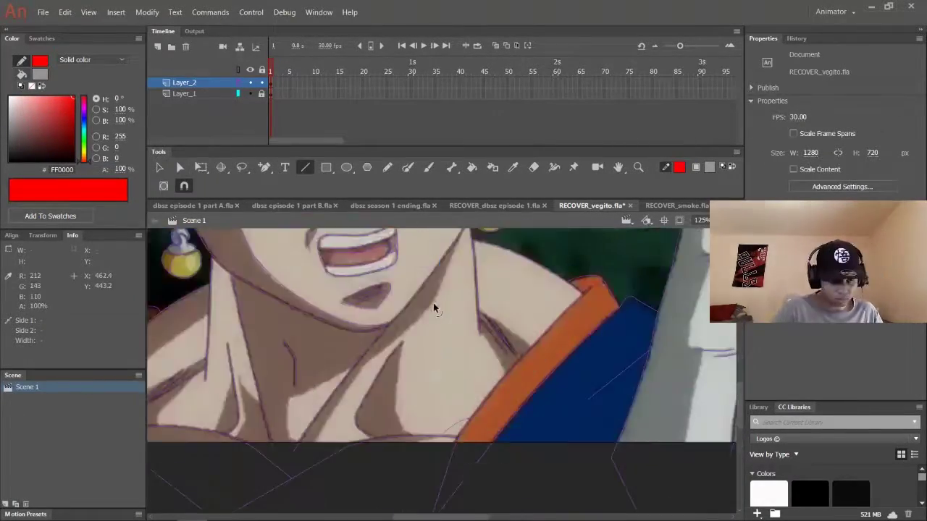
scroll(434, 422, down, 3)
scroll(343, 478, up, 3)
scroll(343, 478, left, 3)
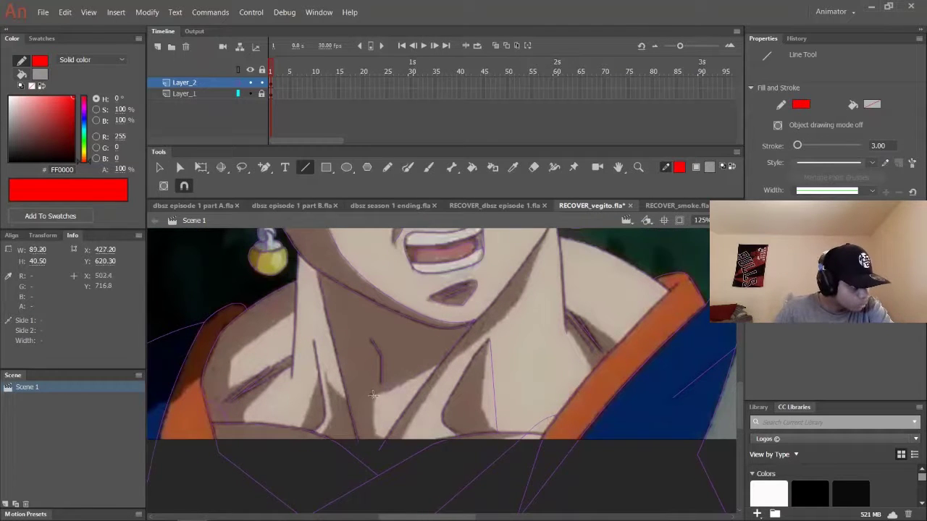
key(ctrl+equal)
key(v)
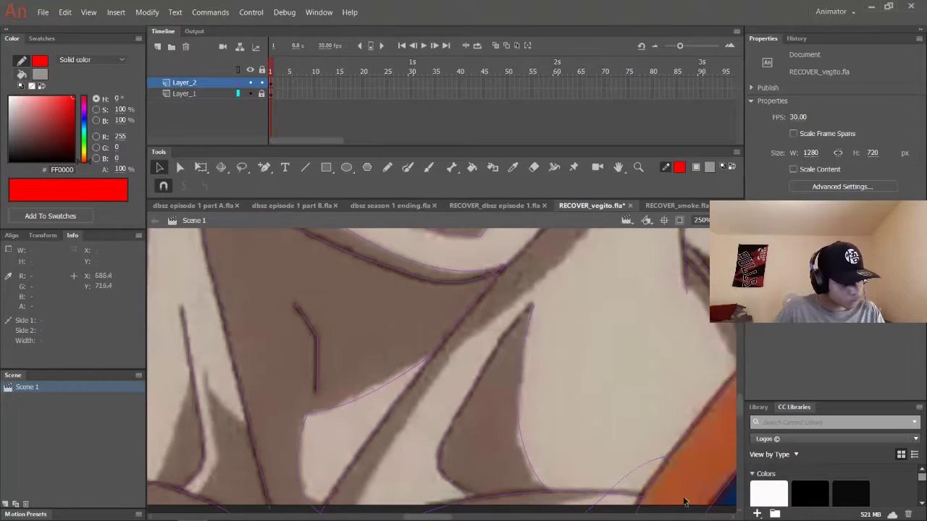
Trace the edge of the narrow shadow running diagonally down the right side of the neck with red lines.
scroll(554, 409, up, 2)
key(n)
scroll(554, 410, up, 5)
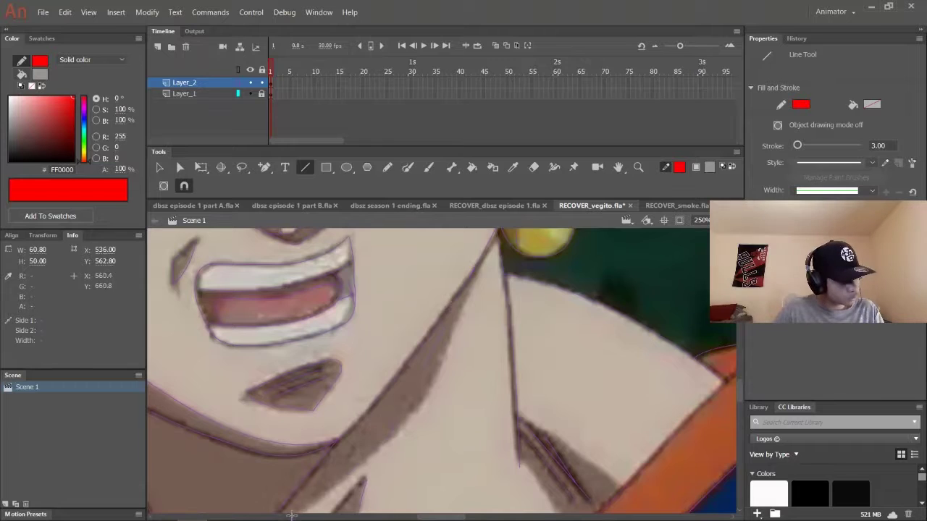
scroll(459, 374, down, 5)
Trace the shadow edges on the left shoulder and around the neck muscle and collarbone with red lines and curve them to the reference.
scroll(407, 384, up, 3)
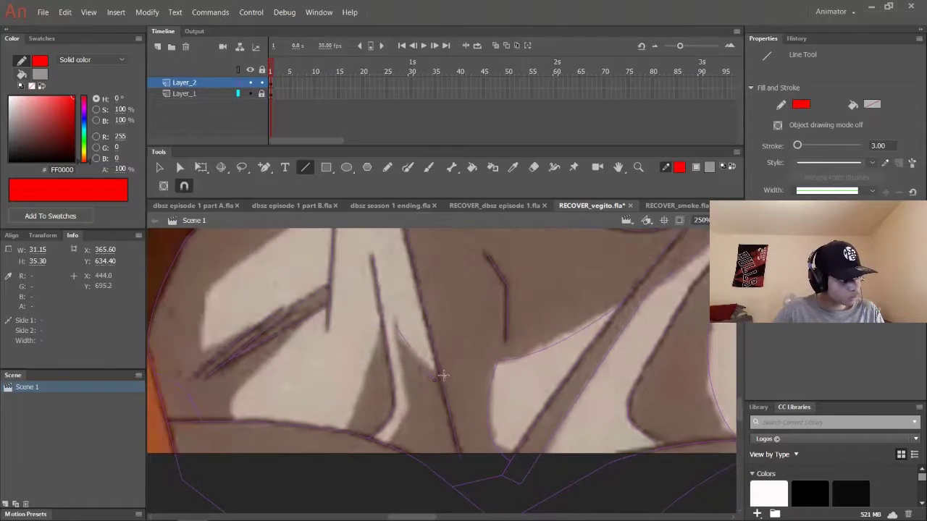
drag(338, 427, 338, 427)
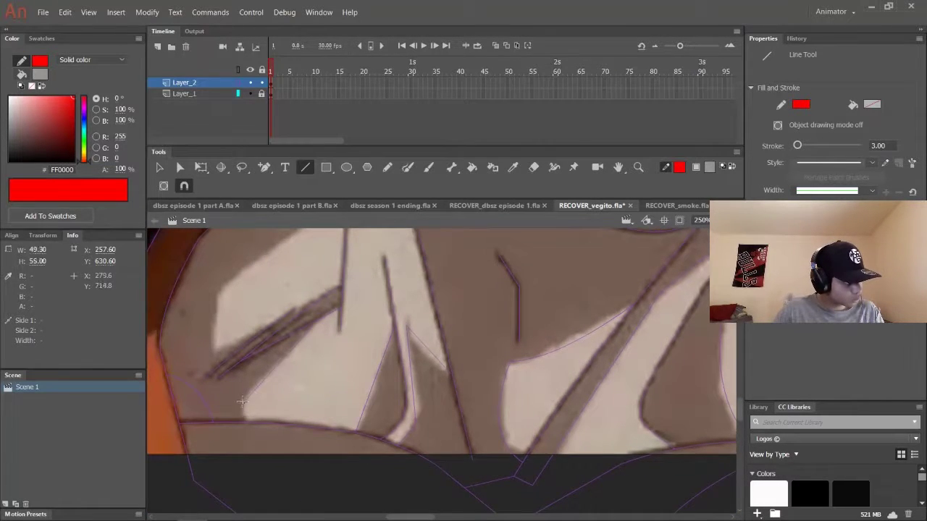
scroll(242, 402, up, 2)
scroll(275, 345, up, 5)
scroll(277, 342, down, 6)
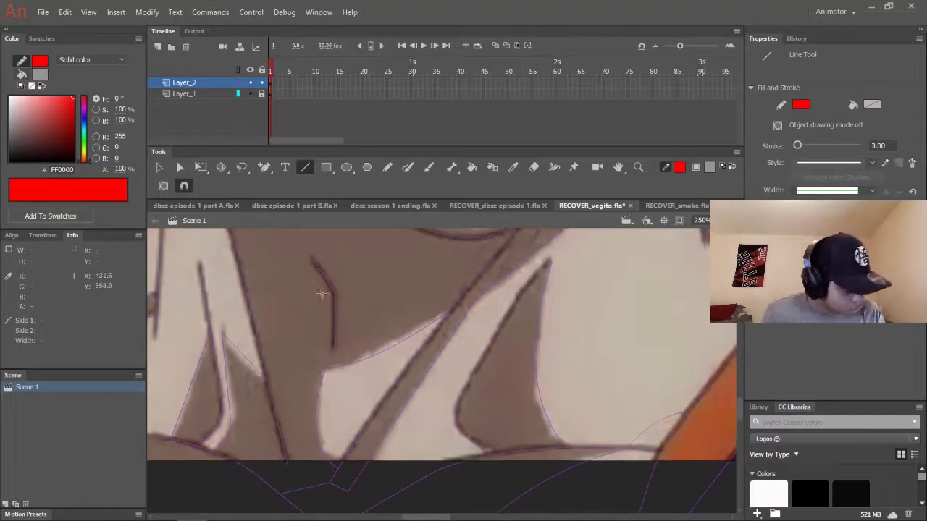
key(v)
scroll(277, 405, up, 4)
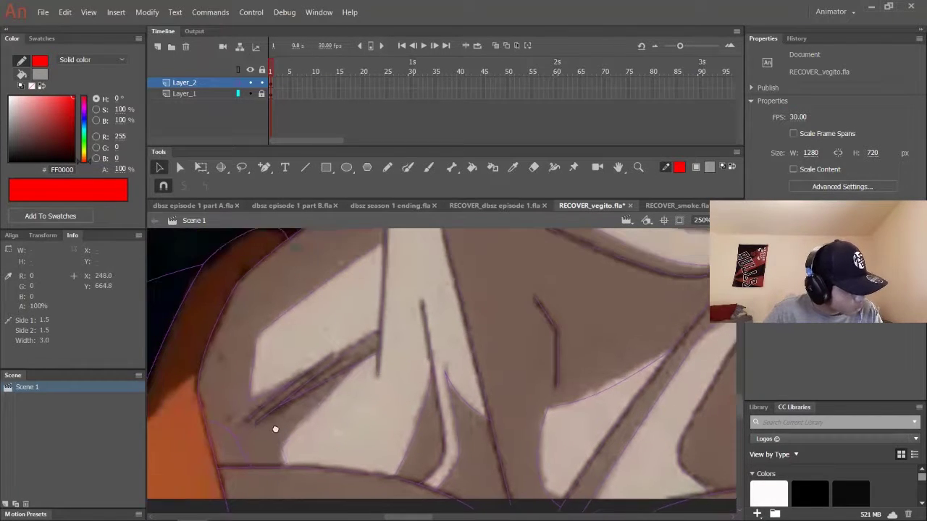
key(n)
scroll(385, 384, up, 3)
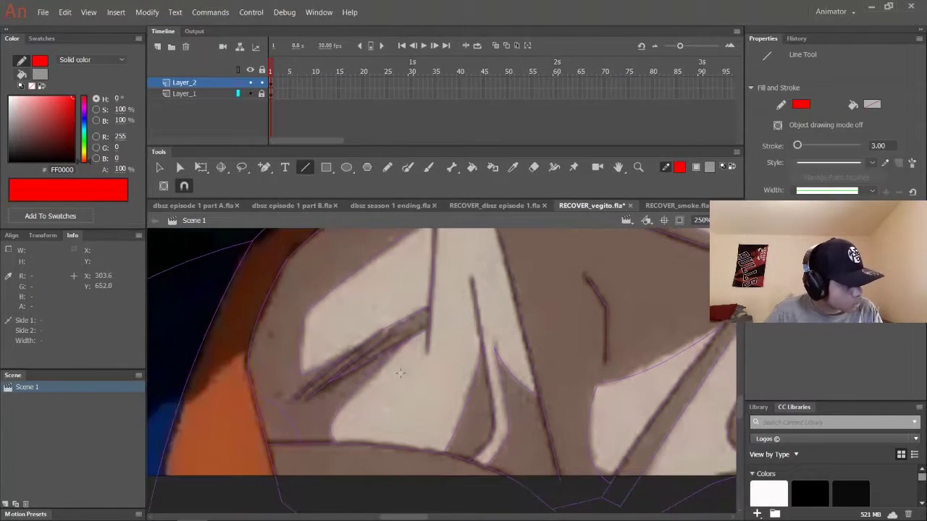
Trace the shadow edges beside the crease where the neck meets the right shoulder, and curve the diagonal neck shadow's edge.
scroll(326, 374, right, 5)
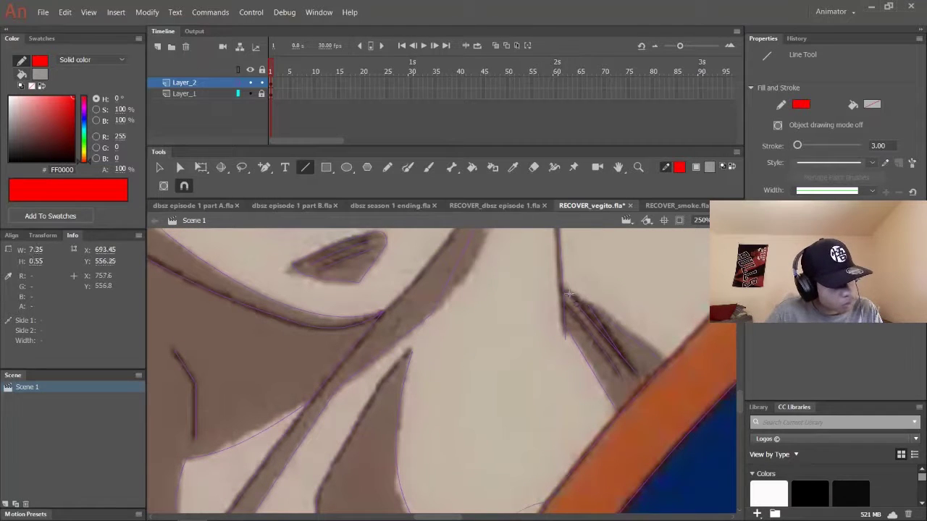
scroll(475, 317, up, 3)
click(471, 325)
scroll(405, 407, down, 3)
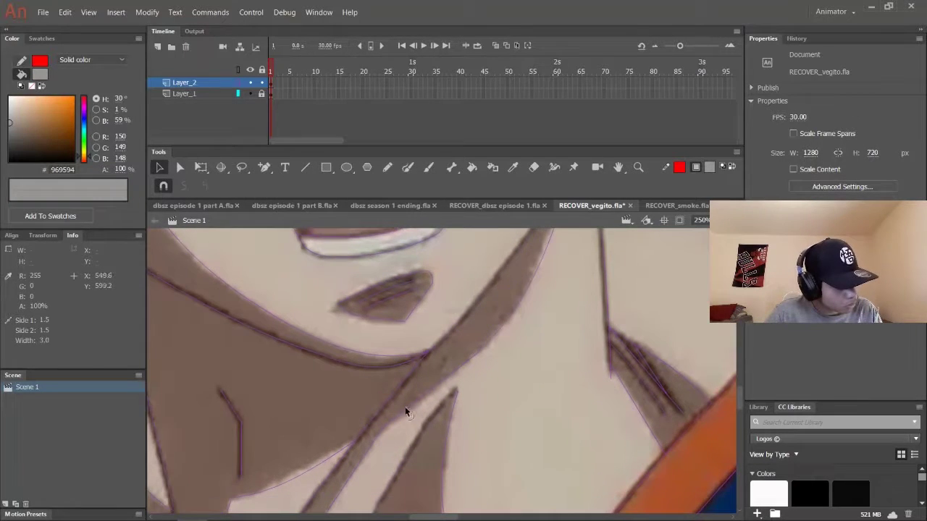
scroll(519, 300, down, 6)
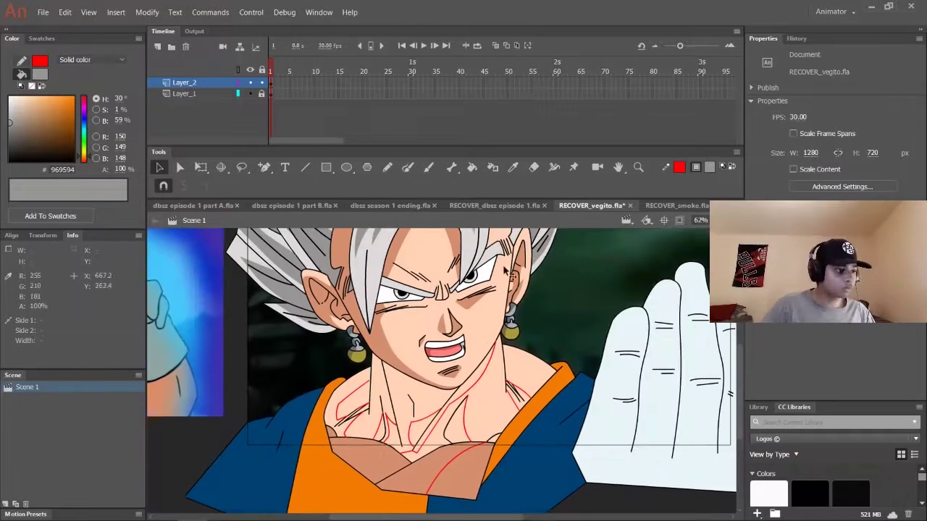
Fill the neck and shoulder shadows with D48F6E and the lit right part of the chest with FFD2B5.
click(433, 253)
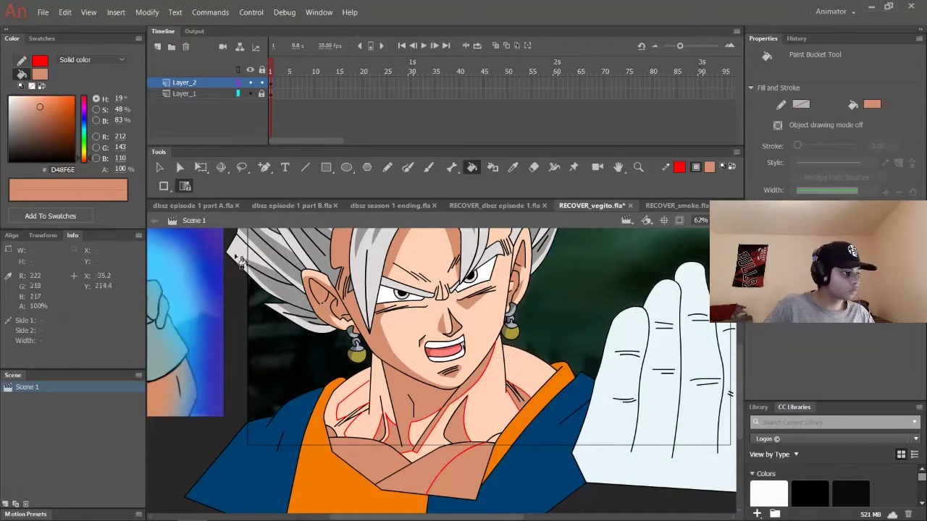
click(238, 82)
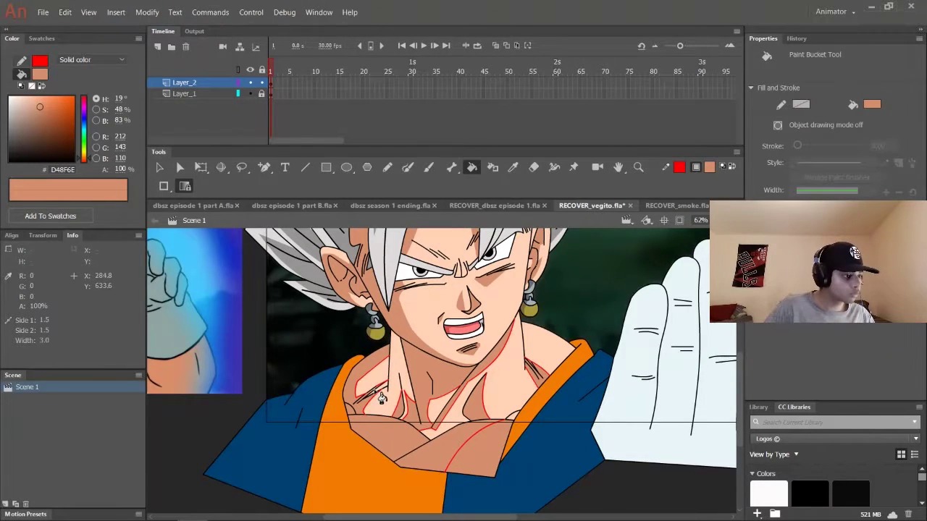
click(709, 166)
click(384, 284)
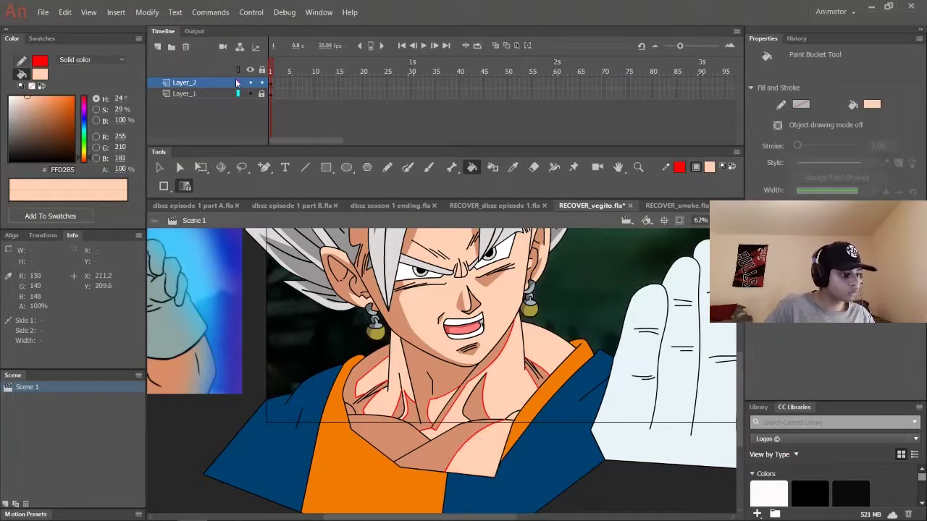
Link the red shadow boundary lines on the neck and chest with a Pencil scribble and delete them.
key(ctrl+minus)
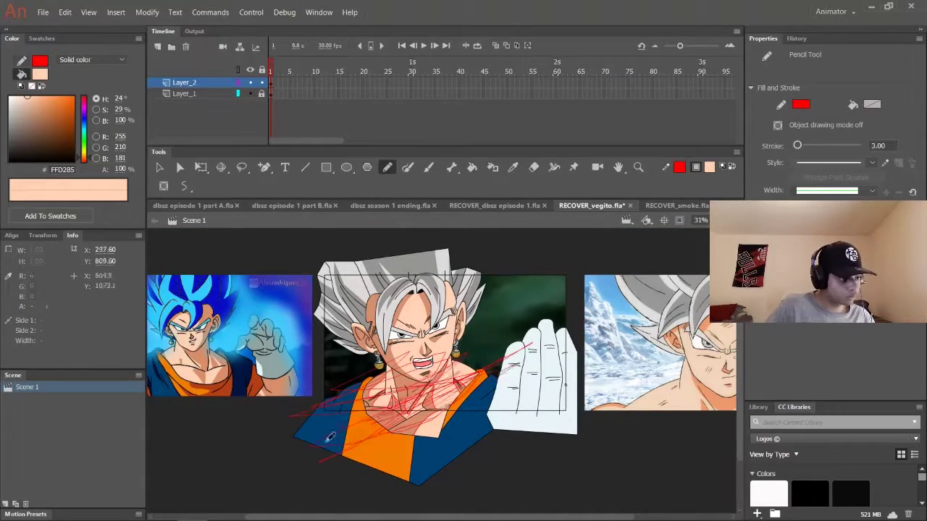
key(v)
key(ctrl+z)
key(ctrl+equal)
key(ctrl+equal)
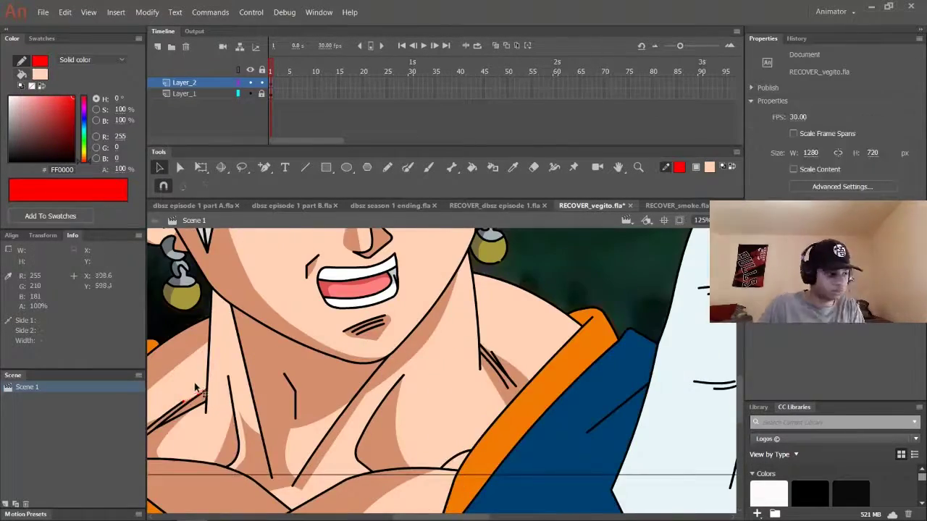
Trace the shadow edge across the left shoulder's blue cloth and orange collar with red lines and curve it.
key(n)
scroll(196, 387, down, 3)
key(ctrl+alt+shift+o)
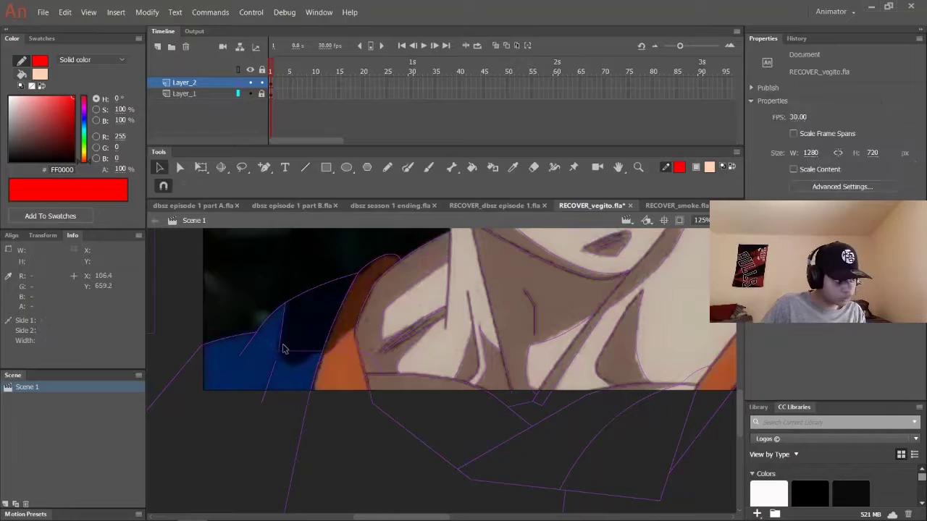
scroll(276, 340, up, 5)
scroll(442, 331, down, 4)
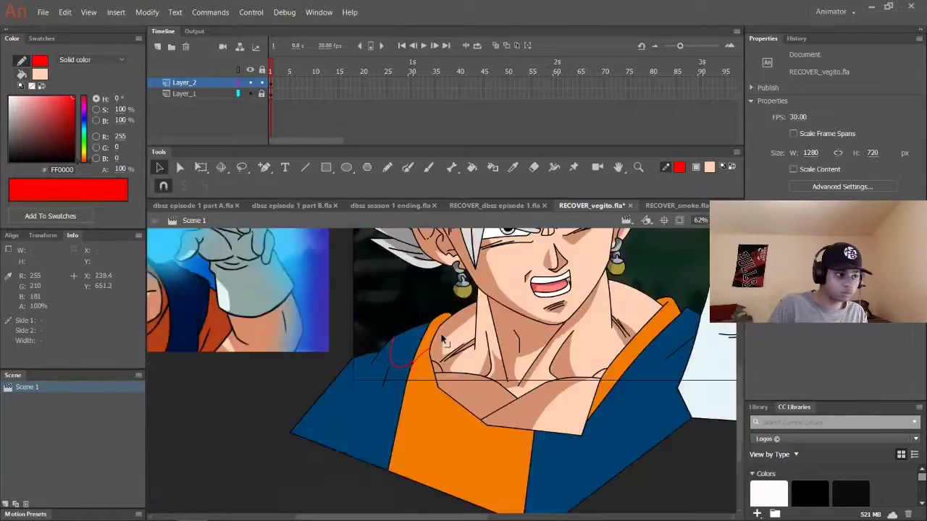
Fill the left shoulder's shadow with 031A46 on the blue cloth and B43E16 on the orange collar.
scroll(459, 297, up, 4)
key(k)
scroll(596, 365, down, 5)
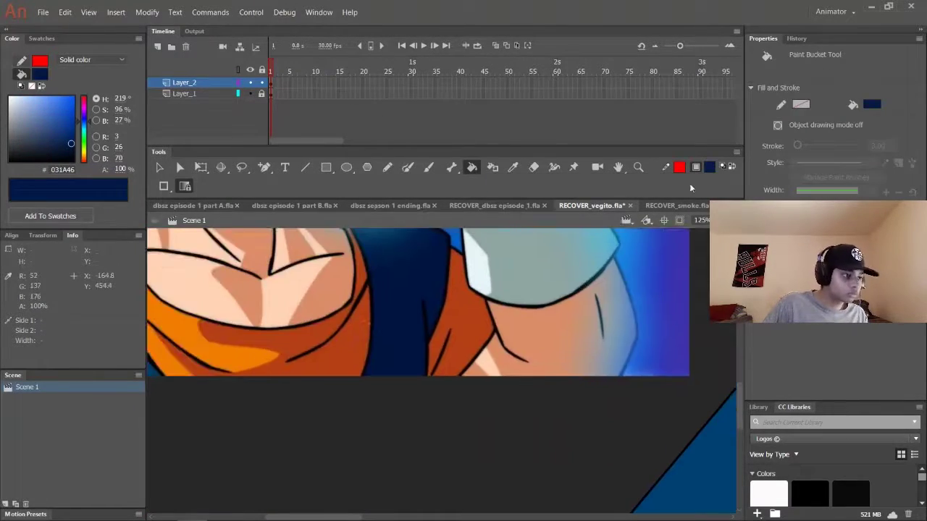
key(ctrl+alt+shift+o)
scroll(597, 364, down, 3)
Trace the shadow edges along the first three fingers with straight red lines from the fingertips to the hand's lower edge.
scroll(507, 326, up, 3)
key(n)
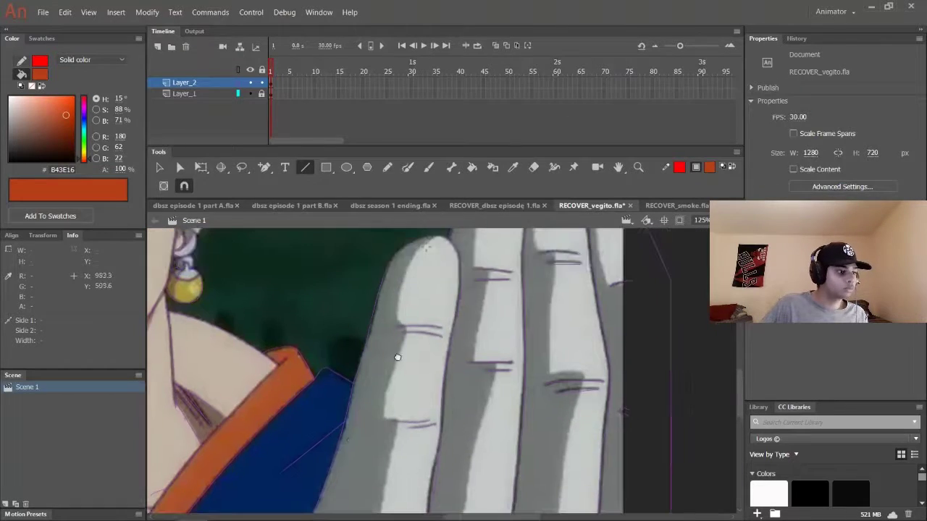
drag(403, 284, 401, 280)
key(ctrl+alt+shift+o)
scroll(382, 417, up, 3)
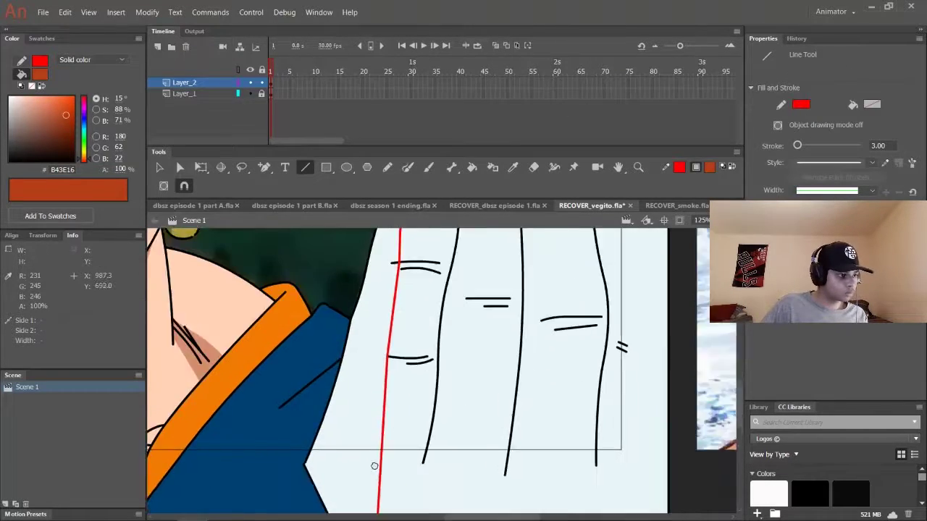
scroll(382, 417, down, 3)
drag(437, 252, 413, 334)
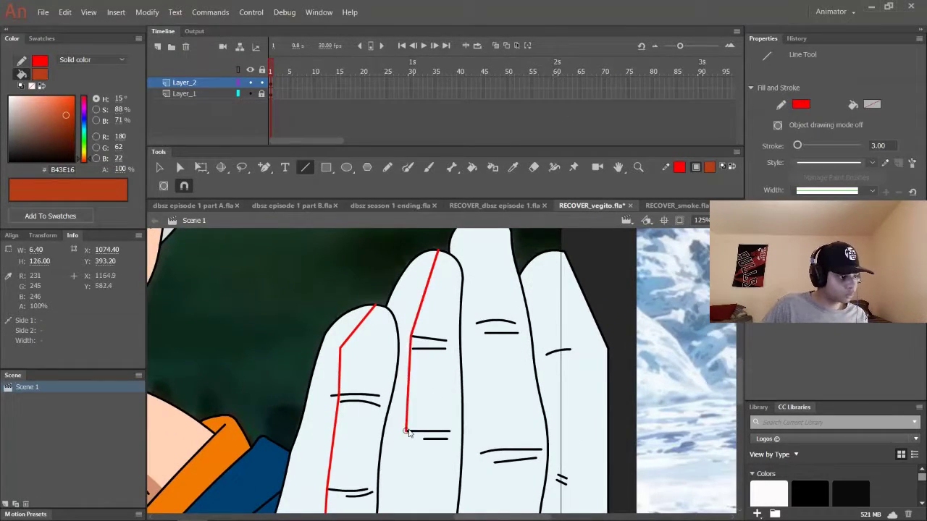
scroll(393, 331, down, 3)
drag(407, 432, 378, 420)
scroll(397, 248, up, 3)
Extend the lines between the fingers to the hand's lower edge in red and trace the last finger's shadow edge.
scroll(416, 464, down, 3)
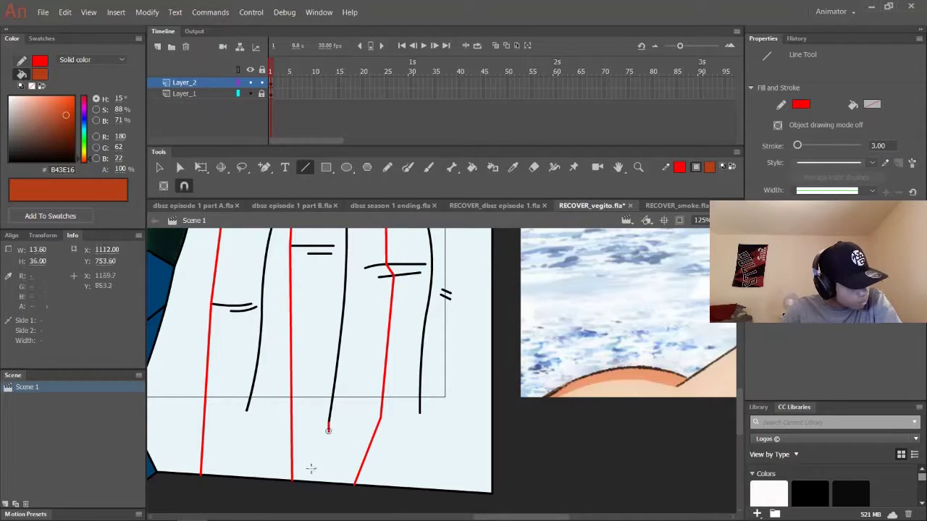
scroll(221, 475, right, 3)
drag(221, 474, 313, 395)
scroll(244, 455, up, 3)
scroll(318, 377, down, 1)
scroll(318, 376, left, 1)
Bend the straight red shadow lines on all four fingers into smooth curves.
key(v)
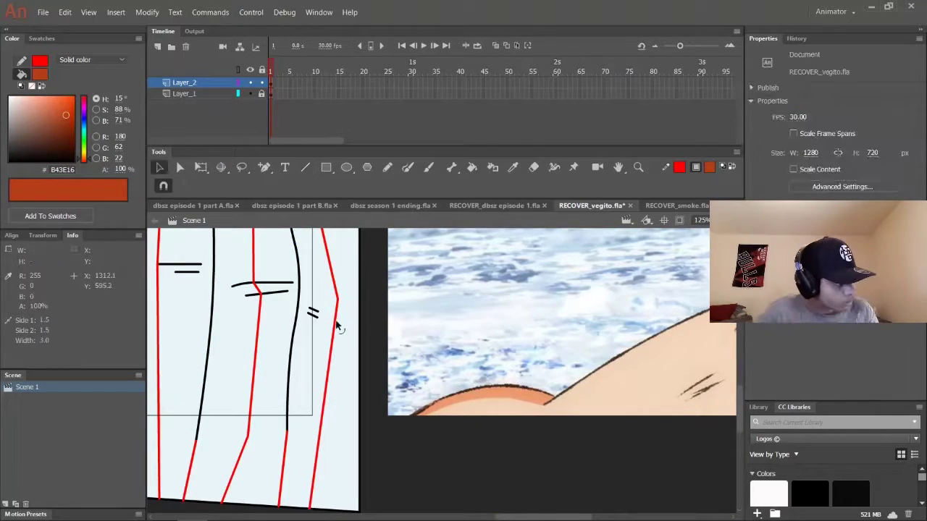
drag(327, 349, 349, 354)
scroll(349, 354, up, 2)
scroll(304, 311, down, 2)
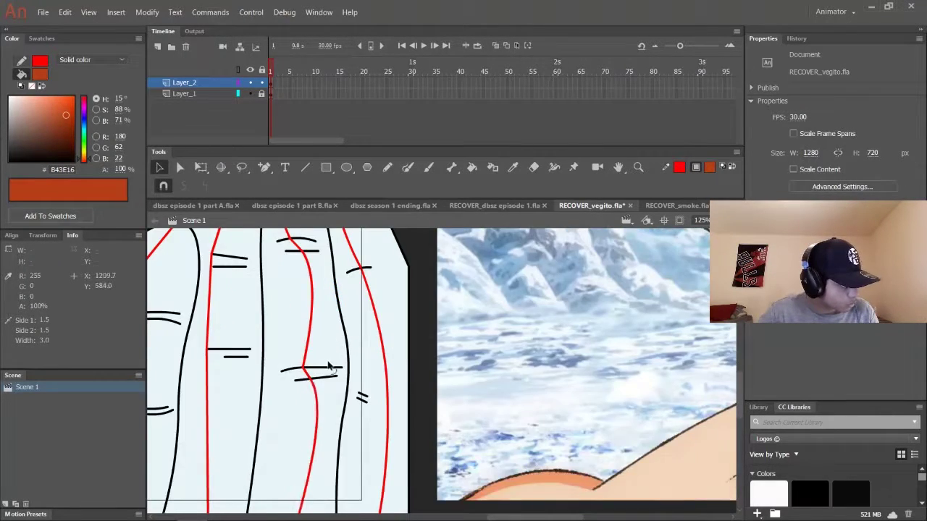
scroll(418, 354, left, 5)
scroll(391, 405, down, 2)
scroll(362, 405, up, 5)
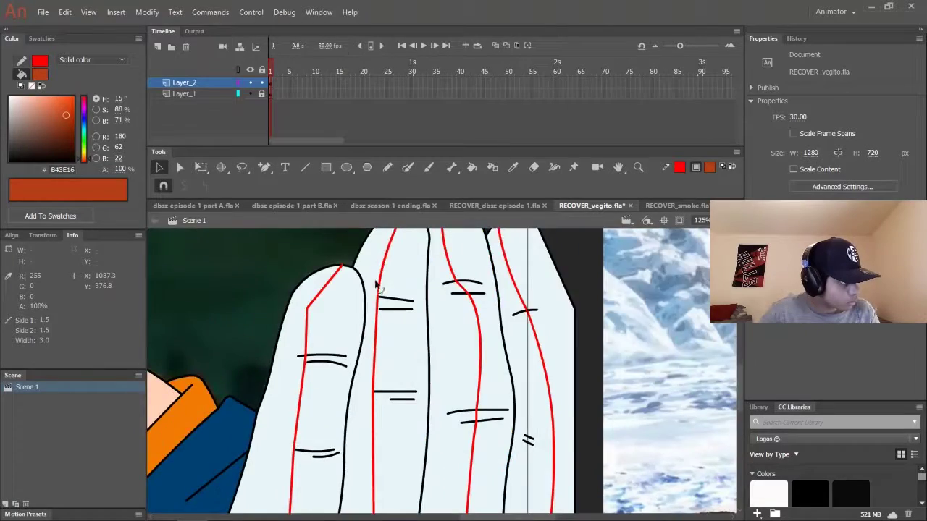
scroll(354, 360, left, 3)
Fill the shadow areas of the hand with 90A4A2, closing gaps in the boundary lines at the hand's lower edge.
scroll(354, 360, down, 4)
scroll(337, 394, down, 3)
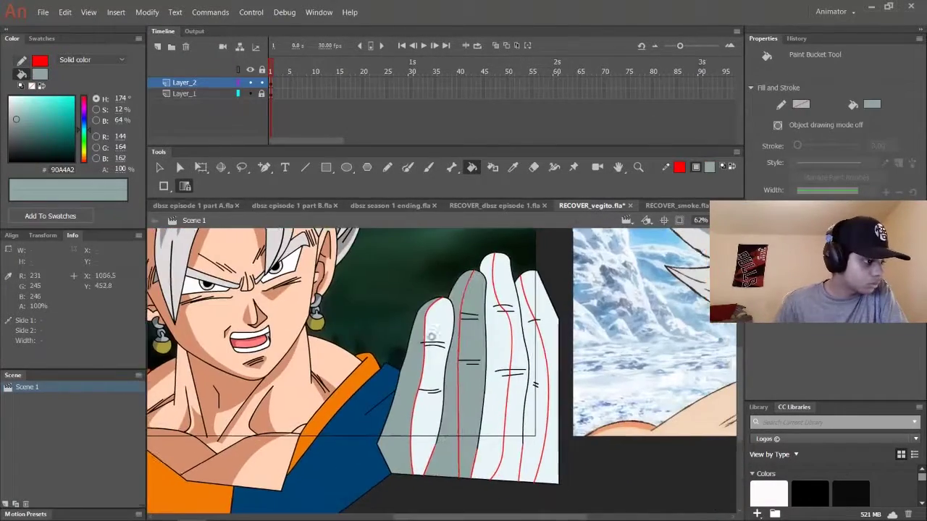
scroll(492, 325, up, 5)
scroll(492, 325, down, 2)
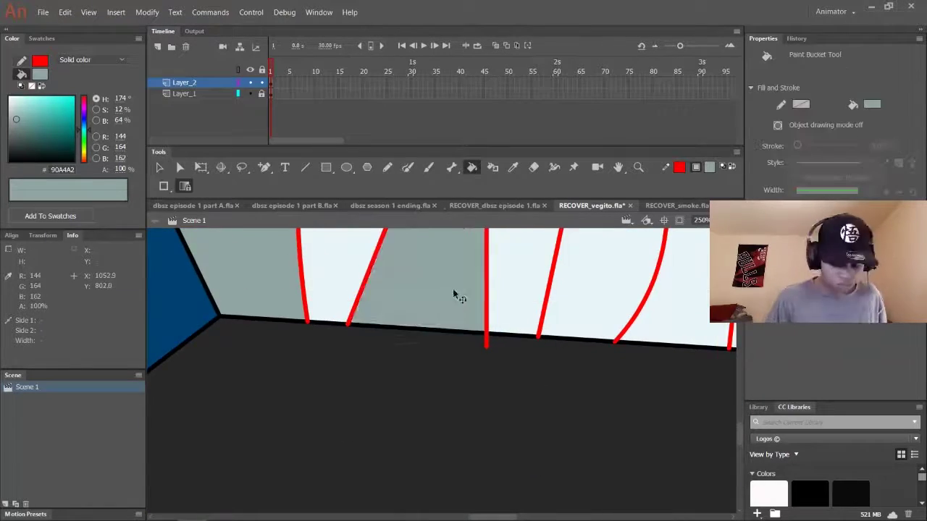
scroll(511, 304, down, 5)
scroll(511, 304, up, 8)
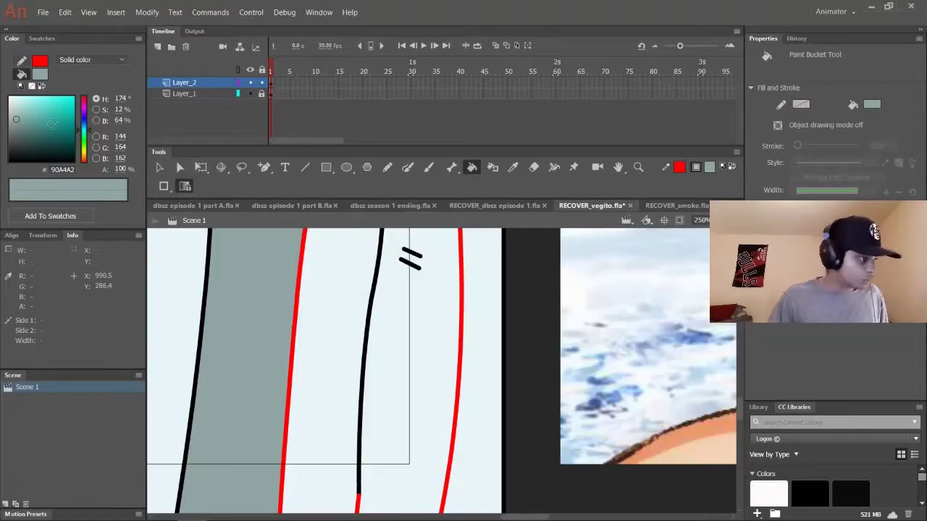
key(v)
key(k)
scroll(394, 308, down, 10)
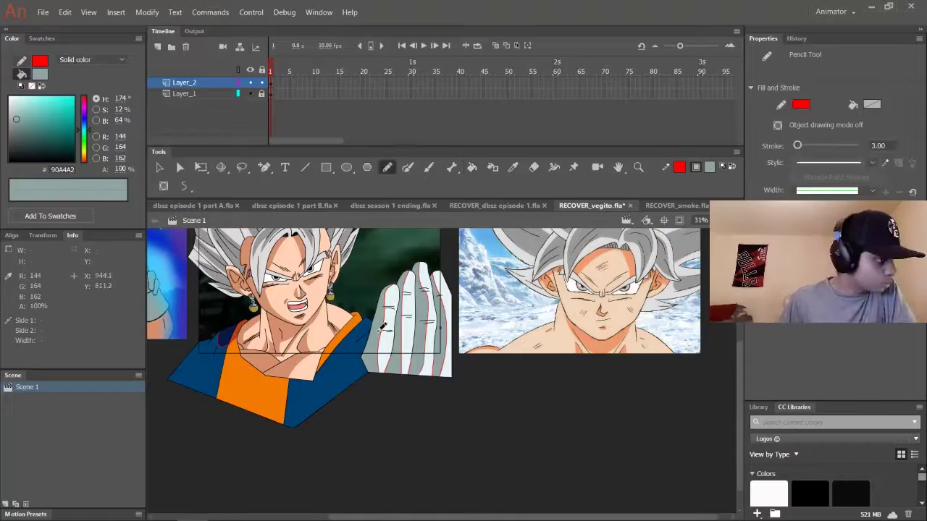
Delete the red shadow boundary lines from the hand.
key(v)
click(437, 284)
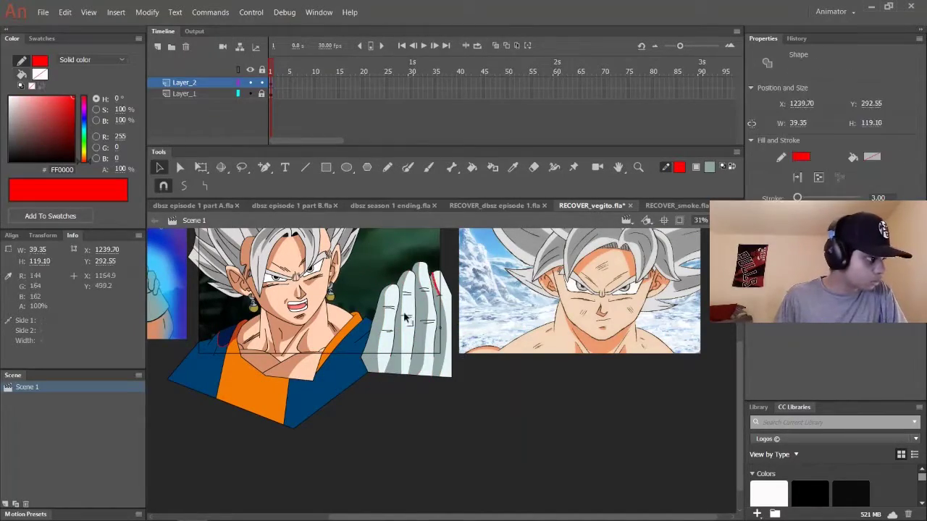
key(Escape)
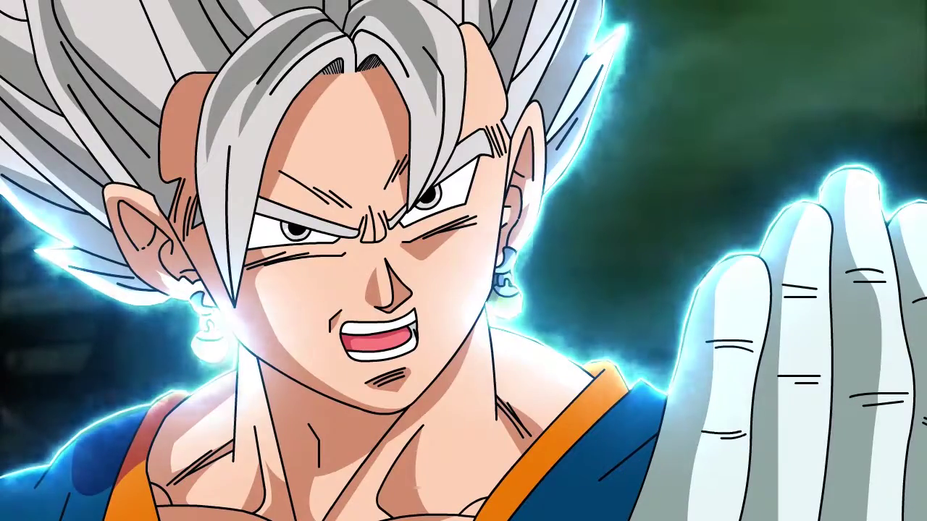